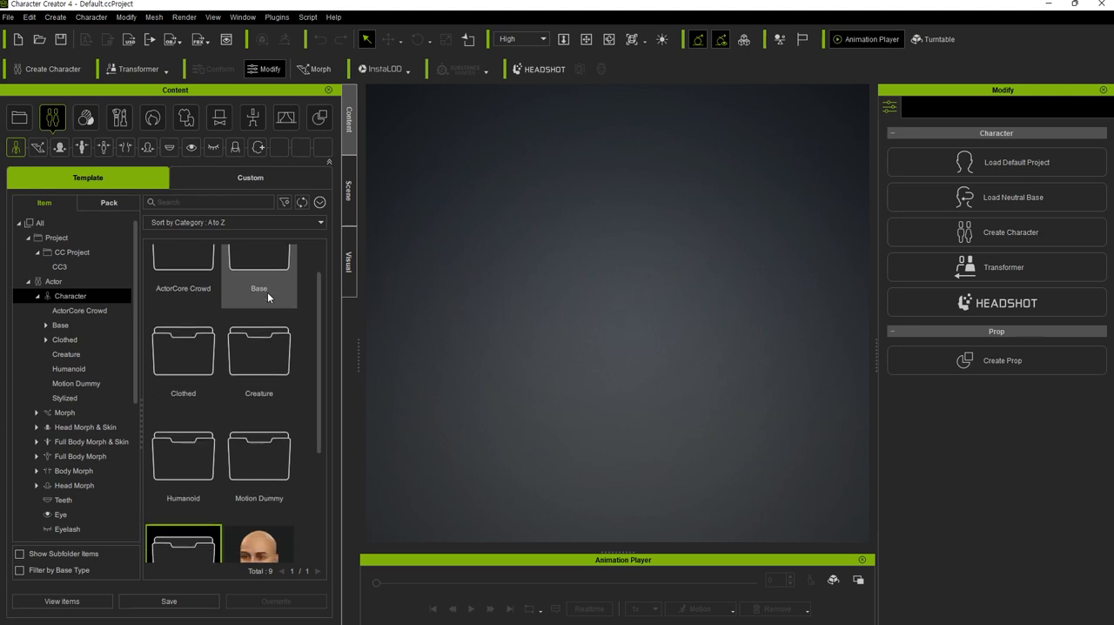
# Load the CC4 Camila character from the character templates into the empty scene.
pyautogui.click(277, 417)
pyautogui.doubleClick(277, 417)
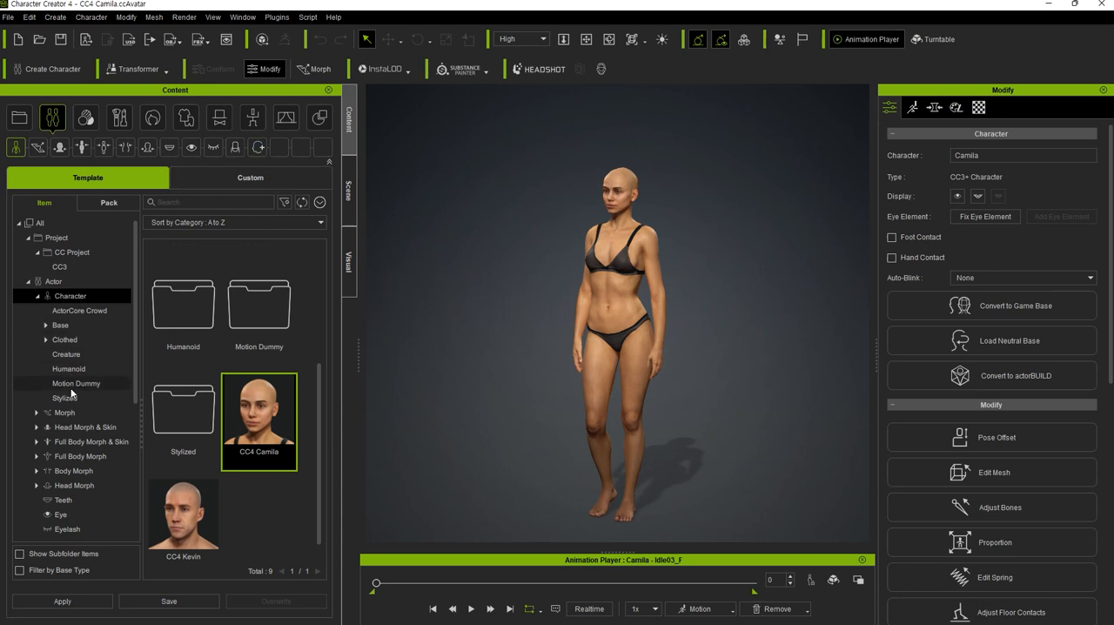
# Apply the A-Pose from the Calibration poses to the character, followed by the T-Pose.
pyautogui.scroll(-1, 74, 409)
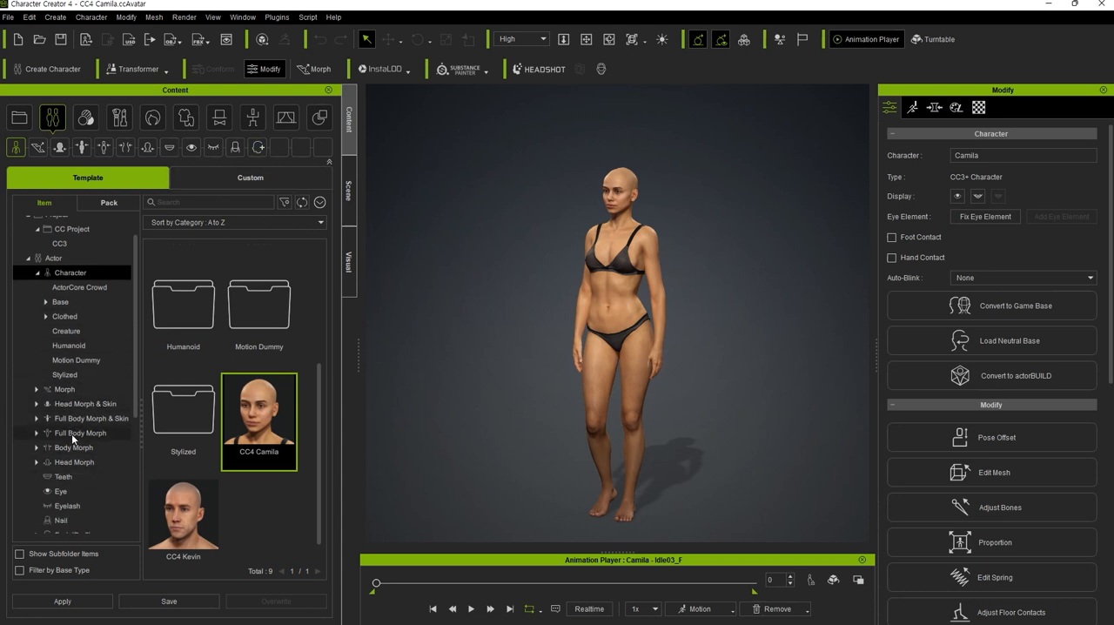
pyautogui.scroll(-5, 71, 430)
pyautogui.scroll(-2, 69, 426)
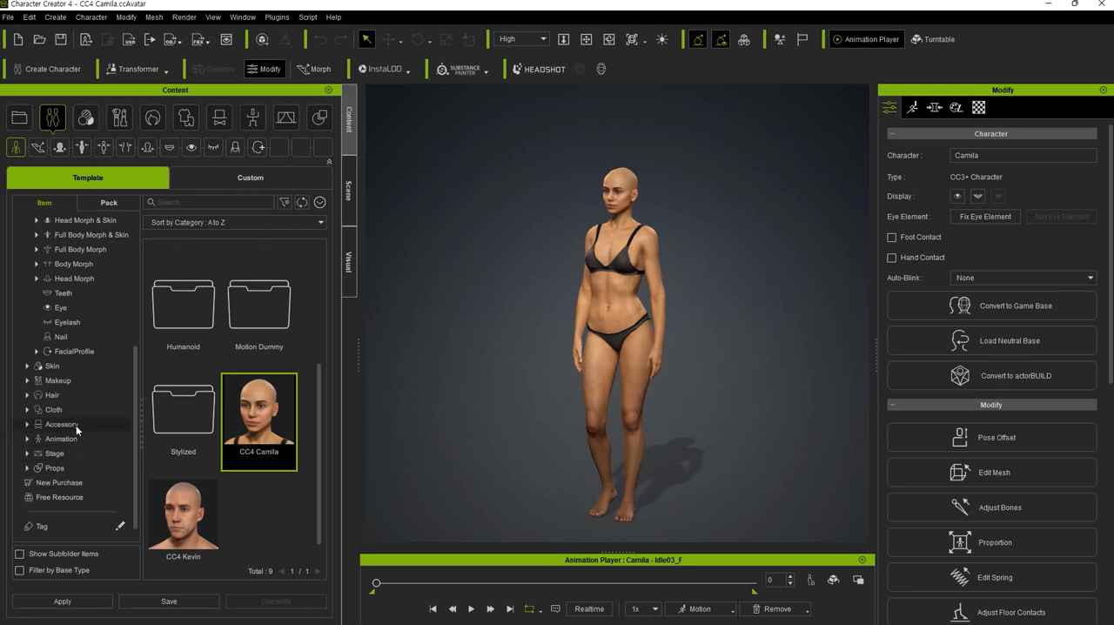
pyautogui.click(61, 439)
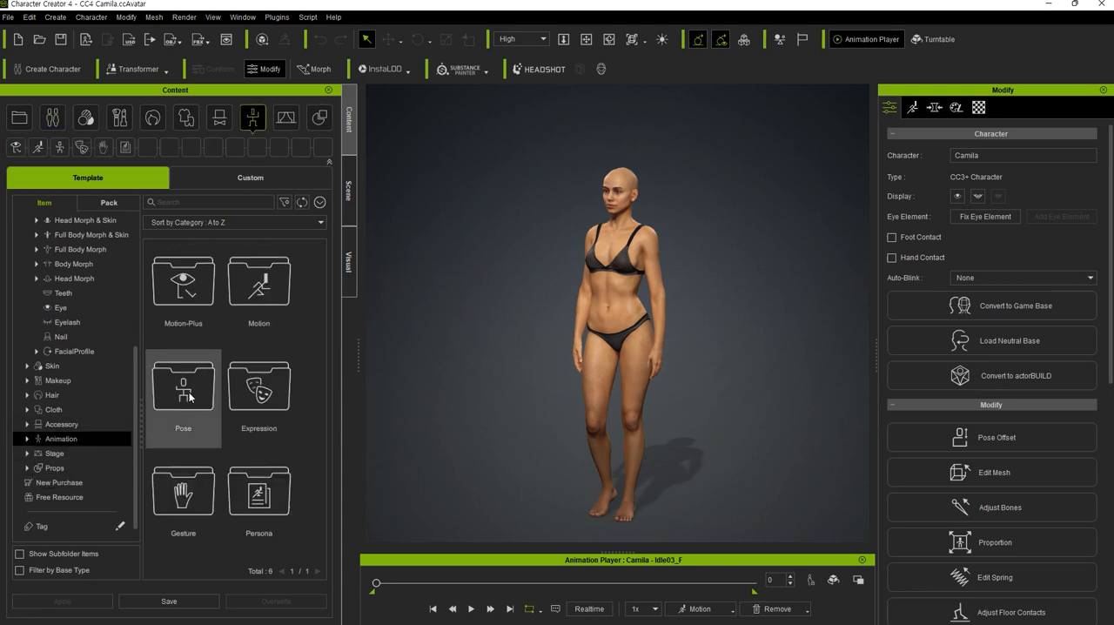
pyautogui.doubleClick(190, 396)
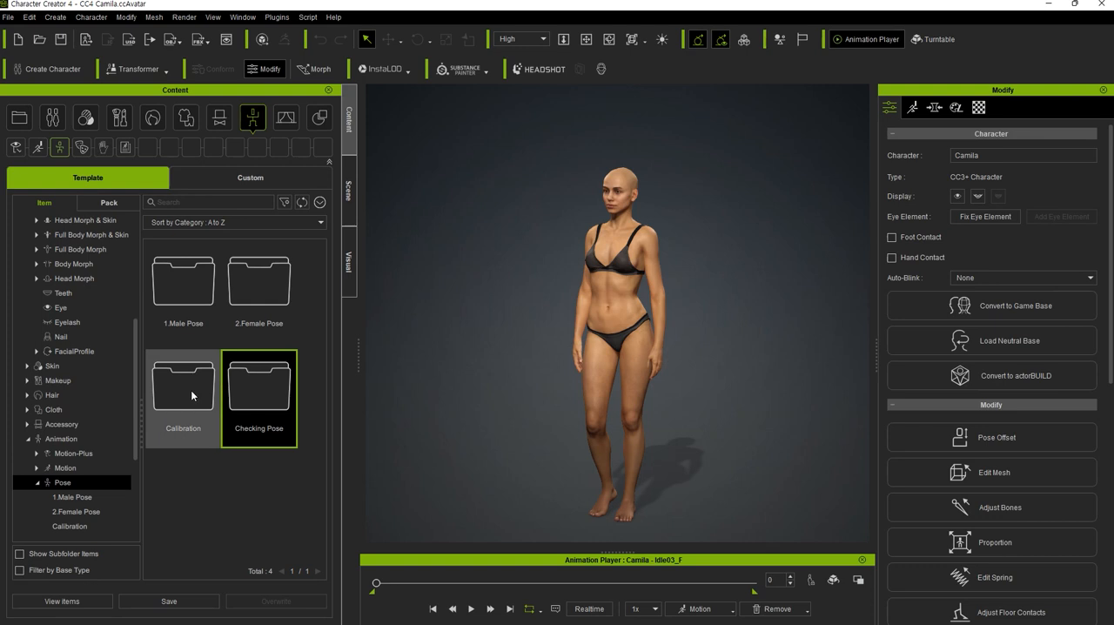
pyautogui.click(192, 393)
pyautogui.doubleClick(190, 389)
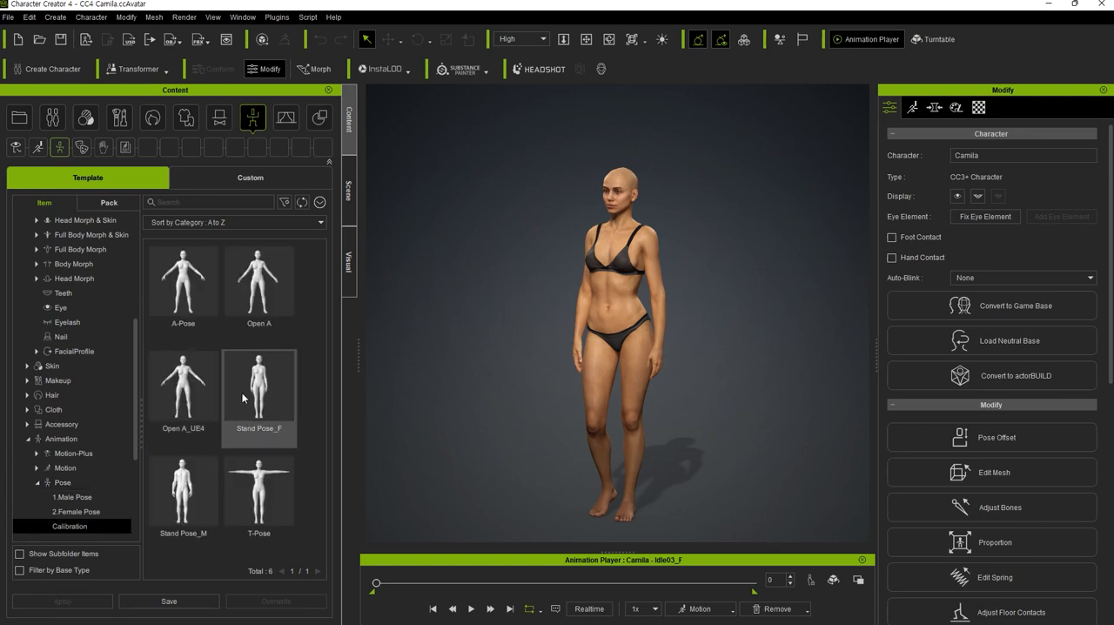
pyautogui.doubleClick(195, 293)
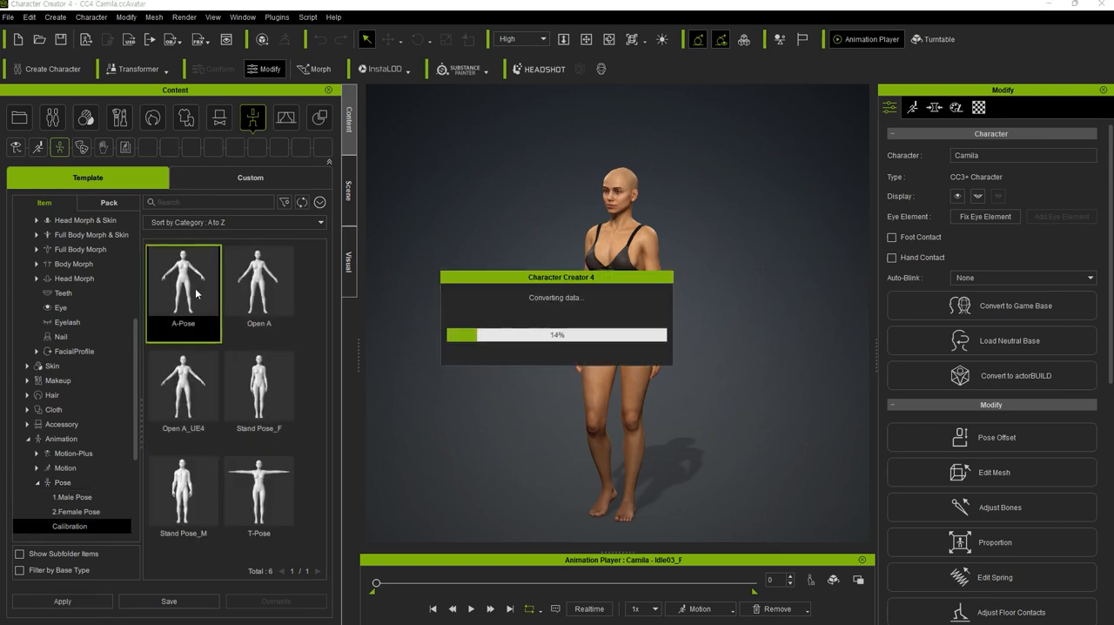
pyautogui.doubleClick(258, 507)
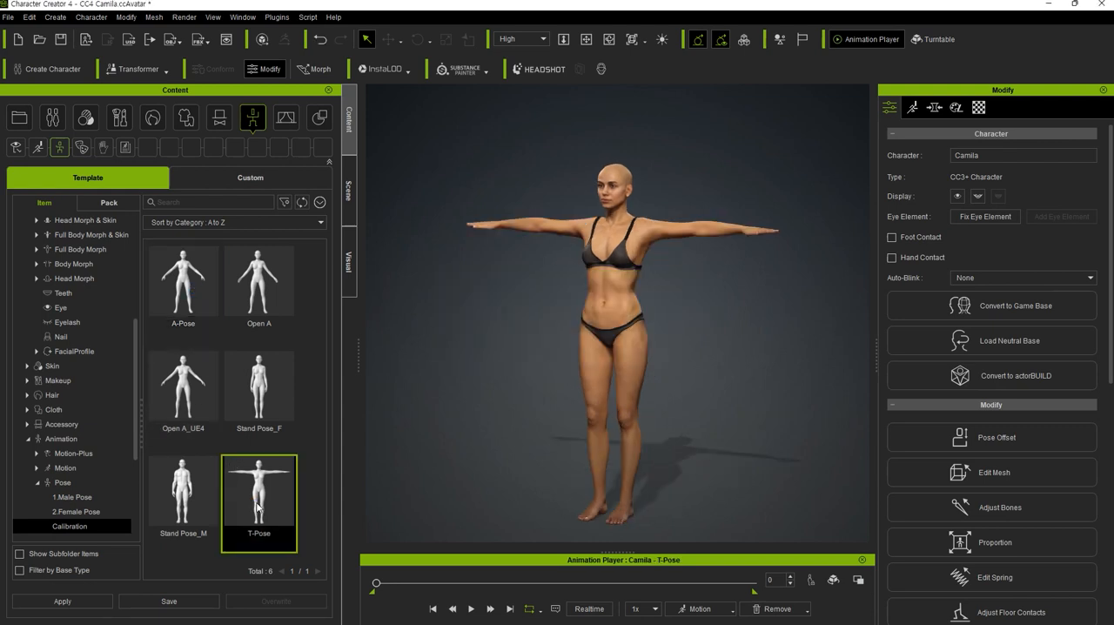
# Examine the posed character and bring it into a centred front view.
pyautogui.moveTo(542, 340); pyautogui.dragTo(567, 340, button='right')
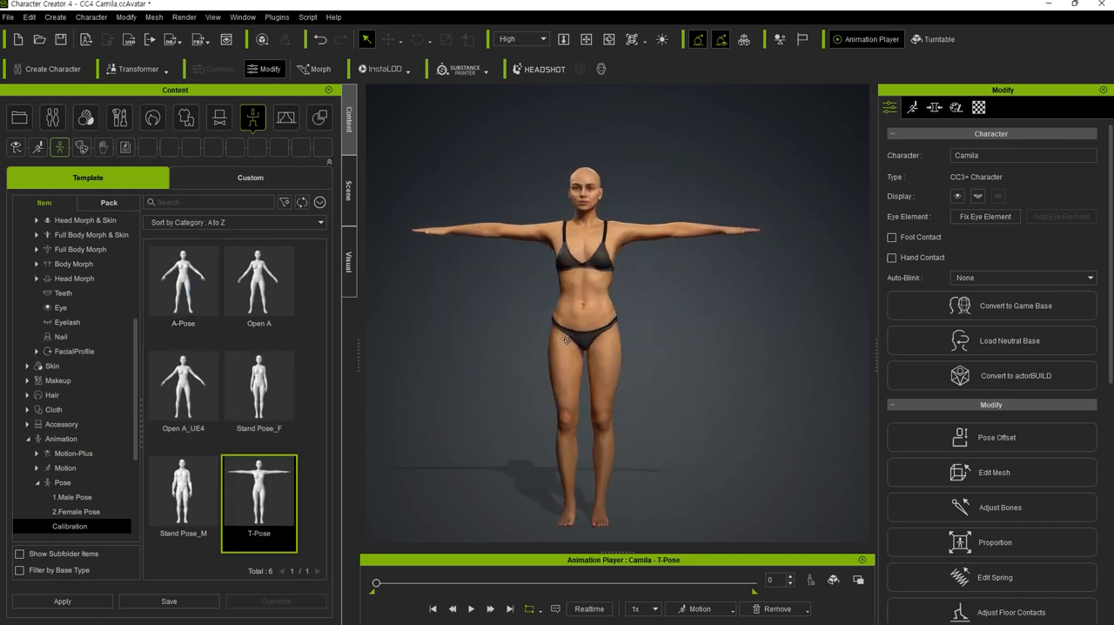
pyautogui.moveTo(524, 315); pyautogui.dragTo(549, 294, button='middle')
pyautogui.moveTo(549, 295); pyautogui.dragTo(542, 323, button='right')
pyautogui.scroll(1, 537, 310)
pyautogui.moveTo(523, 327); pyautogui.dragTo(535, 338, button='middle')
pyautogui.moveTo(545, 358); pyautogui.dragTo(524, 334, button='right')
pyautogui.moveTo(530, 338); pyautogui.dragTo(531, 327, button='middle')
pyautogui.moveTo(519, 319); pyautogui.dragTo(533, 319, button='right')
pyautogui.moveTo(533, 319); pyautogui.dragTo(530, 312, button='middle')
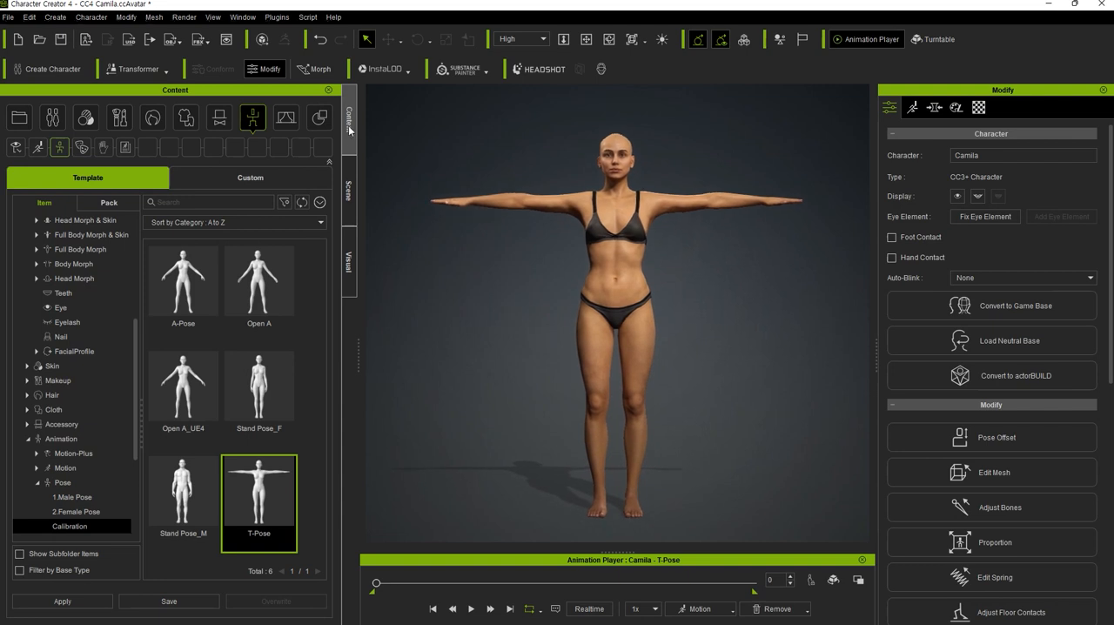
# Select the character and try its Move and Rotate gizmos, finishing with the Select tool active.
pyautogui.click(626, 276)
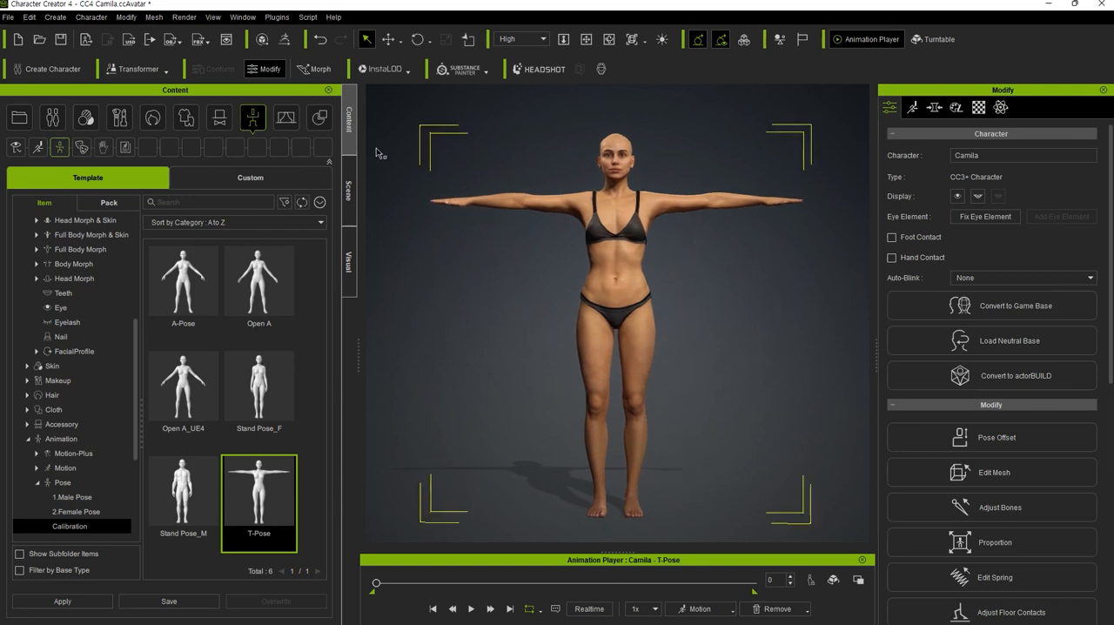
pyautogui.click(389, 39)
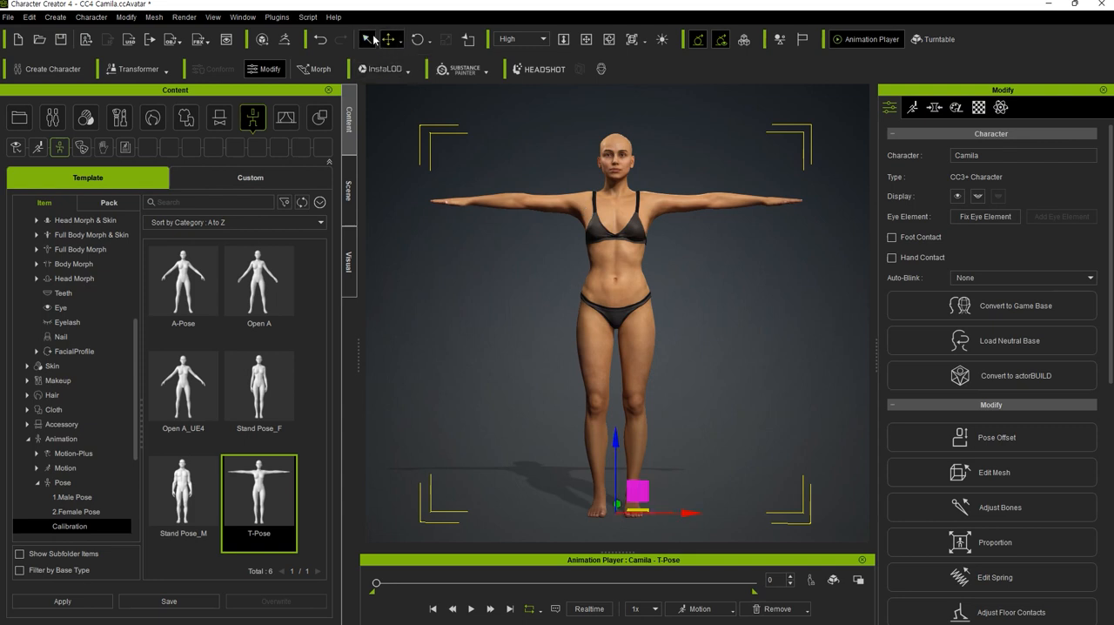
pyautogui.click(418, 39)
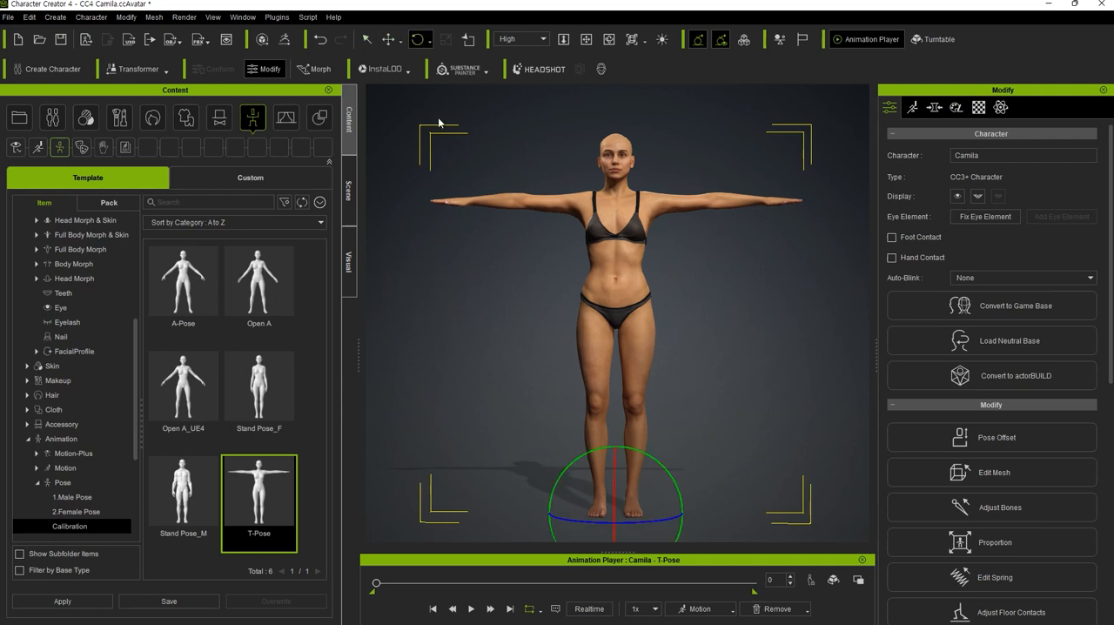
pyautogui.click(389, 39)
pyautogui.click(366, 40)
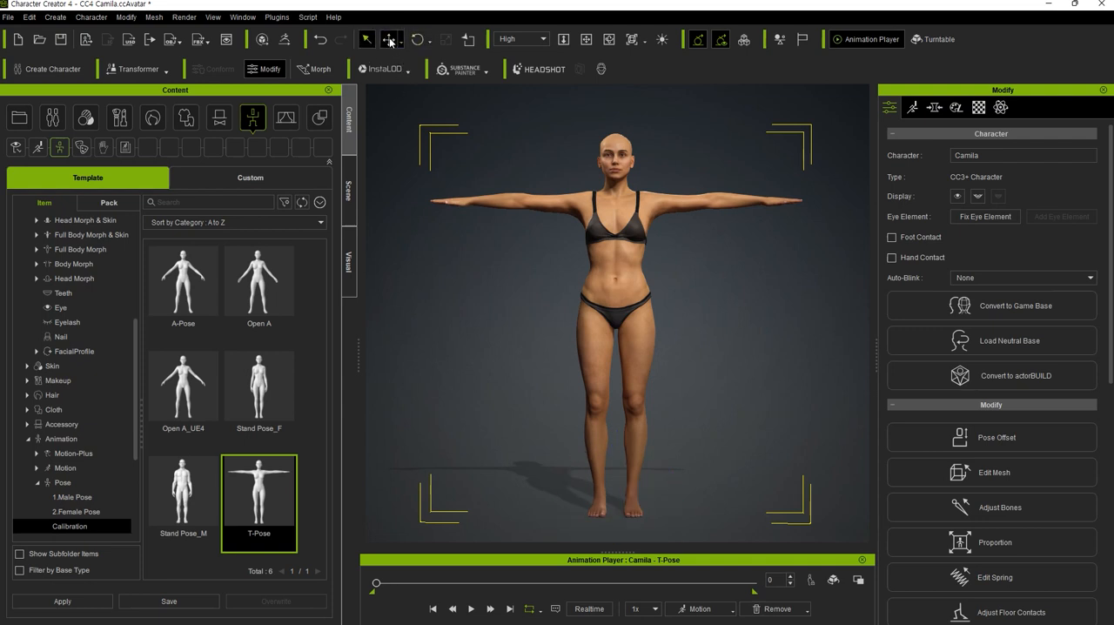
pyautogui.click(389, 39)
pyautogui.click(418, 39)
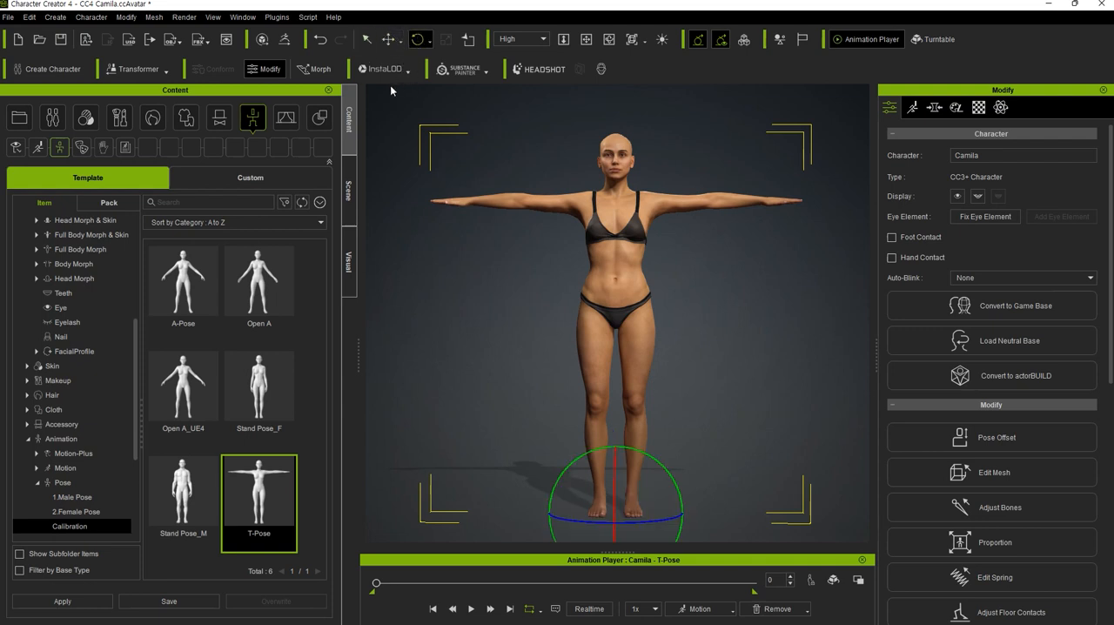
pyautogui.click(367, 39)
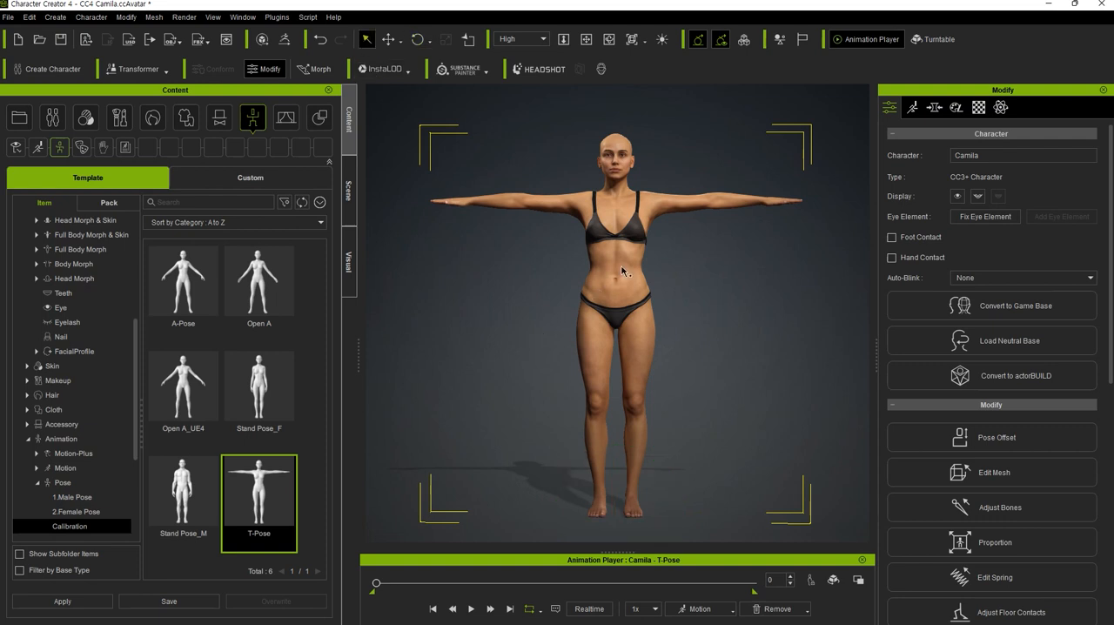
# Send the character to ZBrush with GoZ in A-Pose, splitting the Head, Body, Arm and Leg material groups.
pyautogui.click(284, 41)
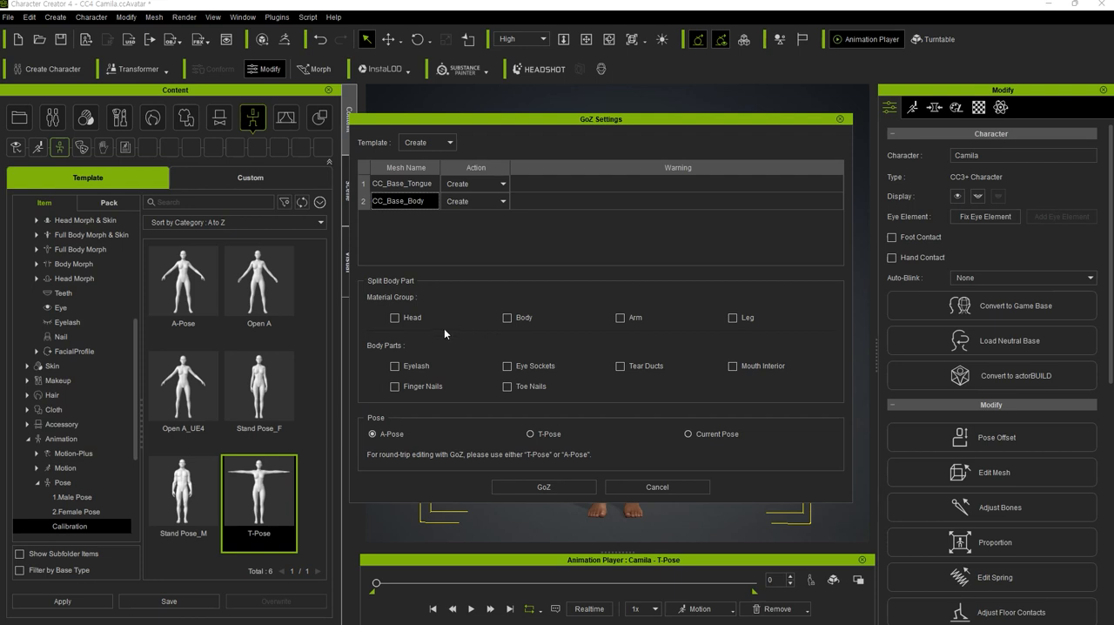
pyautogui.click(416, 318)
pyautogui.click(509, 316)
pyautogui.click(536, 488)
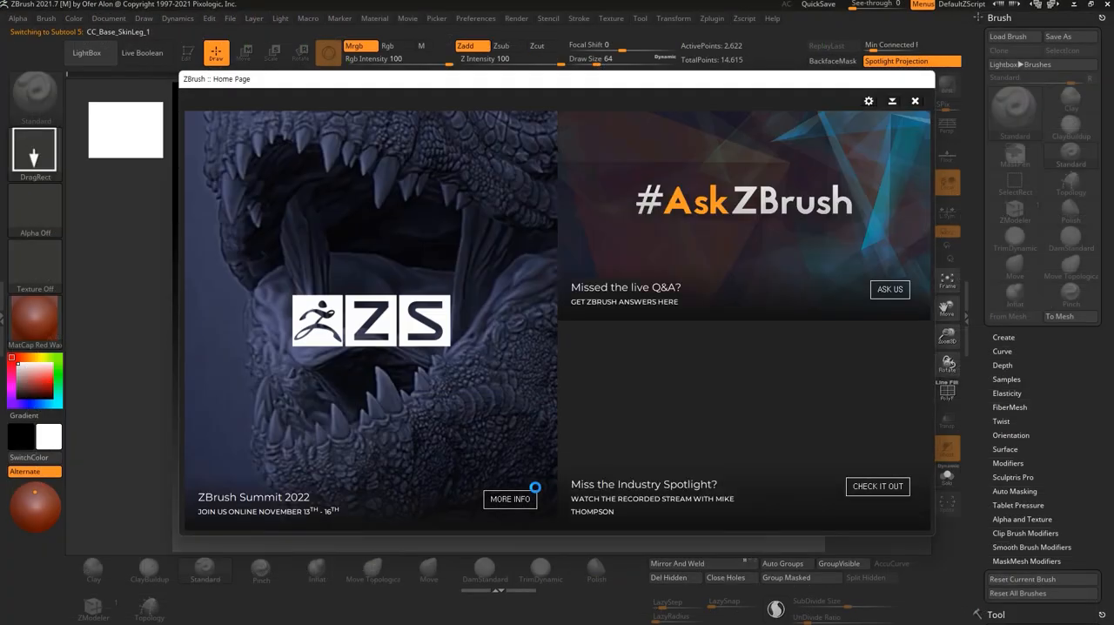
# Close the ZBrush home page, decline the software update and hide LightBox.
pyautogui.click(915, 101)
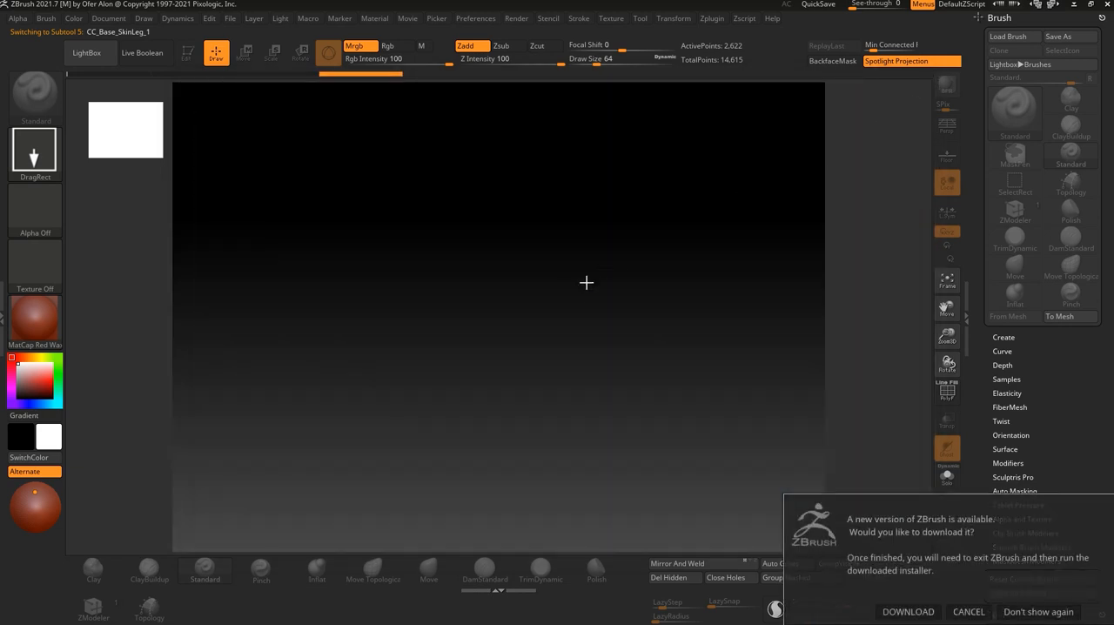
pyautogui.click(968, 611)
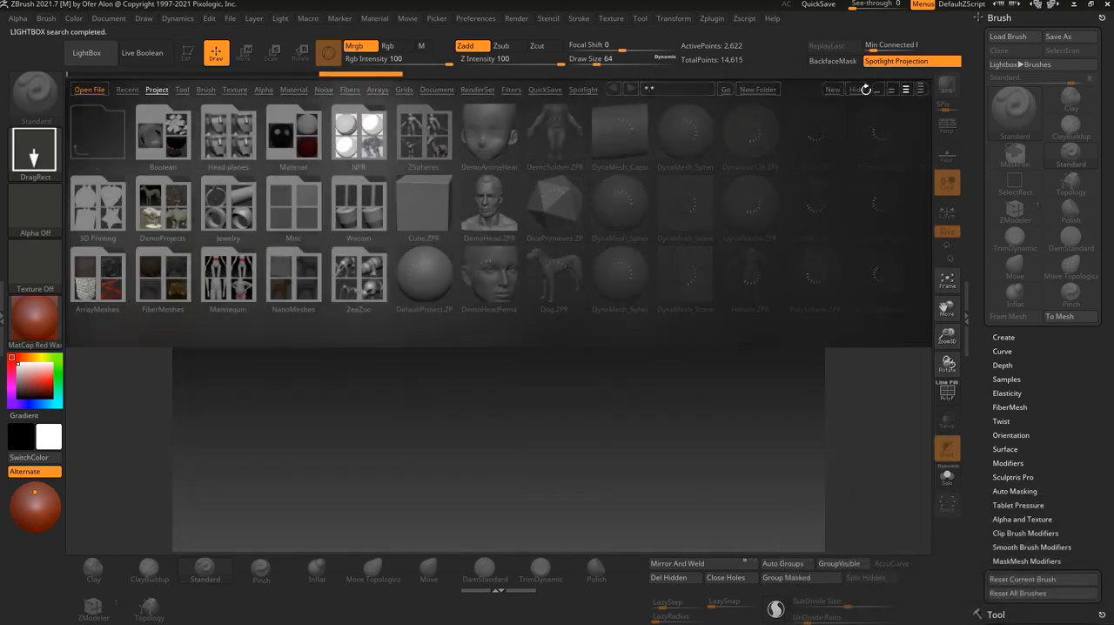
pyautogui.click(858, 89)
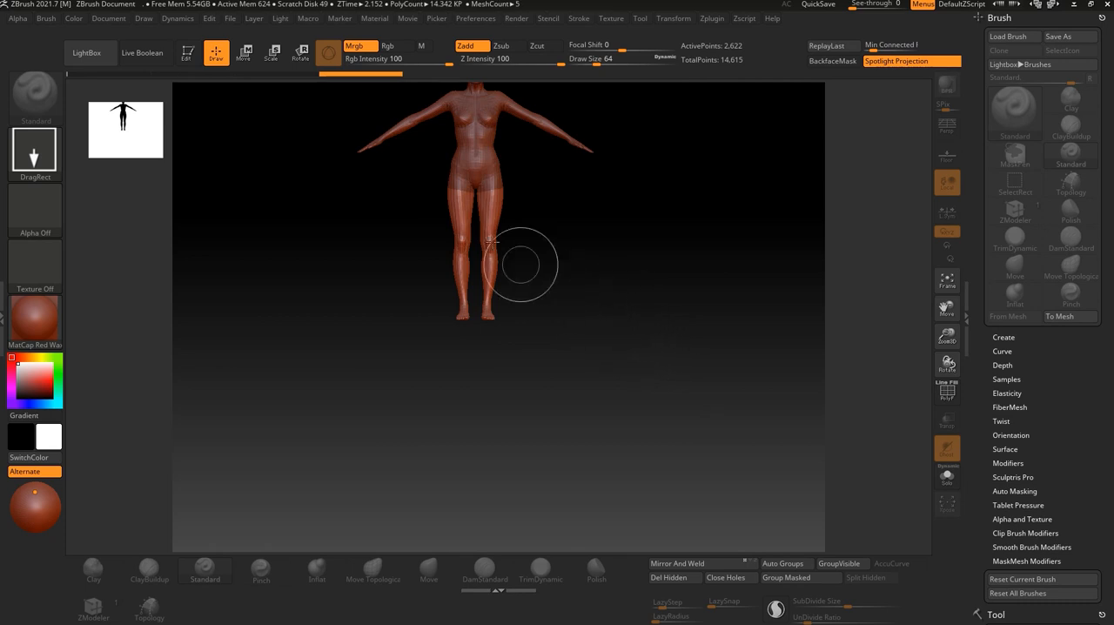
# Turn on Edit mode for the imported body and frame it in the canvas.
pyautogui.click(187, 51)
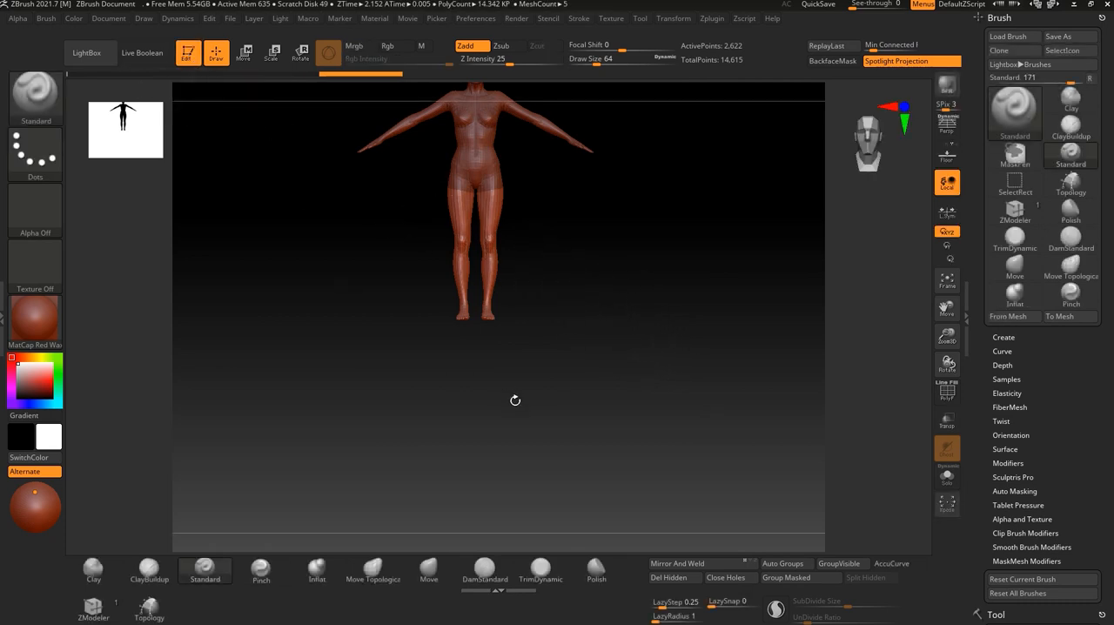
pyautogui.press('f')
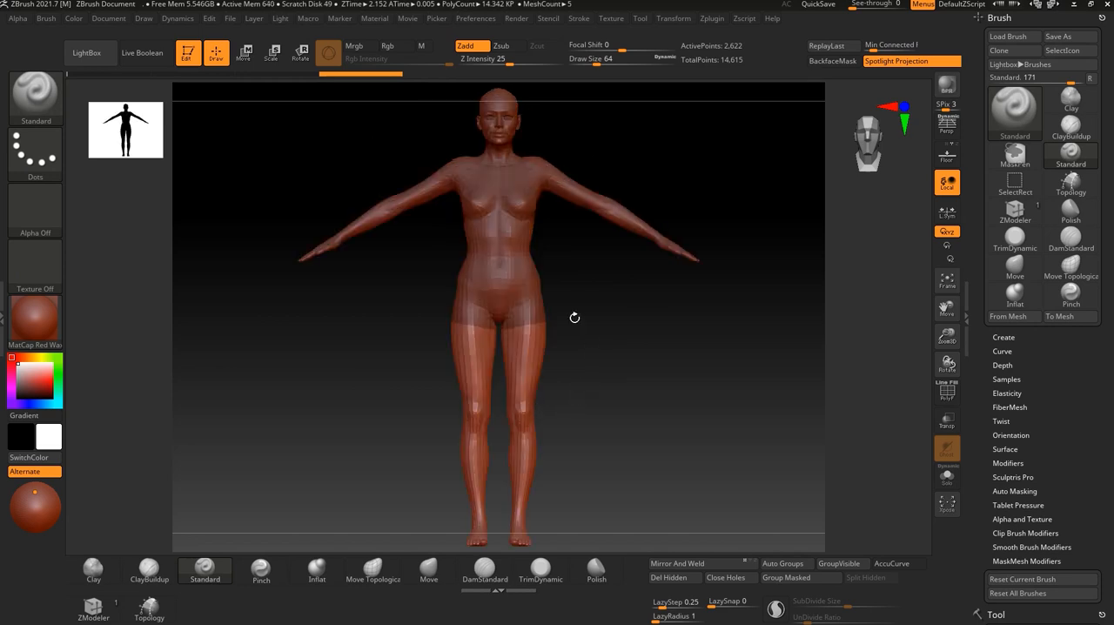
# Open the Subtool list and inspect the tongue, head, body, arm and leg subtools, finishing with the head selected.
pyautogui.scroll(-3, 1059, 382)
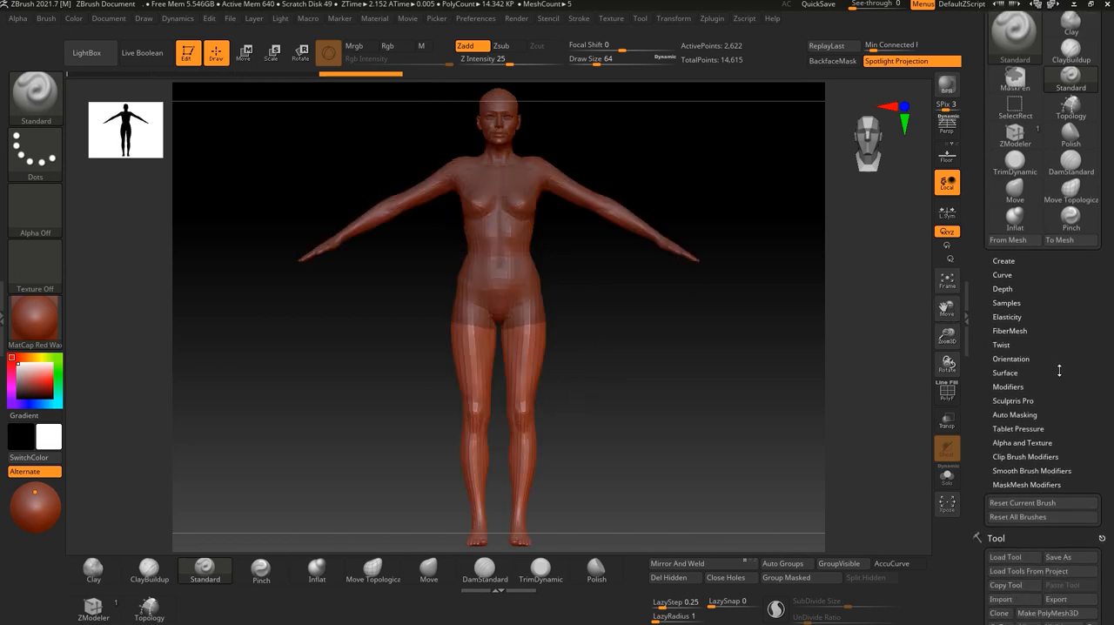
pyautogui.scroll(-6, 1059, 343)
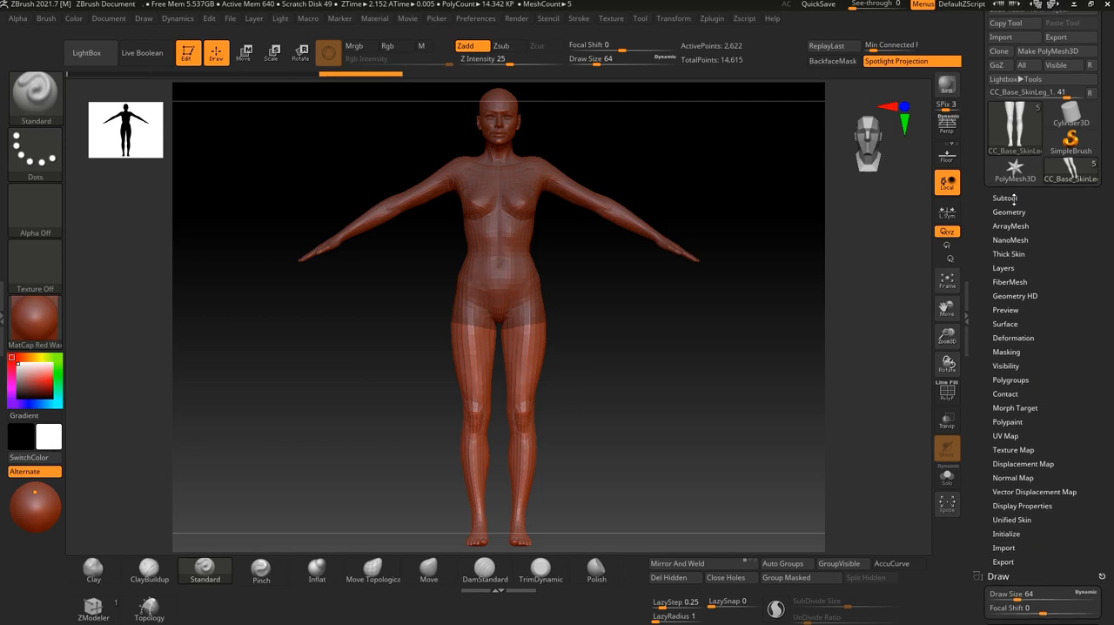
pyautogui.click(1003, 198)
pyautogui.moveTo(1021, 261)
pyautogui.moveTo(1005, 226)
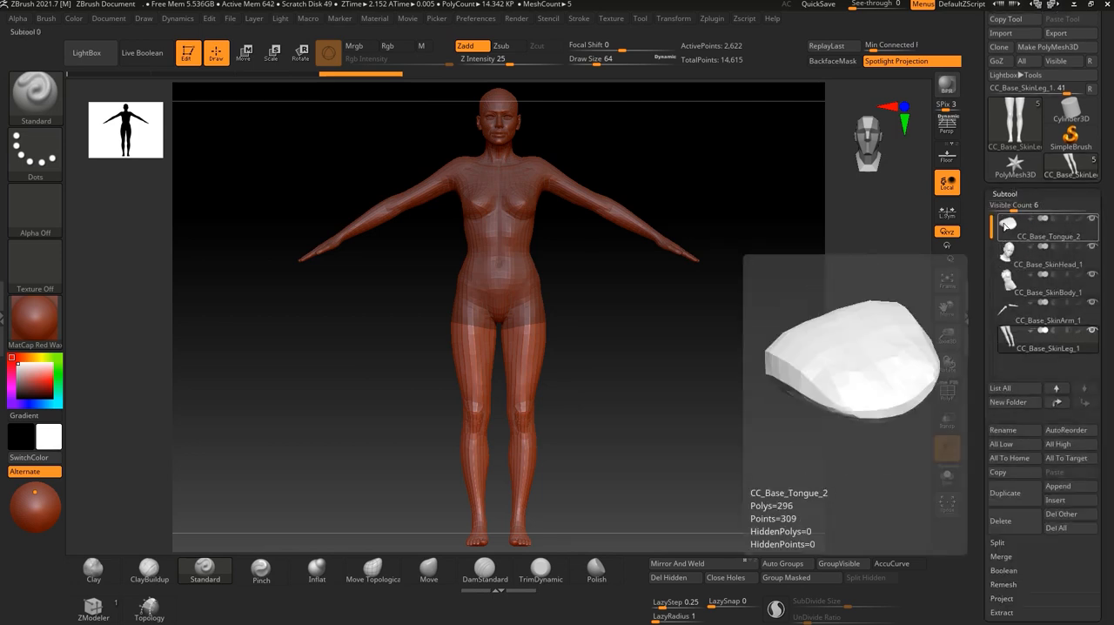
pyautogui.click(1010, 224)
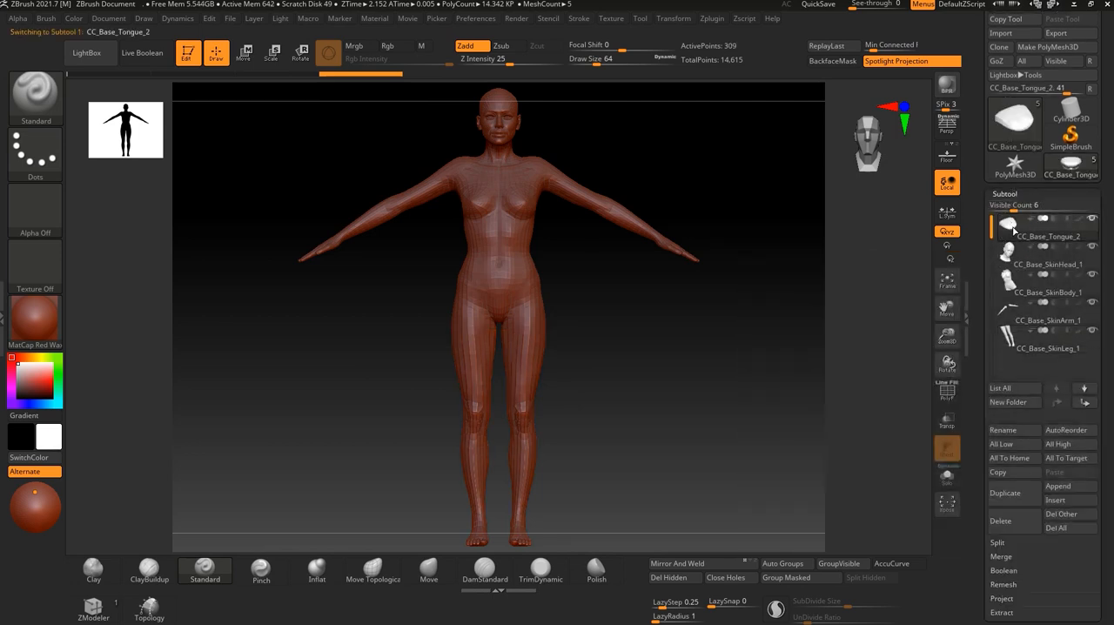
pyautogui.moveTo(1009, 254)
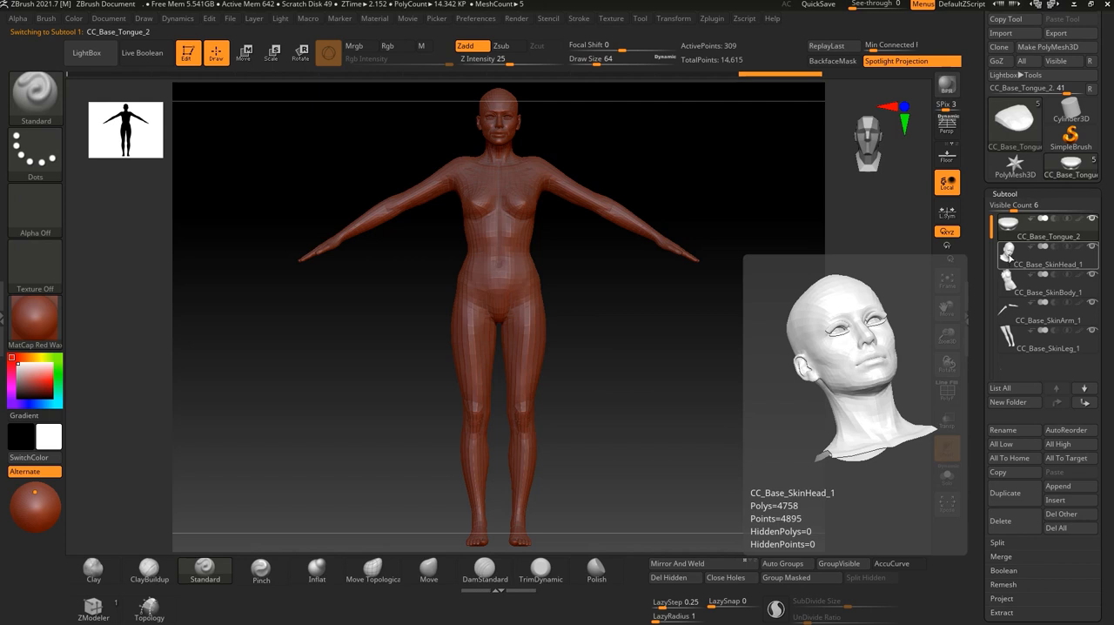
pyautogui.click(1009, 254)
pyautogui.click(1010, 280)
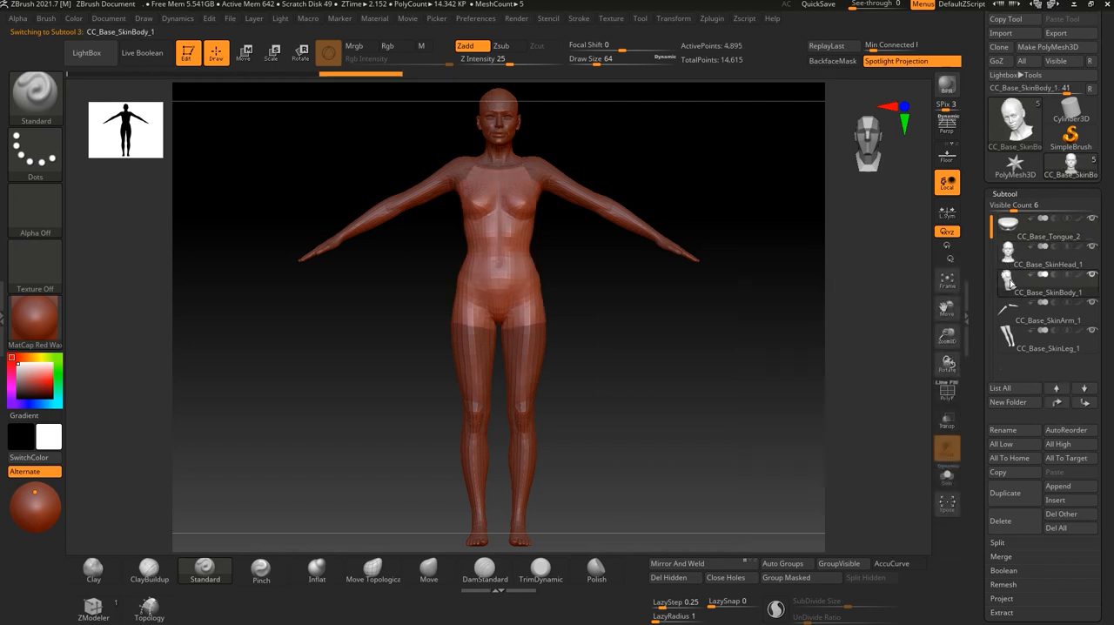
pyautogui.click(1012, 310)
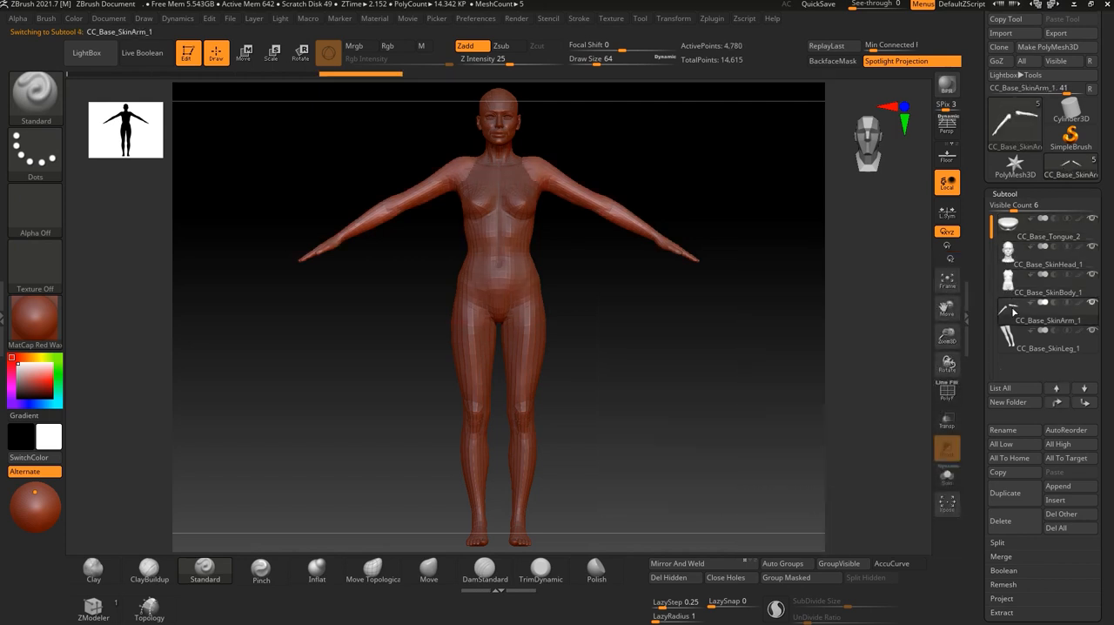
pyautogui.click(1015, 348)
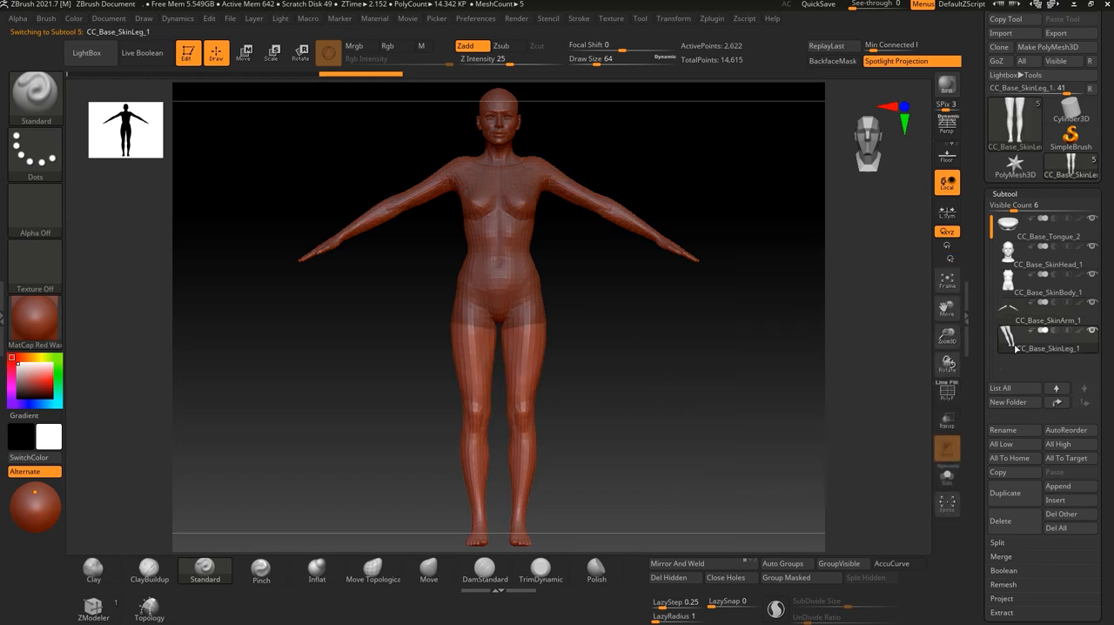
pyautogui.click(1012, 314)
pyautogui.click(1009, 284)
pyautogui.click(1009, 255)
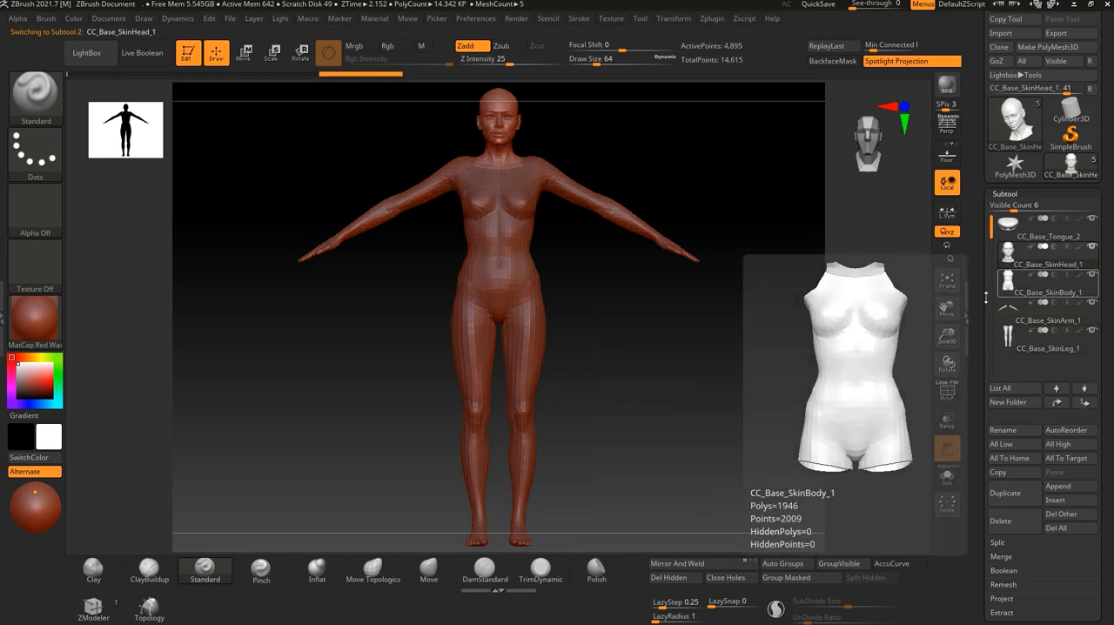
# Switch back to Character Creator 4.
pyautogui.scroll(-5, 1077, 486)
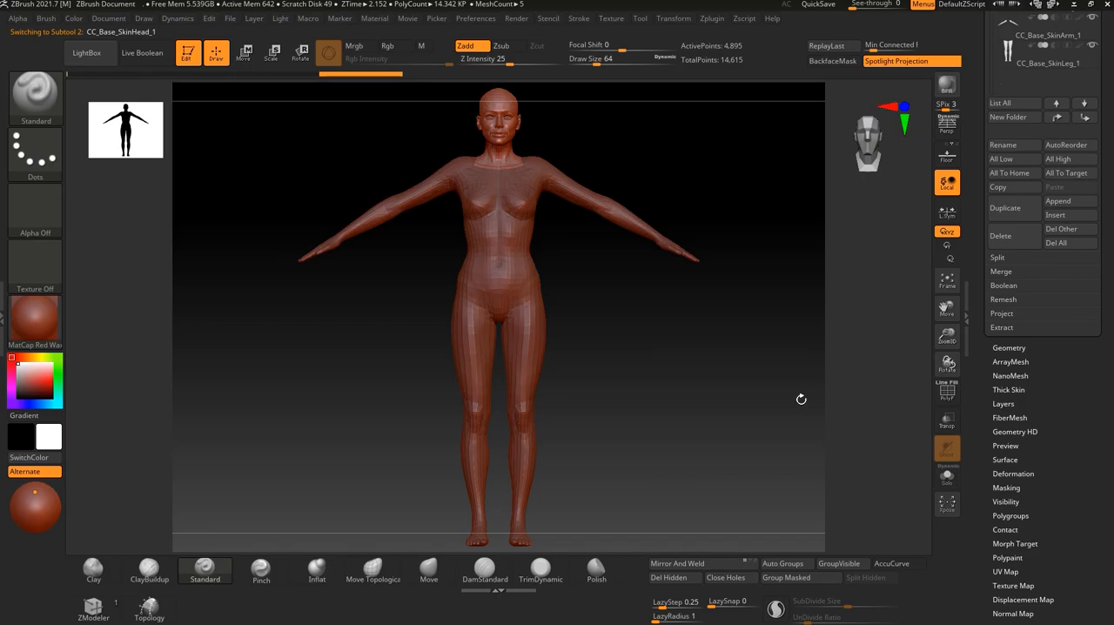
pyautogui.hotkey('alt', 'Tab')
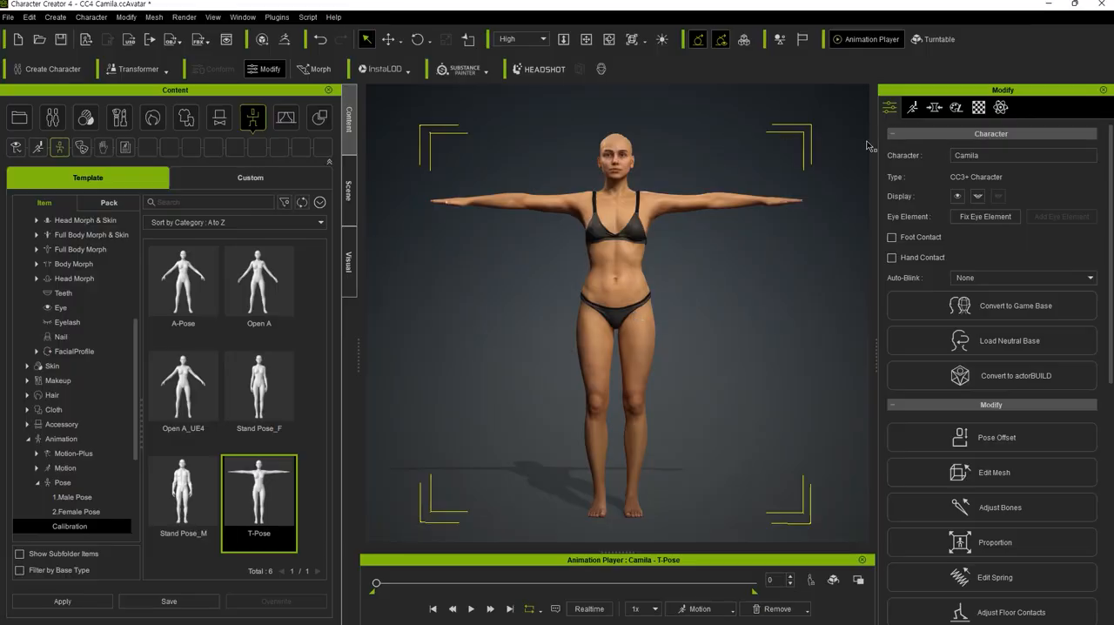
# Examine the character's material list, checking the head, body, arm and leg skin materials and the leg's texture maps.
pyautogui.click(979, 107)
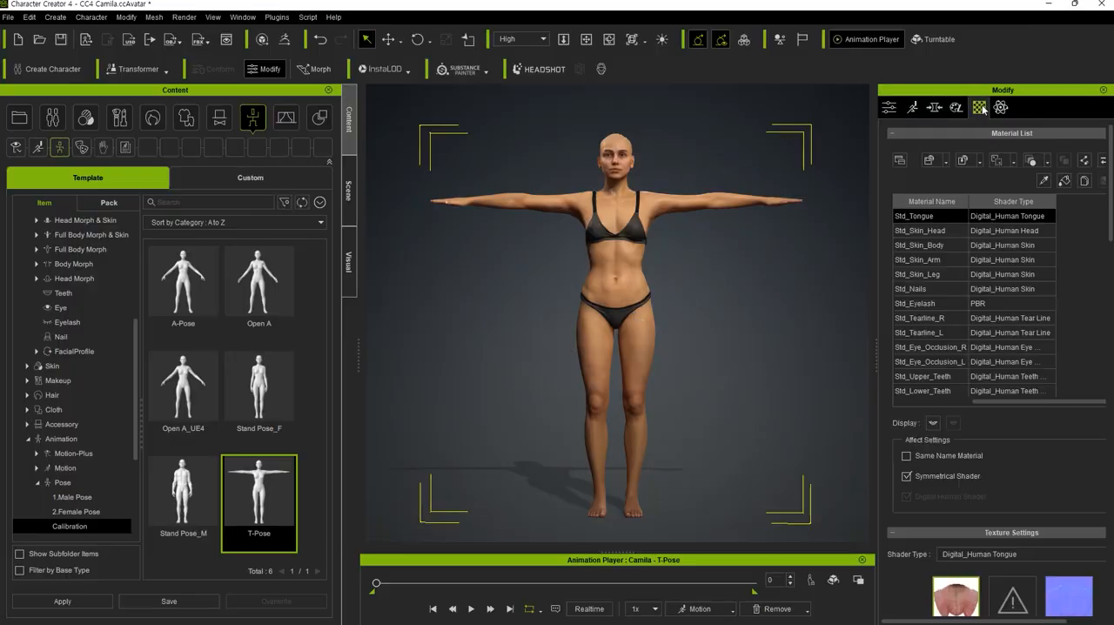
pyautogui.click(934, 233)
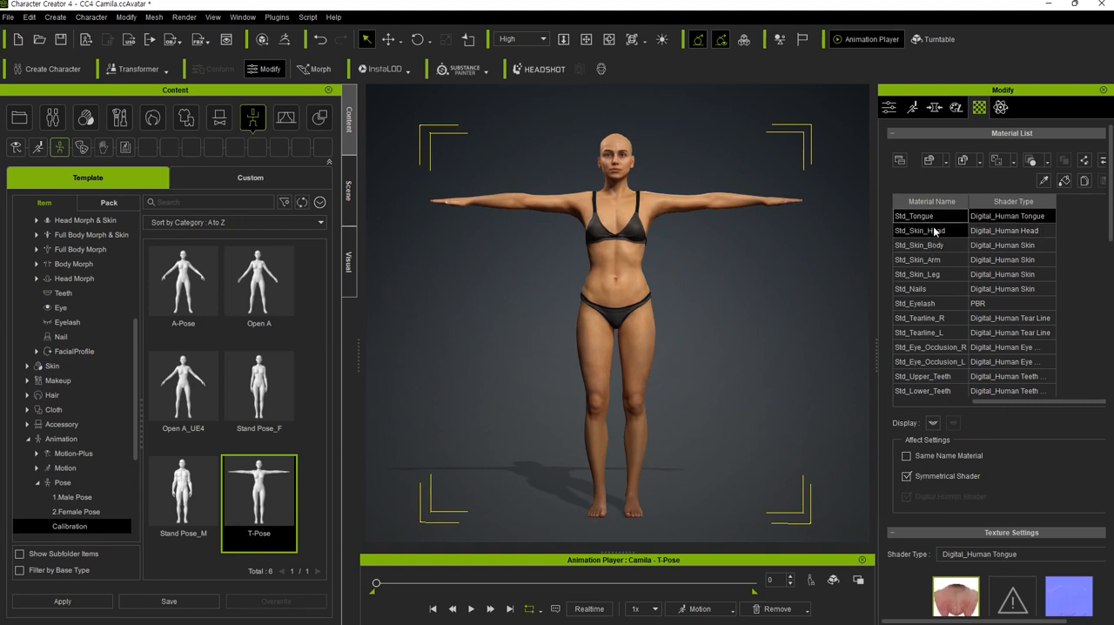
pyautogui.click(936, 229)
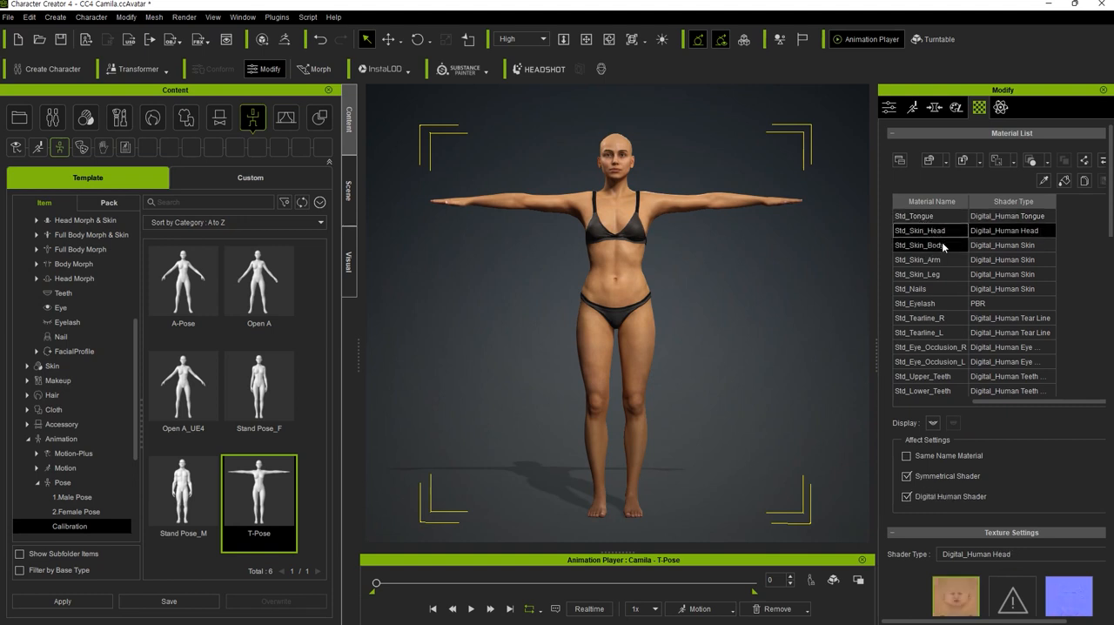
pyautogui.click(942, 244)
pyautogui.click(942, 259)
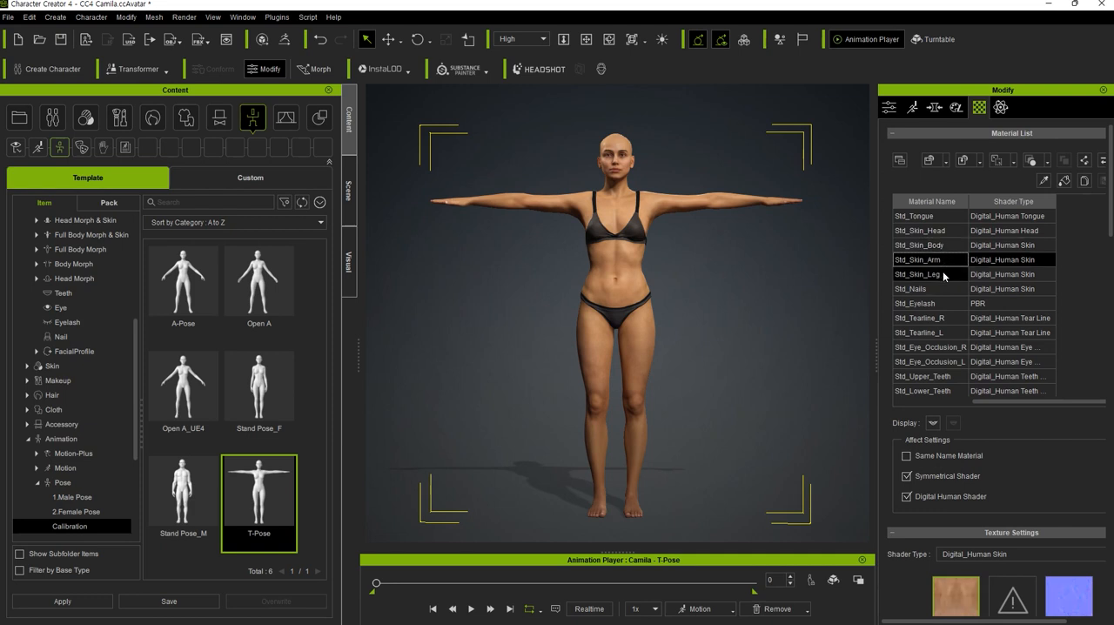
pyautogui.click(943, 273)
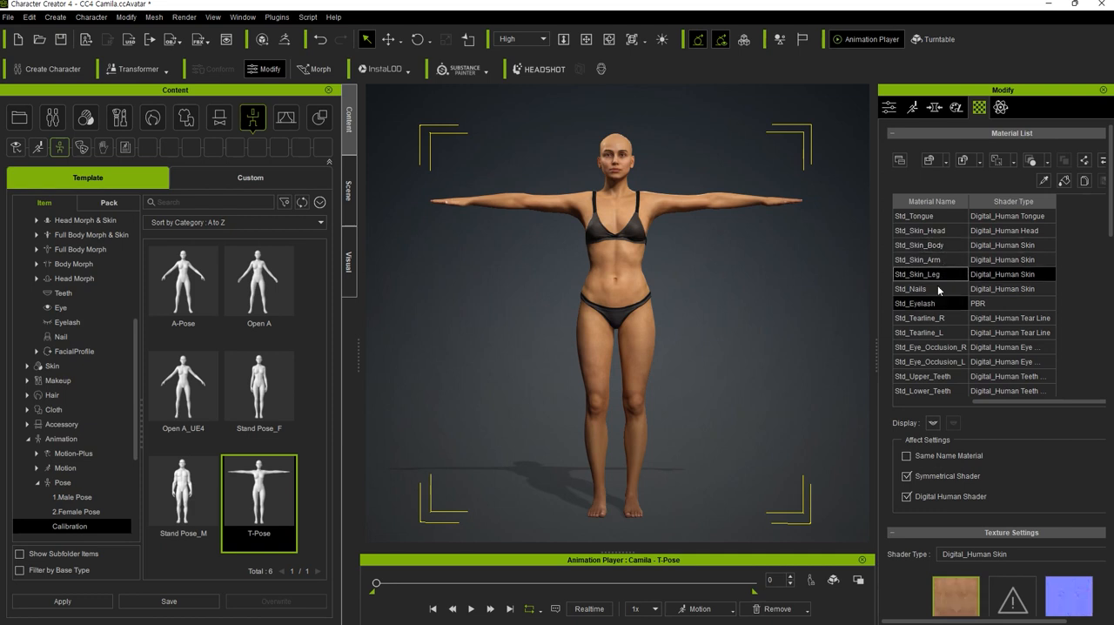
pyautogui.scroll(-5, 945, 527)
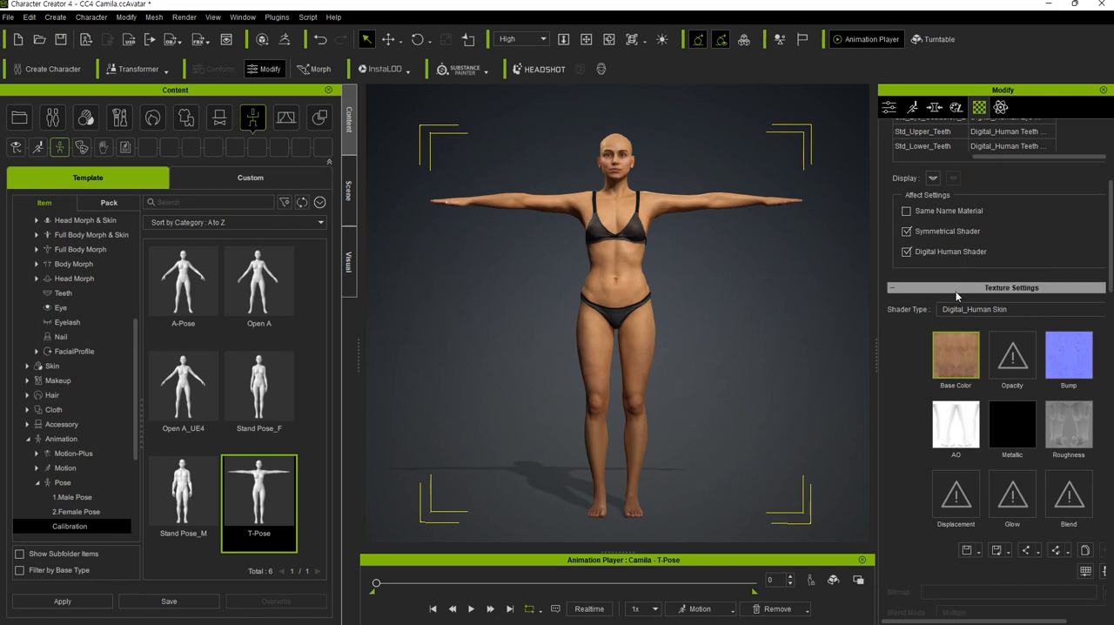
pyautogui.scroll(5, 960, 288)
pyautogui.click(934, 224)
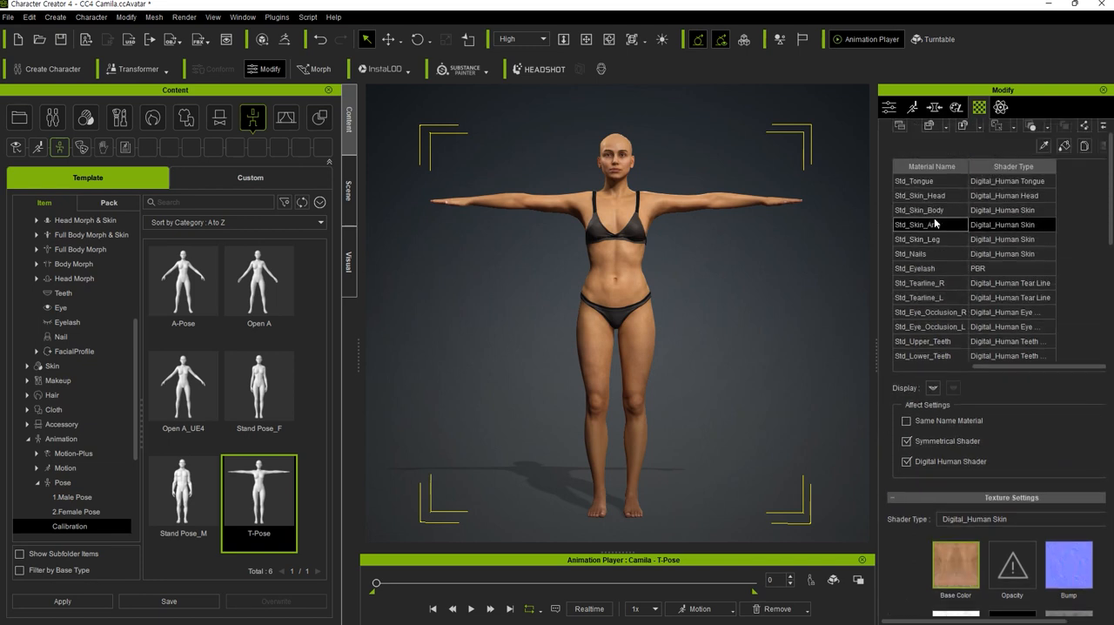
pyautogui.click(934, 212)
pyautogui.click(938, 197)
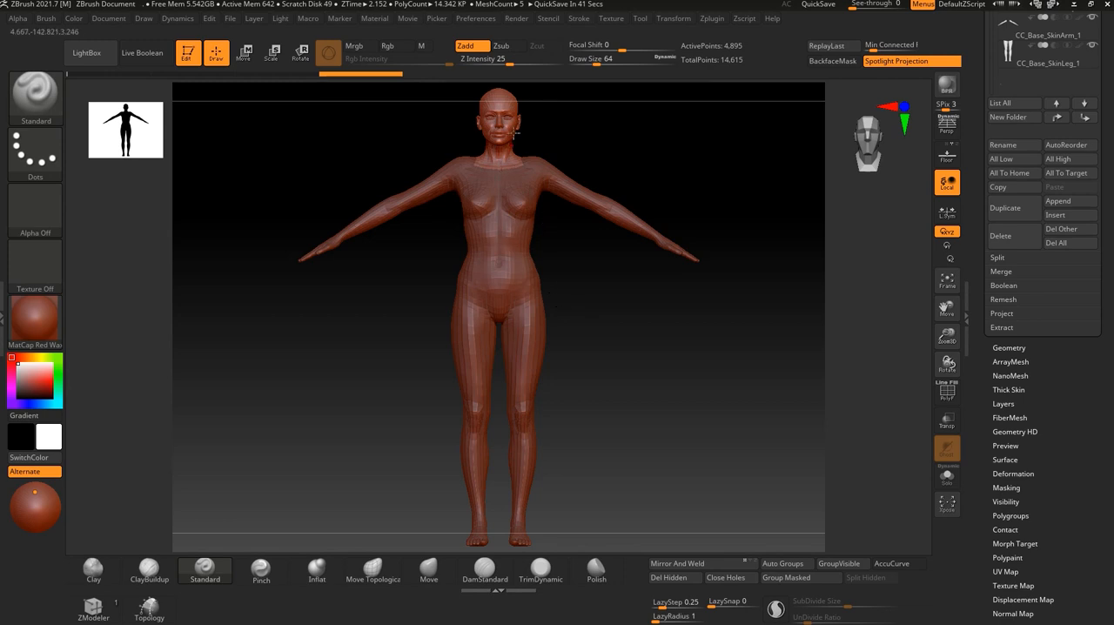
# Switch to ZBrush and examine the imported body from the front and side, finishing on a front close-up of the head.
pyautogui.keyDown('alt'); pyautogui.moveTo(579, 268); pyautogui.dragTo(687, 474); pyautogui.keyUp('alt')
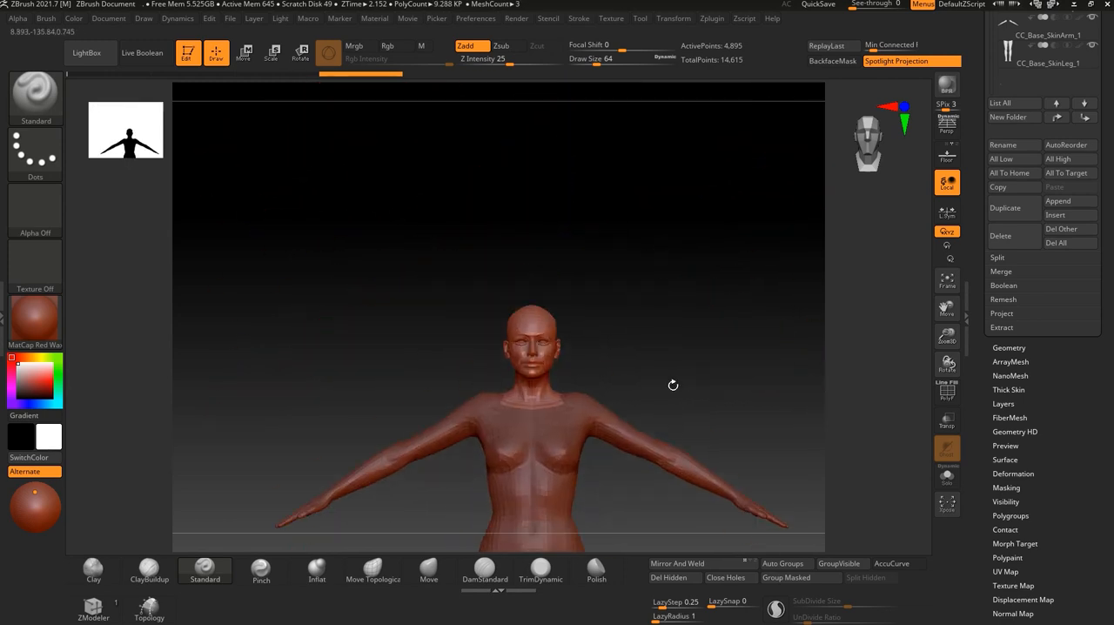
pyautogui.keyDown('alt'); pyautogui.moveTo(673, 385); pyautogui.dragTo(647, 189); pyautogui.keyUp('alt')
pyautogui.moveTo(612, 352); pyautogui.dragTo(704, 335)
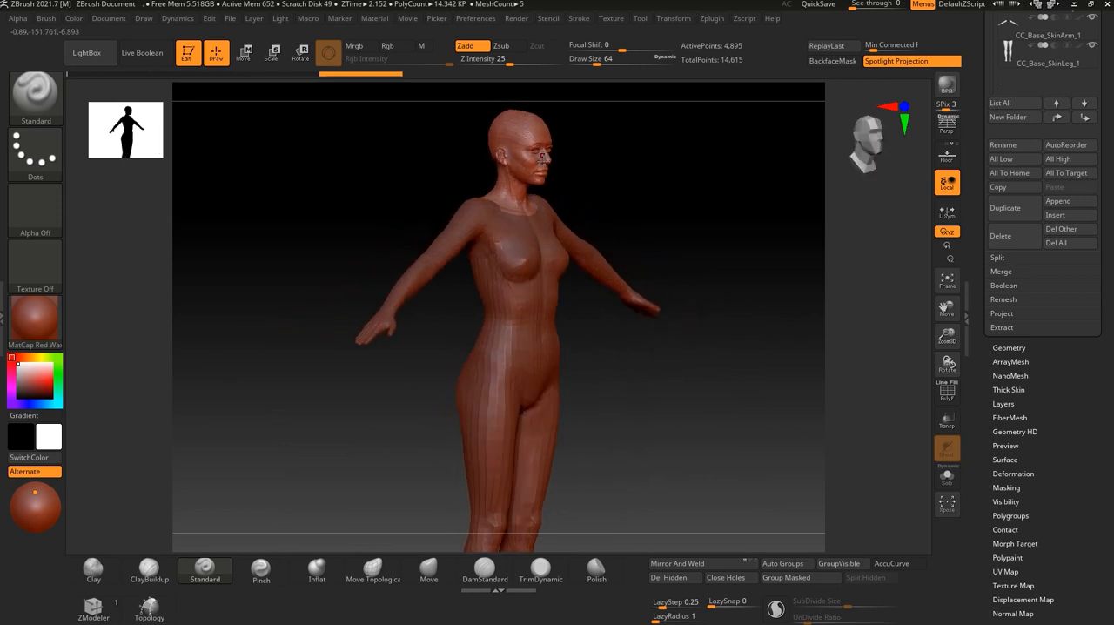
pyautogui.moveTo(617, 323); pyautogui.dragTo(637, 366)
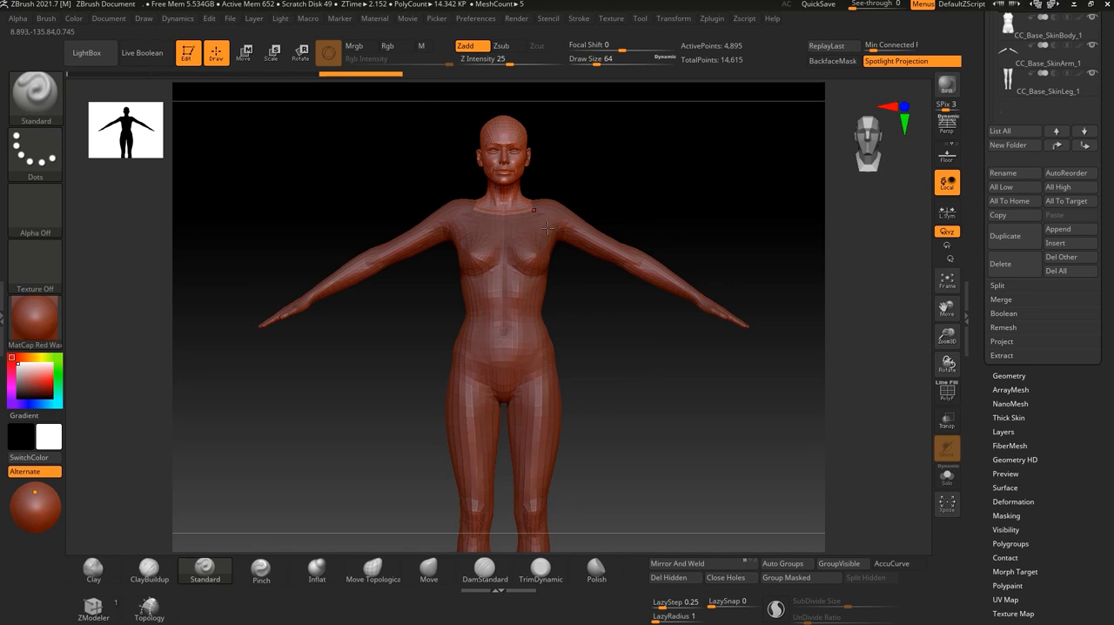
pyautogui.keyDown('alt'); pyautogui.moveTo(621, 161); pyautogui.dragTo(672, 337); pyautogui.keyUp('alt')
pyautogui.keyDown('alt'); pyautogui.moveTo(710, 178); pyautogui.dragTo(741, 385); pyautogui.keyUp('alt')
pyautogui.moveTo(660, 335); pyautogui.dragTo(510, 320)
pyautogui.moveTo(515, 281); pyautogui.dragTo(621, 302)
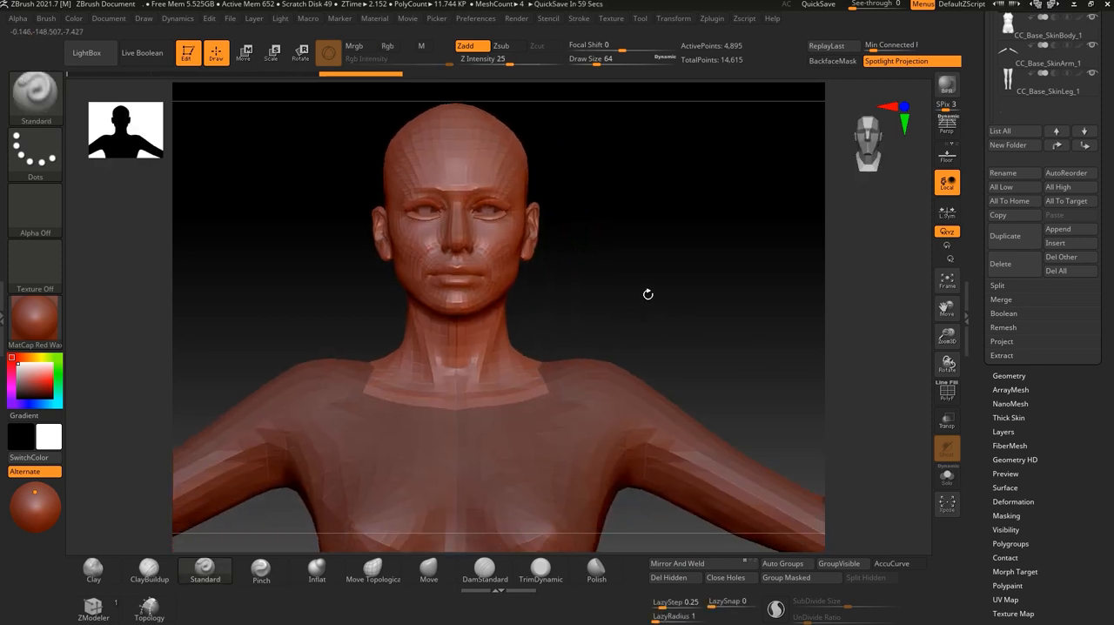
# Open the Geometry settings, turn on the polyframe display and examine the head and neck topology from the front and side.
pyautogui.click(1020, 375)
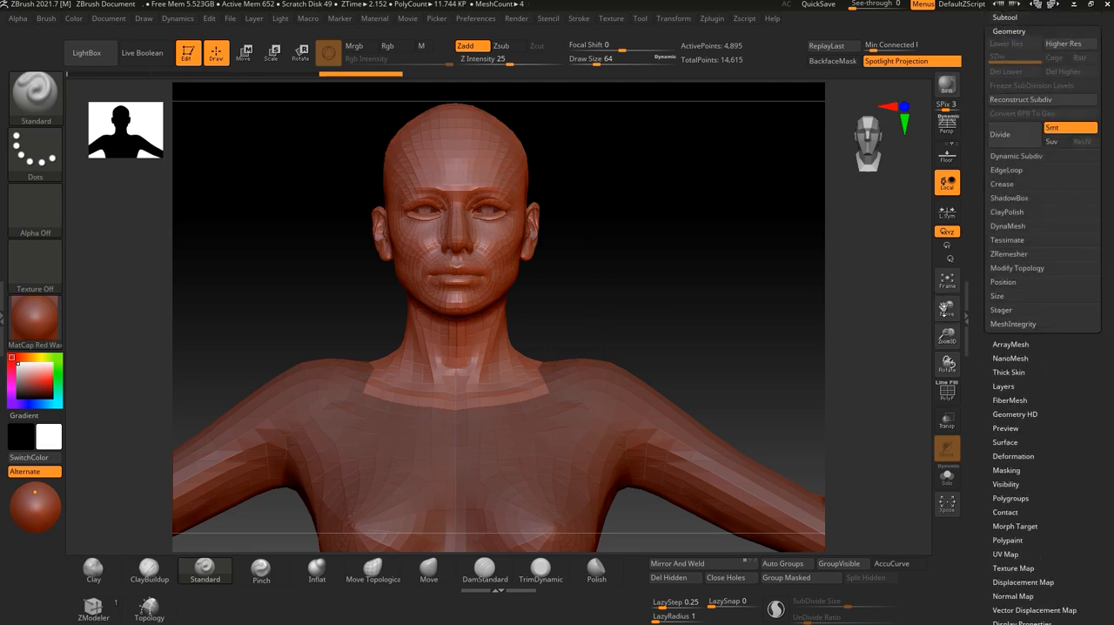
pyautogui.moveTo(617, 313); pyautogui.dragTo(679, 307)
pyautogui.keyDown('alt'); pyautogui.moveTo(603, 314); pyautogui.dragTo(614, 337); pyautogui.keyUp('alt')
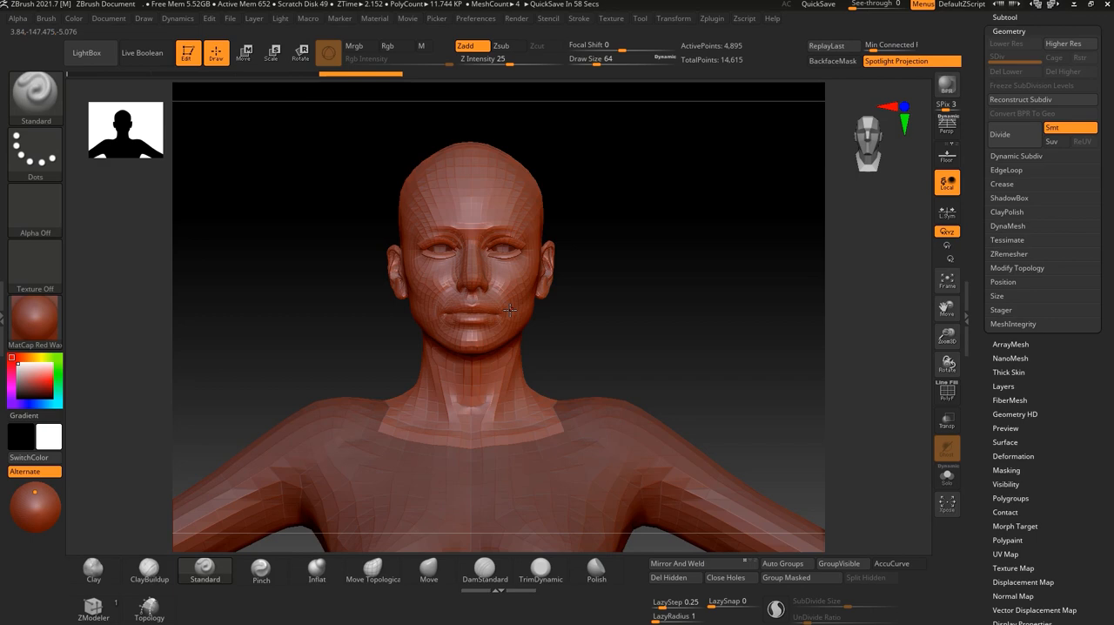
pyautogui.click(947, 391)
pyautogui.moveTo(383, 353); pyautogui.dragTo(727, 397)
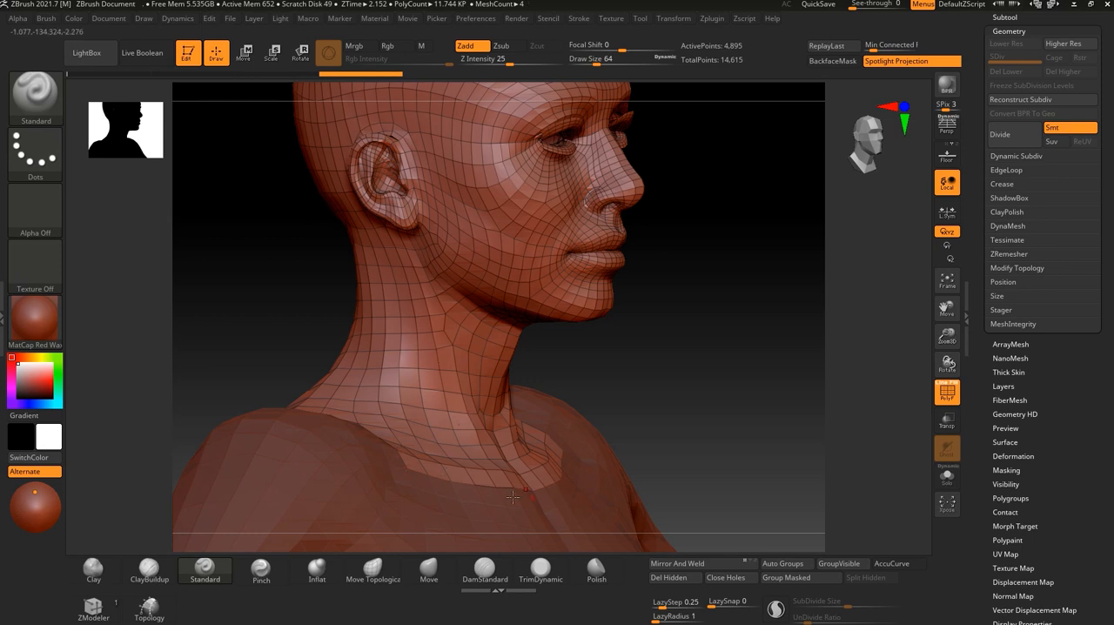
pyautogui.moveTo(706, 310); pyautogui.dragTo(552, 240)
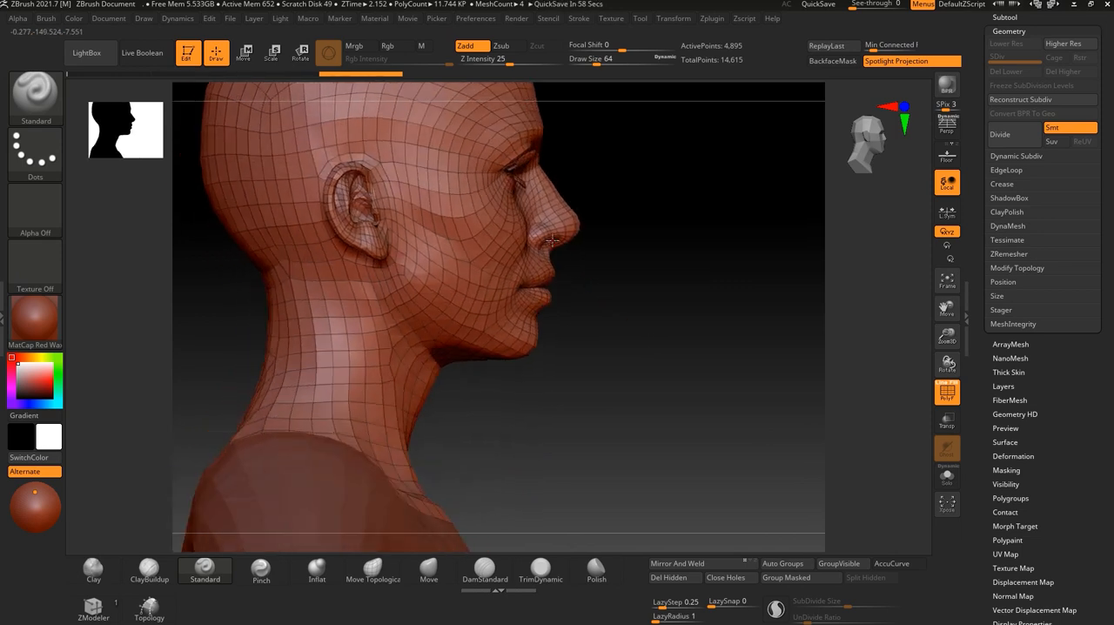
pyautogui.moveTo(606, 326); pyautogui.dragTo(702, 374)
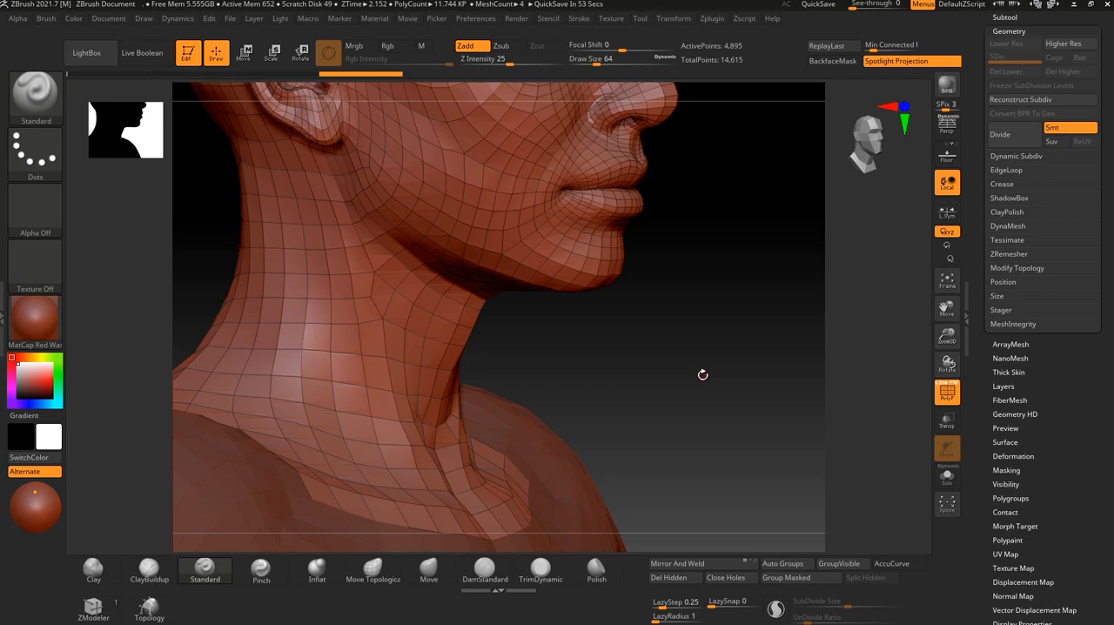
pyautogui.moveTo(702, 374); pyautogui.dragTo(353, 520)
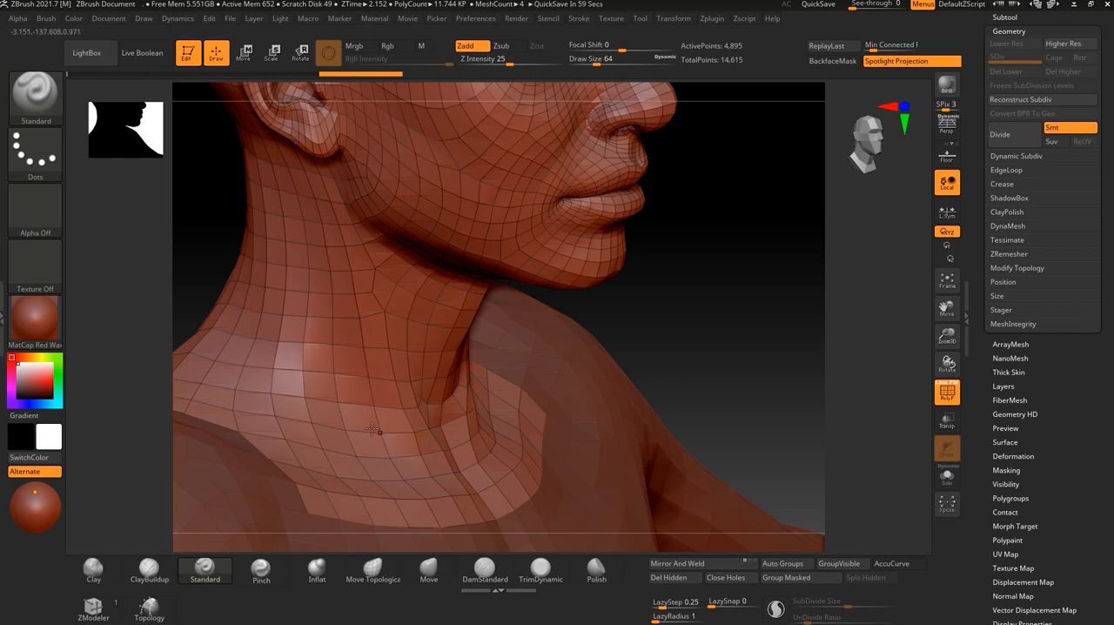
pyautogui.moveTo(662, 383); pyautogui.dragTo(654, 325)
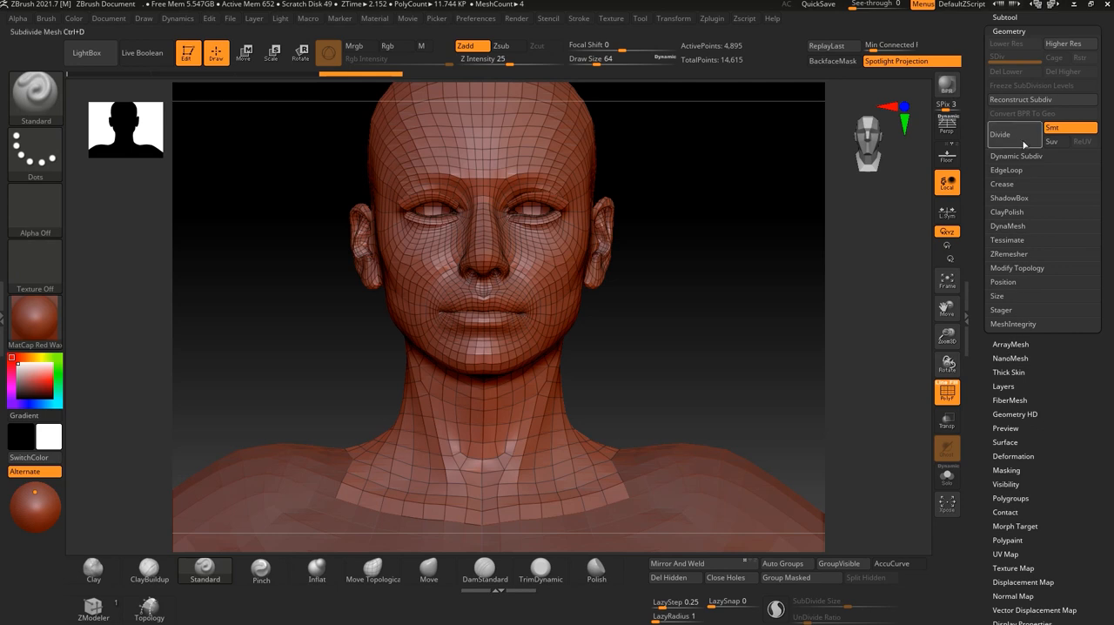
# Divide the head subtool's geometry twice, up to subdivision level 3.
pyautogui.moveTo(1111, 145); pyautogui.dragTo(1113, 233)
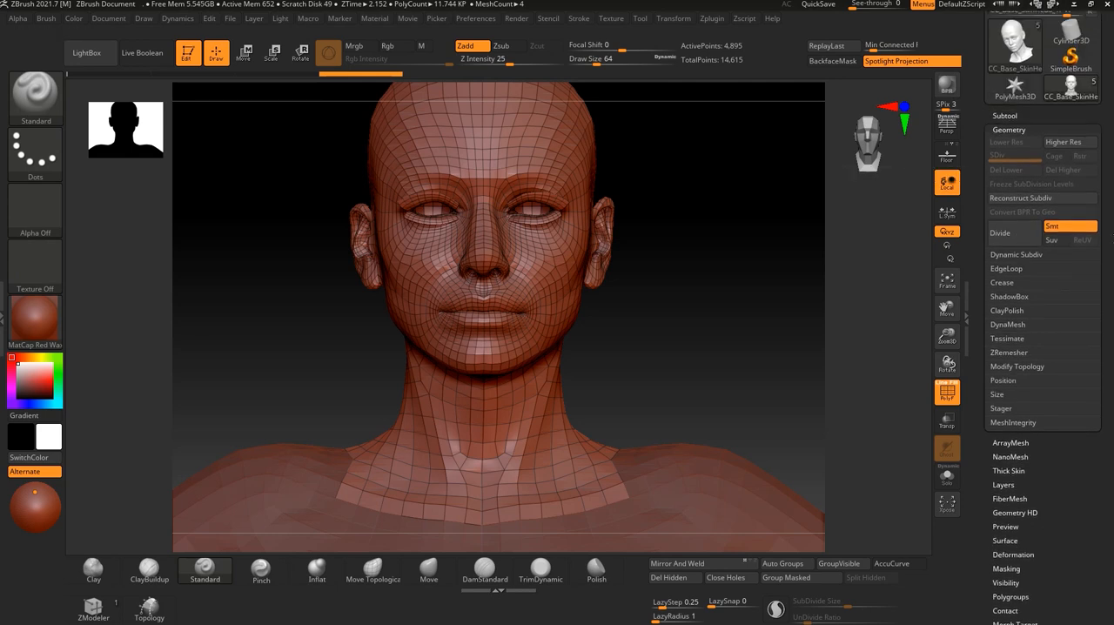
pyautogui.click(1014, 146)
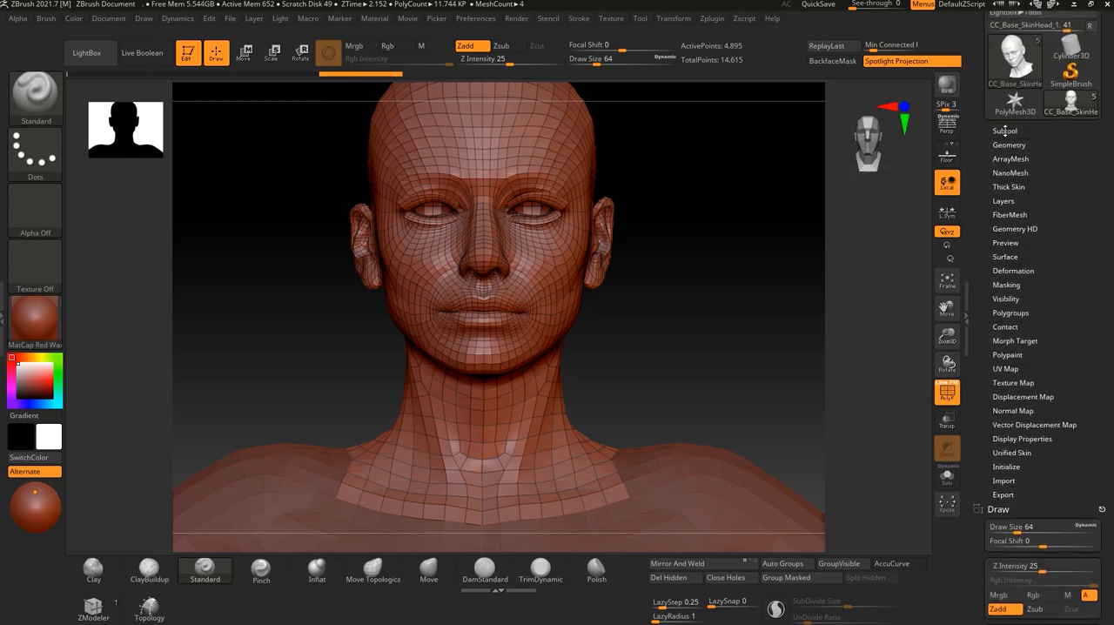
pyautogui.scroll(5, 1001, 130)
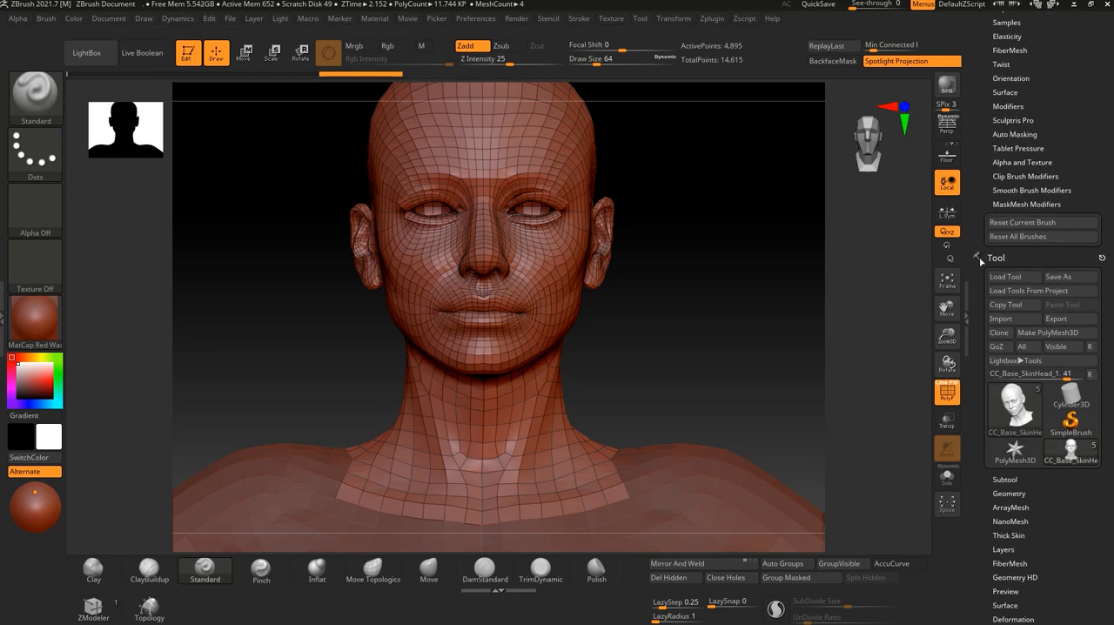
pyautogui.moveTo(1089, 531); pyautogui.dragTo(1085, 399)
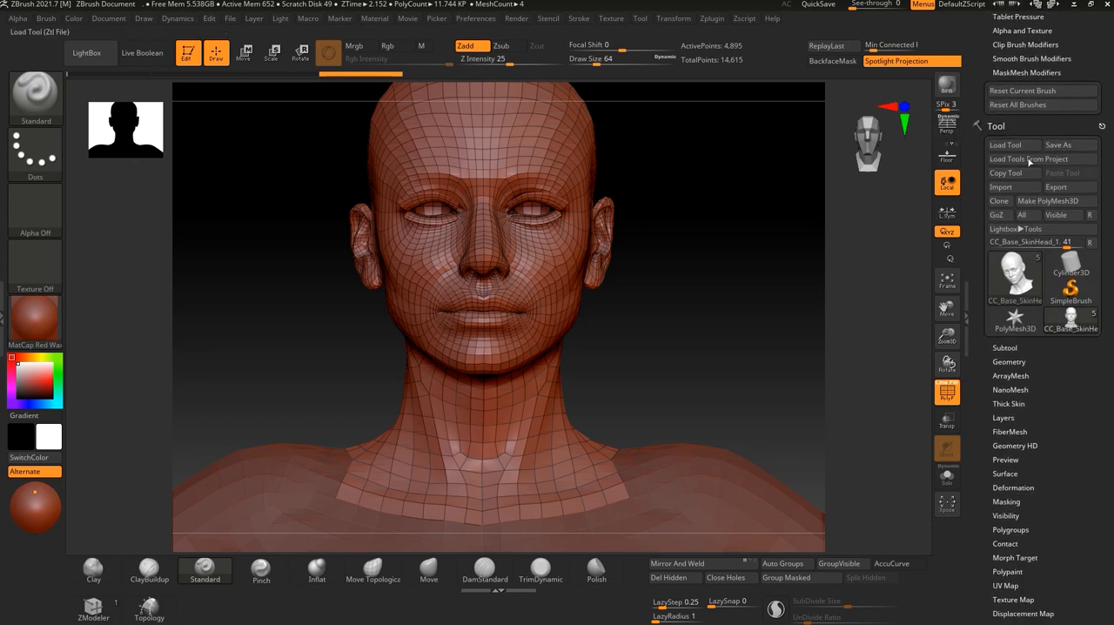
pyautogui.scroll(-2, 1014, 261)
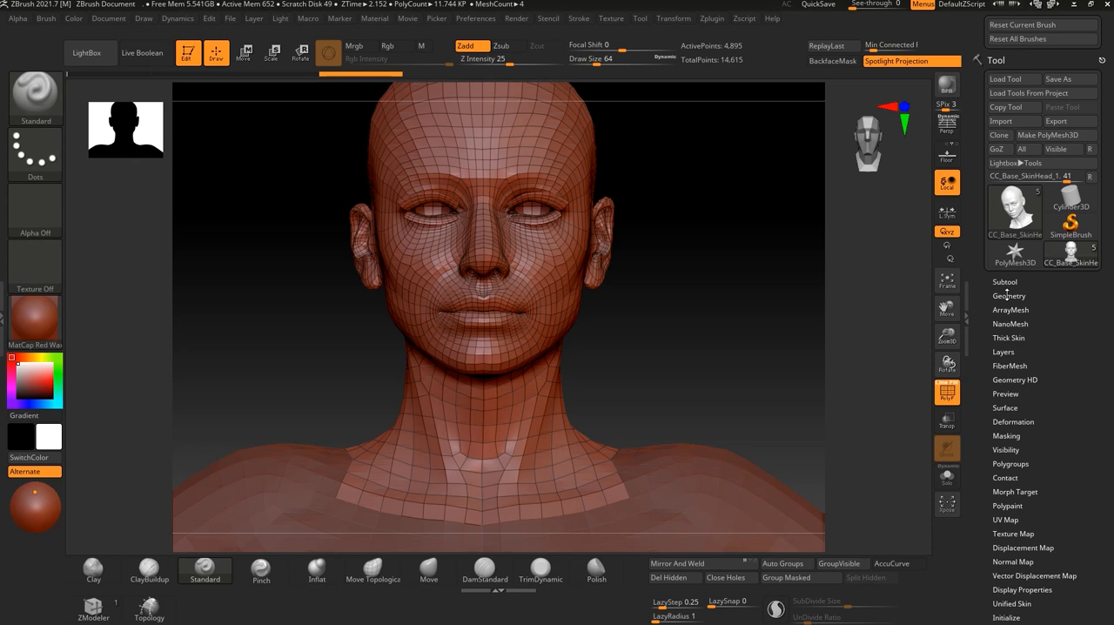
pyautogui.click(1008, 296)
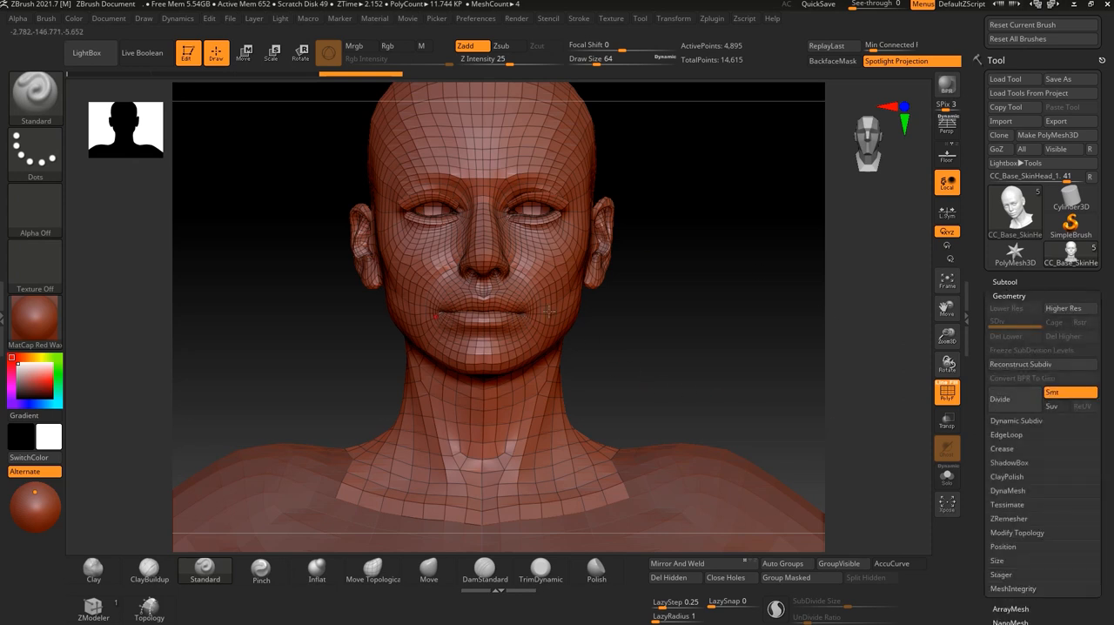
pyautogui.keyDown('alt'); pyautogui.moveTo(716, 377); pyautogui.dragTo(693, 384); pyautogui.keyUp('alt')
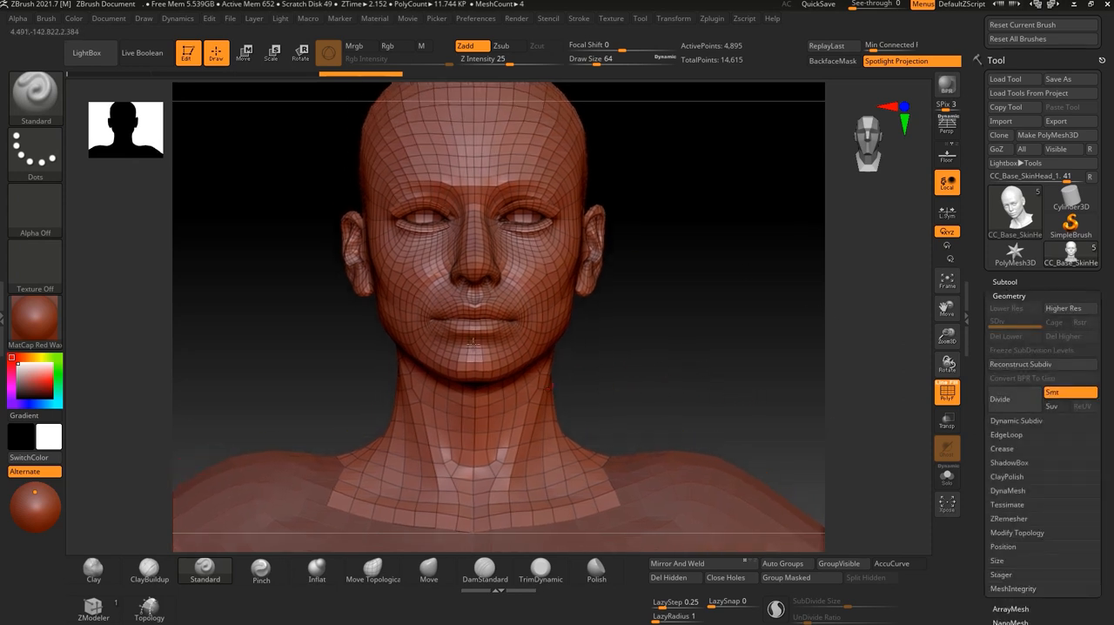
pyautogui.click(1014, 405)
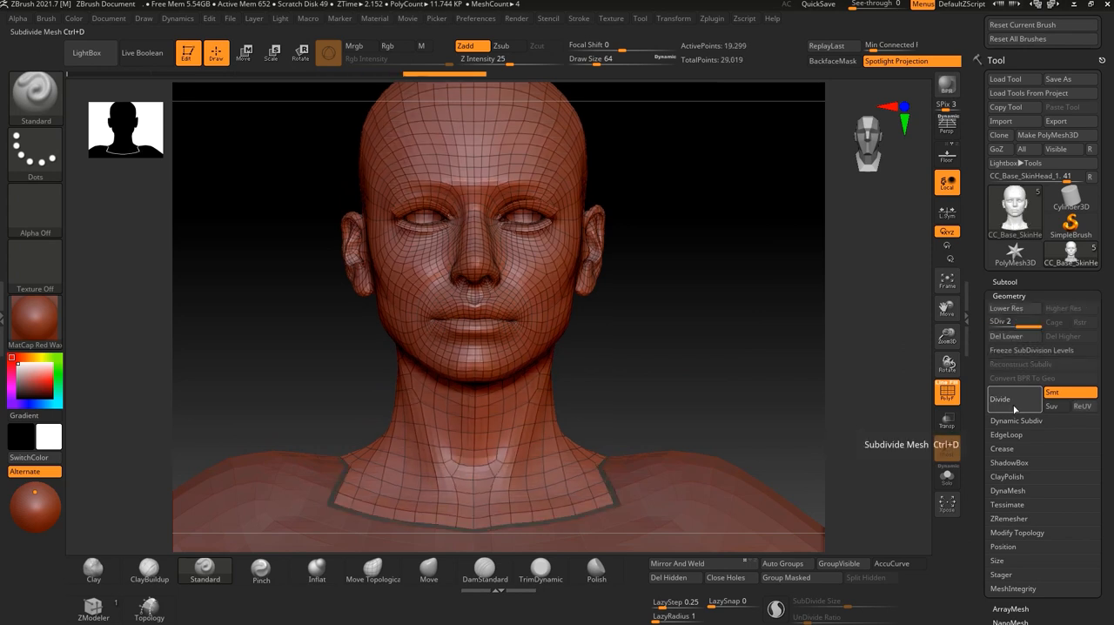
pyautogui.click(1014, 406)
# Turn off the polyframe display and examine the subdivided head and its neck border from an angle.
pyautogui.moveTo(749, 402); pyautogui.dragTo(893, 401)
pyautogui.click(946, 394)
pyautogui.moveTo(779, 400); pyautogui.dragTo(600, 483)
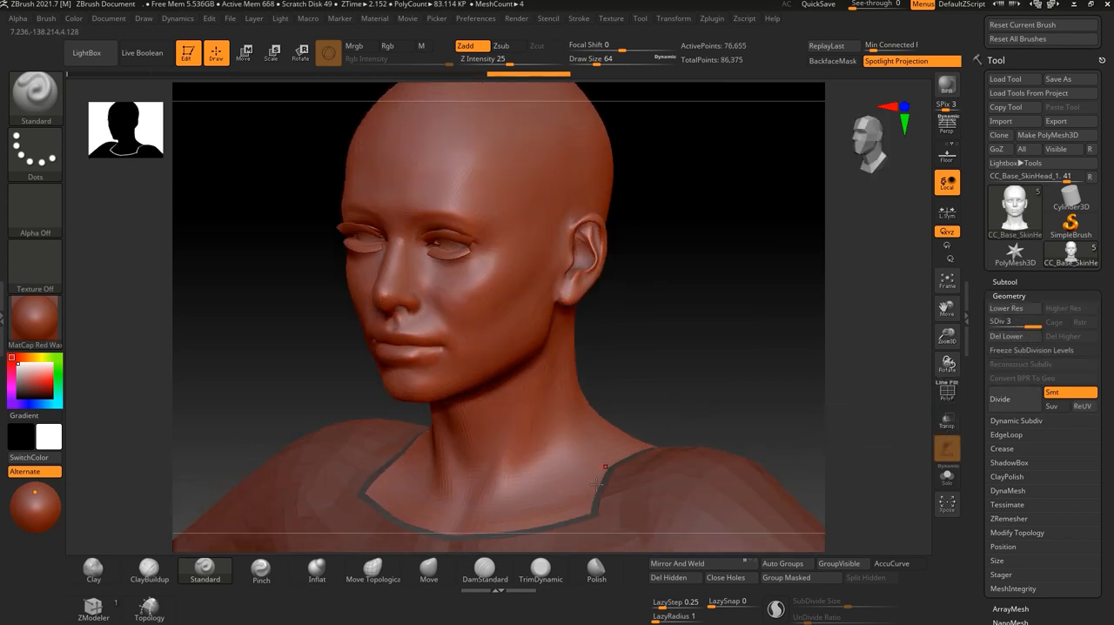
pyautogui.moveTo(658, 295)
pyautogui.mouseDown()
pyautogui.moveTo(713, 299)
pyautogui.moveTo(687, 354)
pyautogui.moveTo(646, 336)
pyautogui.mouseUp()
# Undo the head's subdivisions, then try a single division to level 2 and undo it, comparing the smoothed and original mesh in profile.
pyautogui.hotkey('shift', 'd')
pyautogui.hotkey('shift', 'd')
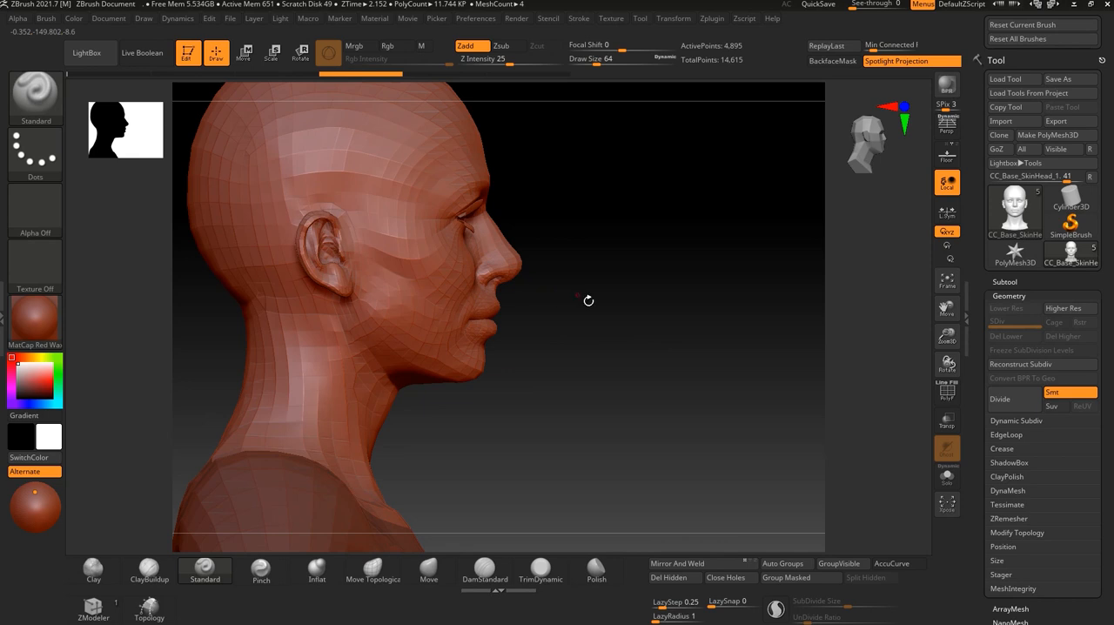
pyautogui.click(1004, 402)
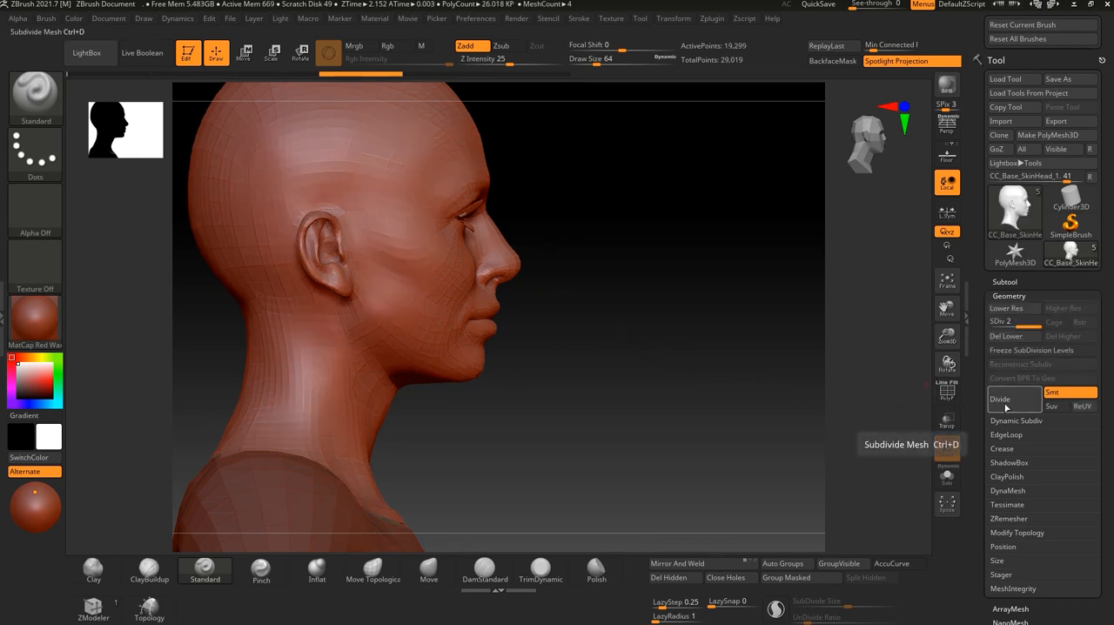
pyautogui.hotkey('shift', 'd')
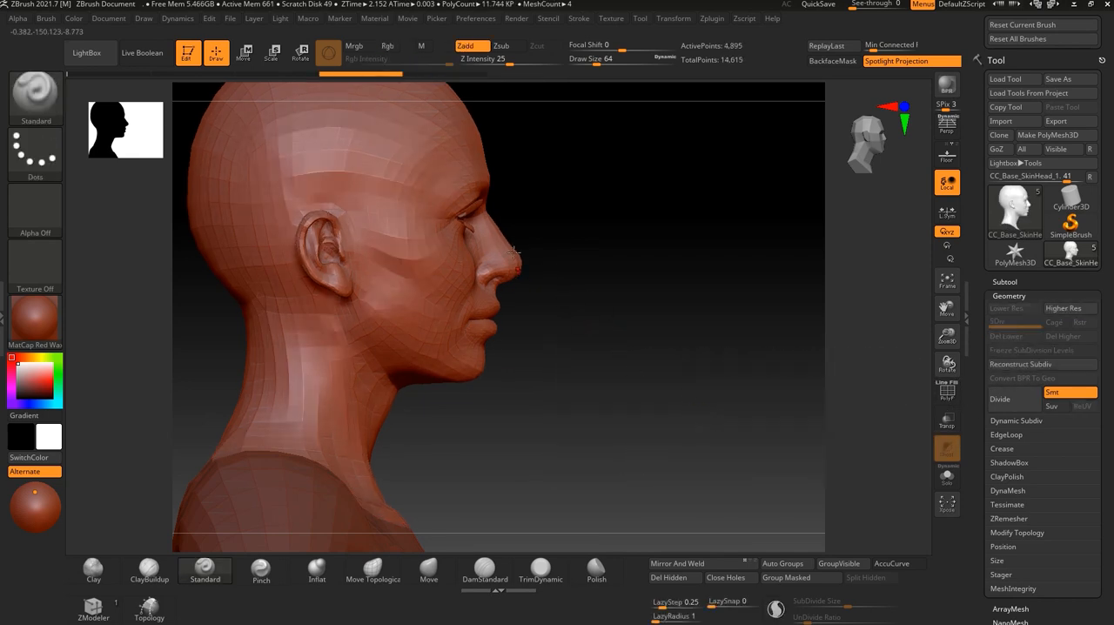
pyautogui.click(1012, 403)
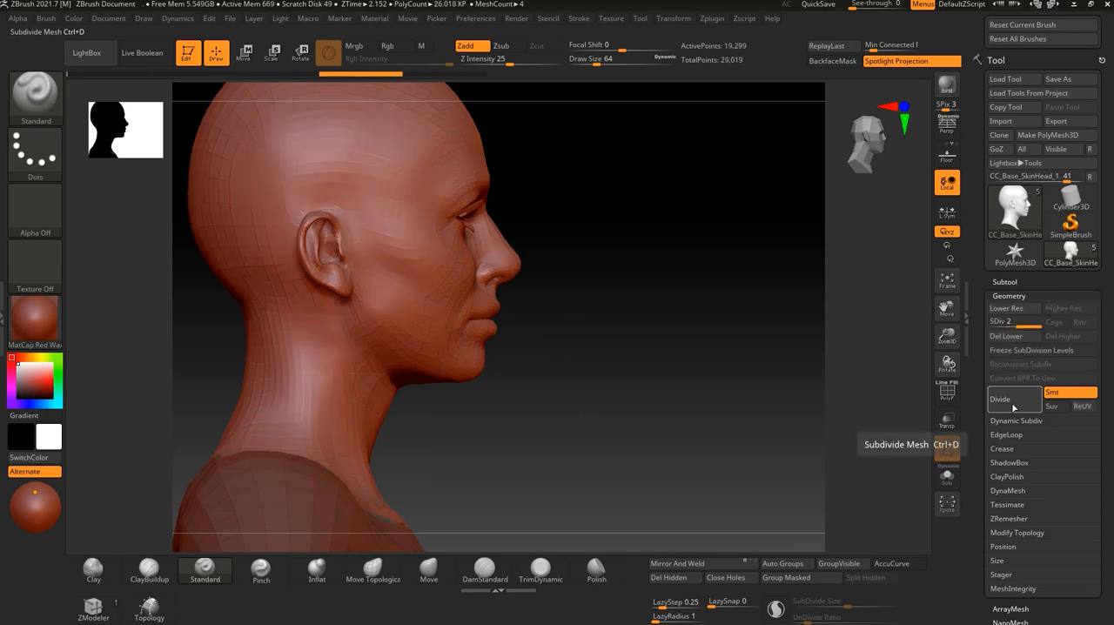
pyautogui.hotkey('shift', 'd')
pyautogui.hotkey('shift', 'd')
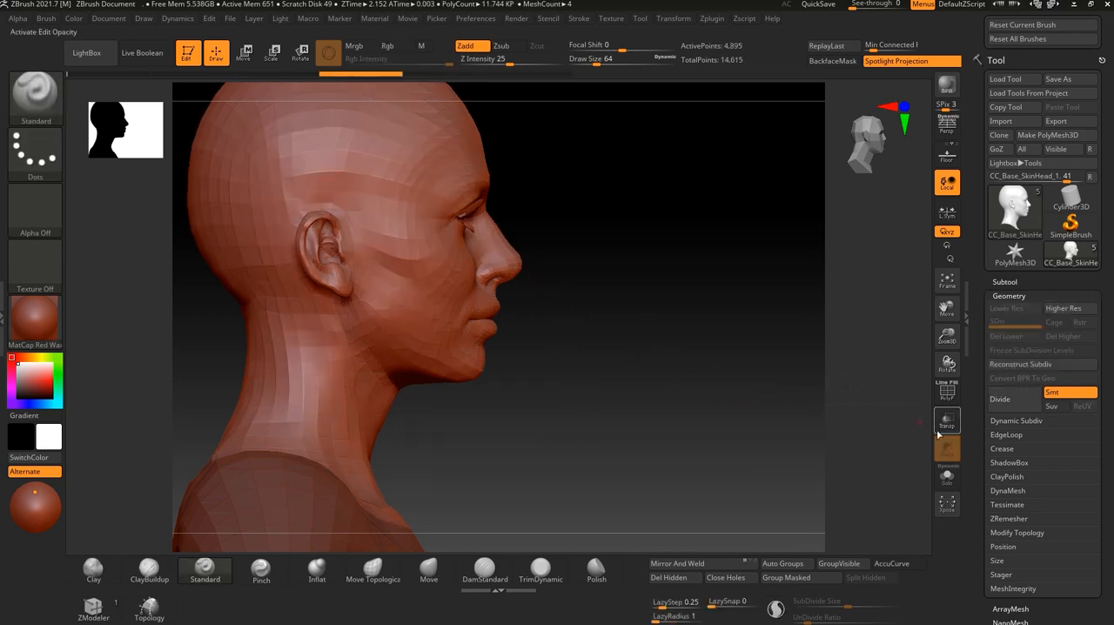
# Divide the head subtool's geometry repeatedly until it reaches subdivision level 5.
pyautogui.click(1011, 416)
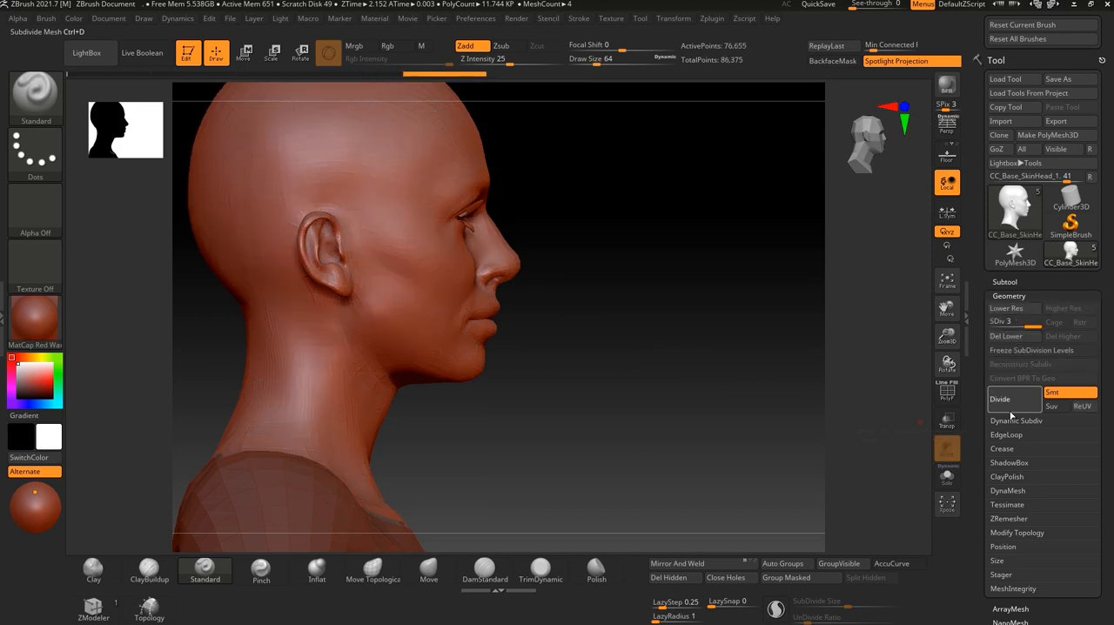
pyautogui.click(1012, 416)
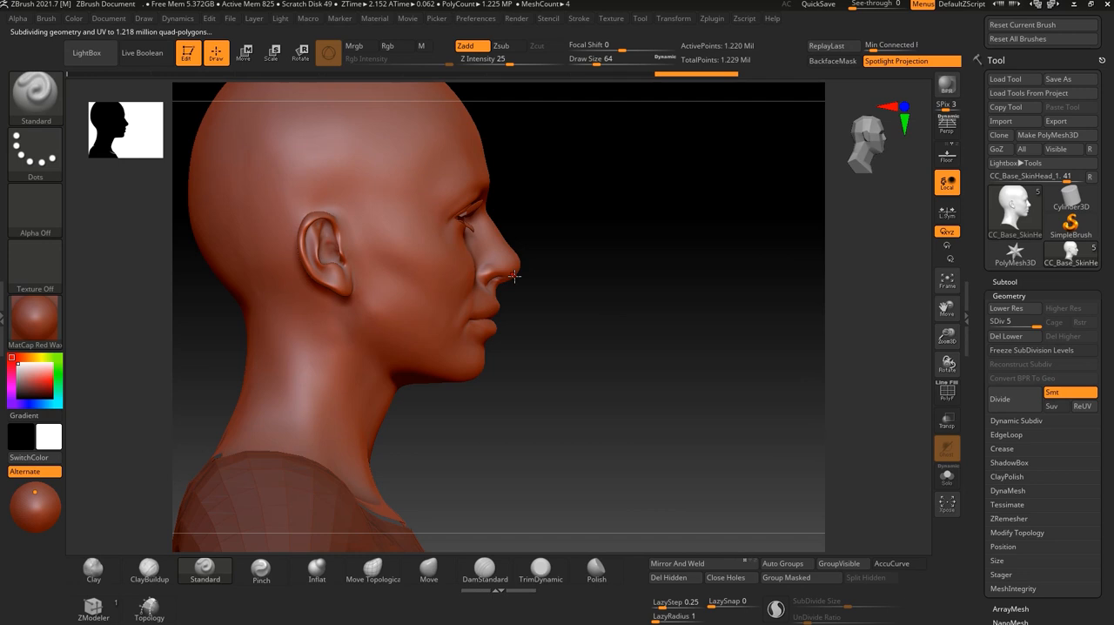
# Undo the head's subdivisions back to the undivided base mesh and show the head from the front.
pyautogui.moveTo(528, 374); pyautogui.dragTo(364, 492)
pyautogui.moveTo(596, 228); pyautogui.dragTo(600, 224)
pyautogui.hotkey('shift', 'd')
pyautogui.hotkey('shift', 'd')
pyautogui.hotkey('shift', 'd')
pyautogui.hotkey('shift', 'd')
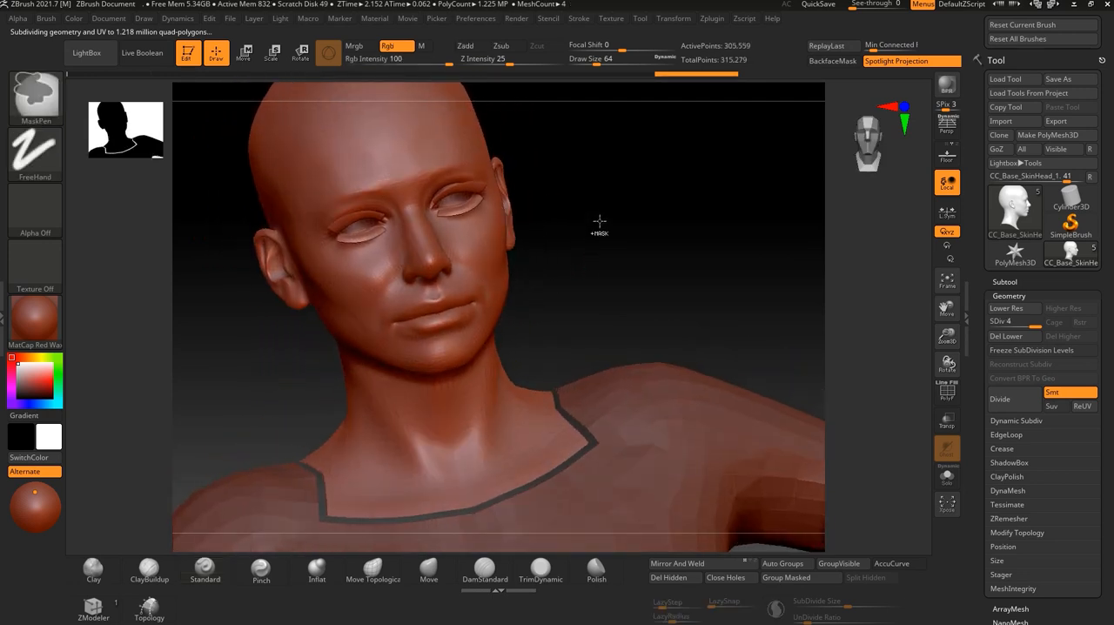
pyautogui.keyDown('shift'); pyautogui.moveTo(639, 275); pyautogui.dragTo(658, 324); pyautogui.keyUp('shift')
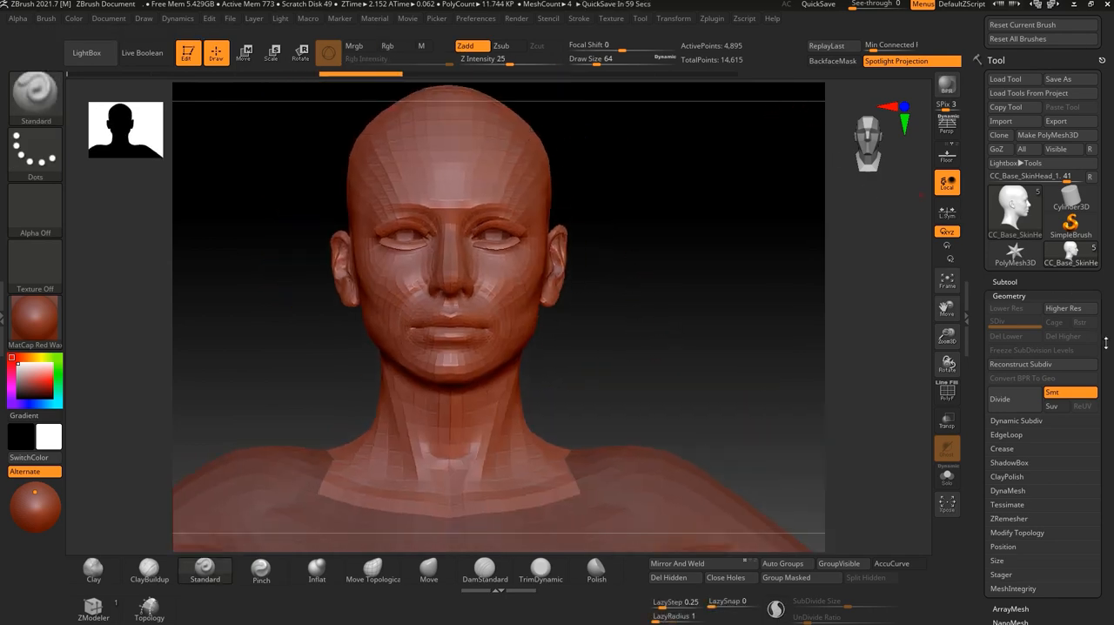
# Store a morph target of the head's undivided base mesh.
pyautogui.scroll(-5, 1103, 274)
pyautogui.scroll(-2, 1099, 281)
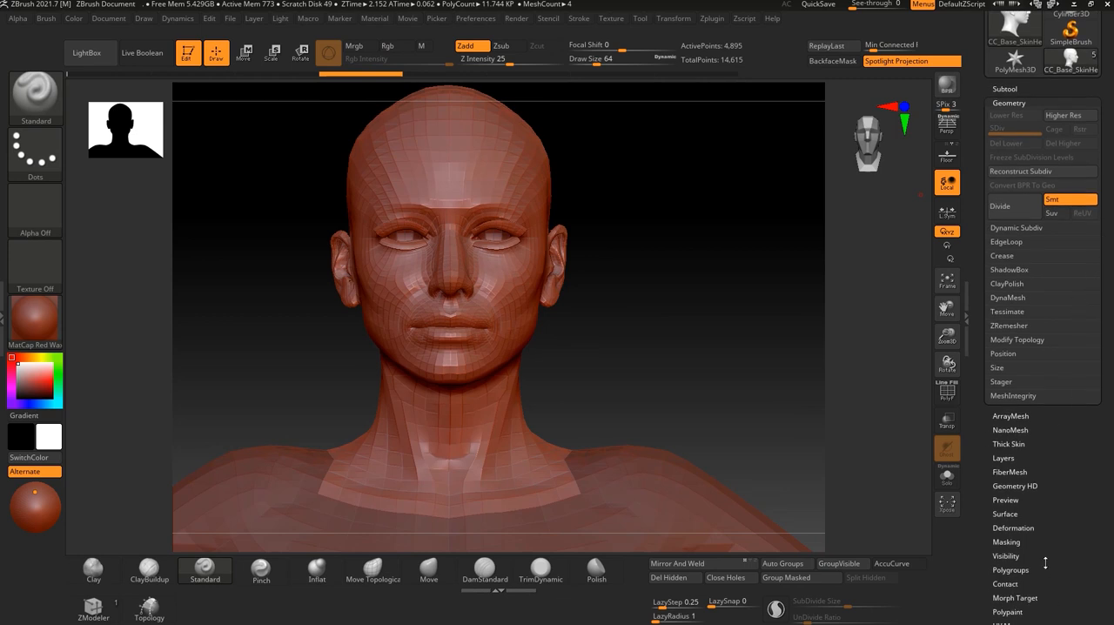
pyautogui.scroll(-6, 1040, 531)
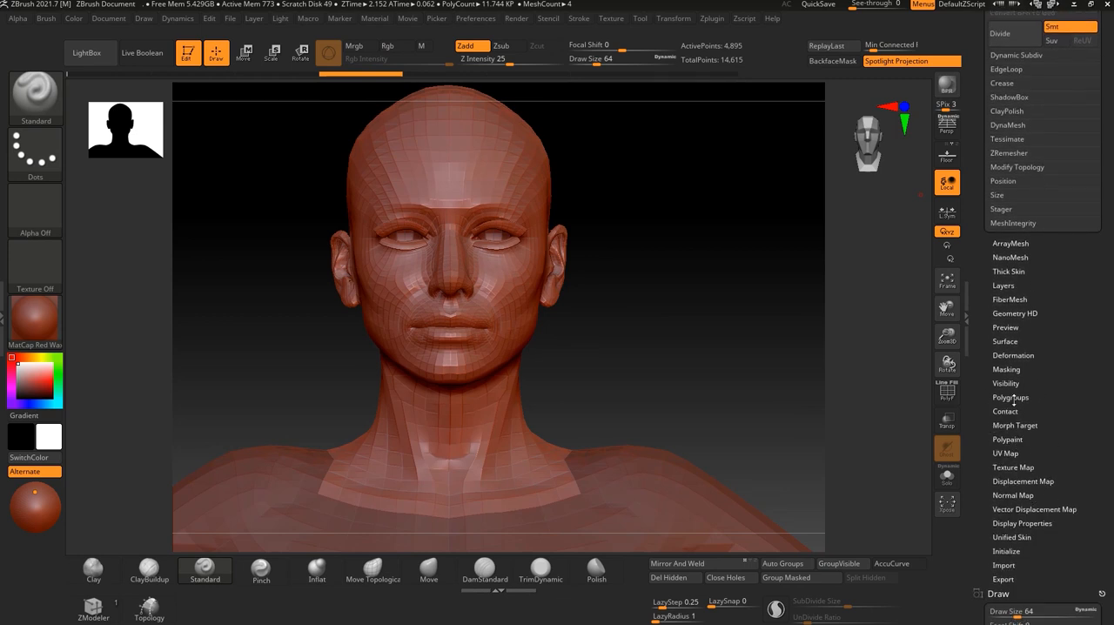
pyautogui.moveTo(1078, 305)
pyautogui.mouseDown()
pyautogui.moveTo(1081, 378)
pyautogui.moveTo(1068, 320)
pyautogui.mouseUp()
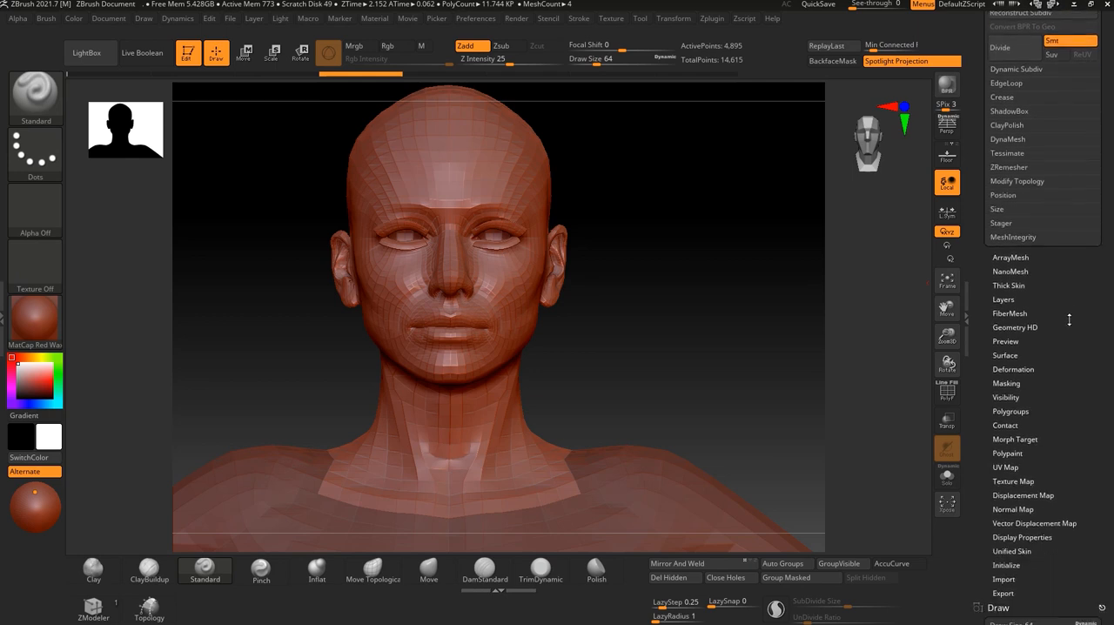
pyautogui.click(1021, 439)
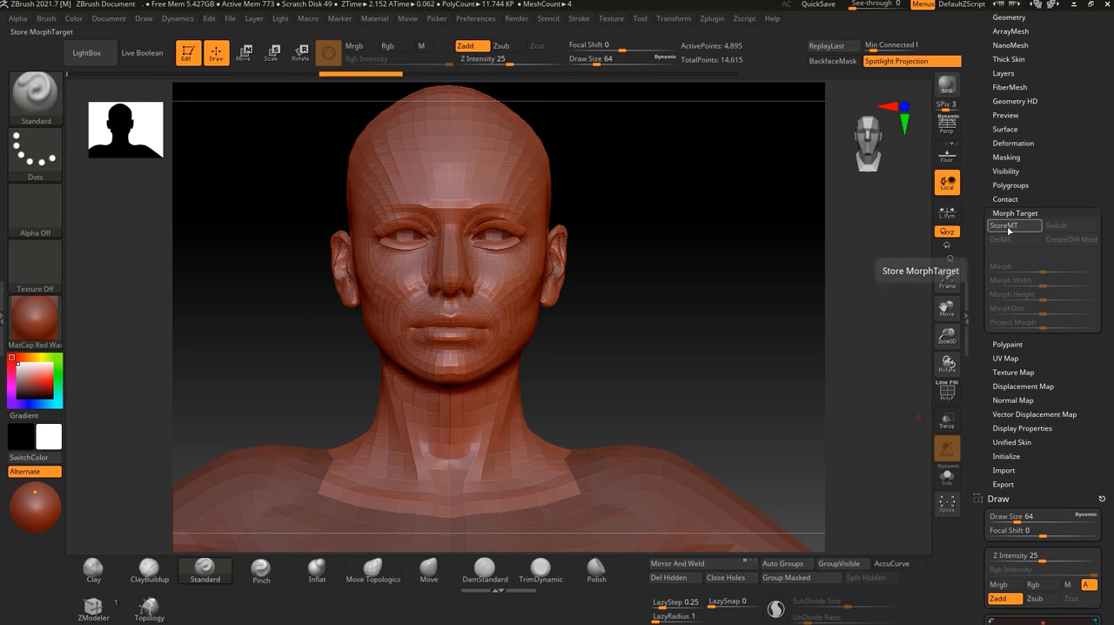
pyautogui.click(1011, 226)
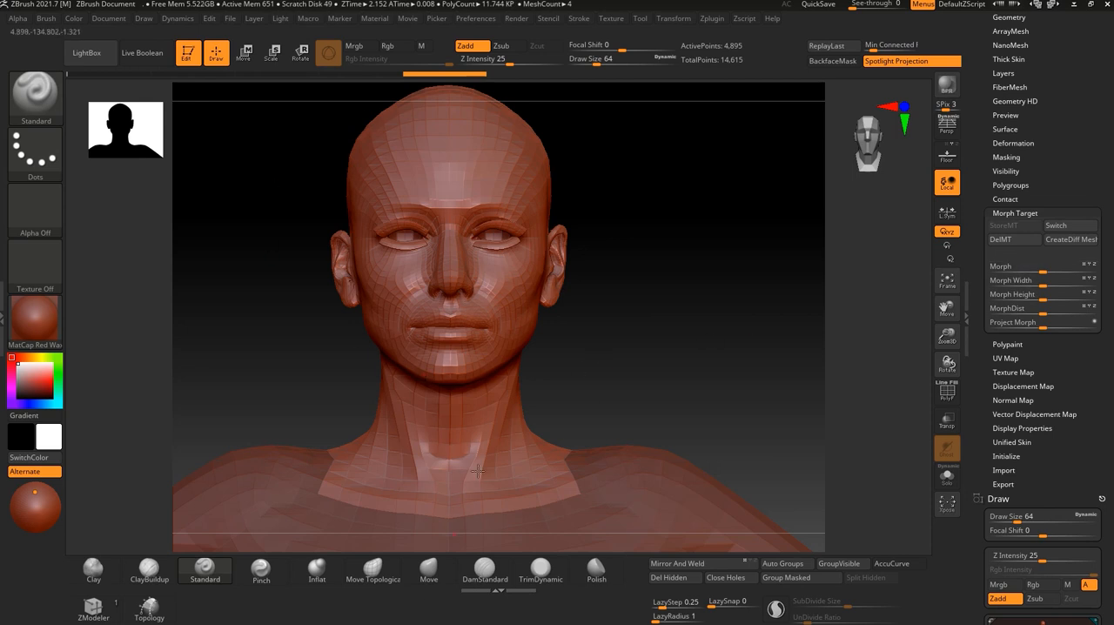
# Divide the head subtool's geometry five times, up to subdivision level 6.
pyautogui.scroll(3, 1014, 217)
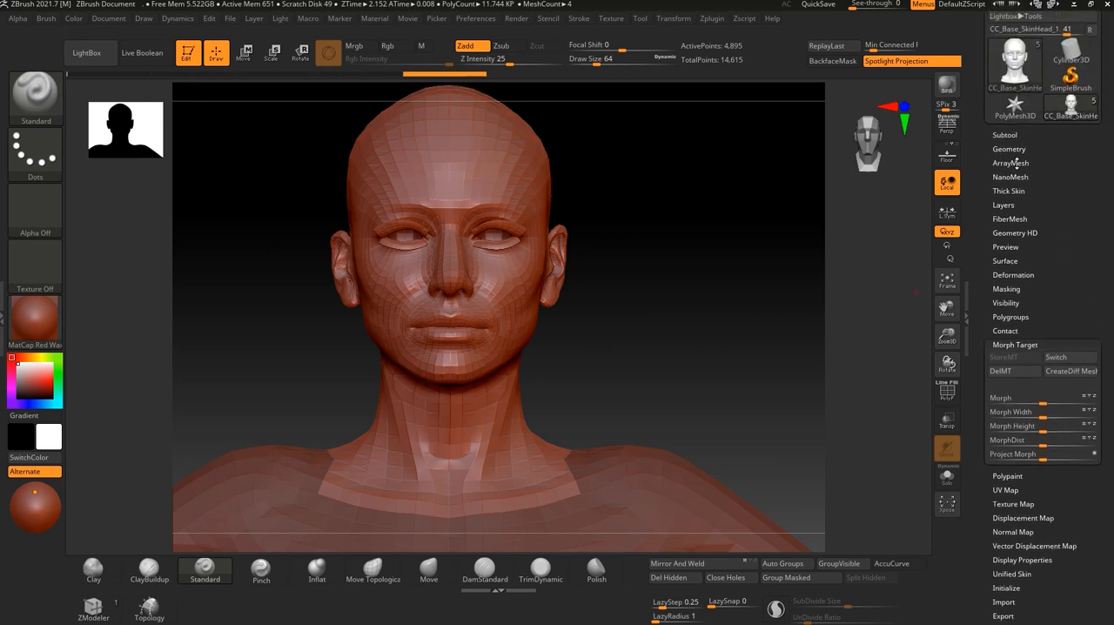
pyautogui.click(1009, 150)
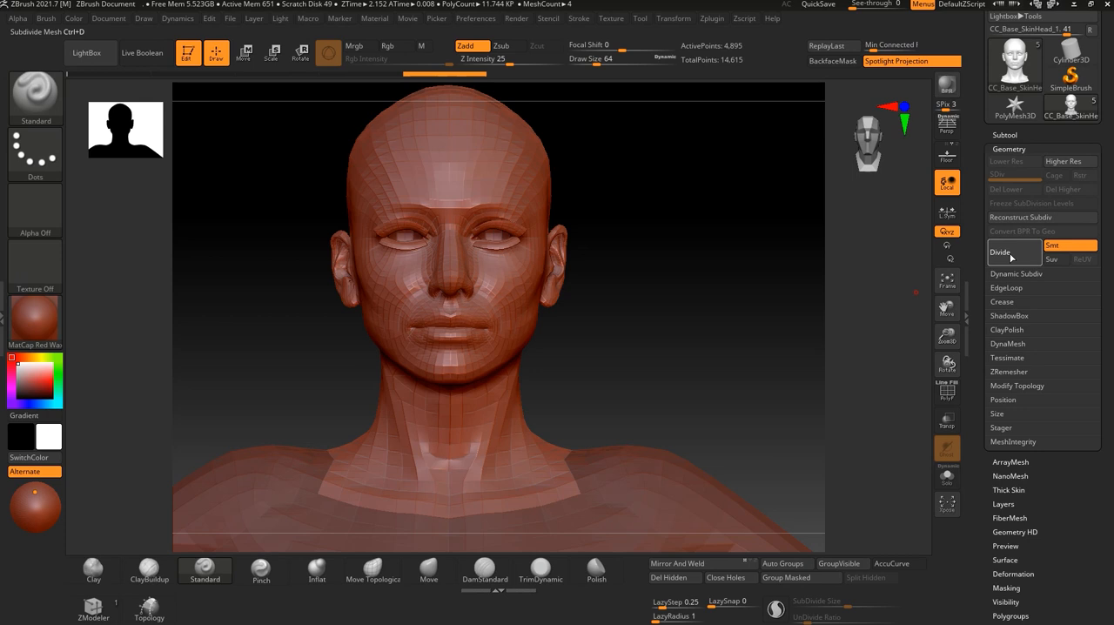
pyautogui.click(1010, 256)
pyautogui.click(1010, 256)
pyautogui.click(1010, 255)
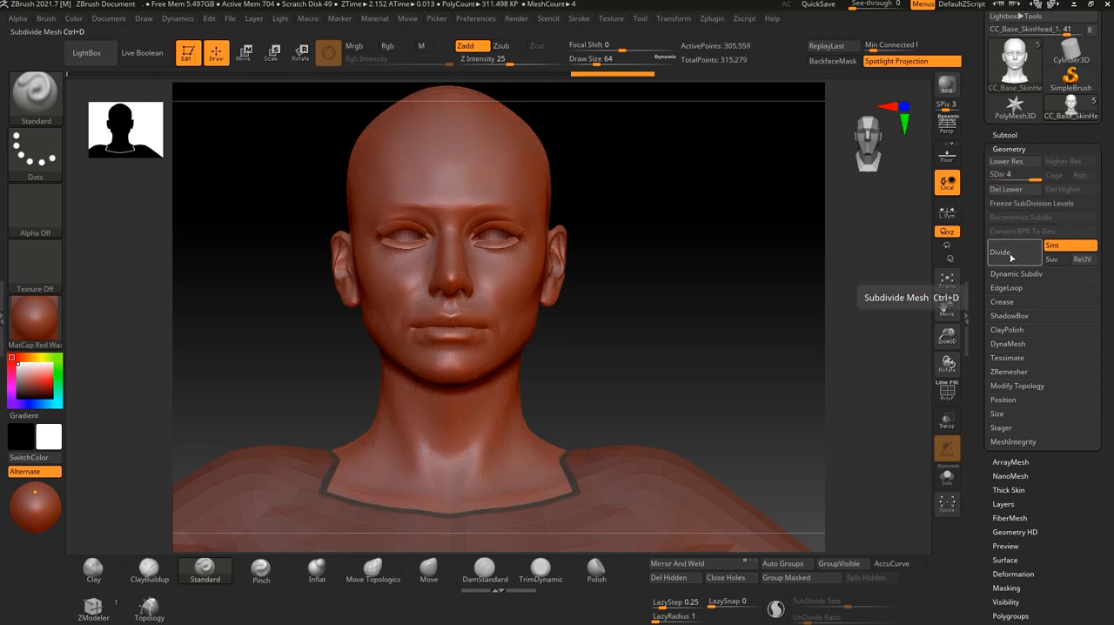
pyautogui.click(1011, 256)
pyautogui.click(1010, 256)
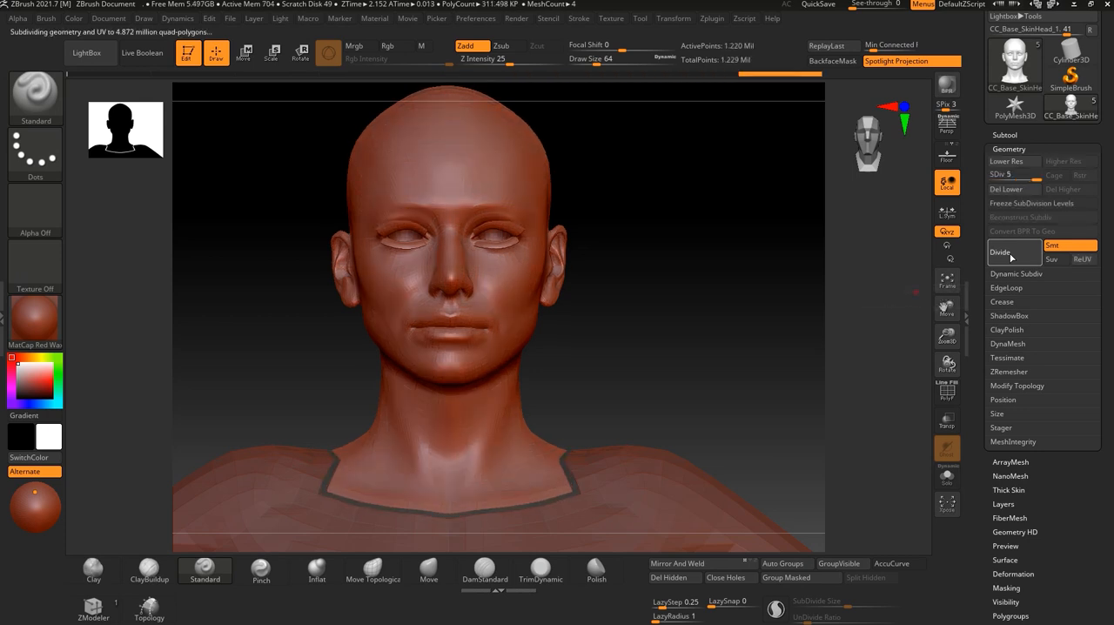
# Check the head's active point count and divide its geometry once more to subdivision level 7.
pyautogui.moveTo(673, 334); pyautogui.dragTo(714, 348)
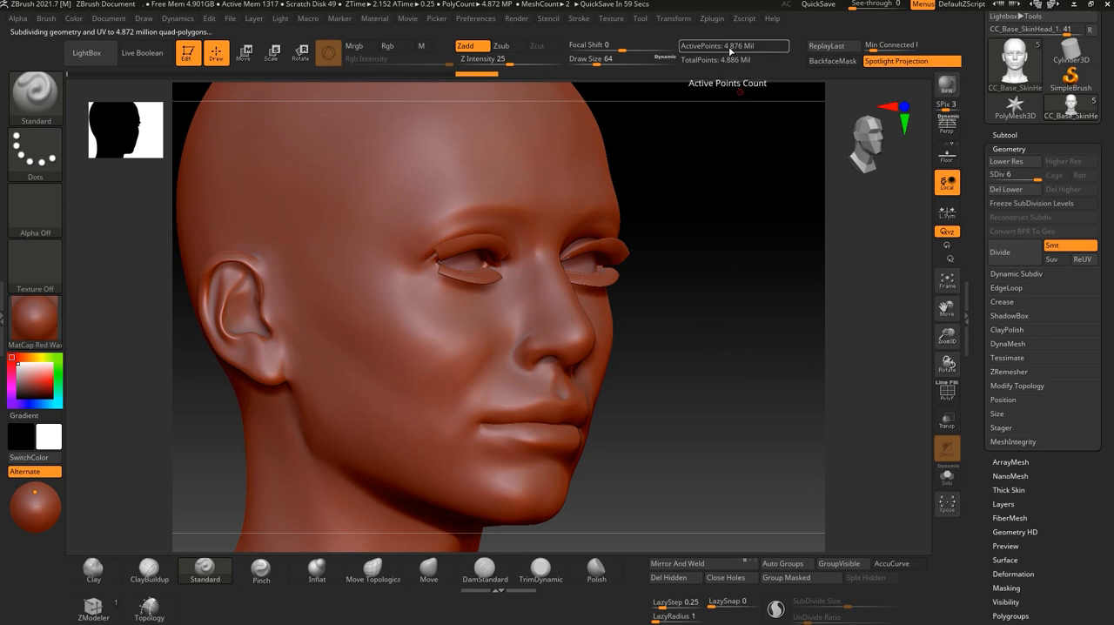
pyautogui.click(1009, 265)
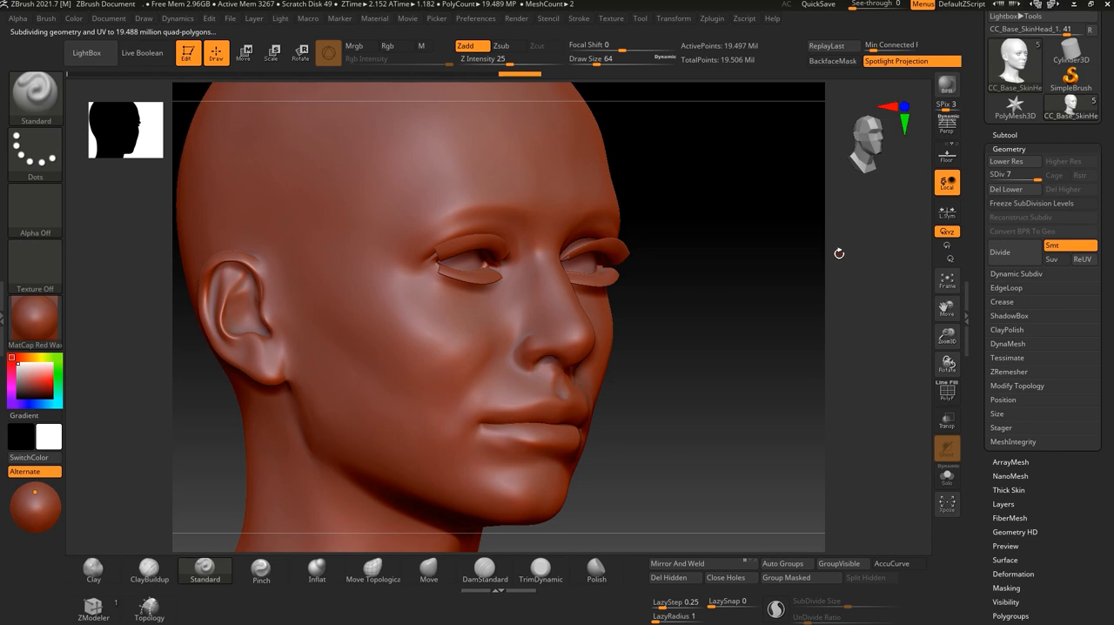
pyautogui.moveTo(692, 361); pyautogui.dragTo(716, 355)
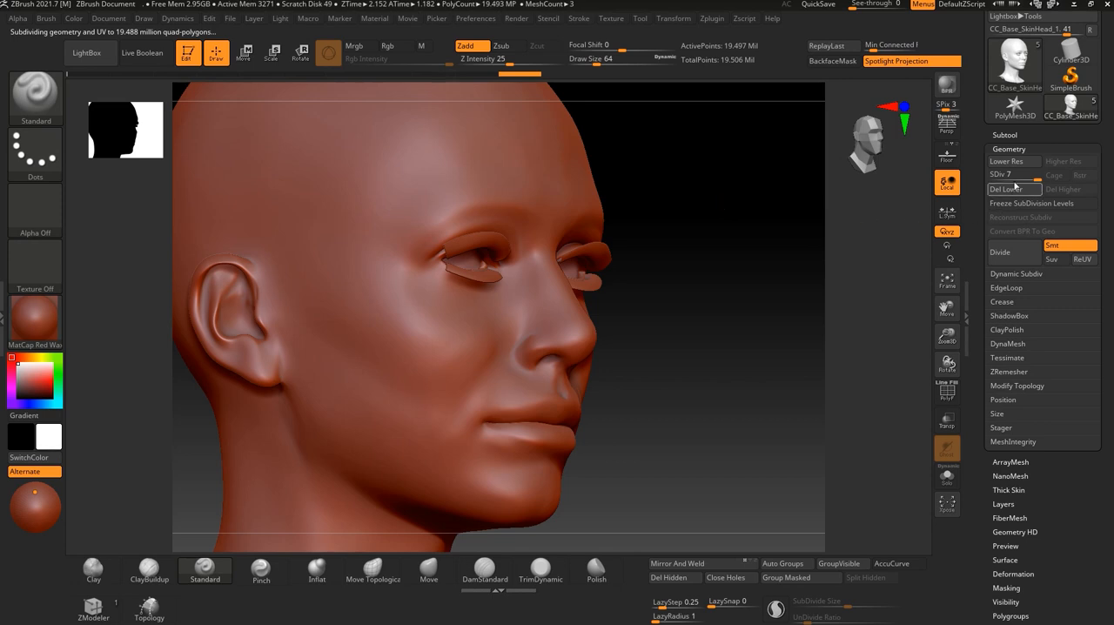
# Compare the head's mesh at subdivision levels 1, 2 and 3, and return to level 7.
pyautogui.moveTo(1037, 178); pyautogui.dragTo(1030, 176)
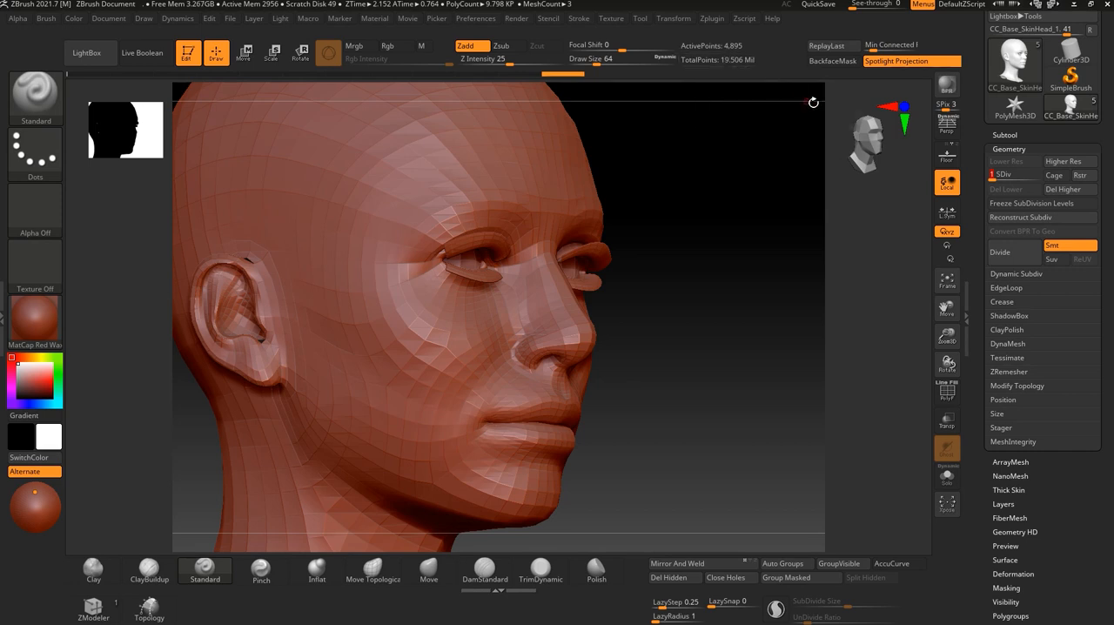
pyautogui.moveTo(992, 178); pyautogui.dragTo(998, 178)
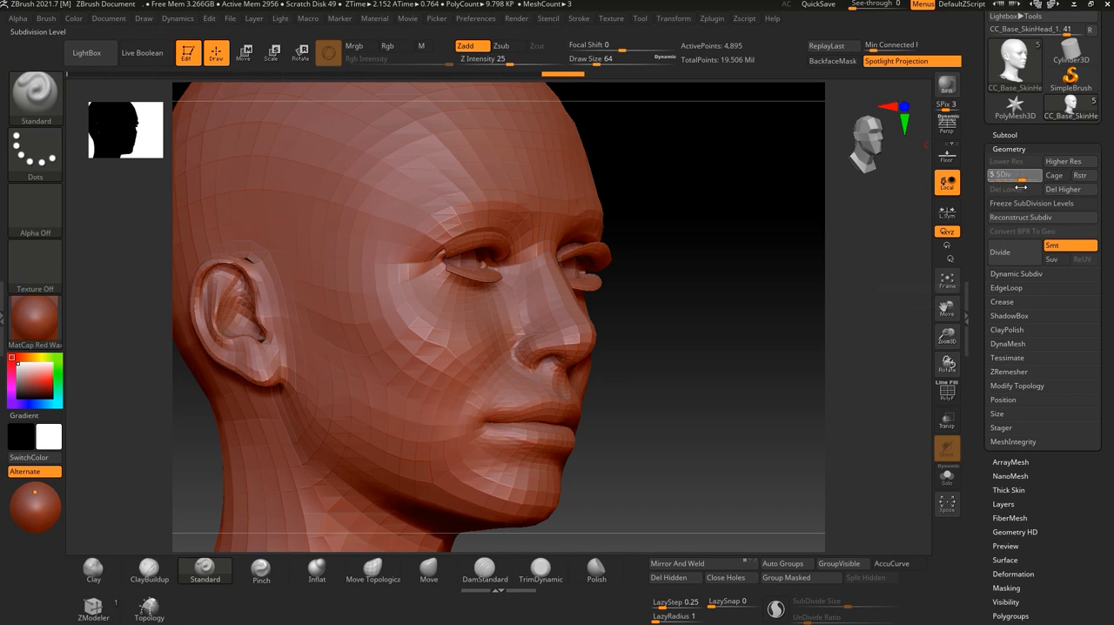
pyautogui.moveTo(992, 175); pyautogui.dragTo(993, 175)
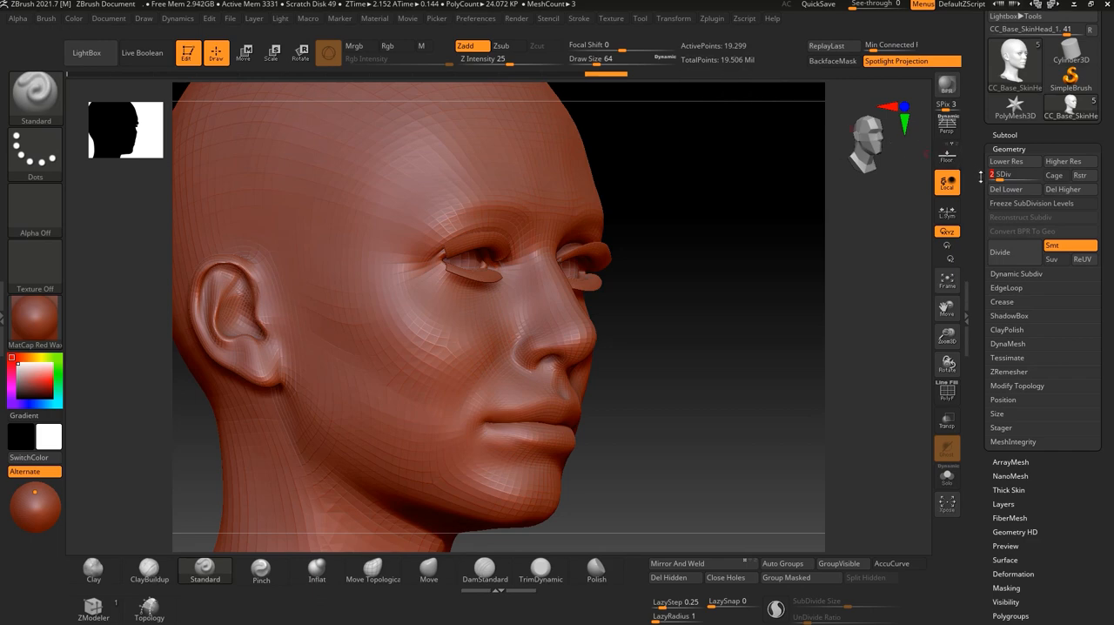
pyautogui.moveTo(1005, 175); pyautogui.dragTo(1006, 175)
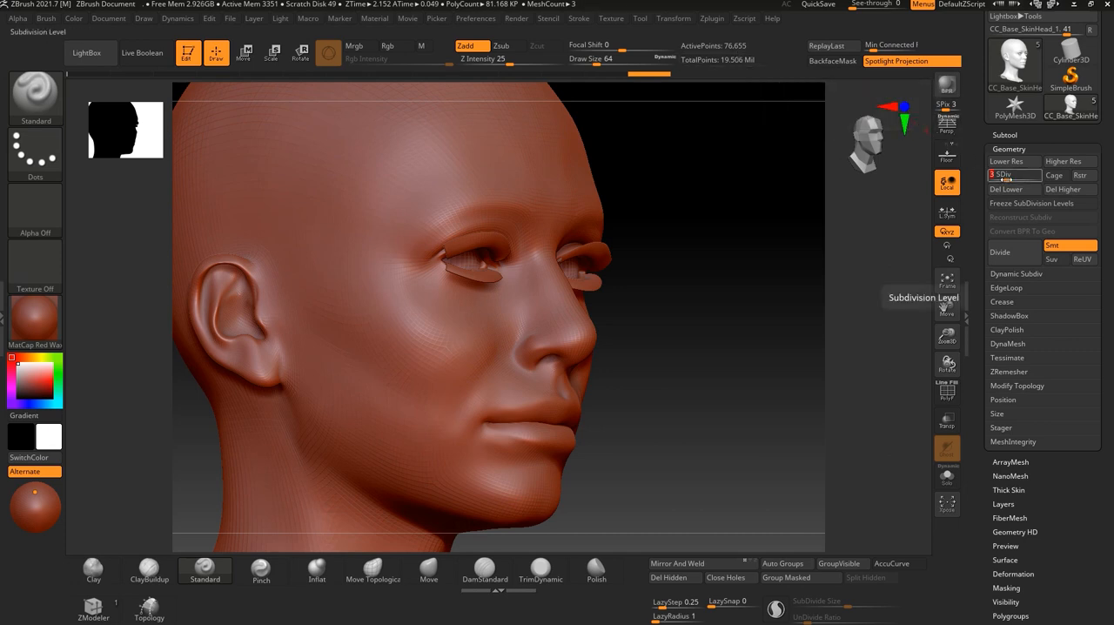
pyautogui.moveTo(1014, 177); pyautogui.dragTo(1035, 180)
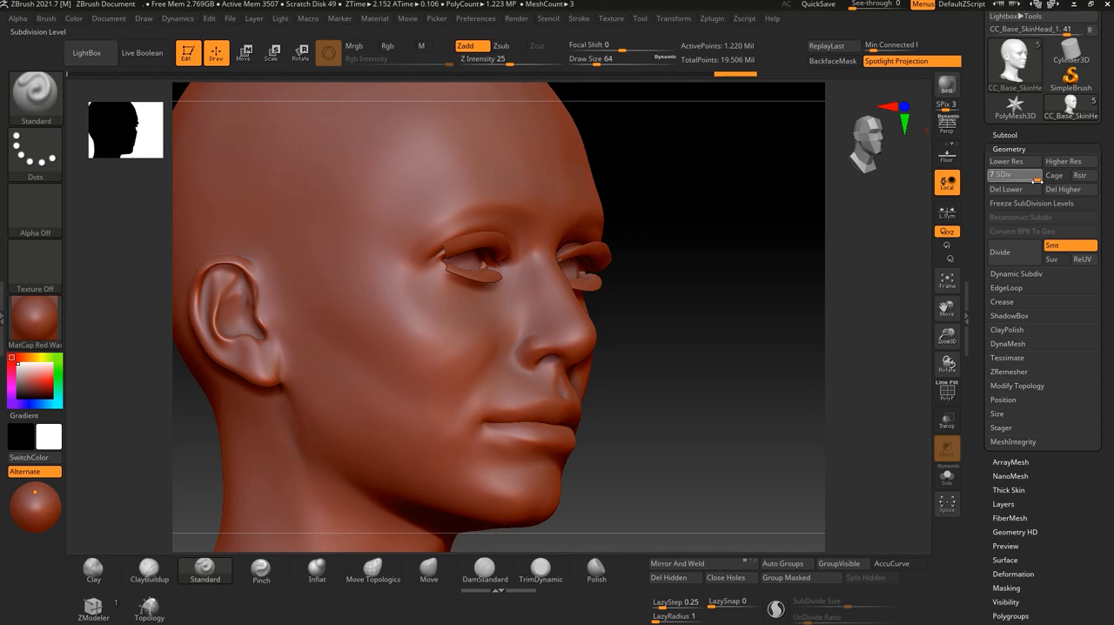
# Frame the face closely from its other side and choose the DamStandard brush.
pyautogui.moveTo(699, 211); pyautogui.dragTo(736, 274)
pyautogui.moveTo(716, 323); pyautogui.dragTo(636, 288)
pyautogui.moveTo(697, 362); pyautogui.dragTo(527, 270)
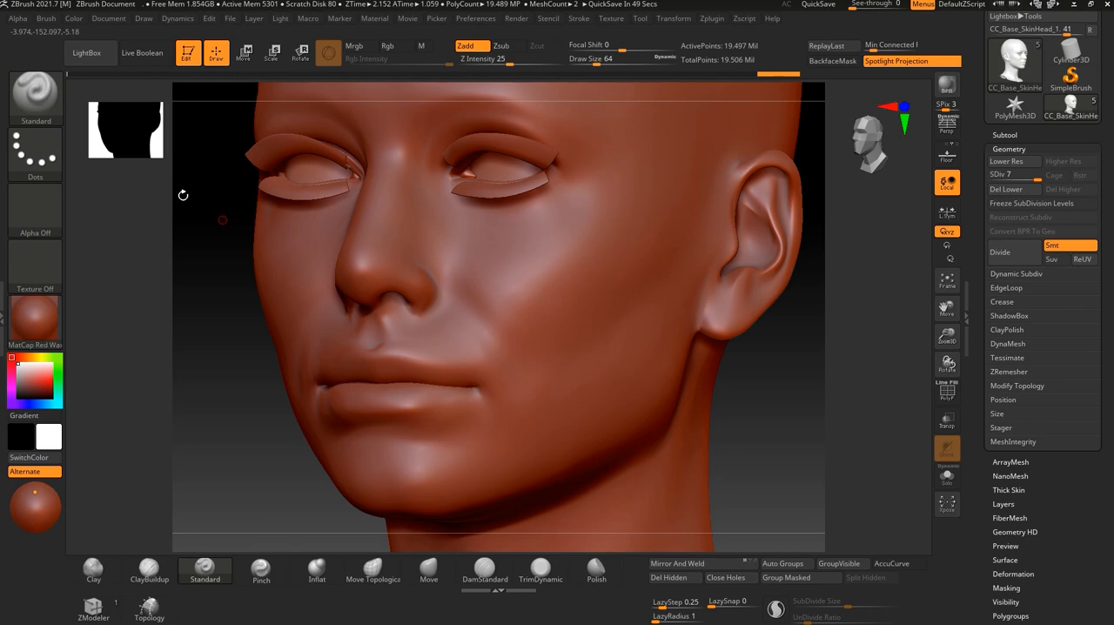
pyautogui.click(35, 153)
pyautogui.click(162, 162)
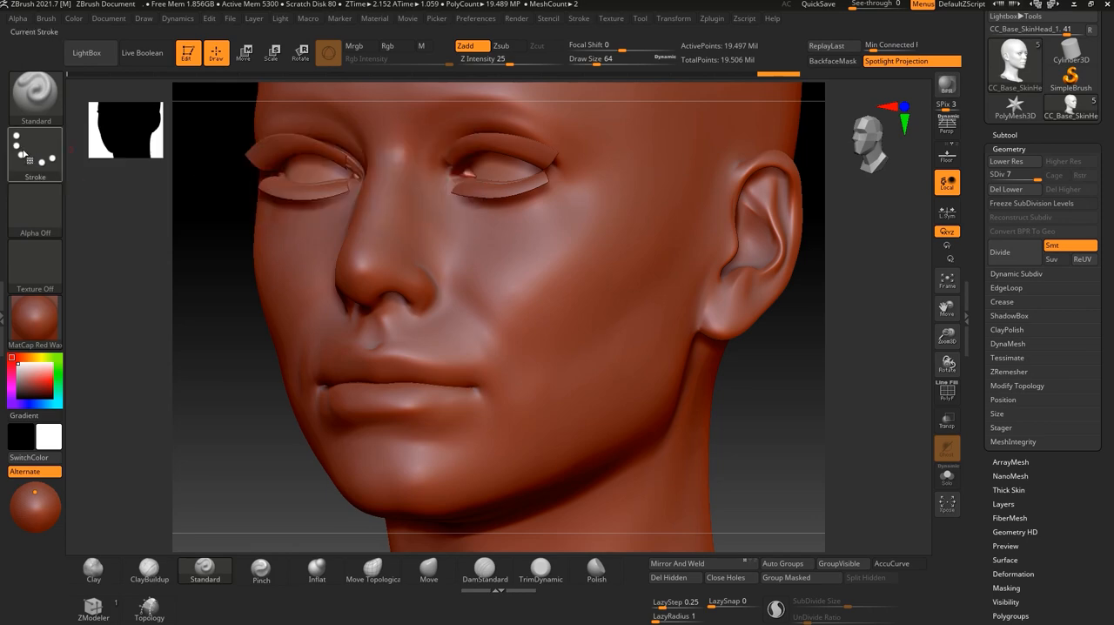
pyautogui.click(35, 209)
pyautogui.click(37, 91)
pyautogui.click(34, 95)
pyautogui.click(33, 96)
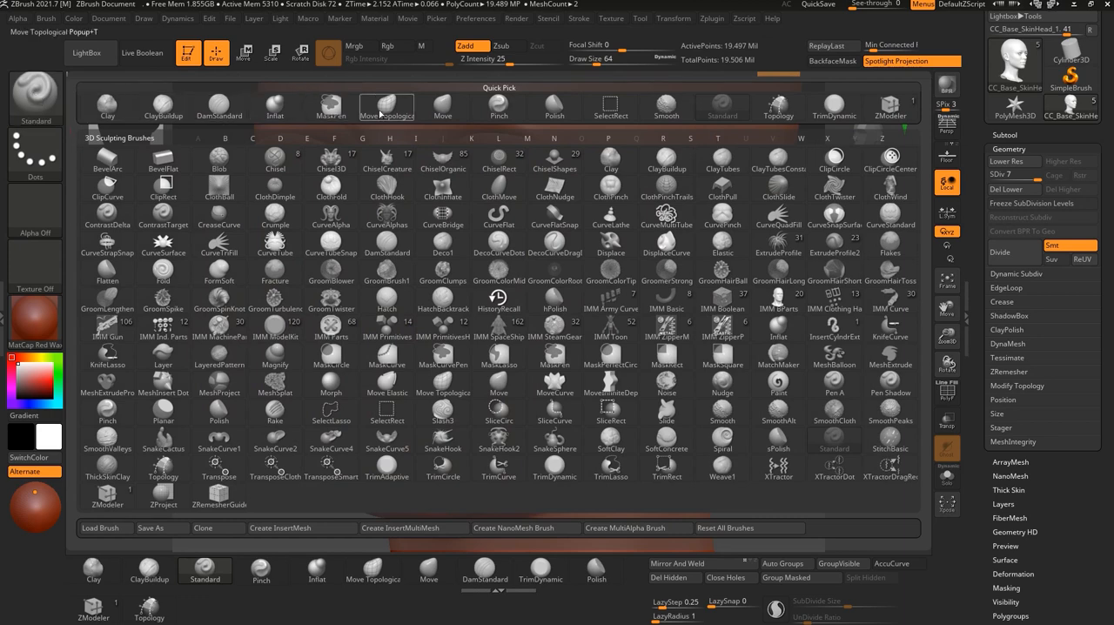
pyautogui.press('b')
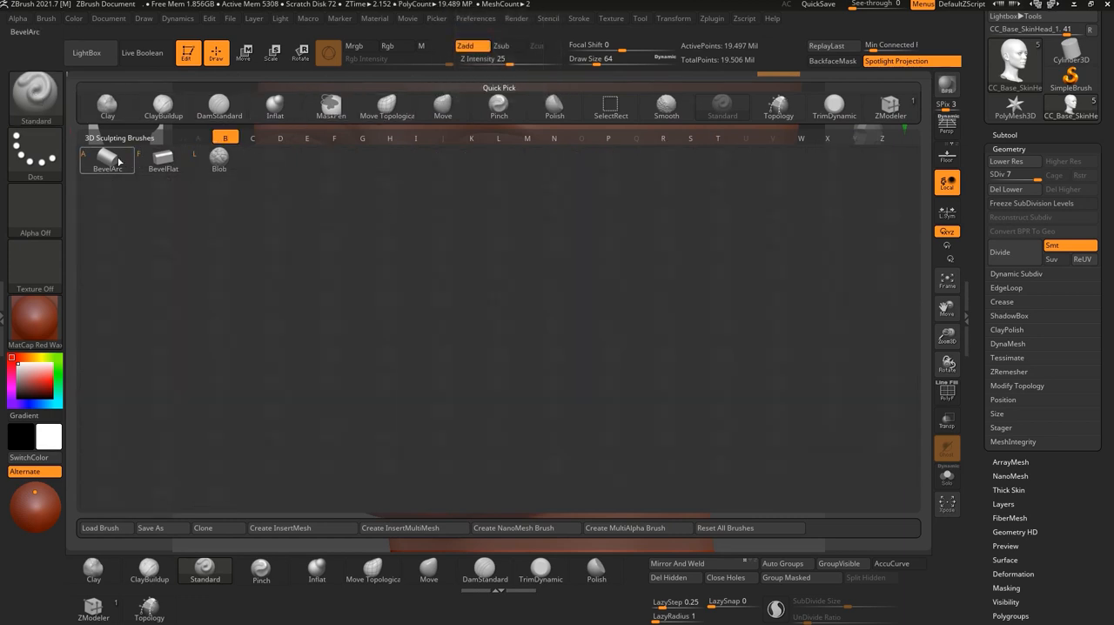
pyautogui.click(213, 105)
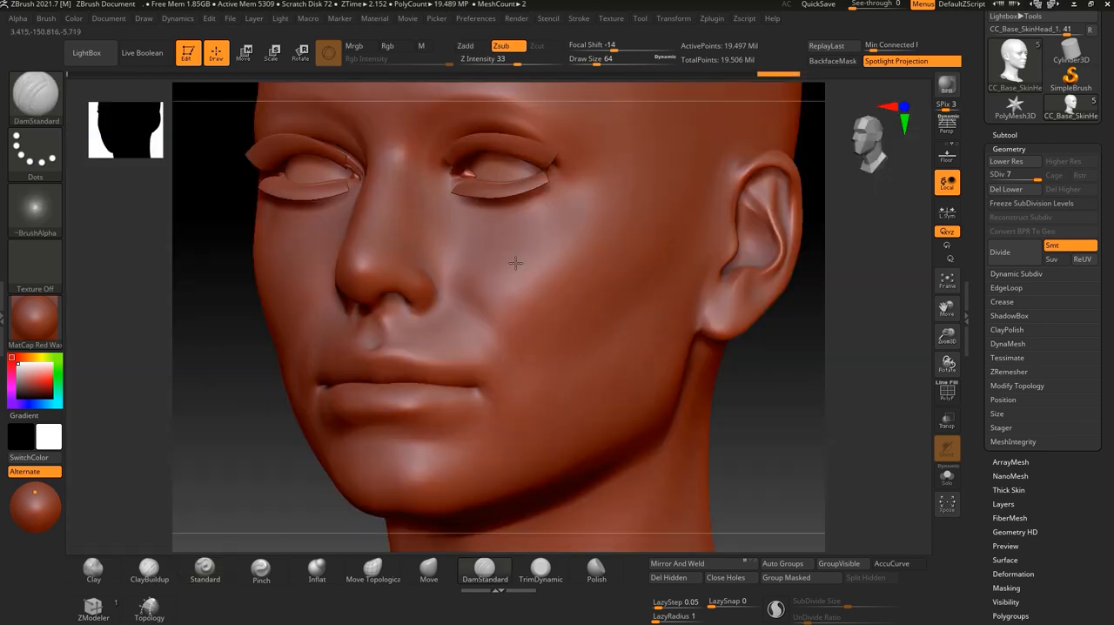
# Carve a curved DamStandard test stroke on the cheek at subdivision level 6, examine it up close and undo it.
pyautogui.moveTo(584, 245); pyautogui.dragTo(586, 243)
pyautogui.keyDown('alt'); pyautogui.moveTo(248, 318); pyautogui.dragTo(247, 448); pyautogui.keyUp('alt')
pyautogui.press('ctrl')
pyautogui.hotkey('ctrl', 'z')
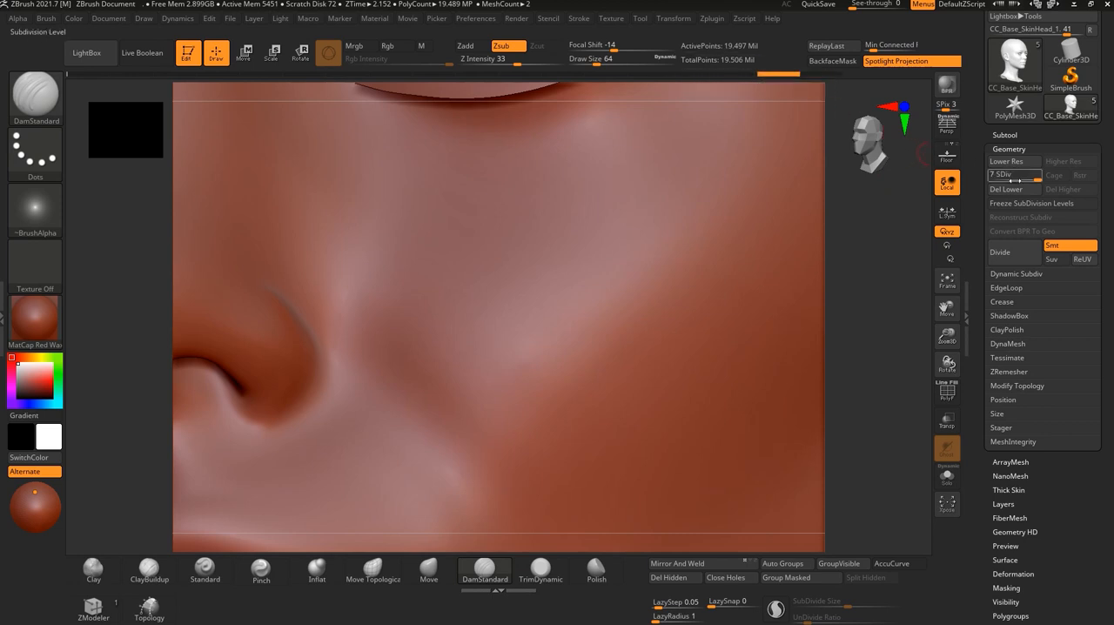
pyautogui.moveTo(1036, 177); pyautogui.dragTo(1028, 176)
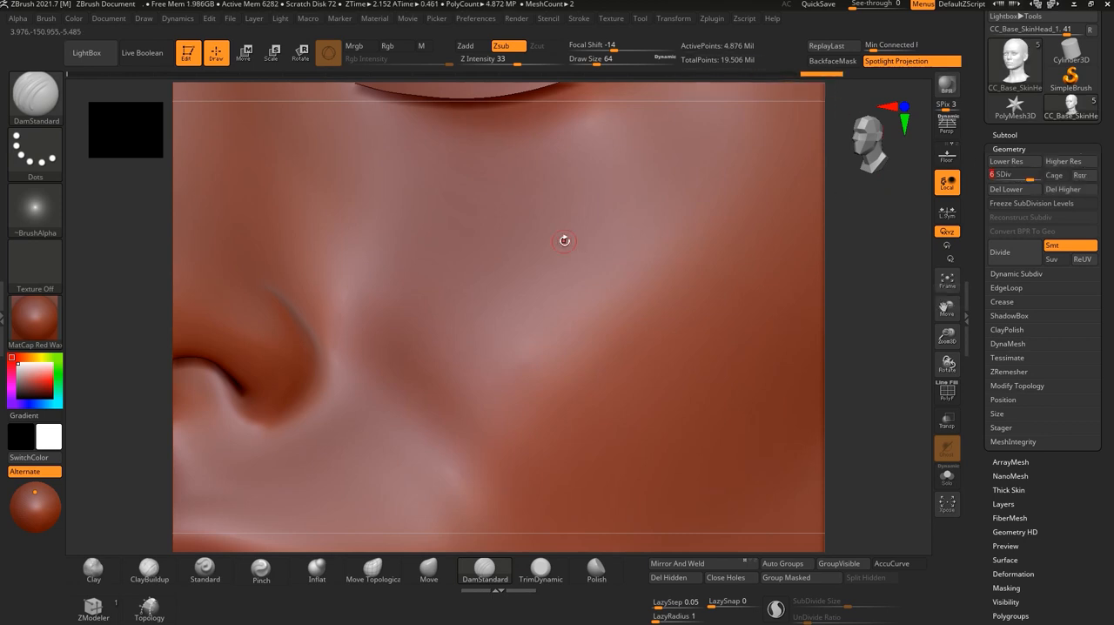
pyautogui.moveTo(485, 227)
pyautogui.mouseDown()
pyautogui.moveTo(495, 243)
pyautogui.moveTo(572, 252)
pyautogui.moveTo(608, 216)
pyautogui.mouseUp()
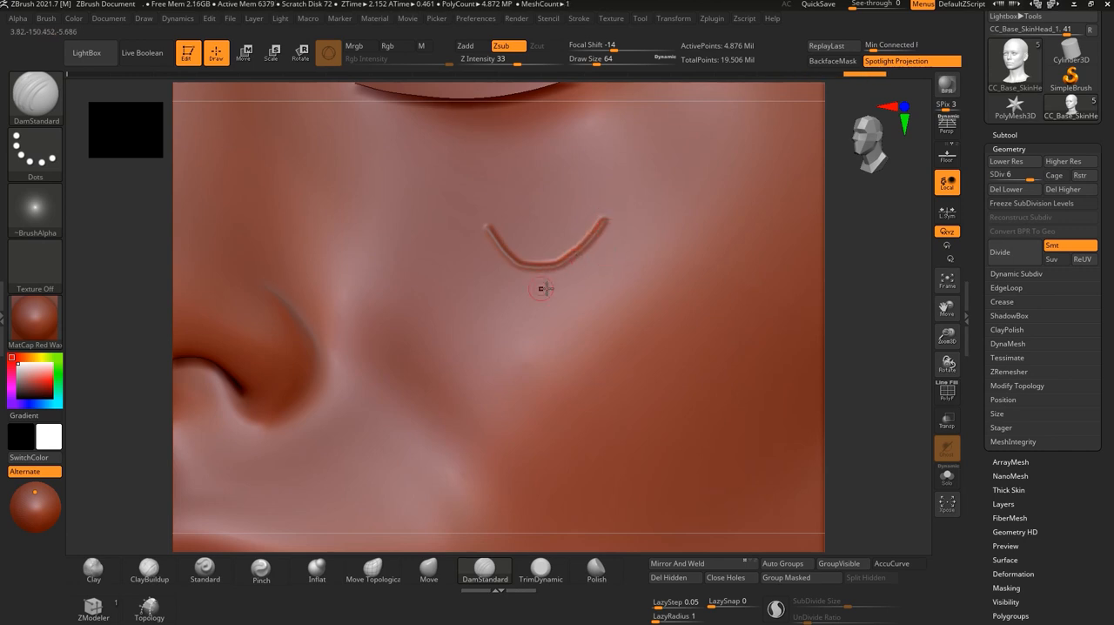
pyautogui.keyDown('alt'); pyautogui.moveTo(867, 293); pyautogui.dragTo(870, 395); pyautogui.keyUp('alt')
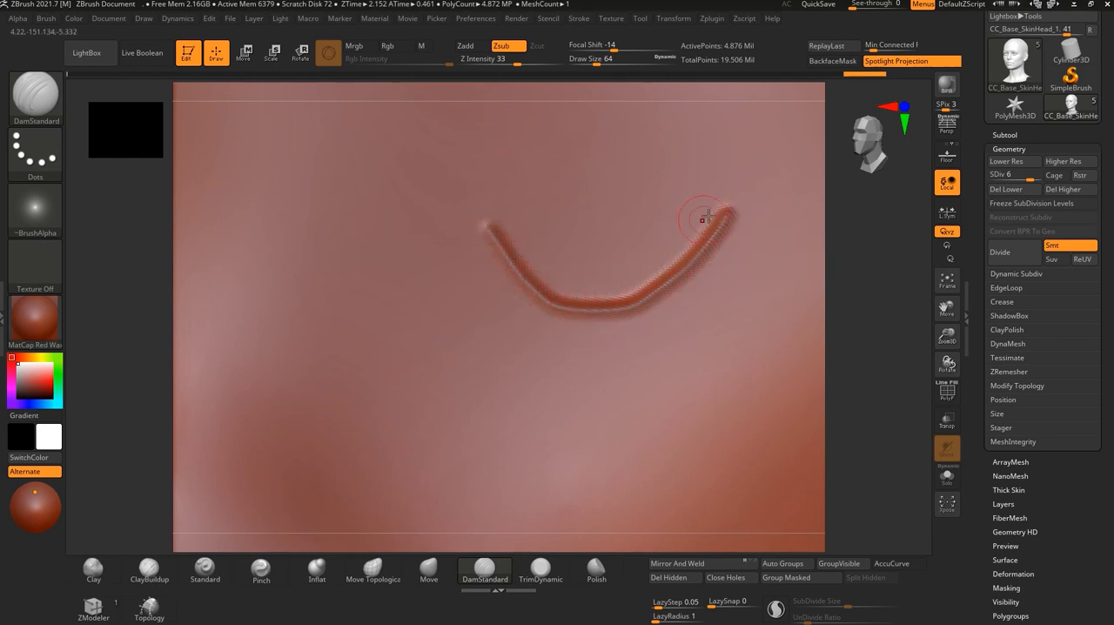
pyautogui.hotkey('ctrl', 'z')
# Carve a DamStandard test stroke on the cheek at subdivision level 5 and undo it.
pyautogui.moveTo(1030, 176); pyautogui.dragTo(1024, 175)
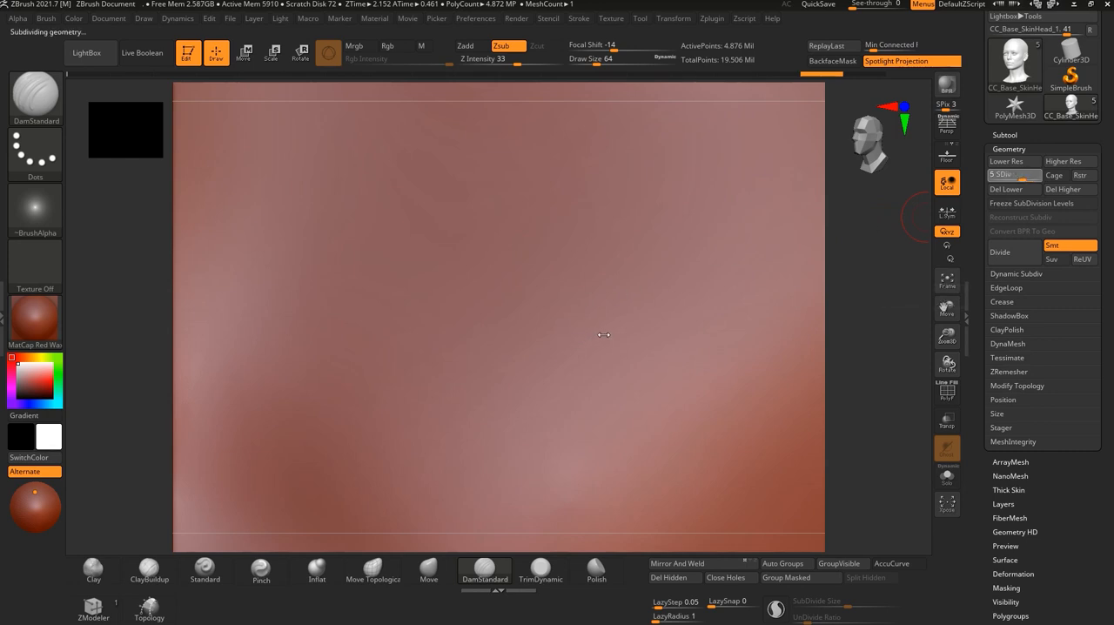
pyautogui.moveTo(475, 338)
pyautogui.mouseDown()
pyautogui.moveTo(570, 341)
pyautogui.moveTo(642, 290)
pyautogui.mouseUp()
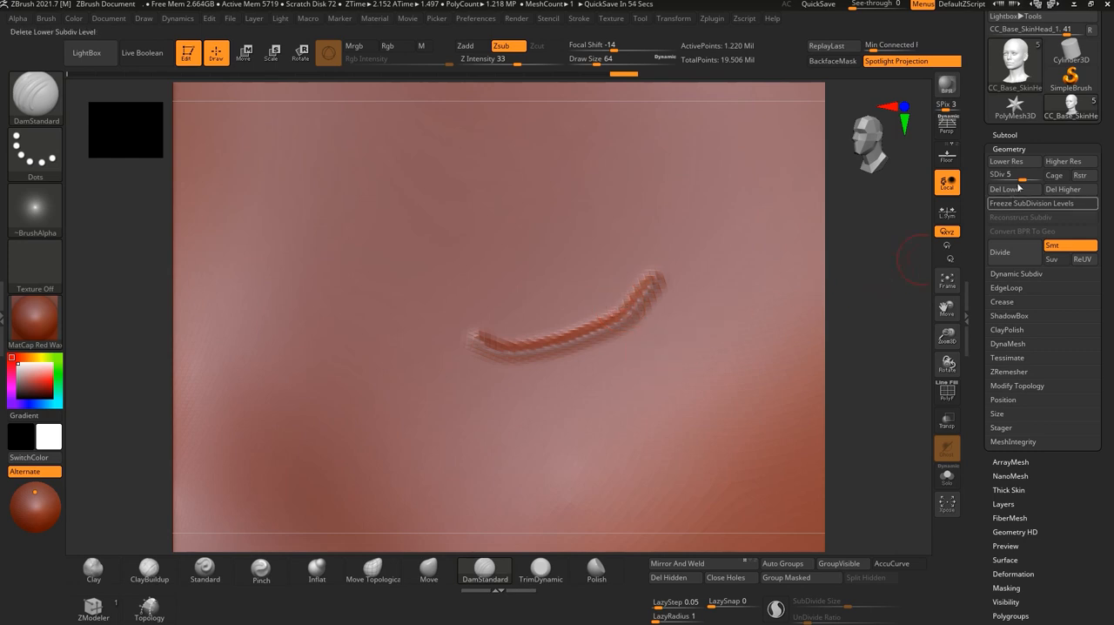
pyautogui.hotkey('ctrl', 'z')
# Carve a DamStandard test stroke on the cheek at subdivision level 3 and examine it with the polyframe shown and hidden.
pyautogui.moveTo(1023, 174); pyautogui.dragTo(688, 288)
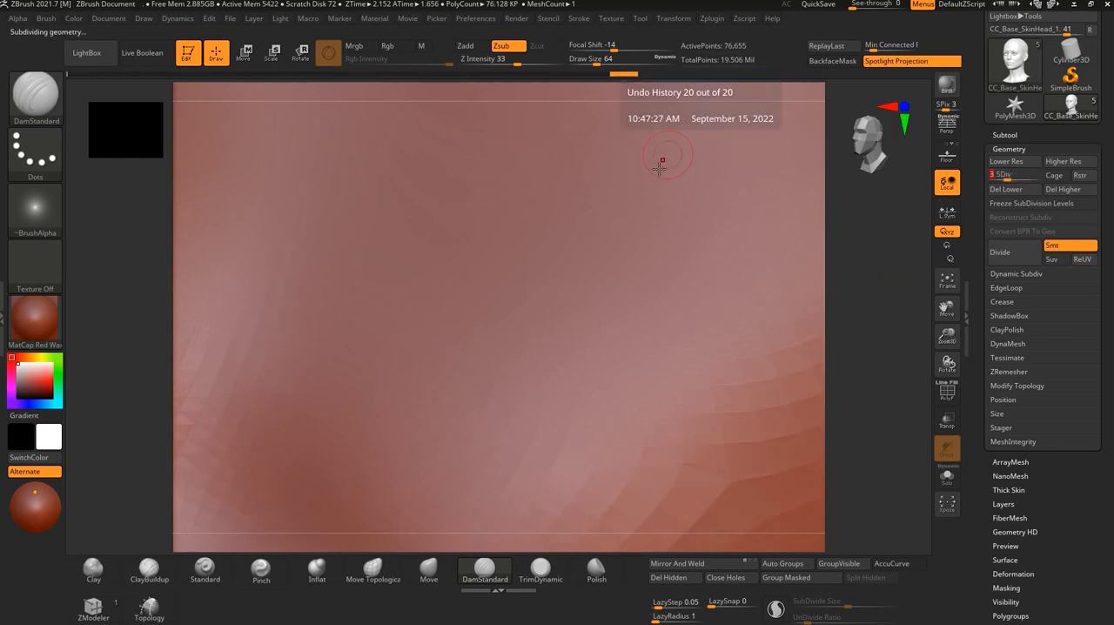
pyautogui.moveTo(459, 297)
pyautogui.mouseDown()
pyautogui.moveTo(611, 265)
pyautogui.moveTo(650, 207)
pyautogui.mouseUp()
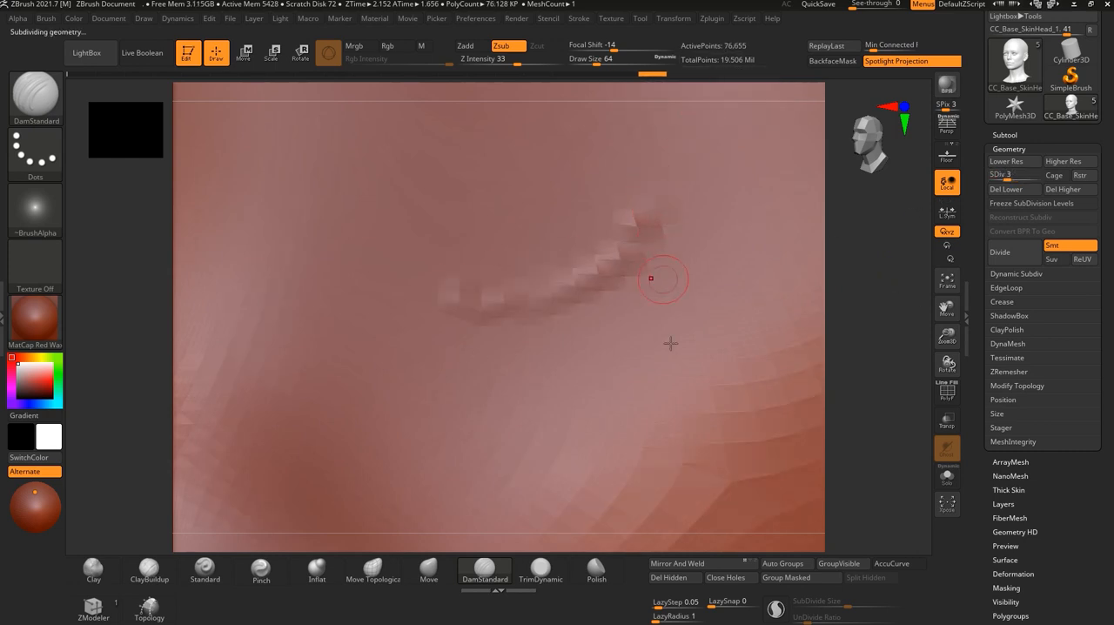
pyautogui.moveTo(842, 352)
pyautogui.keyDown('alt'); pyautogui.mouseDown()
pyautogui.moveTo(866, 366)
pyautogui.moveTo(856, 363)
pyautogui.mouseUp(); pyautogui.keyUp('alt')
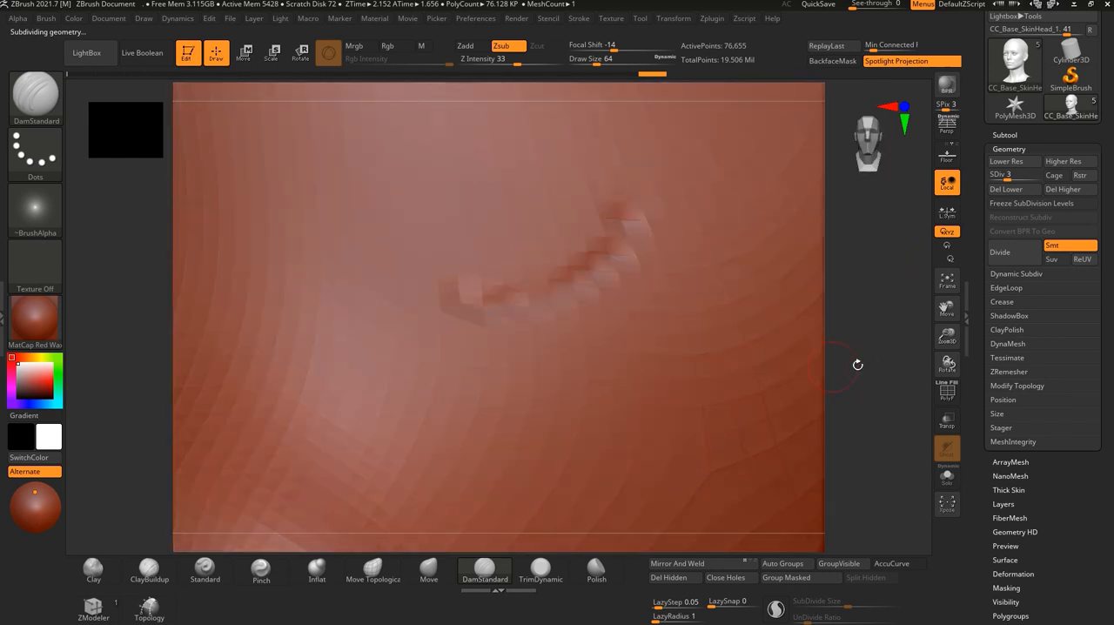
pyautogui.click(948, 392)
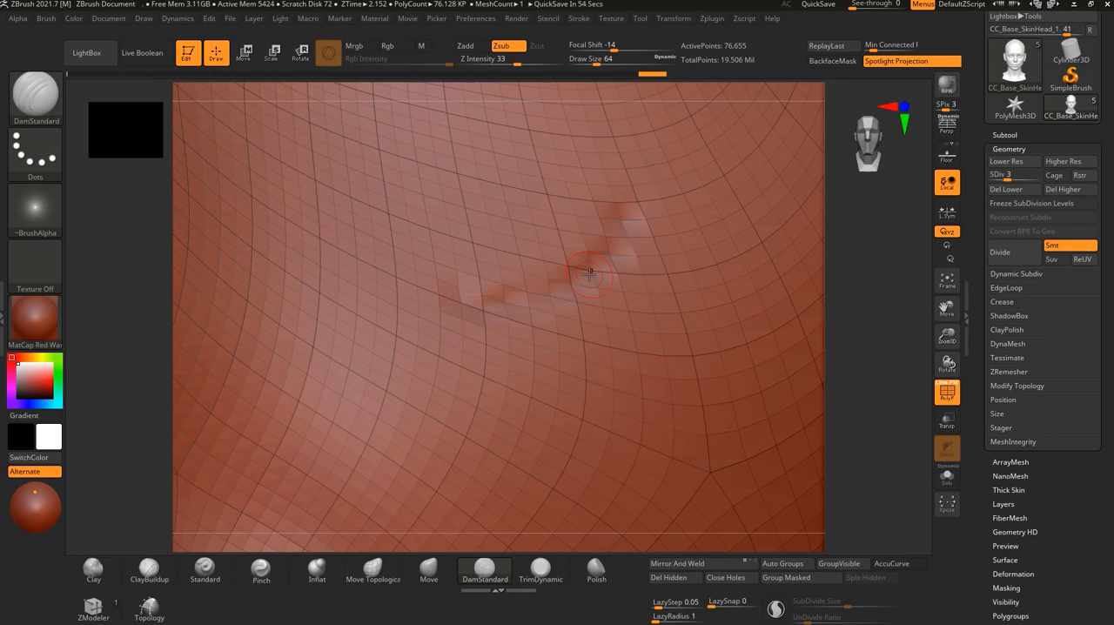
pyautogui.click(943, 404)
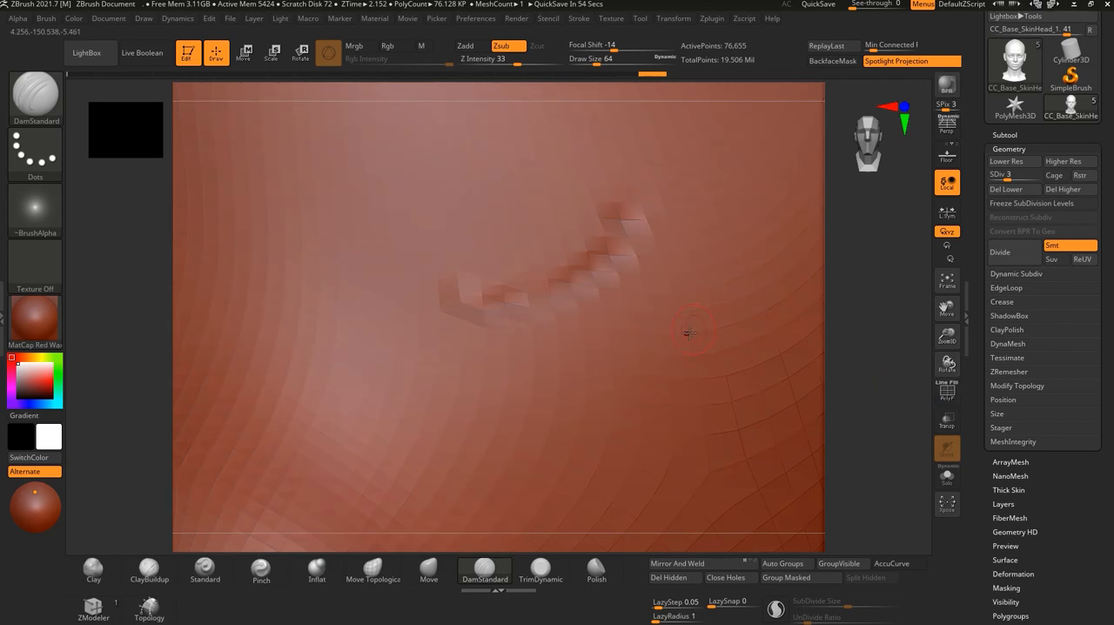
# Undo the DamStandard test stroke on the cheek and lower the head to subdivision level 1.
pyautogui.keyDown('alt'); pyautogui.moveTo(865, 401); pyautogui.dragTo(754, 426); pyautogui.keyUp('alt')
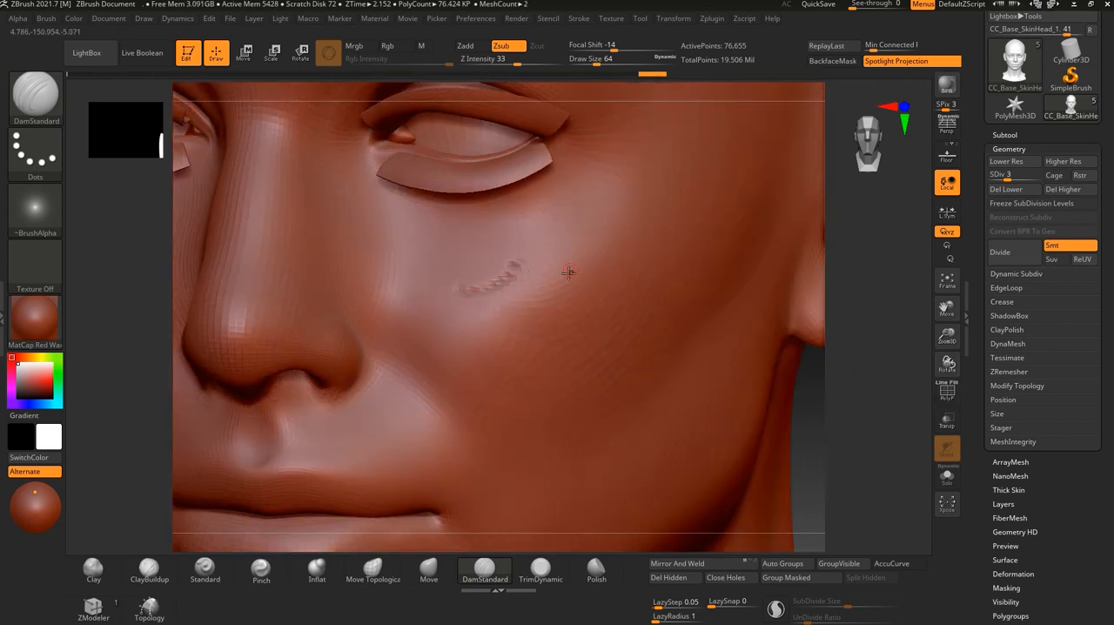
pyautogui.hotkey('shift', 'f')
pyautogui.hotkey('ctrl', 'z')
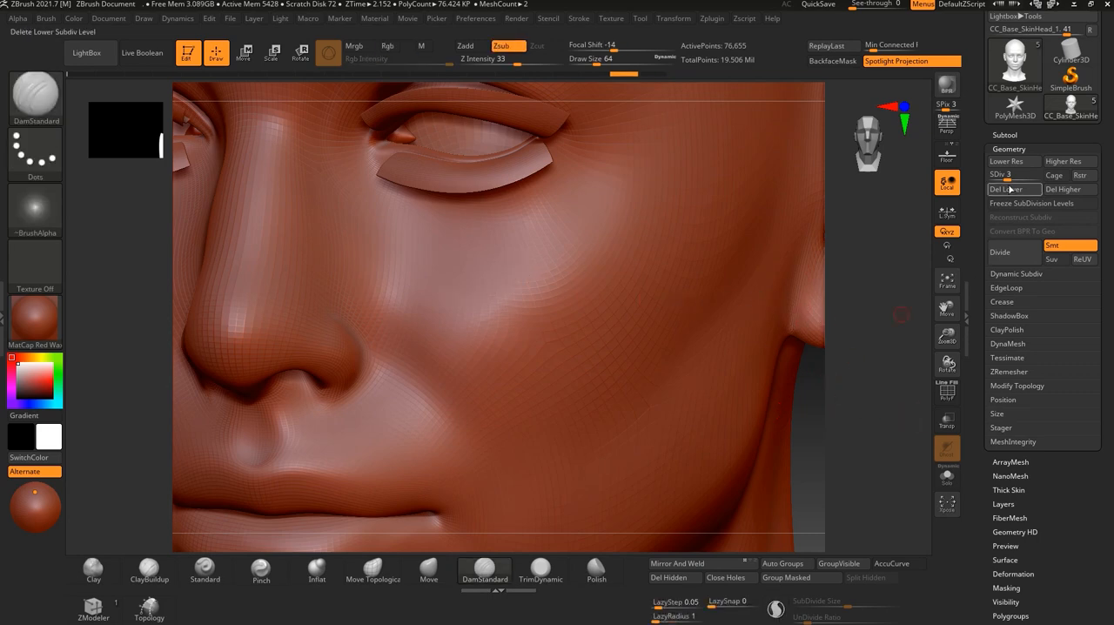
pyautogui.moveTo(986, 174); pyautogui.dragTo(872, 193)
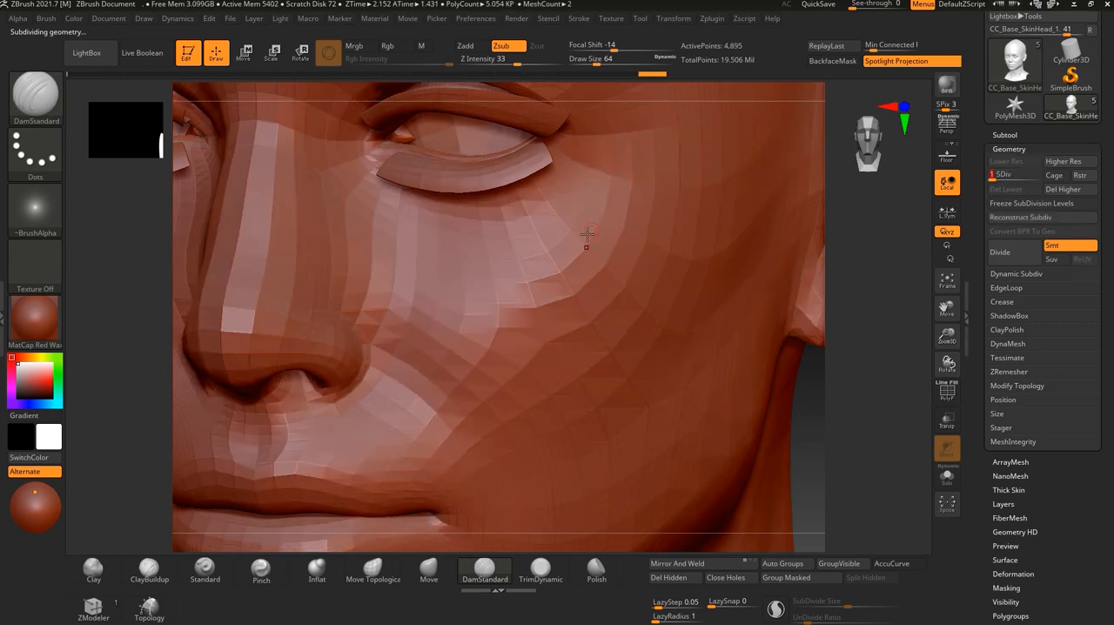
pyautogui.keyDown('alt'); pyautogui.moveTo(854, 455); pyautogui.dragTo(770, 423); pyautogui.keyUp('alt')
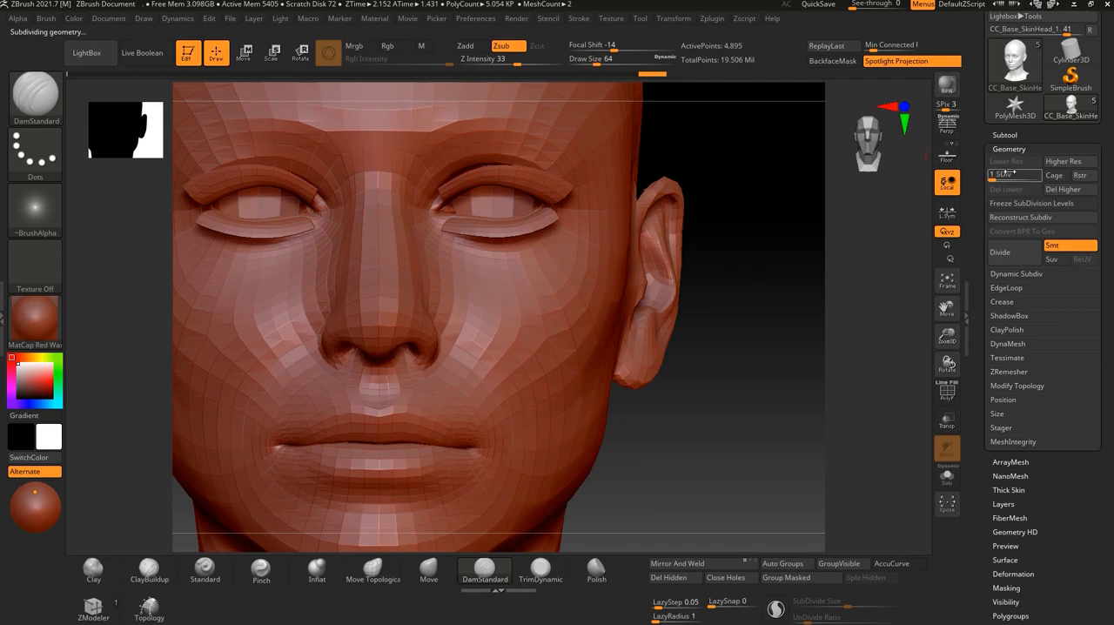
# Raise the head to subdivision level 7 and inspect the face and neck from the front and at an angle.
pyautogui.moveTo(989, 175); pyautogui.dragTo(1009, 176)
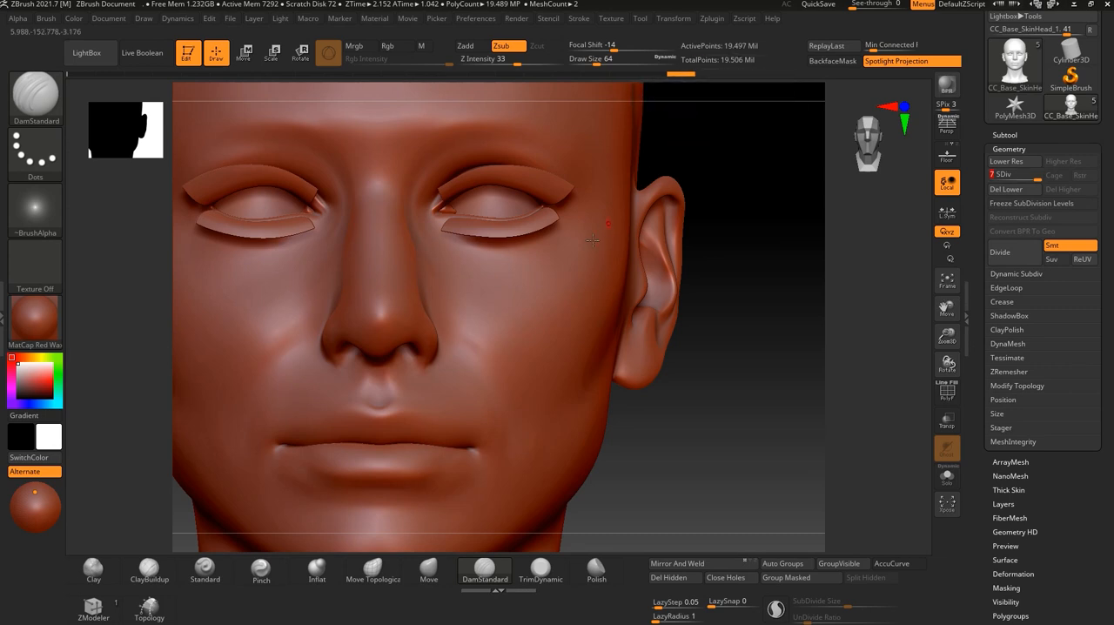
pyautogui.keyDown('alt'); pyautogui.moveTo(670, 466); pyautogui.dragTo(662, 435); pyautogui.keyUp('alt')
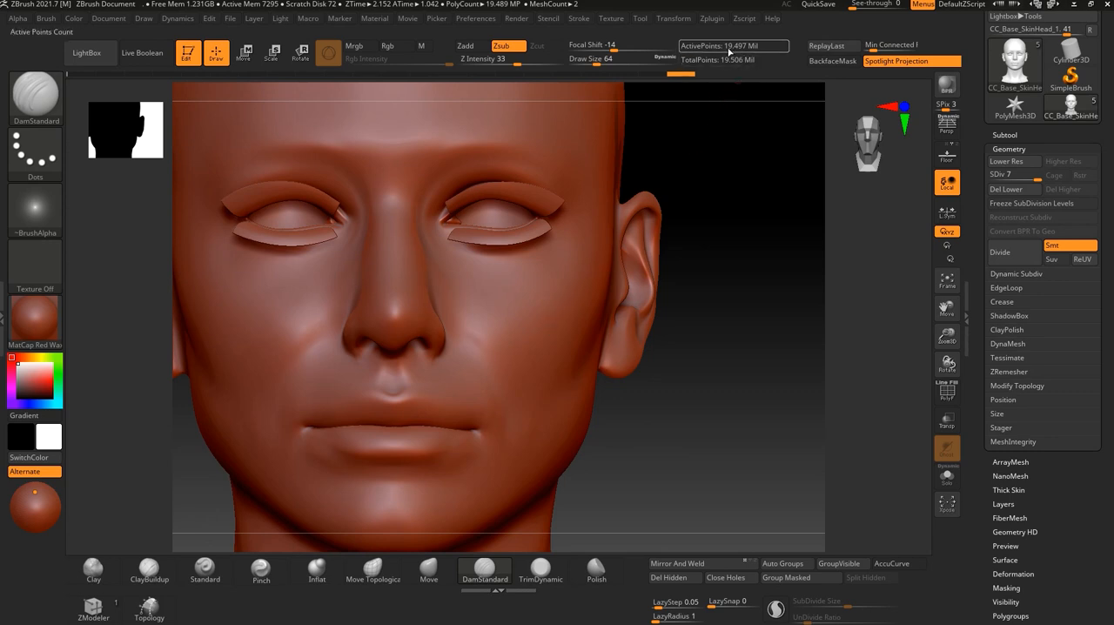
pyautogui.moveTo(737, 441)
pyautogui.keyDown('alt'); pyautogui.mouseDown()
pyautogui.moveTo(745, 464)
pyautogui.moveTo(754, 411)
pyautogui.moveTo(737, 401)
pyautogui.moveTo(749, 368)
pyautogui.moveTo(773, 382)
pyautogui.mouseUp(); pyautogui.keyUp('alt')
pyautogui.keyDown('alt'); pyautogui.moveTo(770, 420); pyautogui.dragTo(763, 365); pyautogui.keyUp('alt')
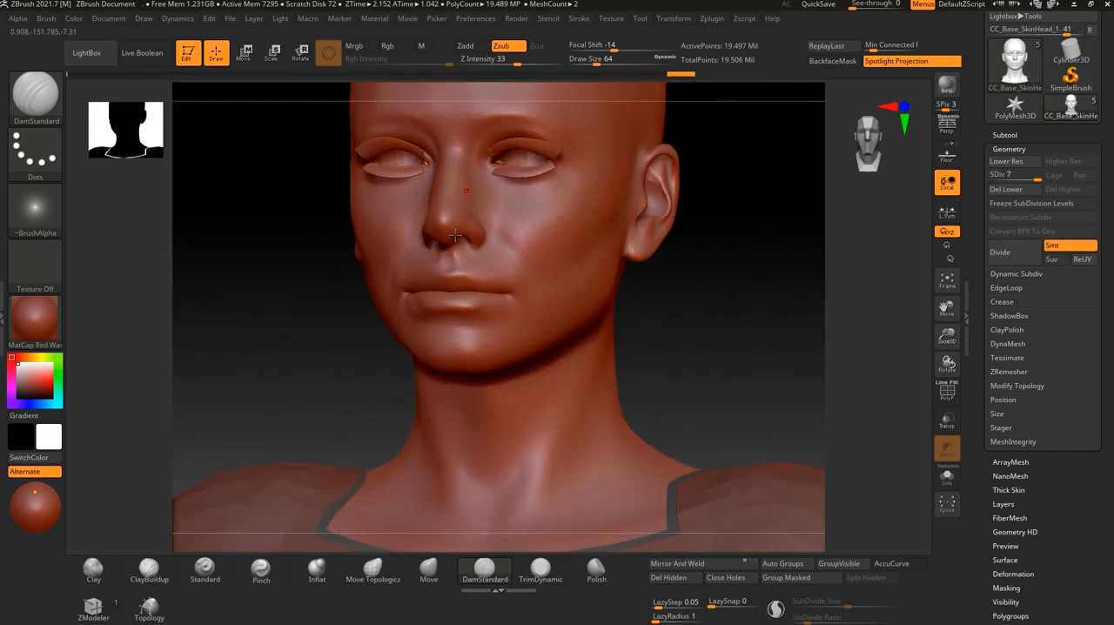
pyautogui.moveTo(708, 298); pyautogui.dragTo(709, 289)
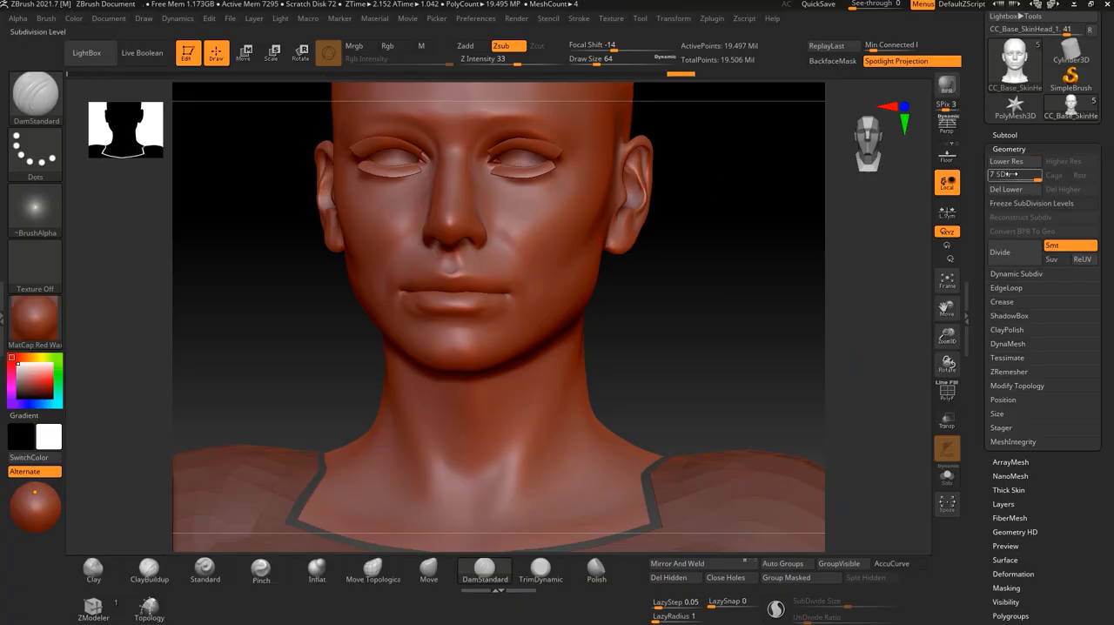
pyautogui.keyDown('shift'); pyautogui.moveTo(674, 318); pyautogui.dragTo(677, 319); pyautogui.keyUp('shift')
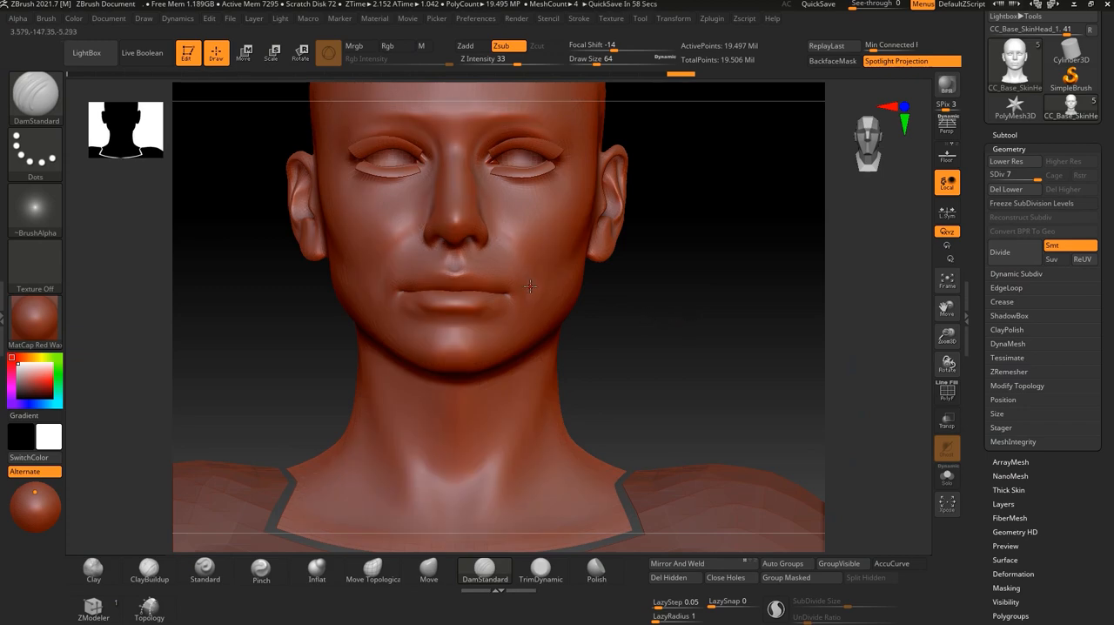
# Compare the head and its neck border at subdivision levels 1 and 7, finishing at level 1.
pyautogui.keyDown('alt'); pyautogui.moveTo(660, 303); pyautogui.dragTo(657, 370); pyautogui.keyUp('alt')
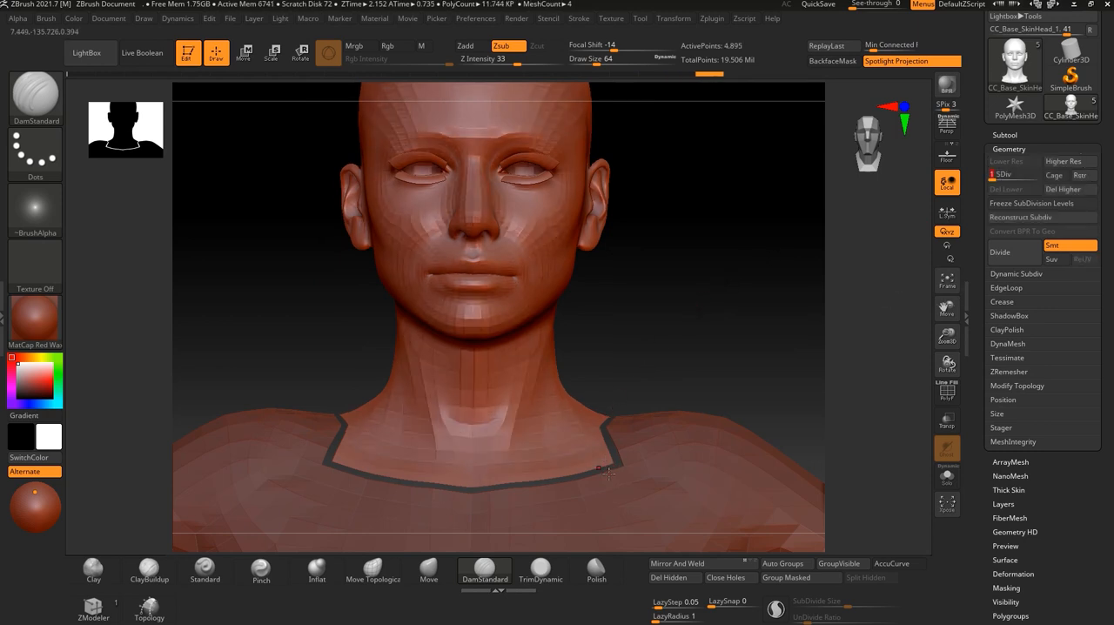
pyautogui.moveTo(630, 318); pyautogui.dragTo(719, 336)
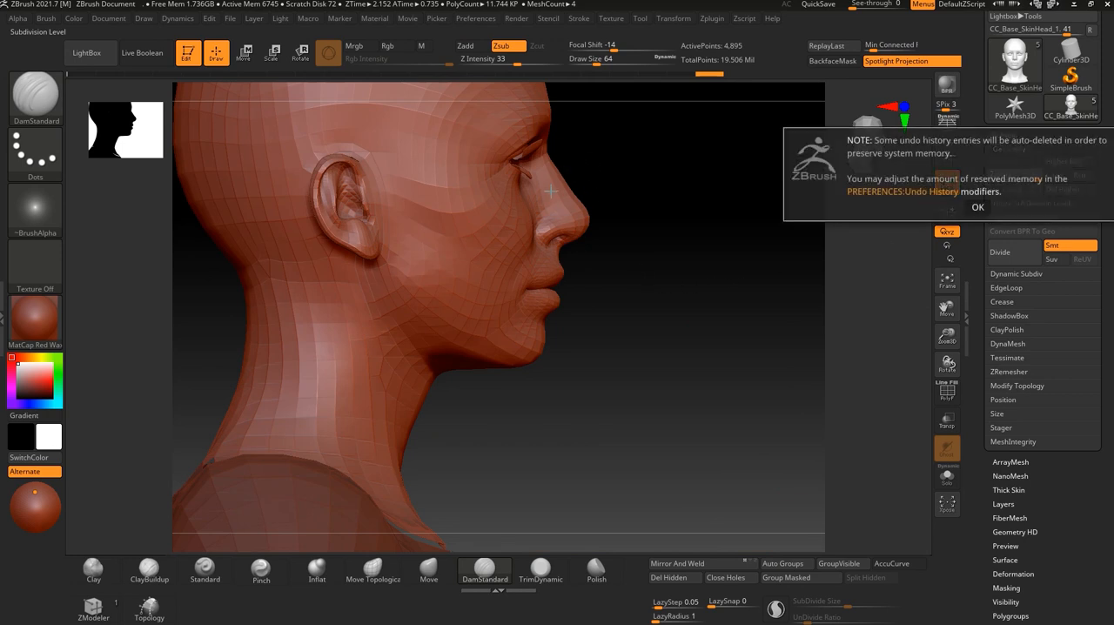
pyautogui.click(977, 207)
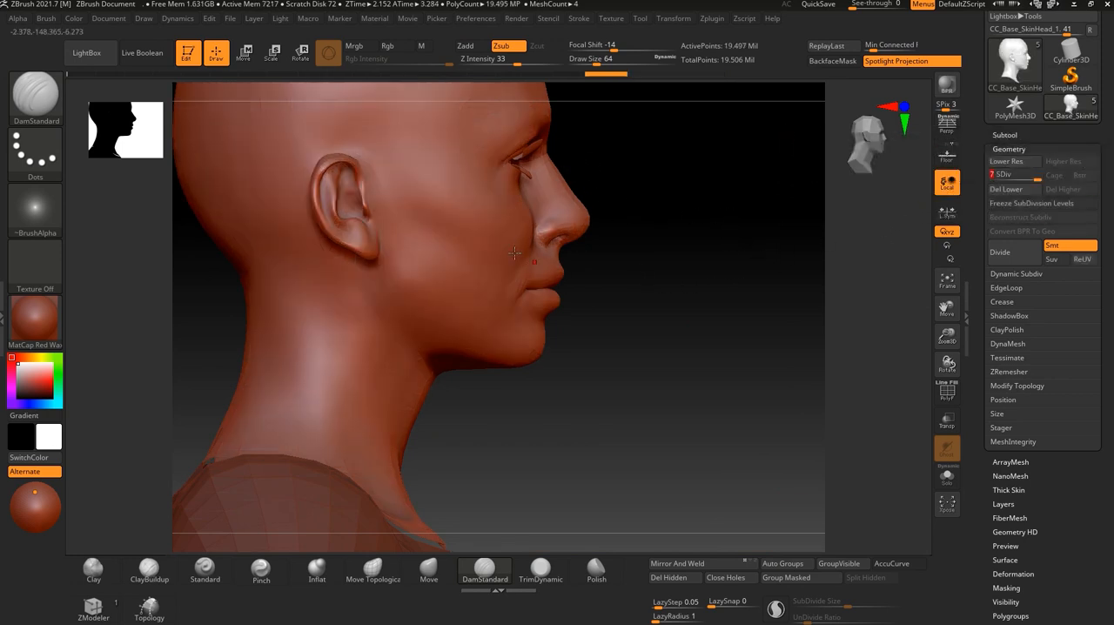
pyautogui.moveTo(1035, 174); pyautogui.dragTo(989, 164)
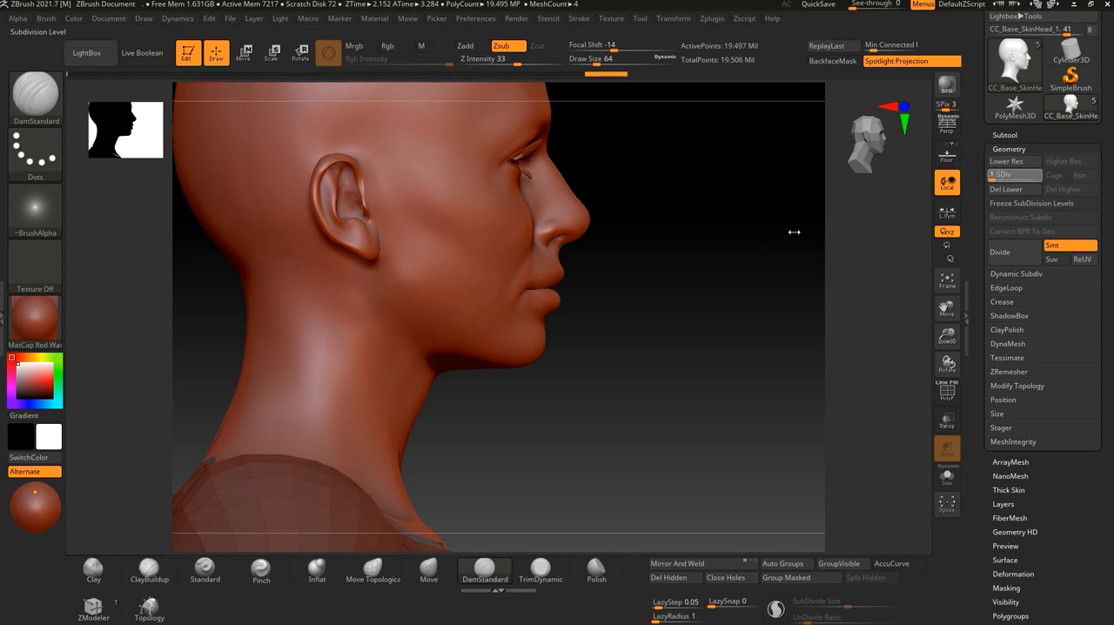
pyautogui.moveTo(579, 406); pyautogui.dragTo(593, 306)
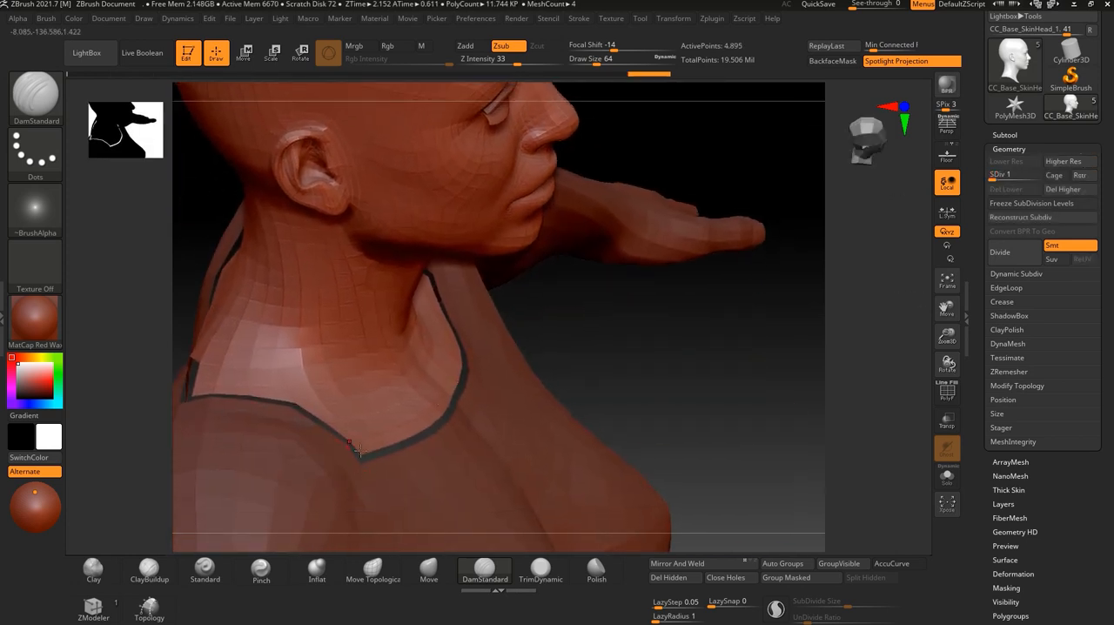
pyautogui.keyDown('shift'); pyautogui.moveTo(656, 361); pyautogui.dragTo(710, 299); pyautogui.keyUp('shift')
# Open the Morph Target settings of the head and switch its geometry with the stored target, keeping the neck border in view.
pyautogui.moveTo(1065, 517); pyautogui.dragTo(1065, 257)
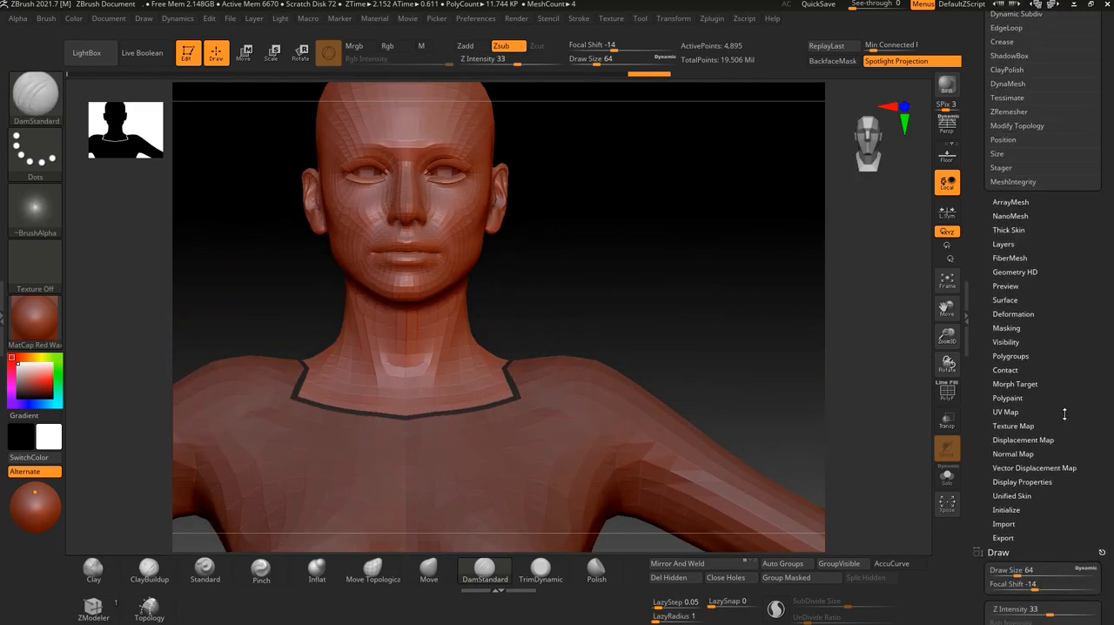
pyautogui.moveTo(1035, 429); pyautogui.dragTo(1018, 394)
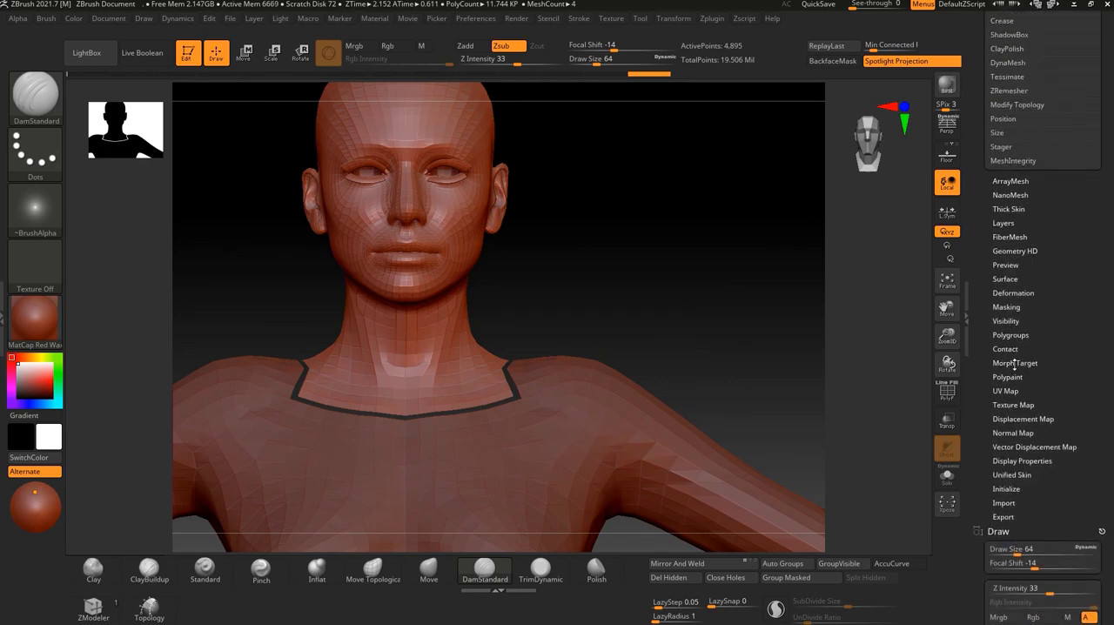
pyautogui.click(1014, 363)
pyautogui.moveTo(632, 291); pyautogui.dragTo(511, 353, button='right')
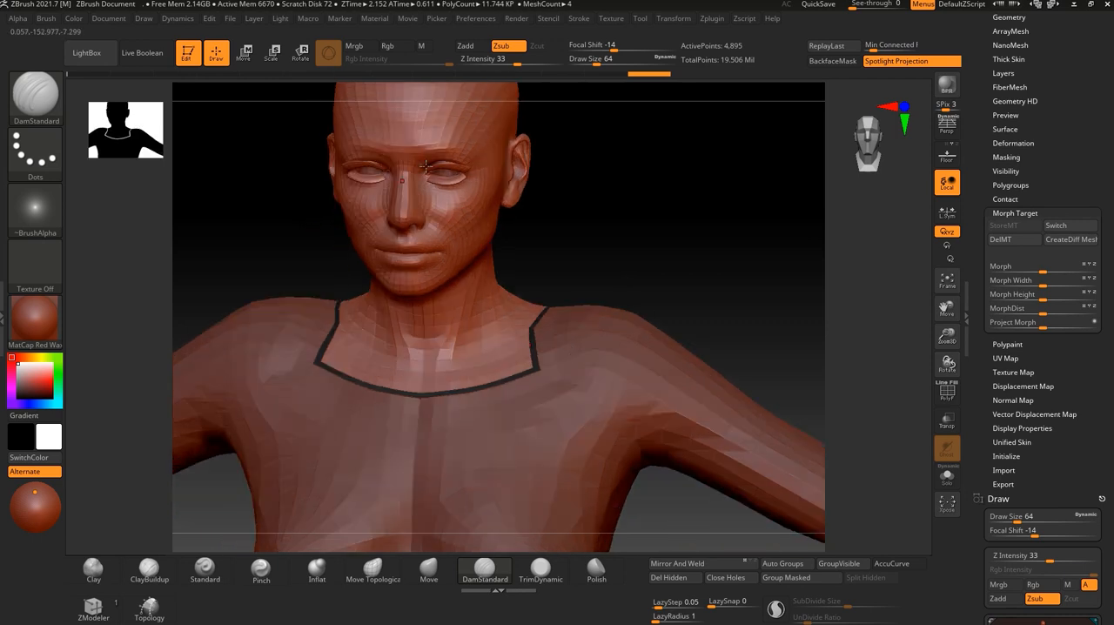
pyautogui.moveTo(557, 229); pyautogui.dragTo(500, 315, button='right')
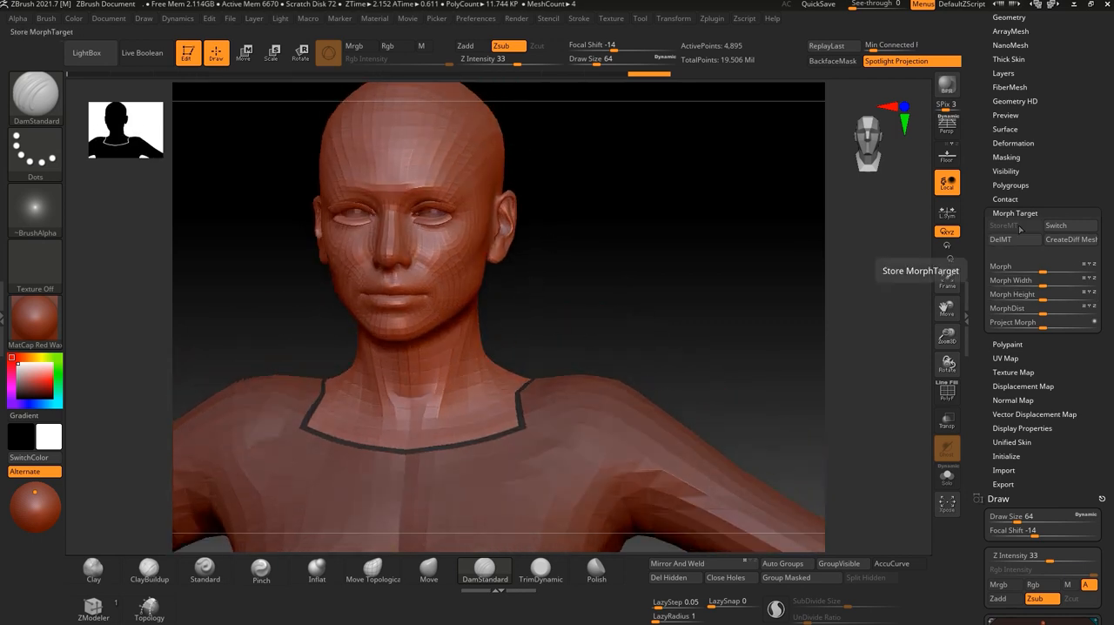
pyautogui.click(1064, 228)
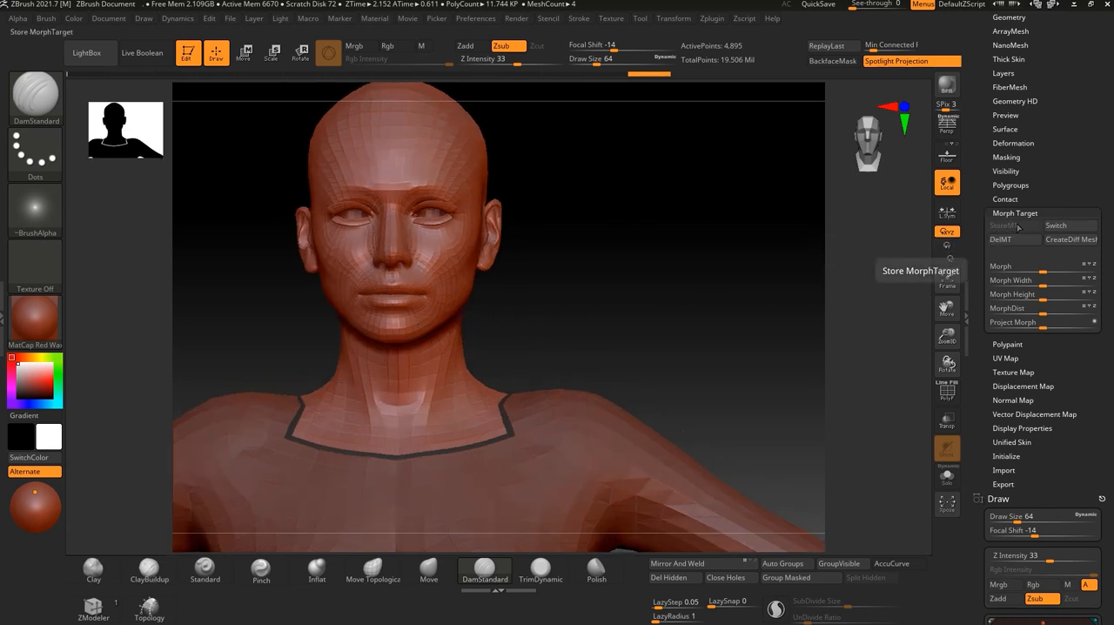
# Switch repeatedly between the head's stored morph target and its changed shape to compare the neck border, ending on the stored shape.
pyautogui.click(1068, 227)
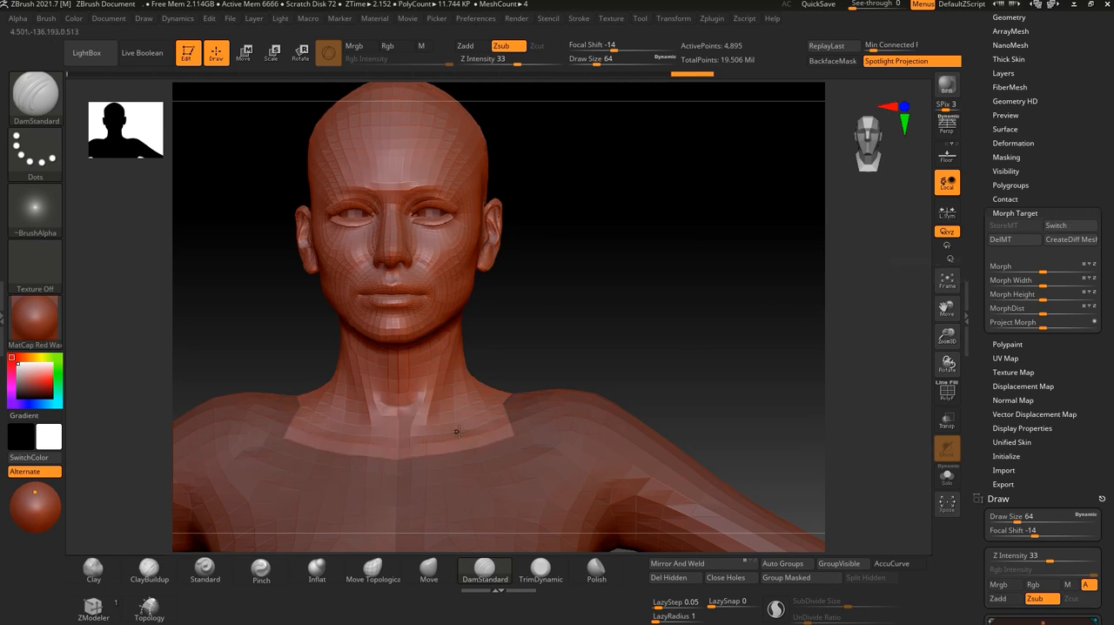
pyautogui.click(1069, 227)
pyautogui.click(1069, 228)
pyautogui.click(1070, 227)
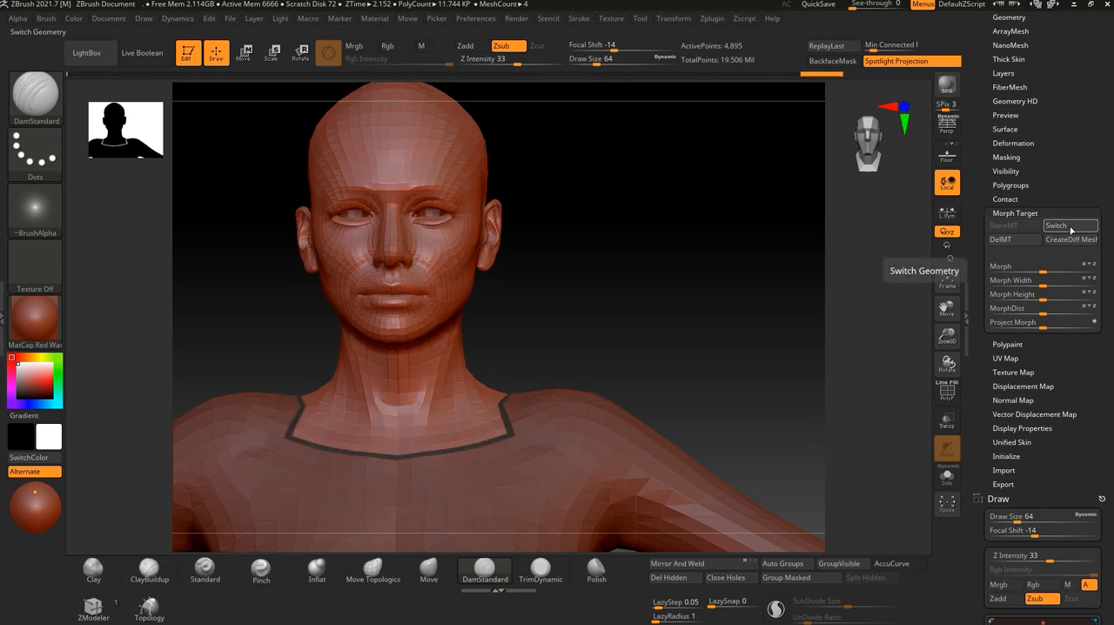
pyautogui.click(1070, 228)
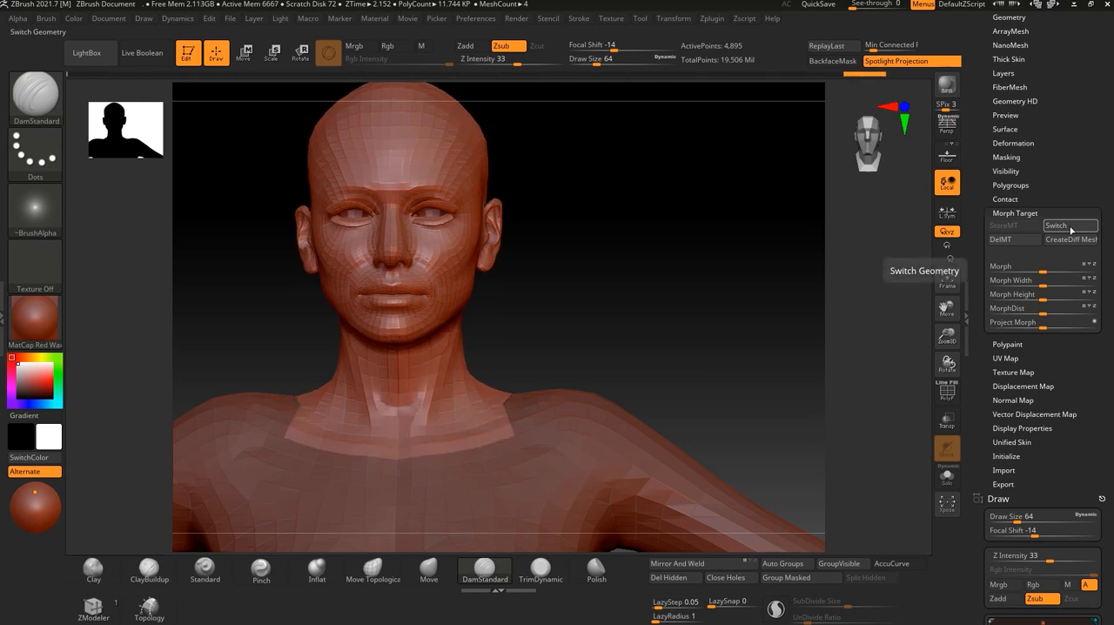
pyautogui.scroll(3, 1071, 224)
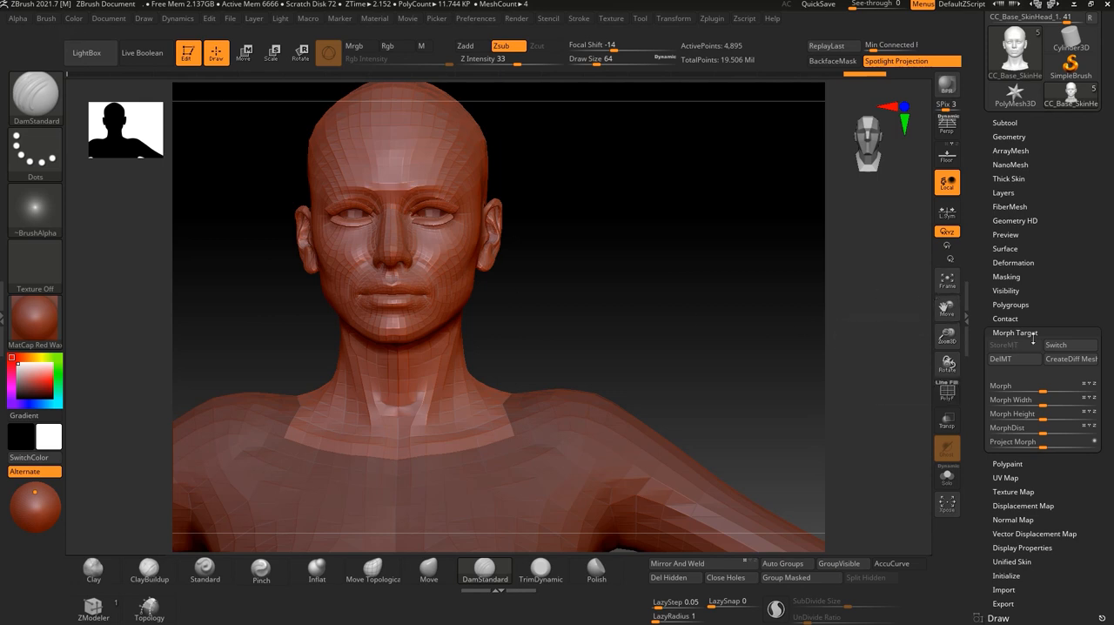
pyautogui.click(1064, 349)
pyautogui.click(1064, 348)
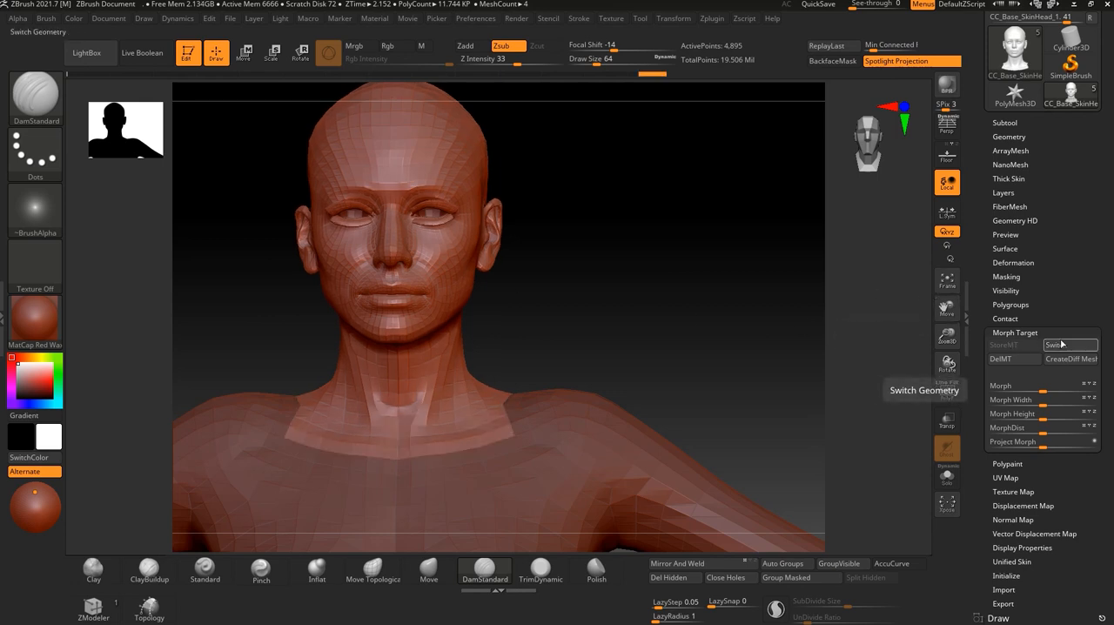
pyautogui.click(1061, 345)
pyautogui.click(1058, 347)
# Raise the restored head to subdivision level 7 and examine the border between the neck and the body.
pyautogui.moveTo(1063, 195); pyautogui.dragTo(1066, 207)
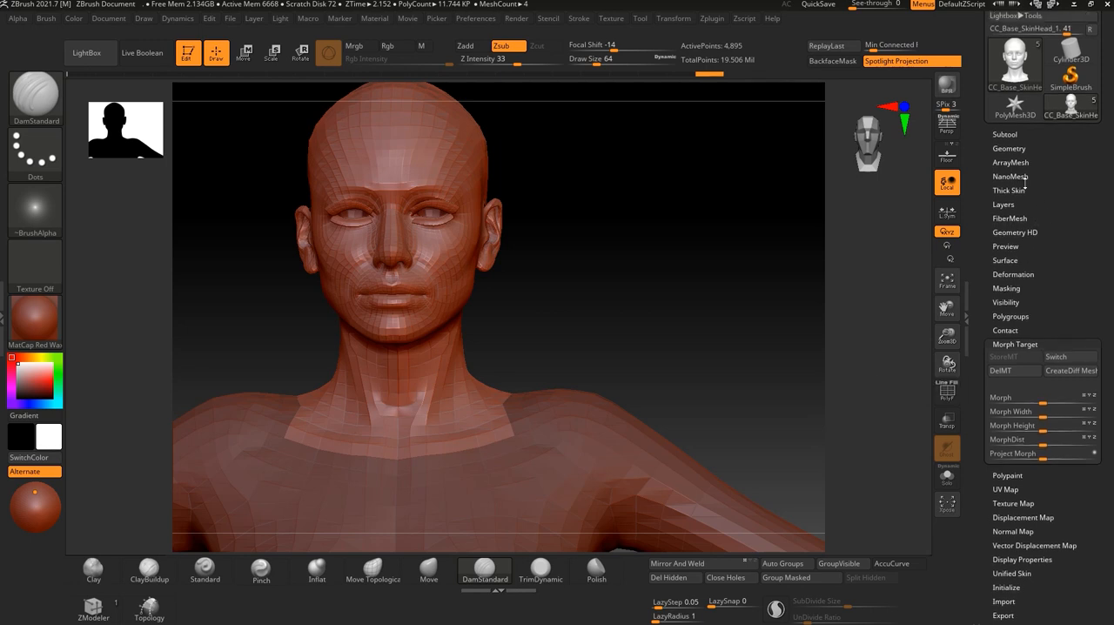
pyautogui.click(1009, 149)
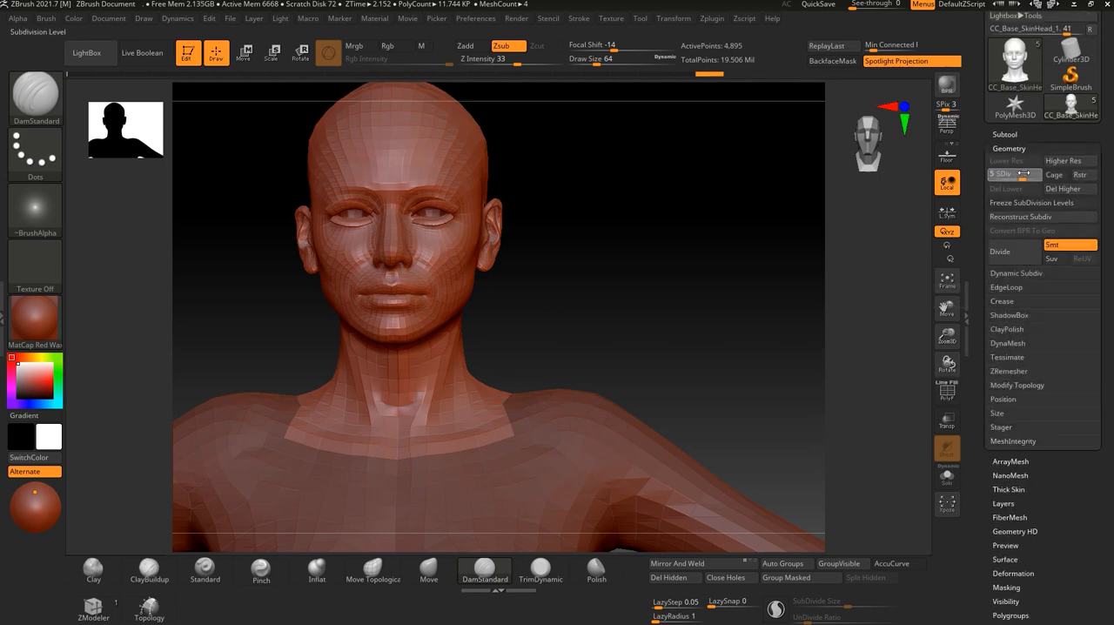
pyautogui.hotkey('ctrl', 'd')
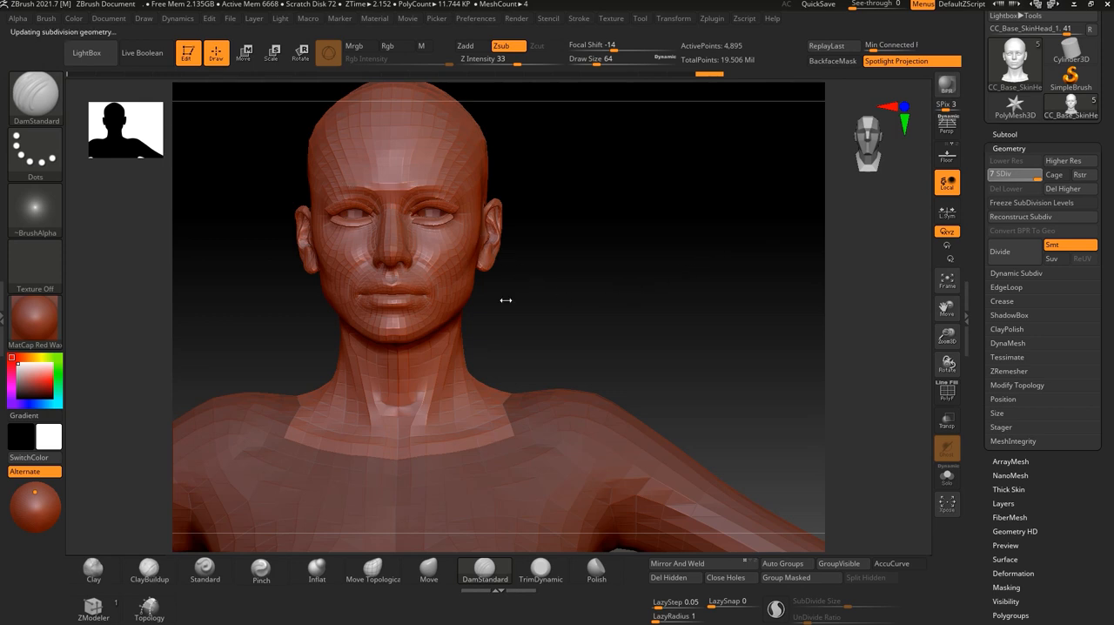
pyautogui.moveTo(572, 305); pyautogui.dragTo(604, 378)
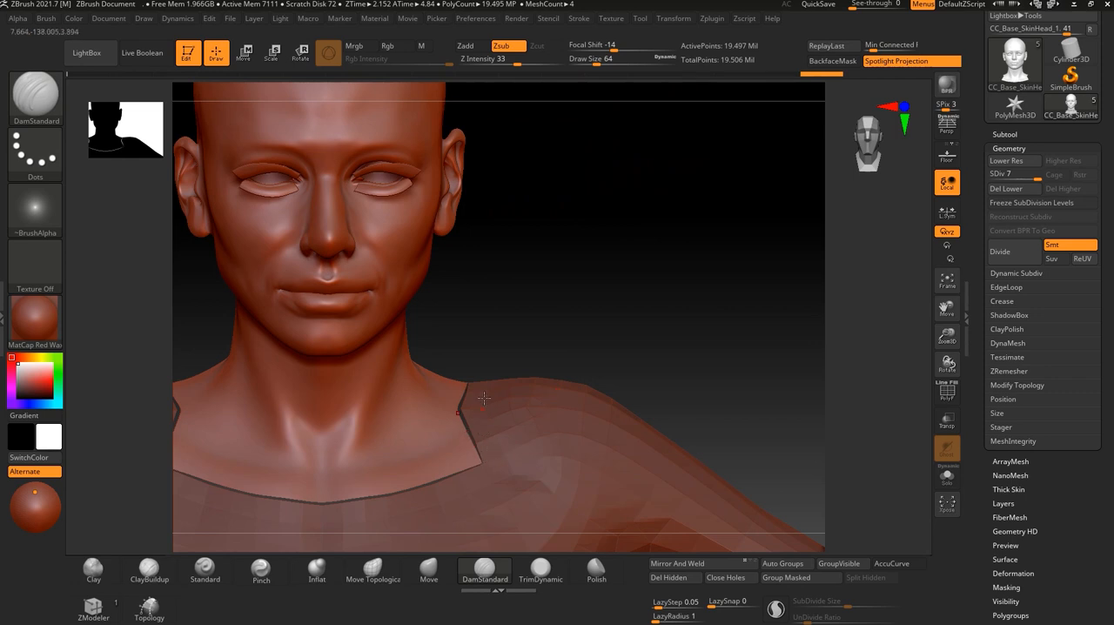
pyautogui.moveTo(517, 301); pyautogui.dragTo(662, 234)
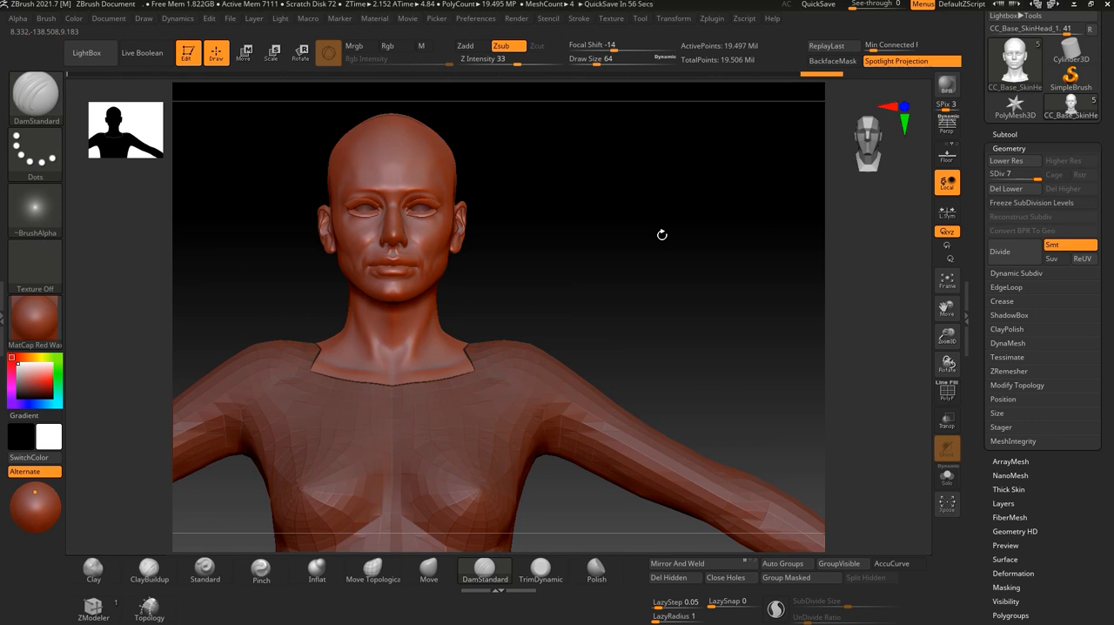
# Switch to Character Creator 4, review the Split Body Part material groups in the GoZ settings, and return to ZBrush.
pyautogui.hotkey('alt', 'Tab')
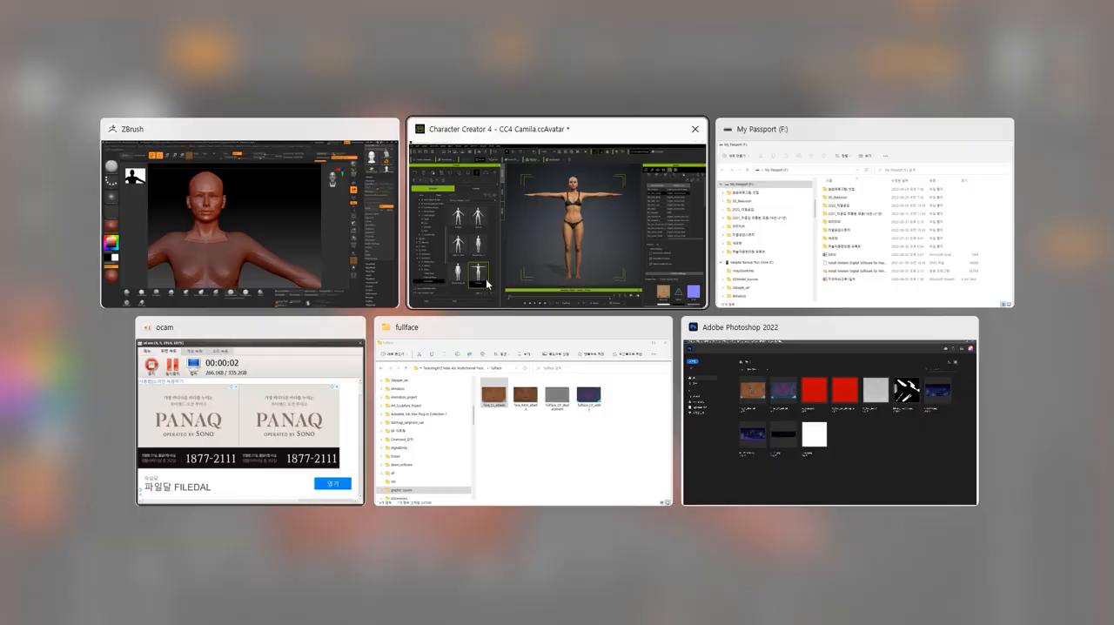
pyautogui.click(520, 247)
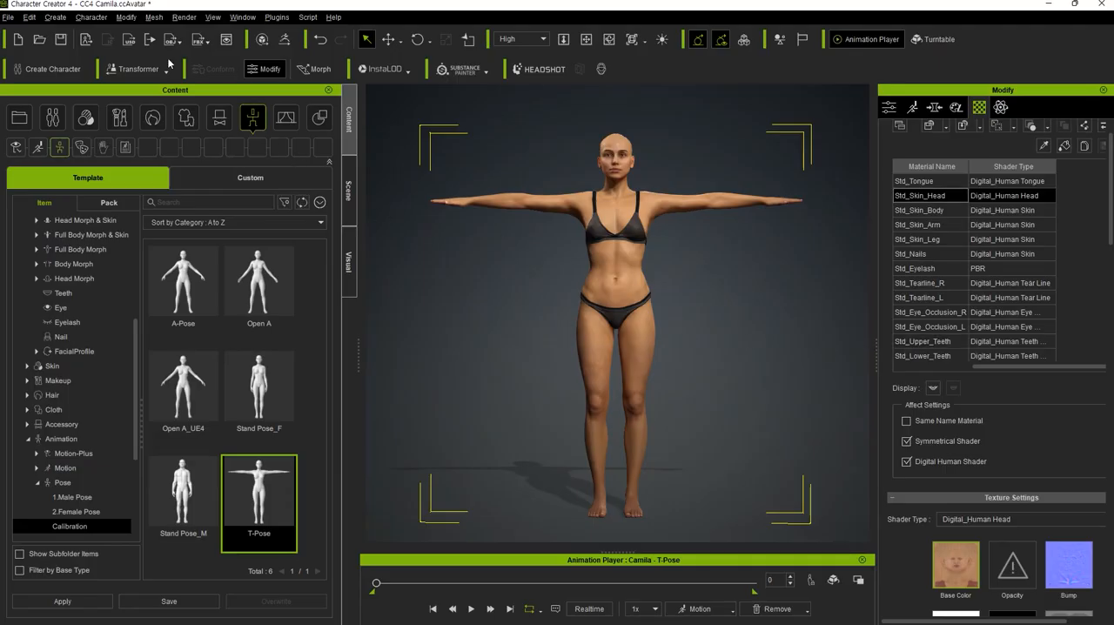
pyautogui.click(266, 45)
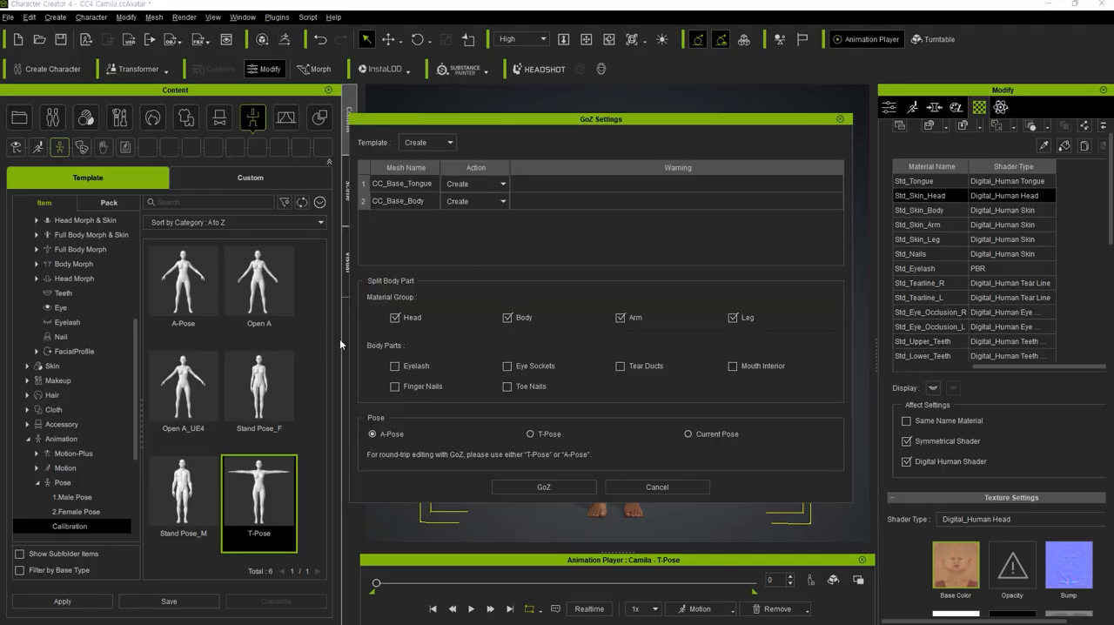
pyautogui.click(508, 317)
pyautogui.click(621, 318)
pyautogui.click(619, 318)
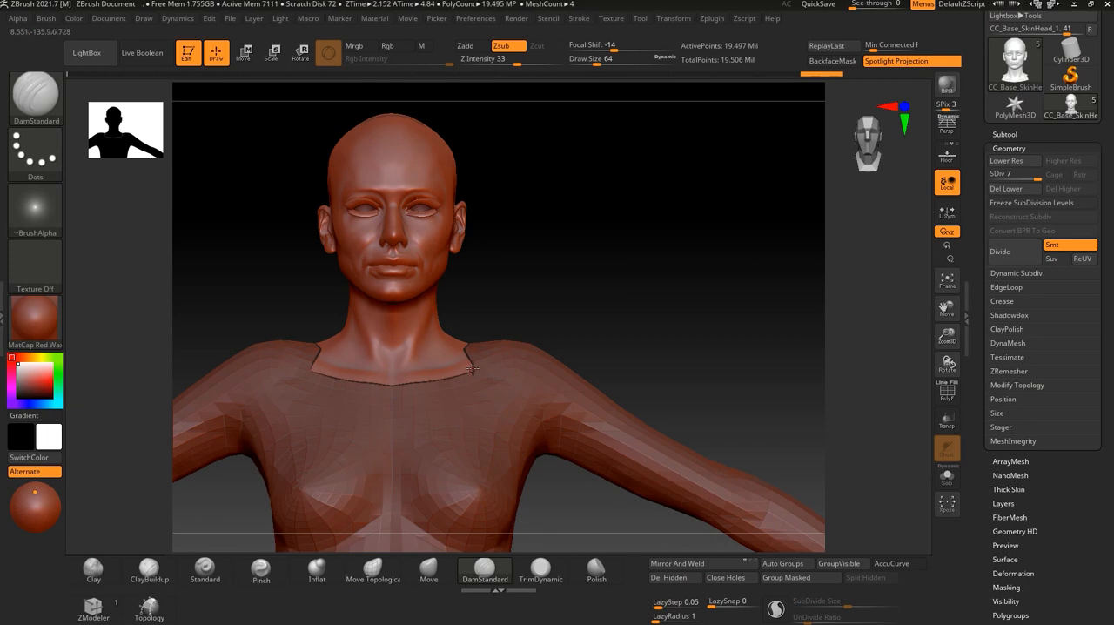
pyautogui.moveTo(533, 291); pyautogui.dragTo(545, 304)
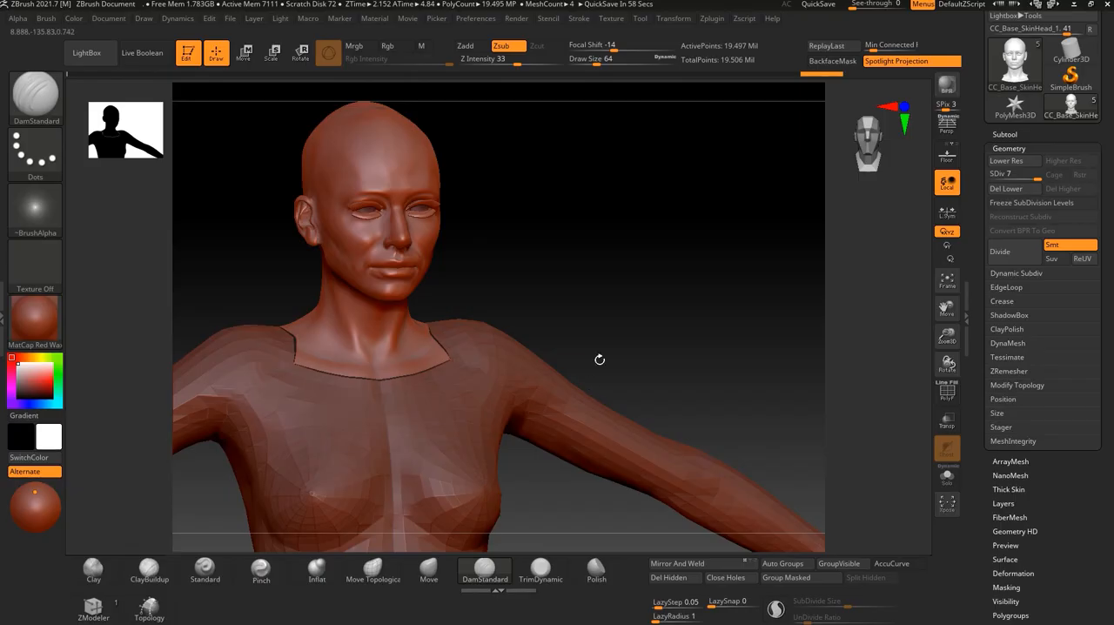
pyautogui.moveTo(582, 275); pyautogui.dragTo(609, 288)
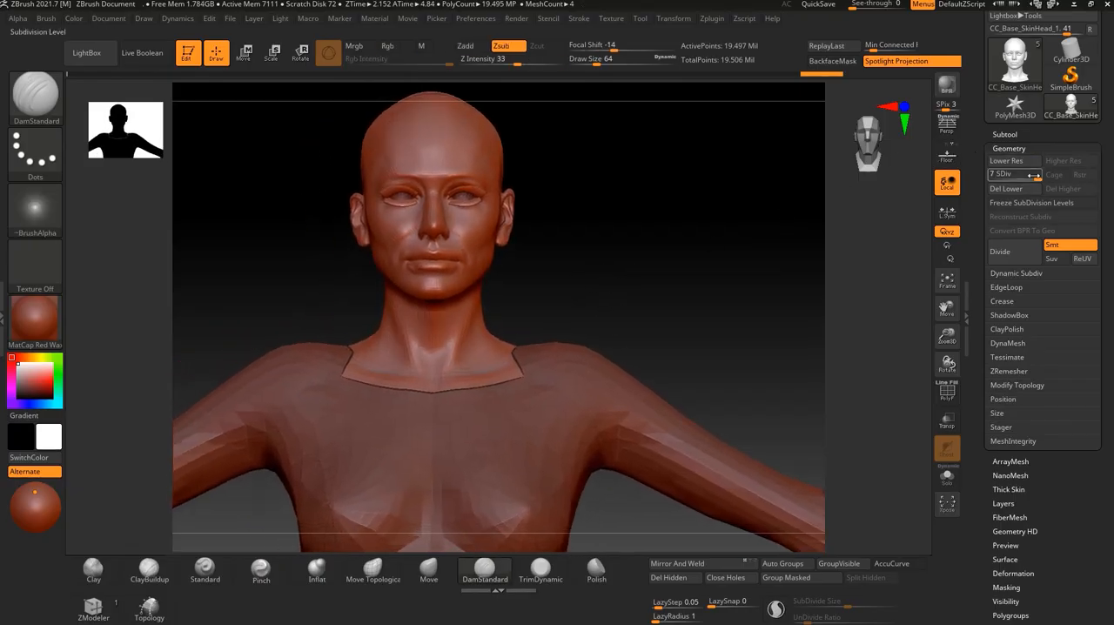
# Compare the head at subdivision level 1 with level 7, ending at level 7, and examine the face and neck border.
pyautogui.keyDown('alt'); pyautogui.moveTo(652, 308); pyautogui.dragTo(683, 271); pyautogui.keyUp('alt')
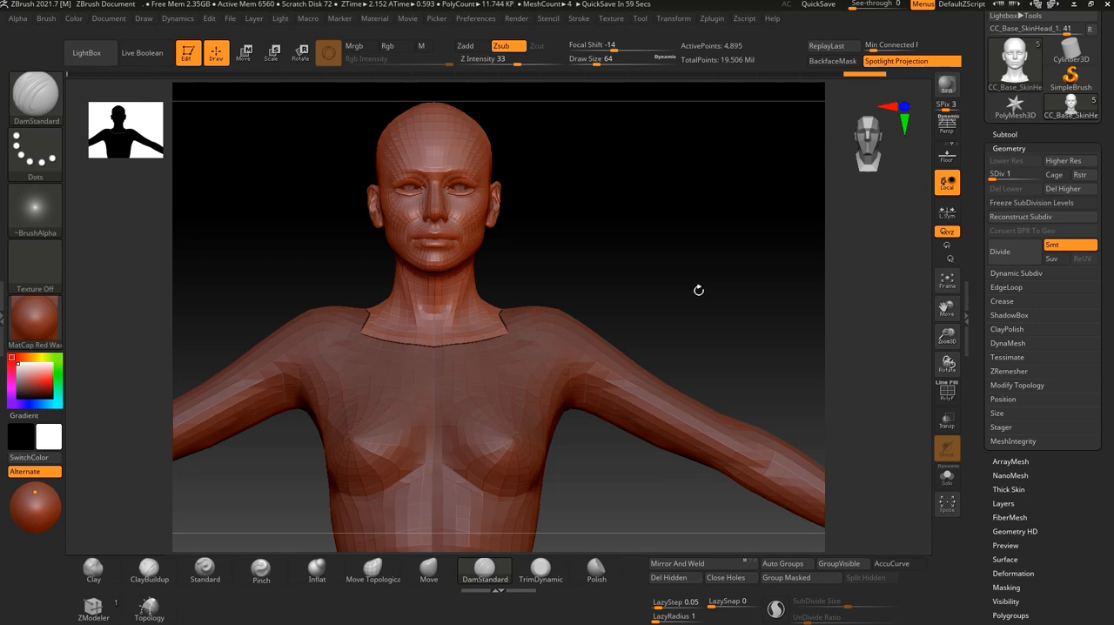
pyautogui.moveTo(998, 175); pyautogui.dragTo(1047, 174)
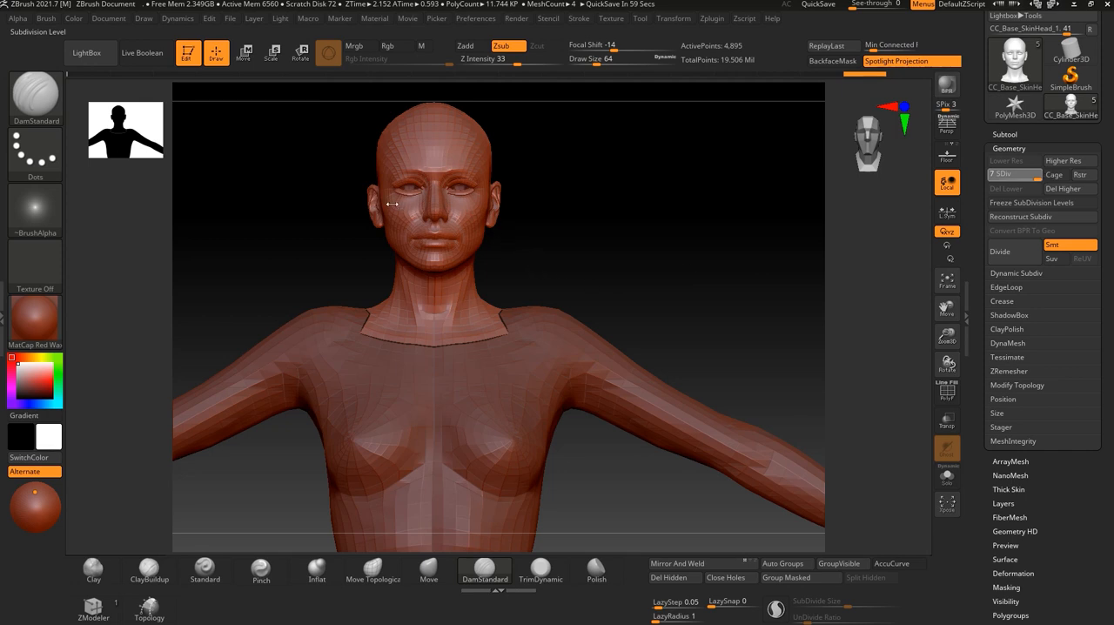
pyautogui.moveTo(524, 236)
pyautogui.keyDown('alt'); pyautogui.mouseDown()
pyautogui.moveTo(589, 276)
pyautogui.moveTo(639, 398)
pyautogui.moveTo(669, 410)
pyautogui.moveTo(639, 395)
pyautogui.moveTo(668, 389)
pyautogui.mouseUp(); pyautogui.keyUp('alt')
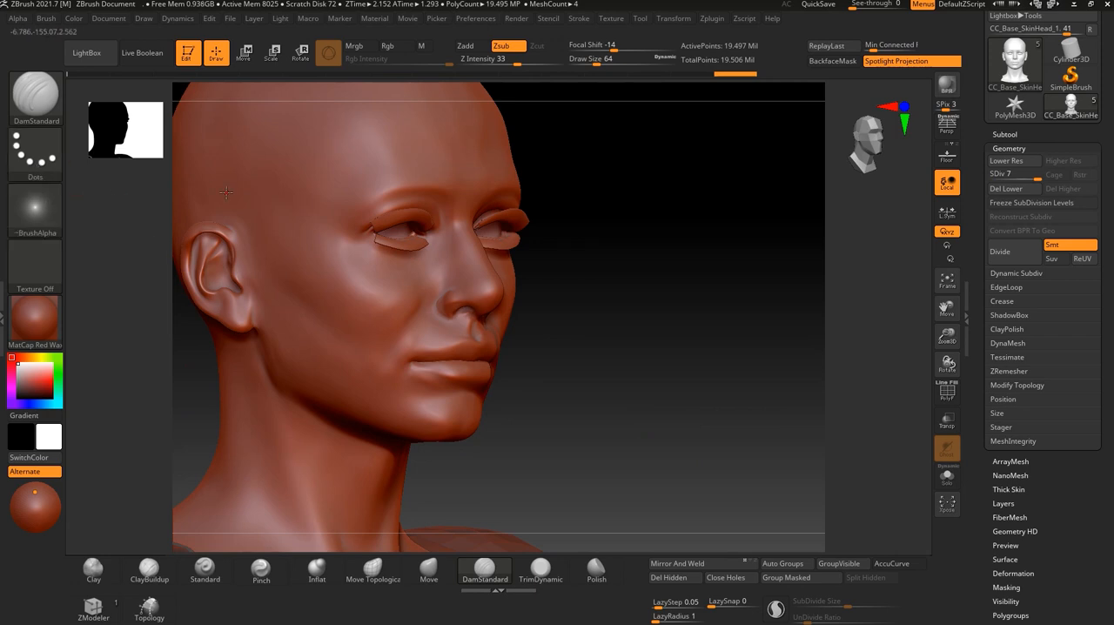
pyautogui.keyDown('alt'); pyautogui.moveTo(574, 473); pyautogui.dragTo(586, 351); pyautogui.keyUp('alt')
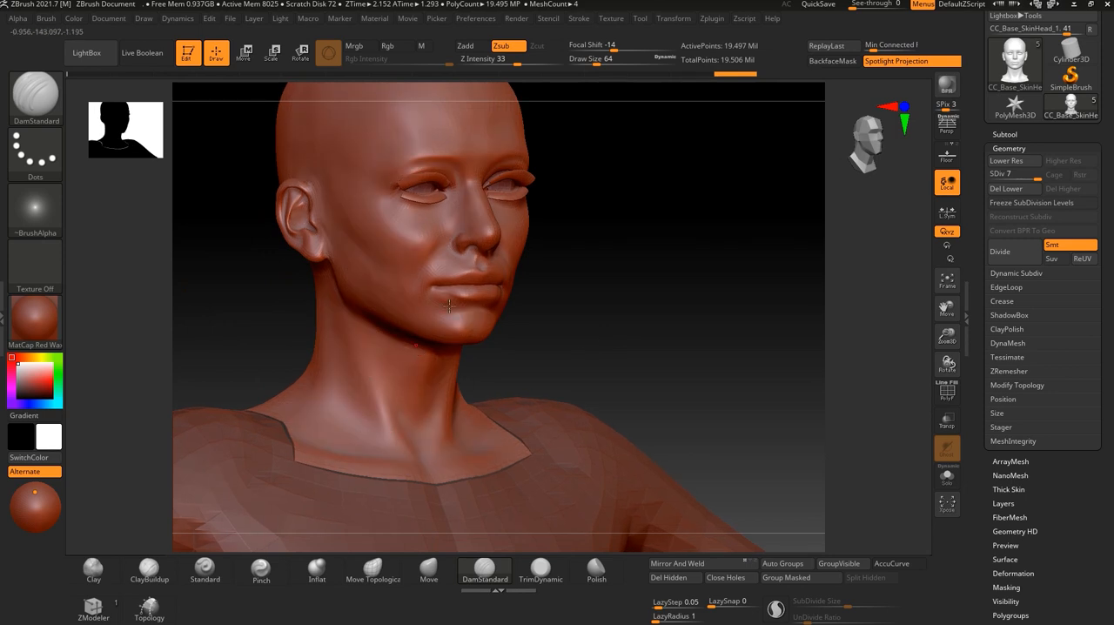
pyautogui.moveTo(601, 269); pyautogui.dragTo(576, 301)
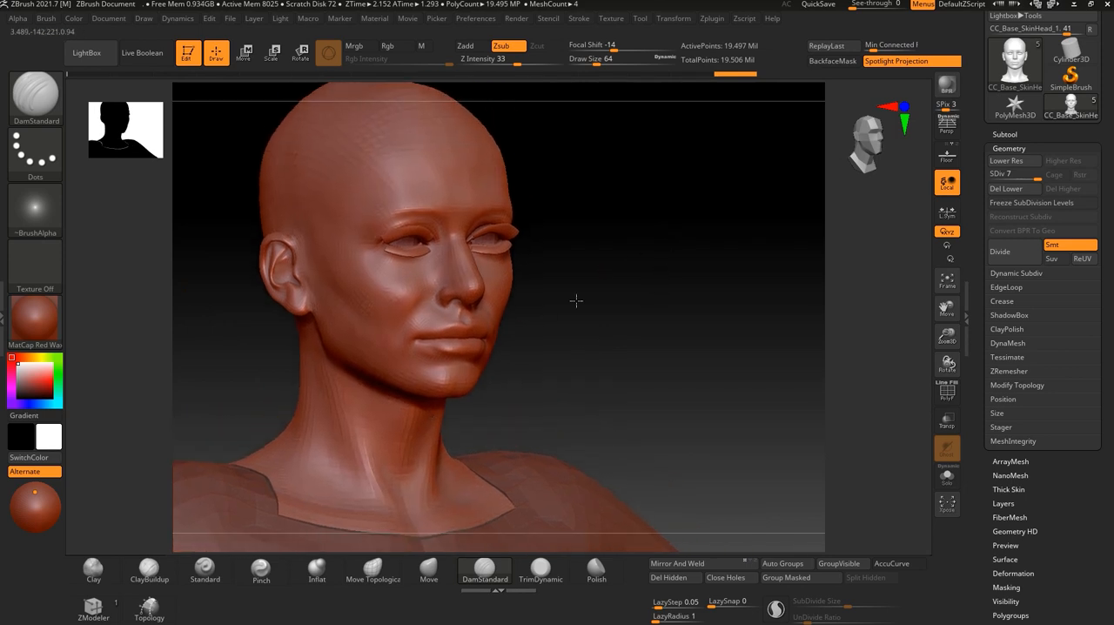
# Give the DamStandard brush the DragRect stroke and Alpha 32, and enlarge its draw size to 272.
pyautogui.click(35, 155)
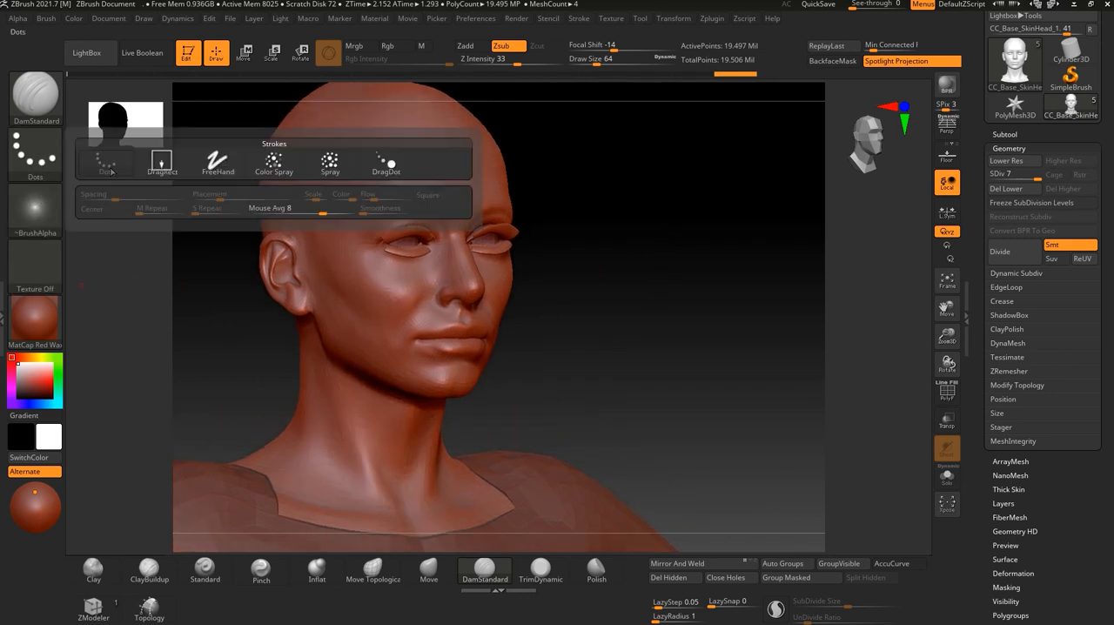
pyautogui.click(162, 165)
pyautogui.click(36, 211)
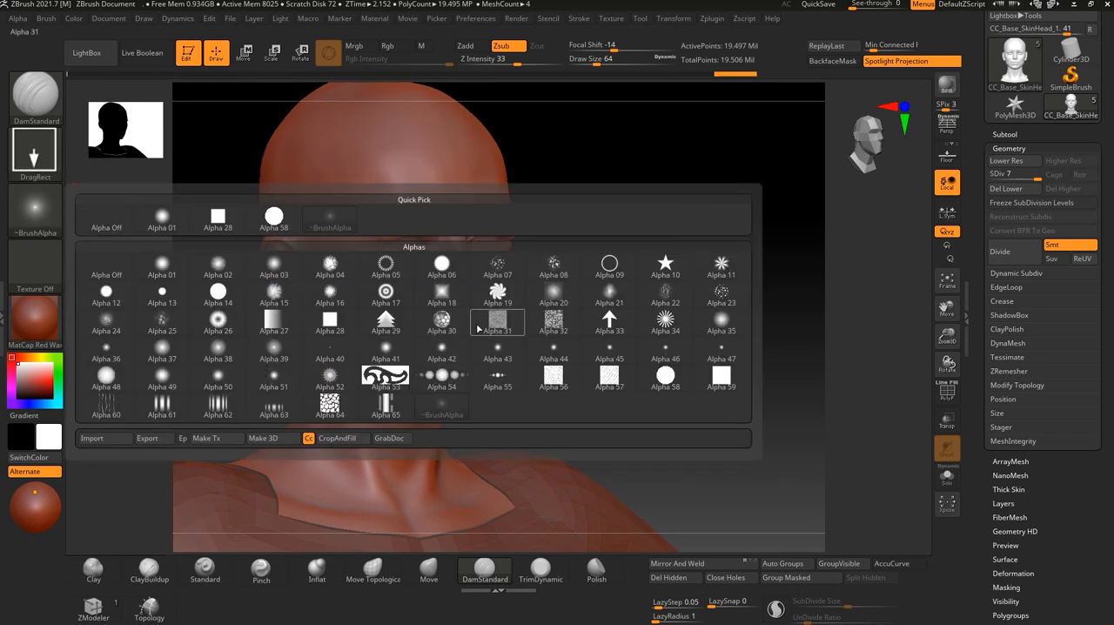
pyautogui.click(544, 326)
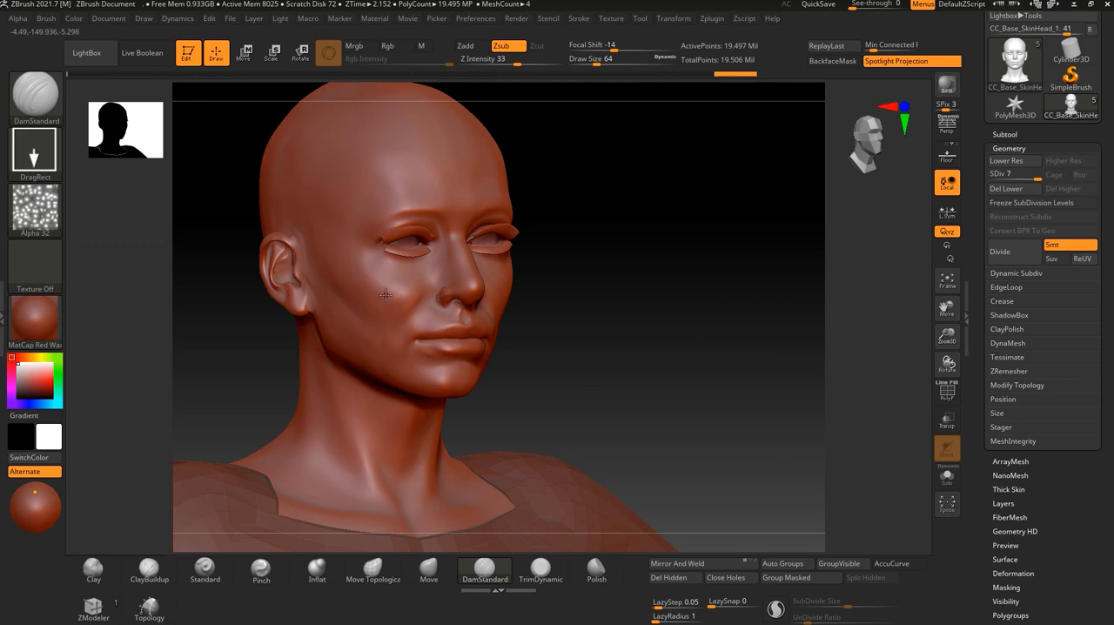
pyautogui.press(']')
pyautogui.press(']')
pyautogui.press(']')
pyautogui.press(']')
pyautogui.press(']')
pyautogui.press(']')
pyautogui.press(']')
pyautogui.press(']')
pyautogui.press(']')
pyautogui.press(']')
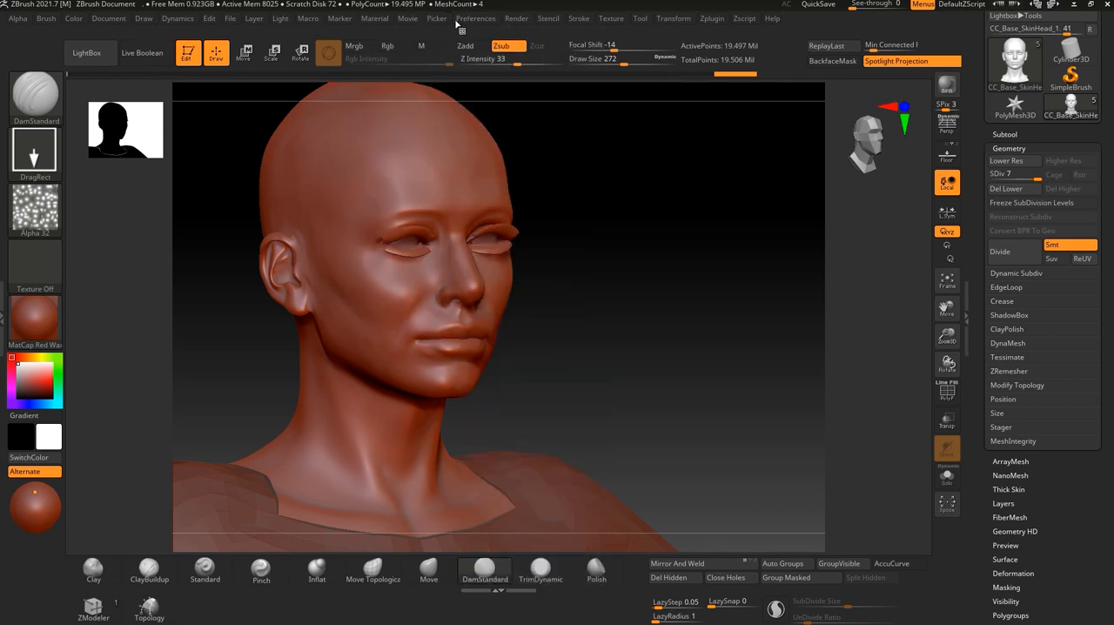
# Raise the maximum brush size to 5000 and the dynamic brush scale in the draw preferences, and set the draw size to 108.
pyautogui.moveTo(481, 21)
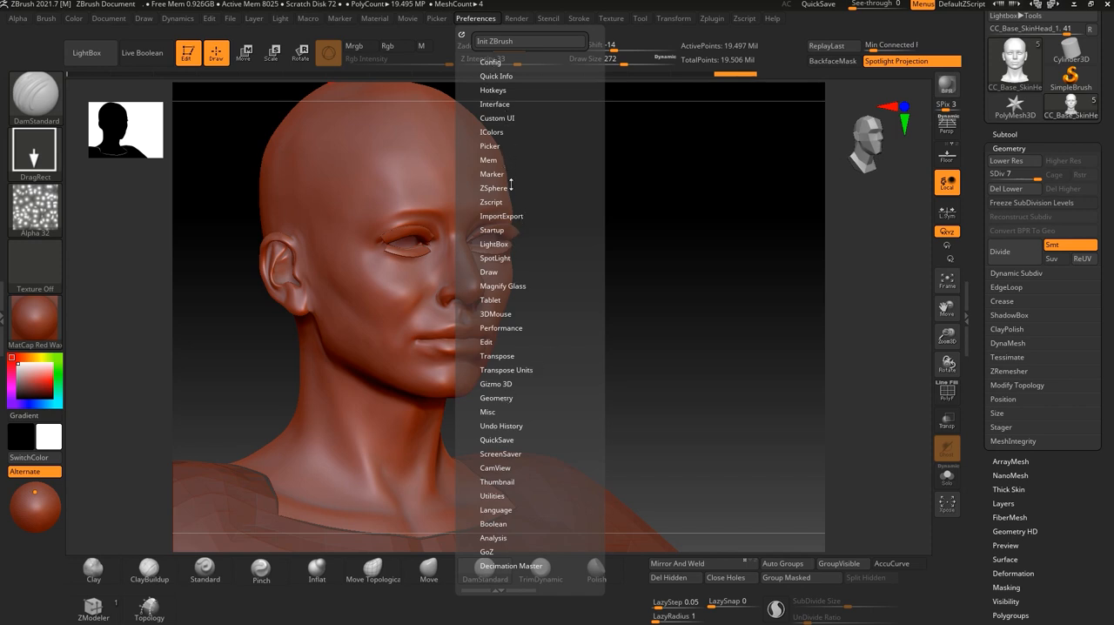
pyautogui.click(506, 328)
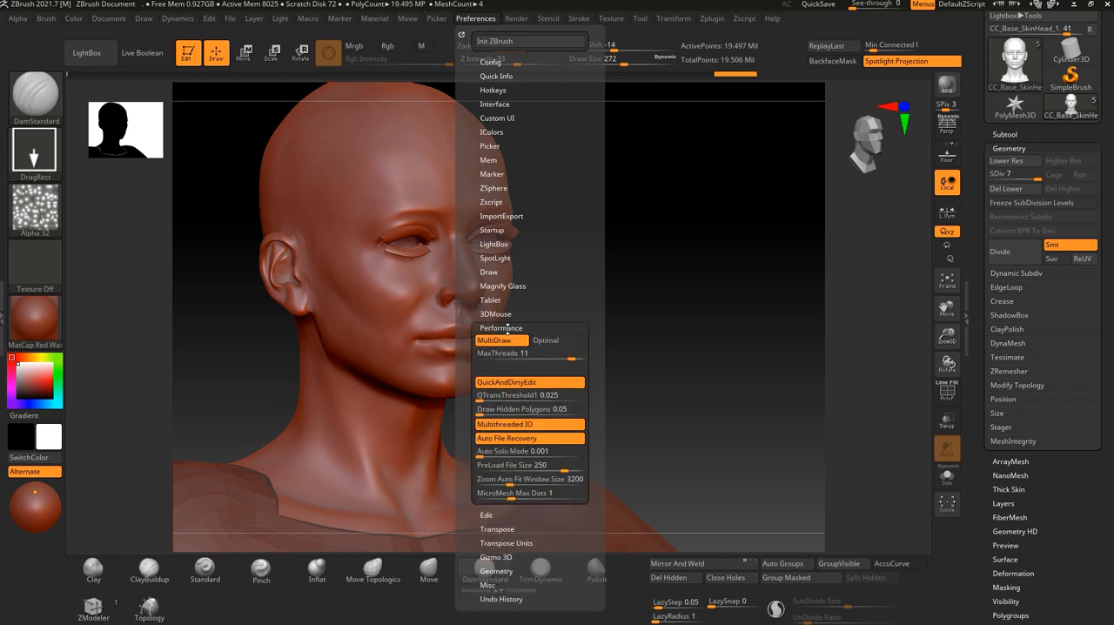
pyautogui.click(506, 328)
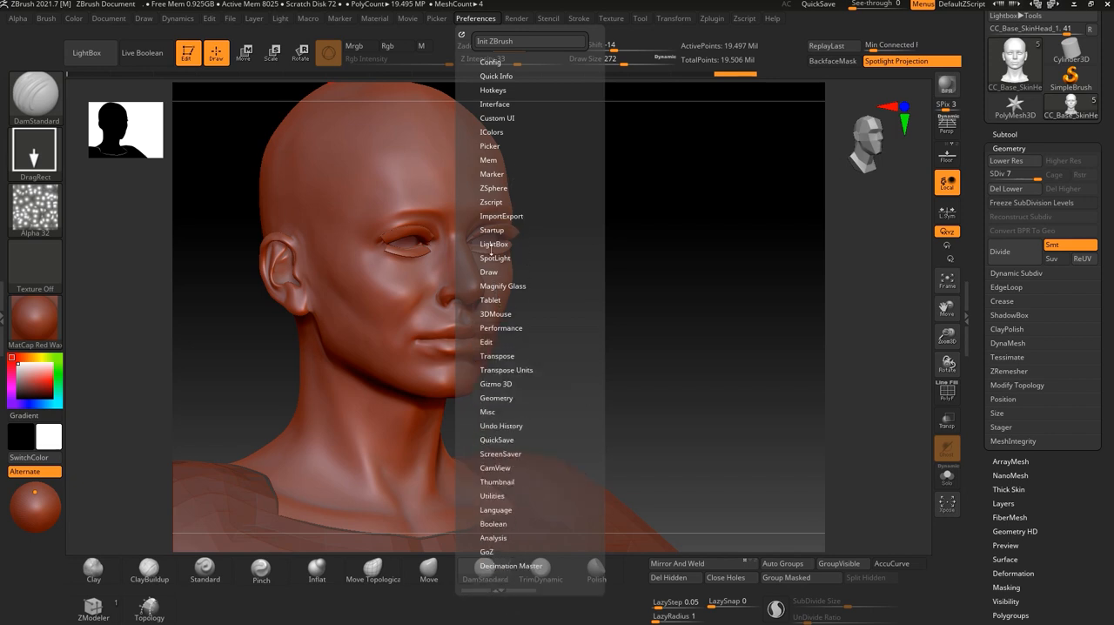
pyautogui.click(497, 273)
pyautogui.moveTo(504, 286); pyautogui.dragTo(602, 276)
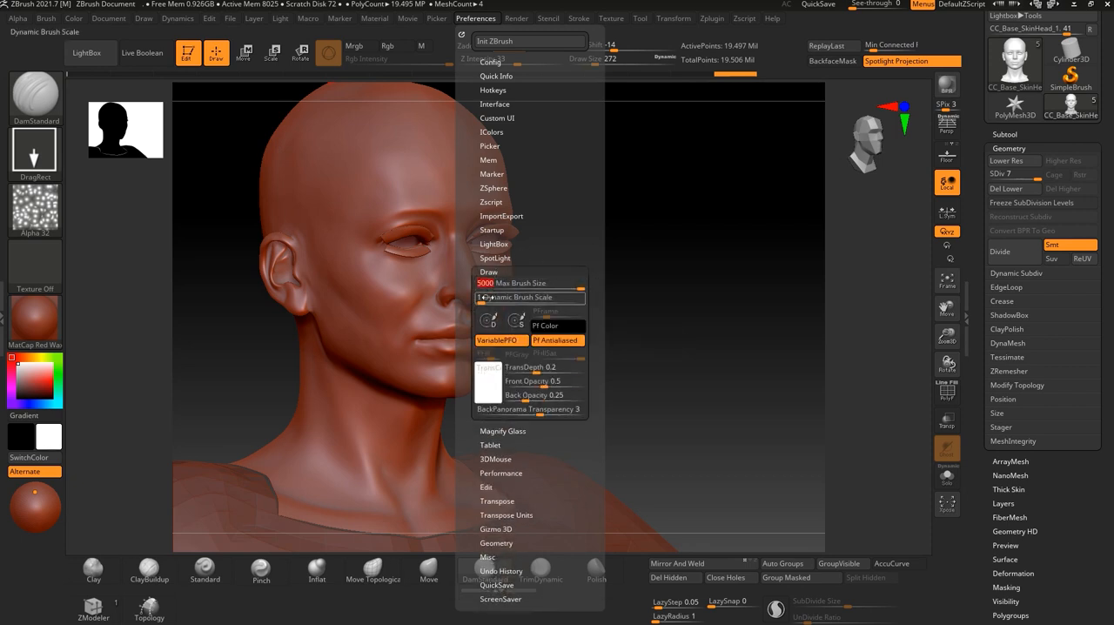
pyautogui.moveTo(487, 296); pyautogui.dragTo(492, 296)
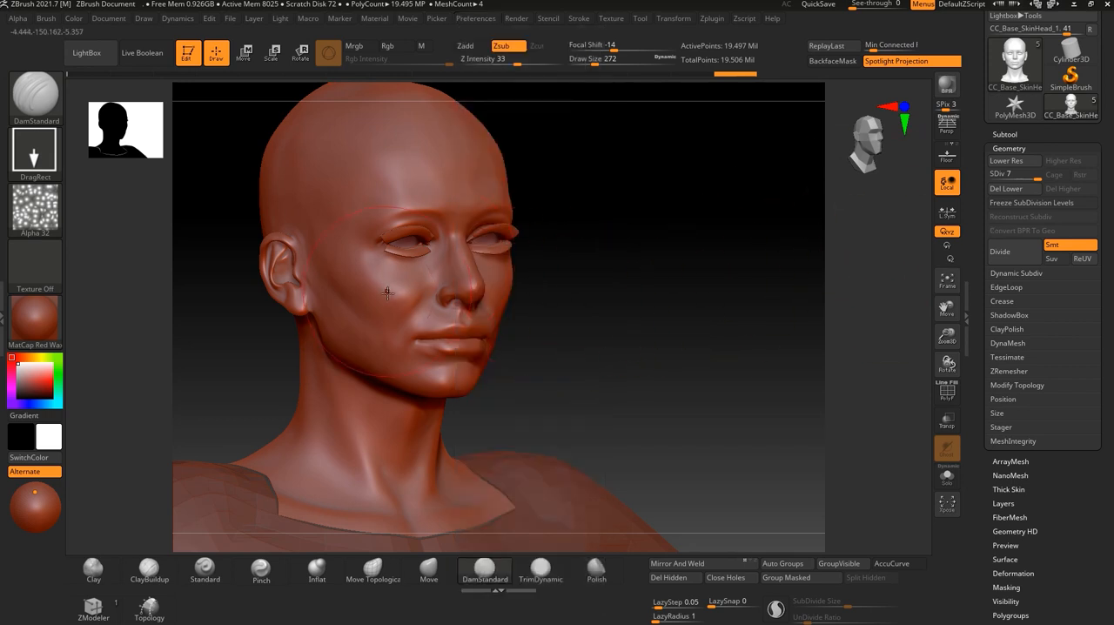
pyautogui.press('[')
pyautogui.keyDown('alt'); pyautogui.moveTo(607, 306); pyautogui.dragTo(660, 347); pyautogui.keyUp('alt')
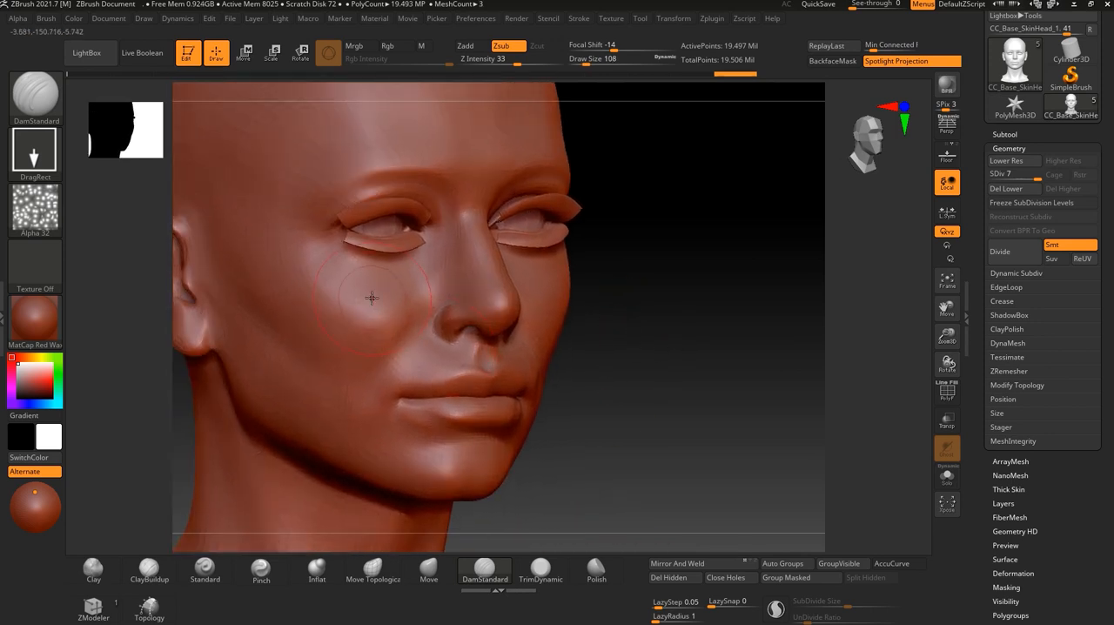
# Try the Alpha 32 pattern with the DamStandard brush on the cheek below the eye, and undo the stamp.
pyautogui.moveTo(358, 308); pyautogui.dragTo(358, 276)
pyautogui.press('ctrl')
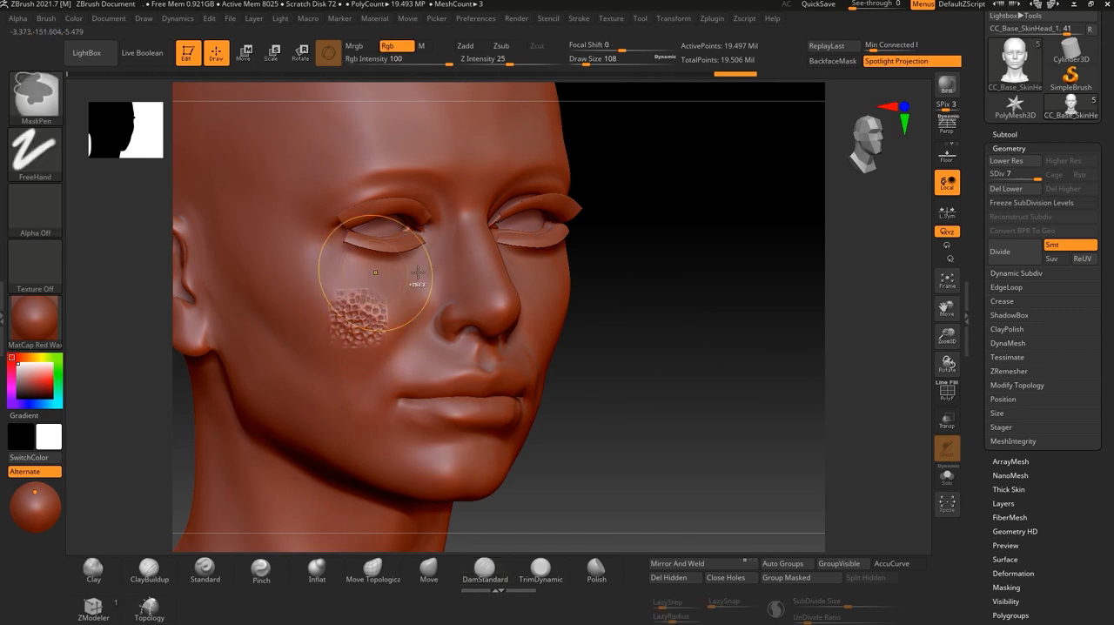
pyautogui.hotkey('ctrl', 'z')
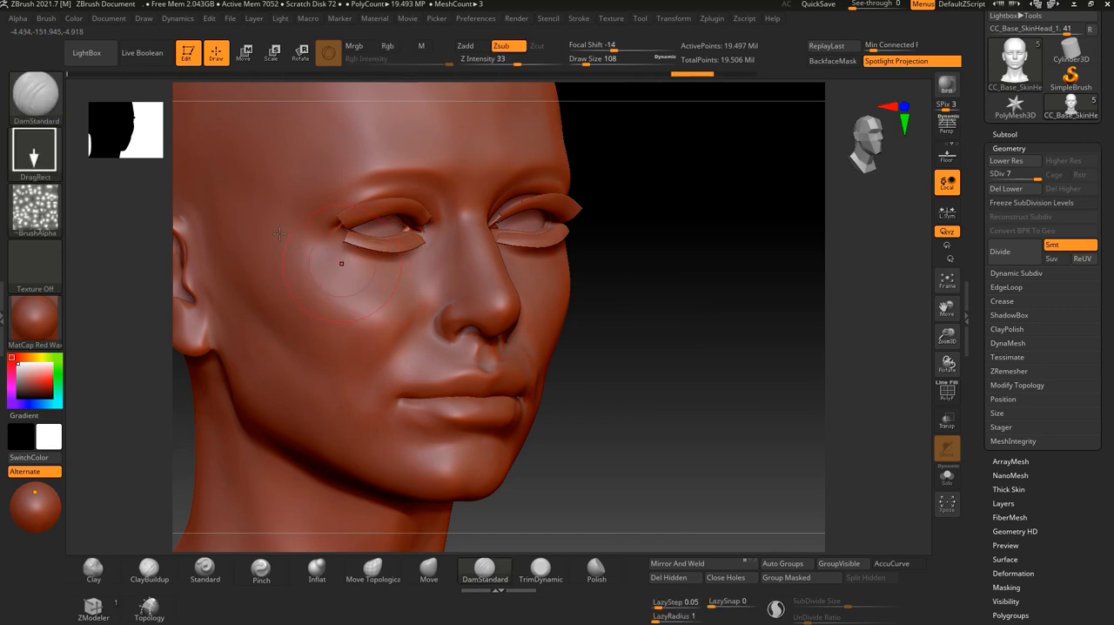
# Look over the alpha modification options and reset the DamStandard brush to the Dots stroke with no alpha.
pyautogui.click(26, 20)
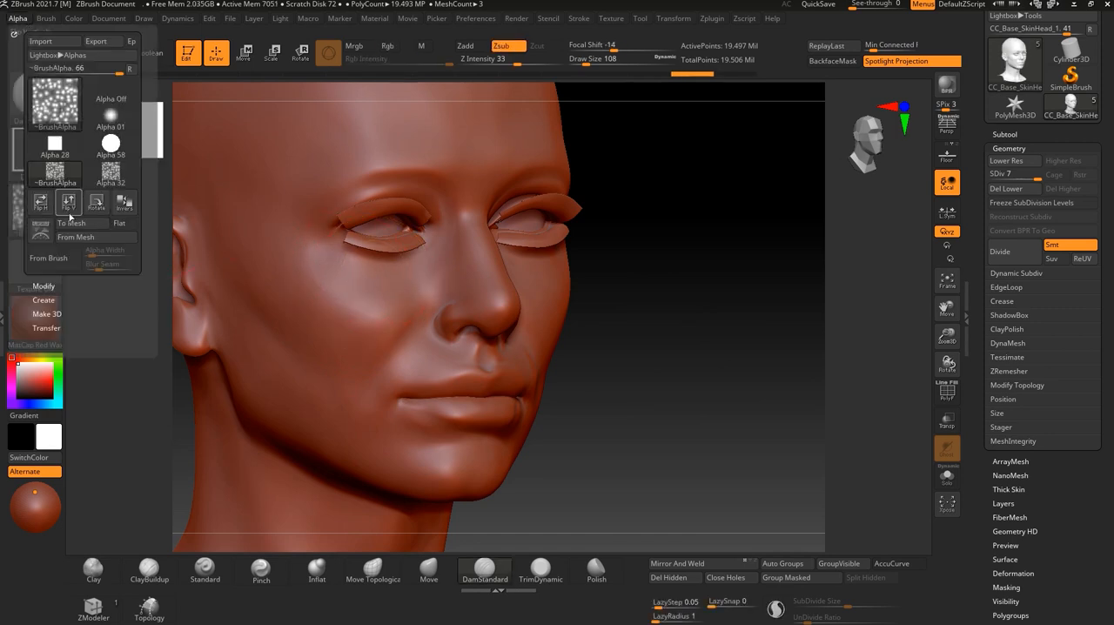
pyautogui.click(43, 286)
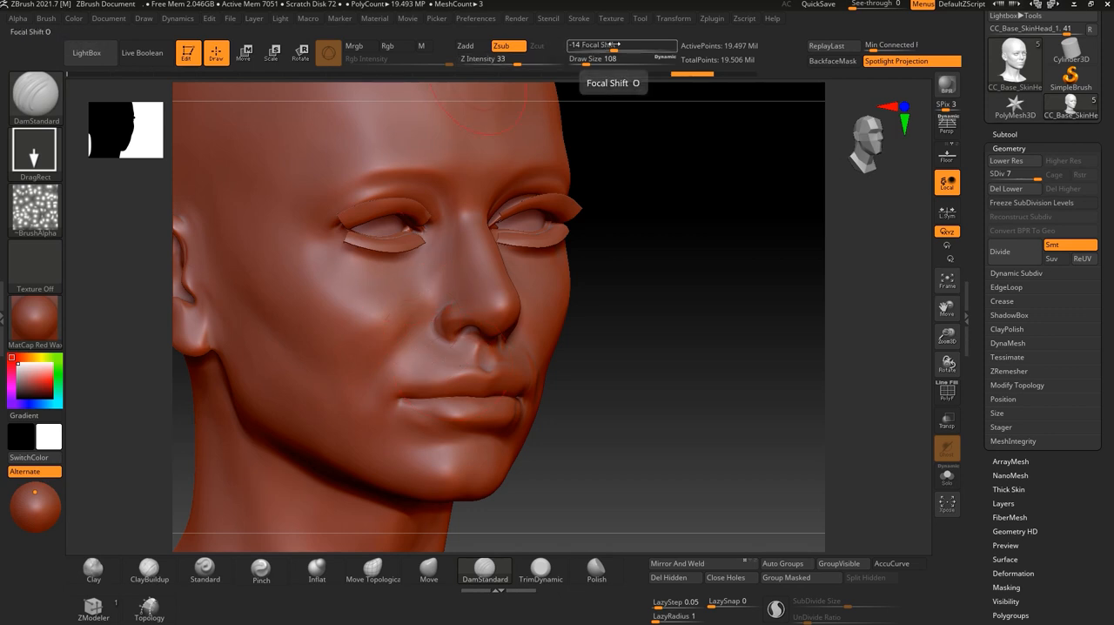
pyautogui.click(35, 207)
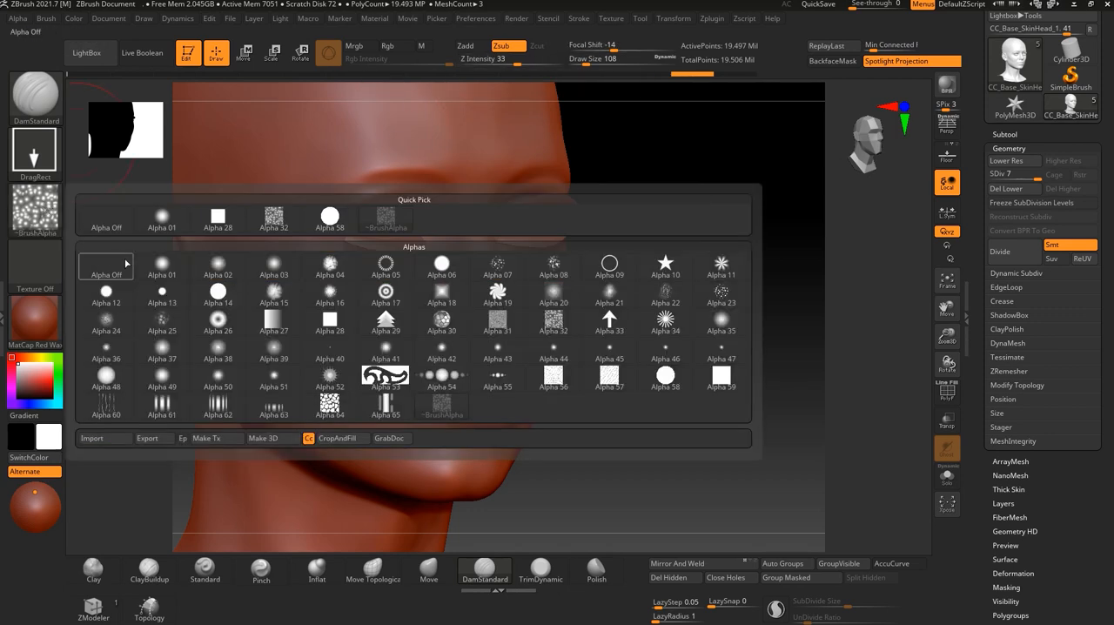
pyautogui.click(106, 227)
pyautogui.click(33, 155)
pyautogui.click(106, 162)
# Select the Standard brush and set it to the DragRect stroke with Alpha 32.
pyautogui.click(36, 93)
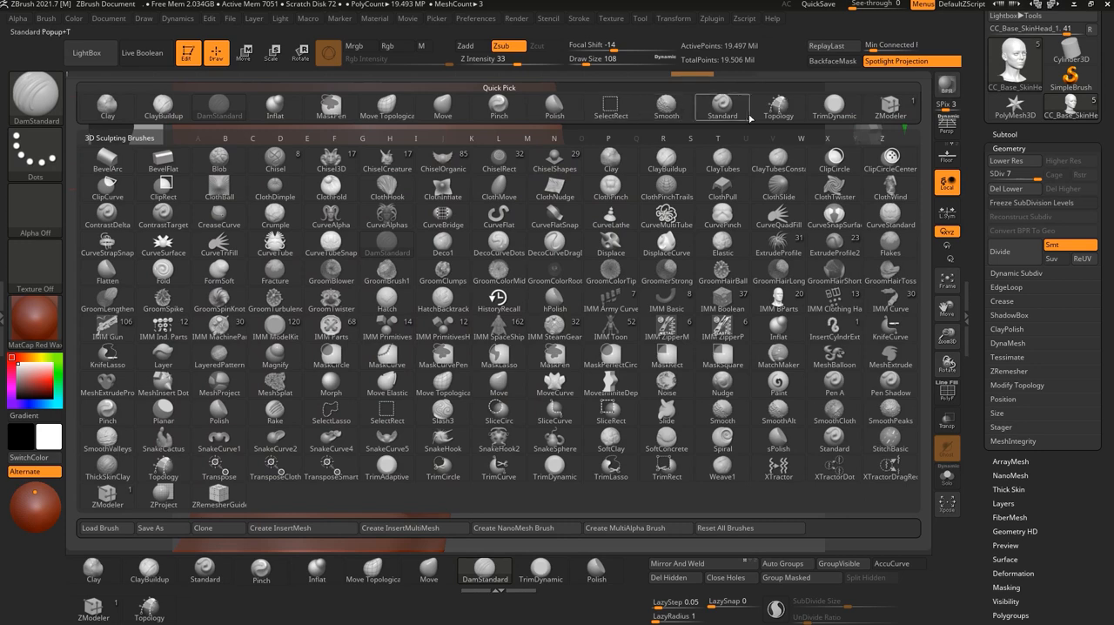
pyautogui.click(723, 104)
pyautogui.click(33, 155)
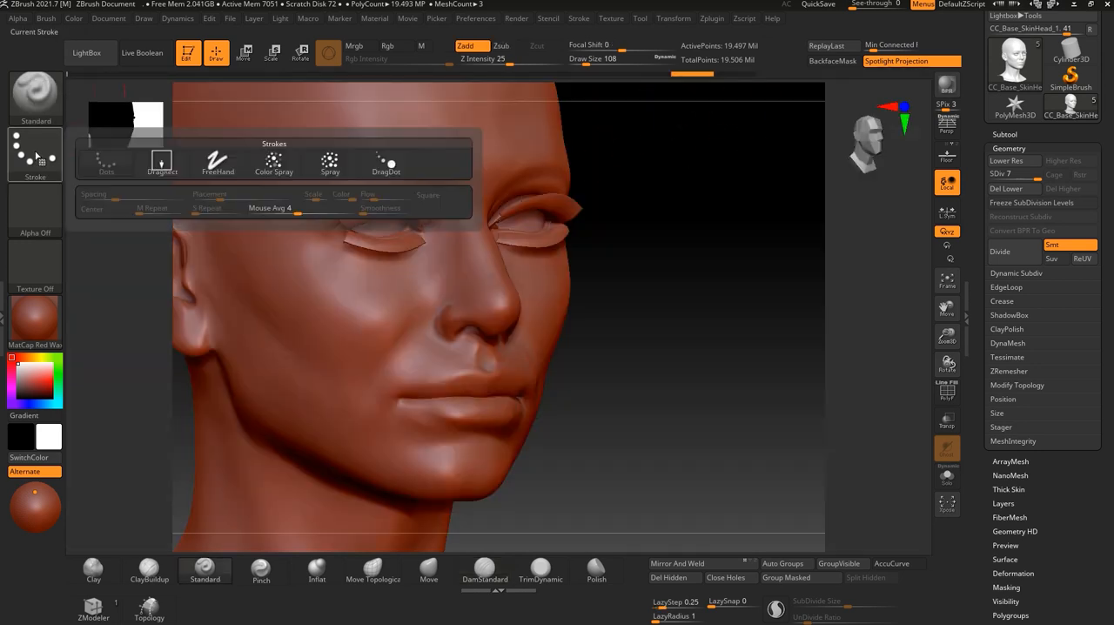
pyautogui.click(162, 162)
pyautogui.click(35, 204)
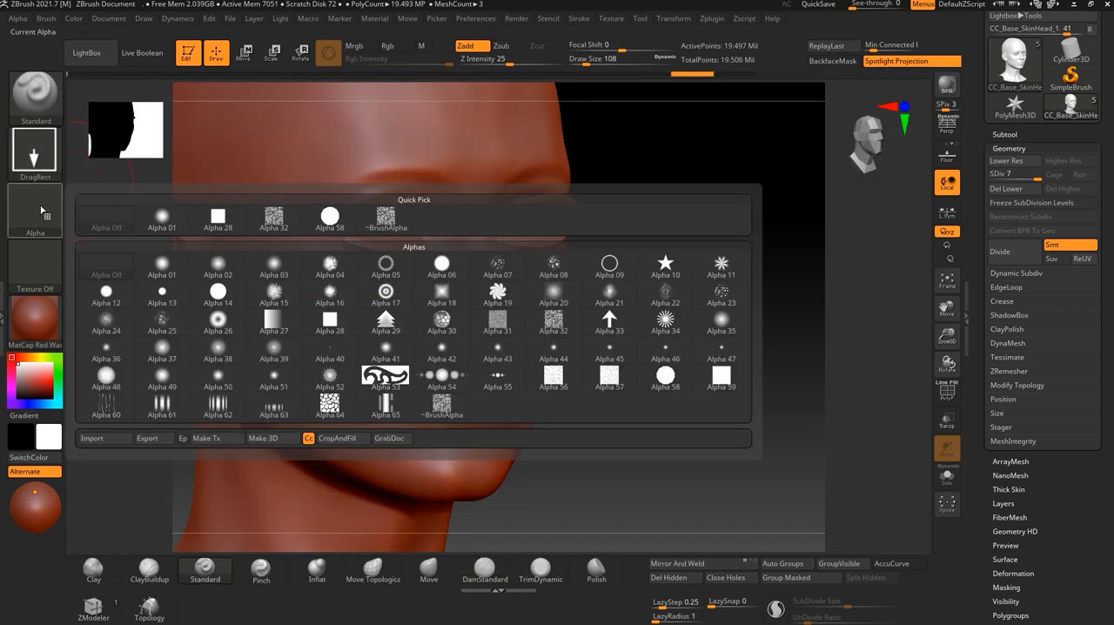
pyautogui.click(273, 218)
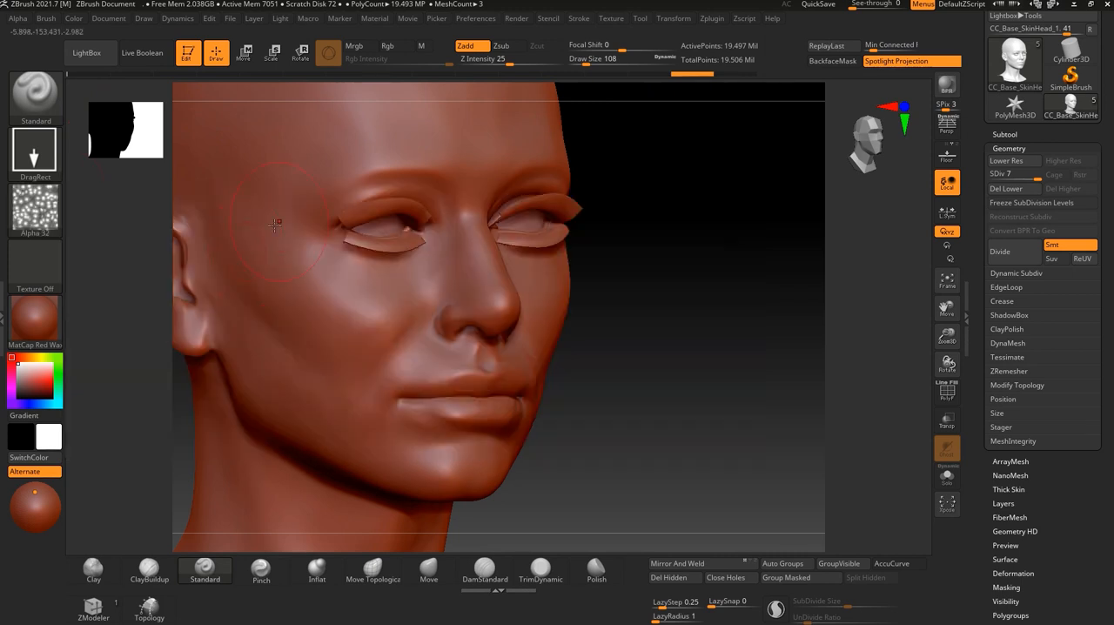
# Stamp the raised Alpha 32 pattern on the cheek below the eye and check it from the front.
pyautogui.moveTo(348, 318); pyautogui.dragTo(380, 309)
pyautogui.moveTo(635, 349); pyautogui.dragTo(466, 357)
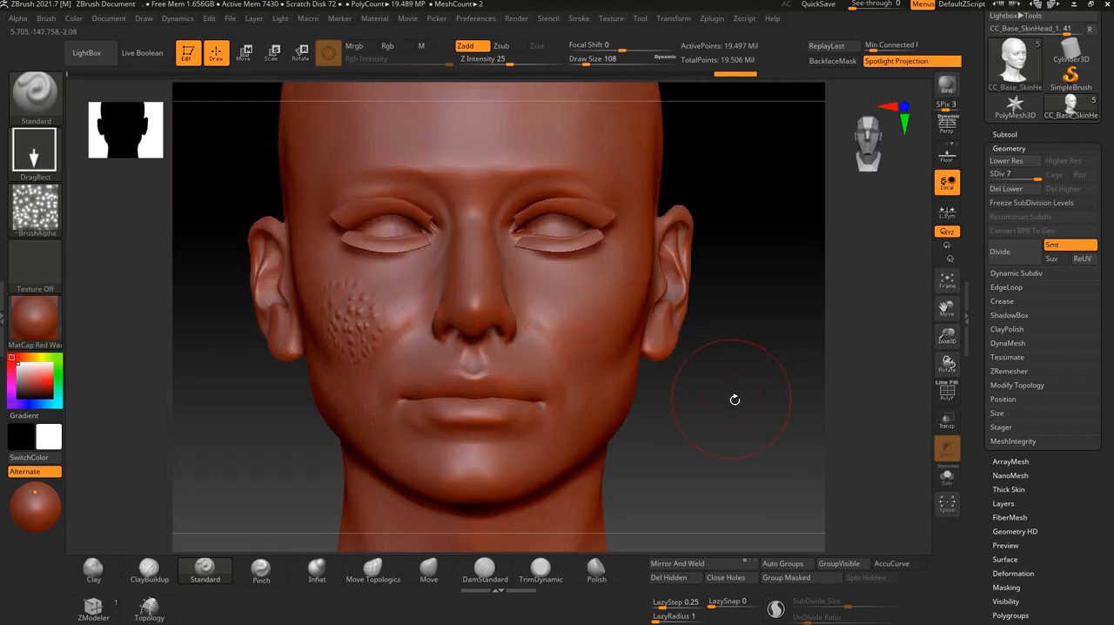
pyautogui.moveTo(731, 446)
pyautogui.keyDown('alt'); pyautogui.mouseDown()
pyautogui.moveTo(724, 423)
pyautogui.moveTo(649, 358)
pyautogui.moveTo(688, 384)
pyautogui.moveTo(702, 356)
pyautogui.moveTo(682, 365)
pyautogui.mouseUp(); pyautogui.keyUp('alt')
# Open the head's Displacement Map settings, and cancel the GoZ settings in Character Creator 4 before returning to ZBrush.
pyautogui.scroll(-5, 1079, 426)
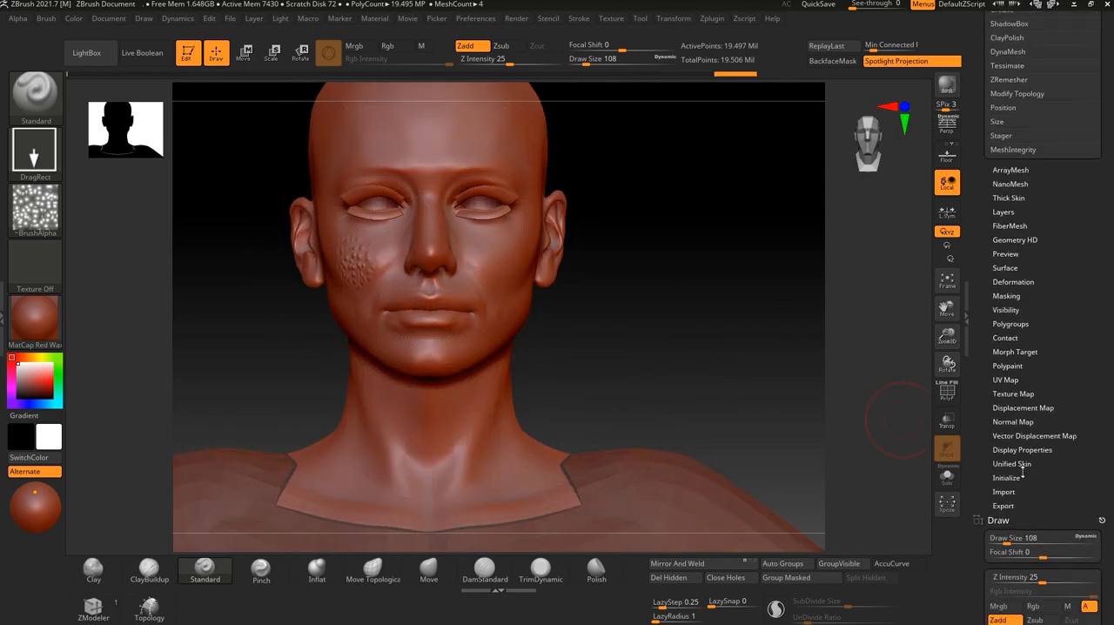
pyautogui.click(1018, 407)
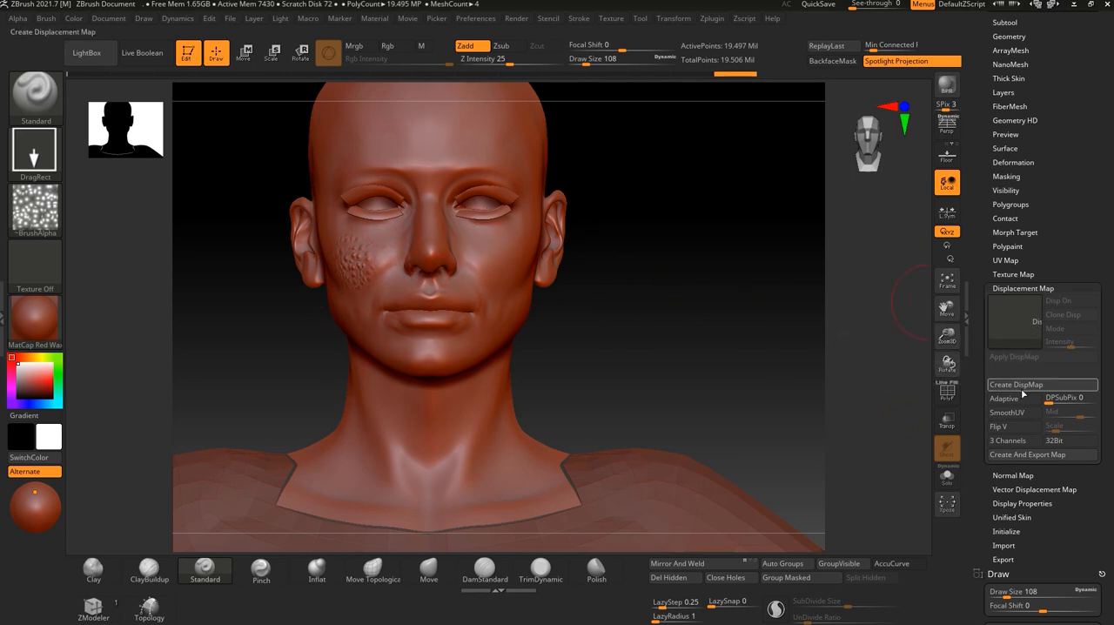
pyautogui.click(1077, 4)
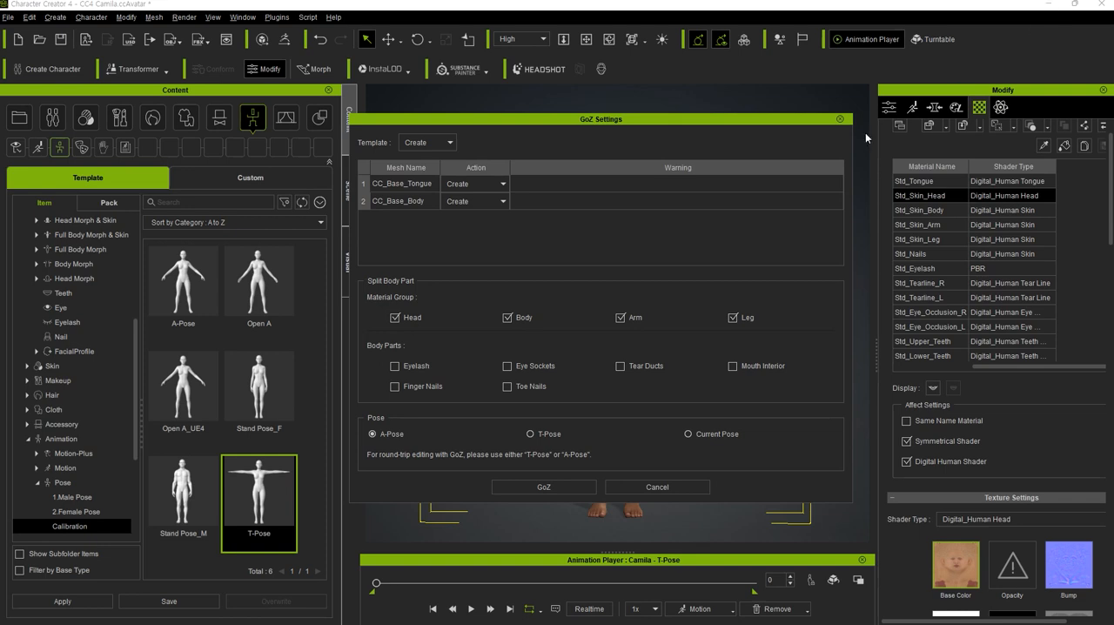
pyautogui.click(638, 486)
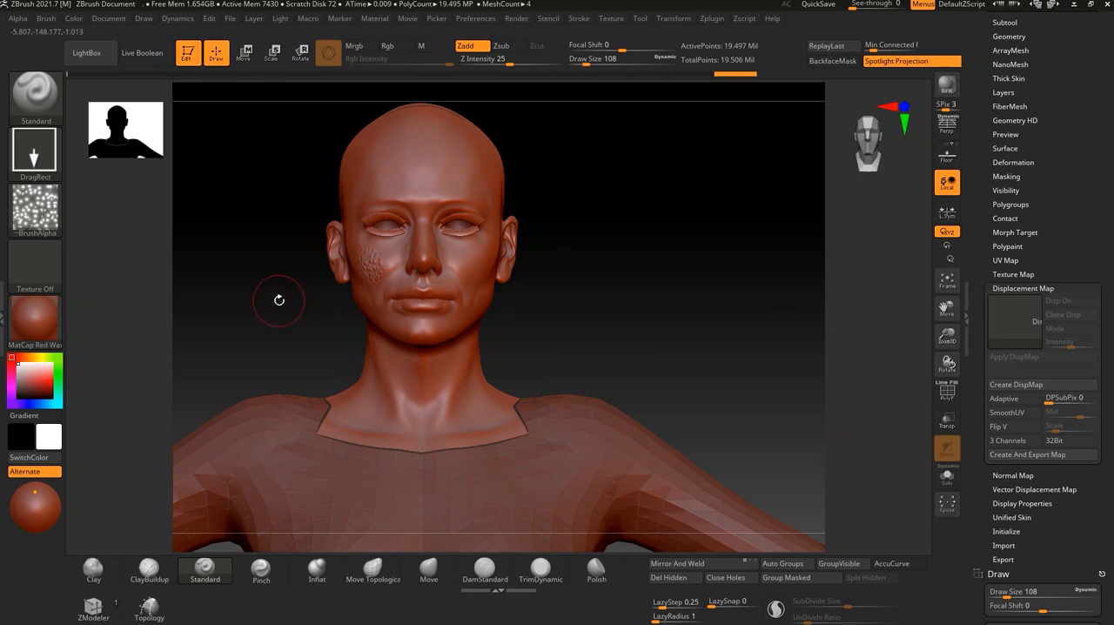
# Review the head's UV Map settings and lower its geometry to subdivision level 1, keeping the upper body in view.
pyautogui.moveTo(629, 288)
pyautogui.mouseDown()
pyautogui.moveTo(632, 313)
pyautogui.moveTo(643, 272)
pyautogui.moveTo(604, 268)
pyautogui.mouseUp()
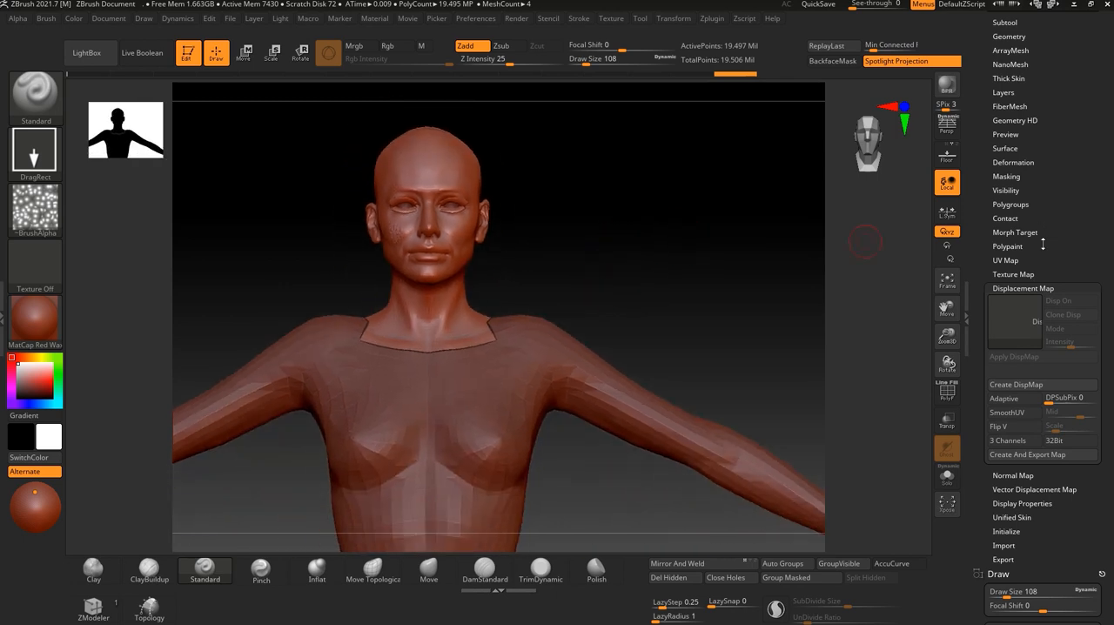
pyautogui.click(1008, 259)
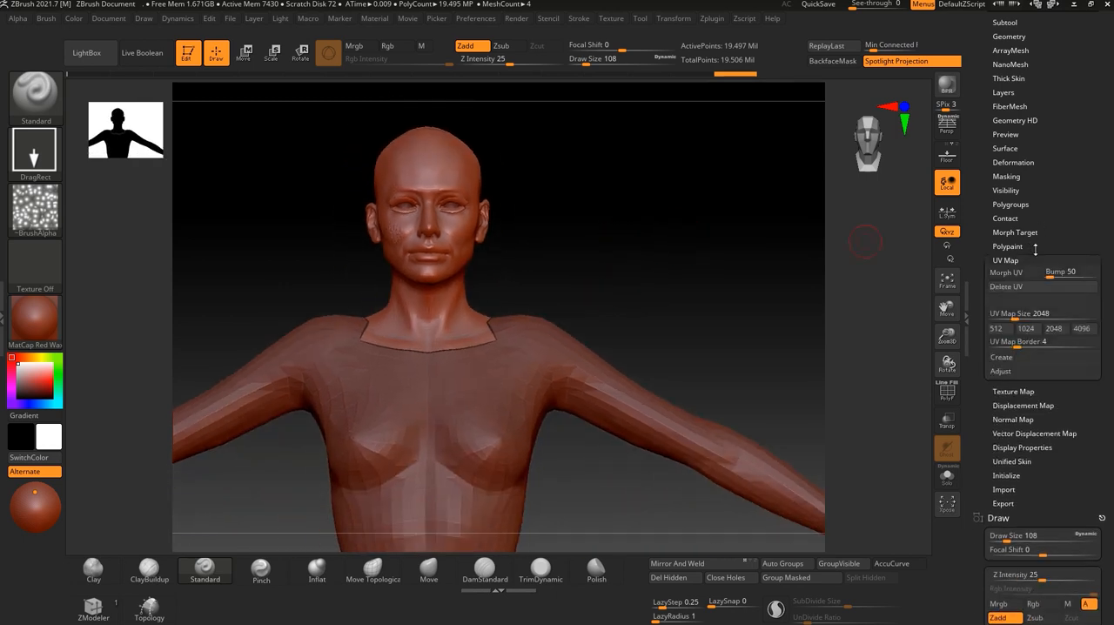
pyautogui.scroll(3, 1049, 209)
pyautogui.click(1012, 160)
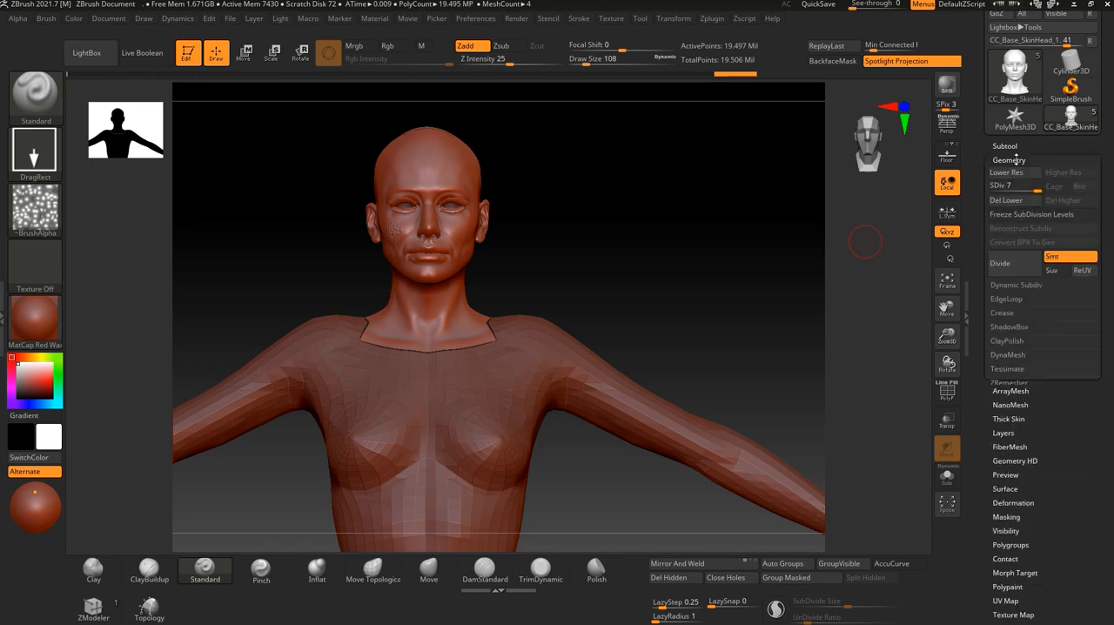
pyautogui.hotkey('shift', 'd')
pyautogui.scroll(-4, 1068, 443)
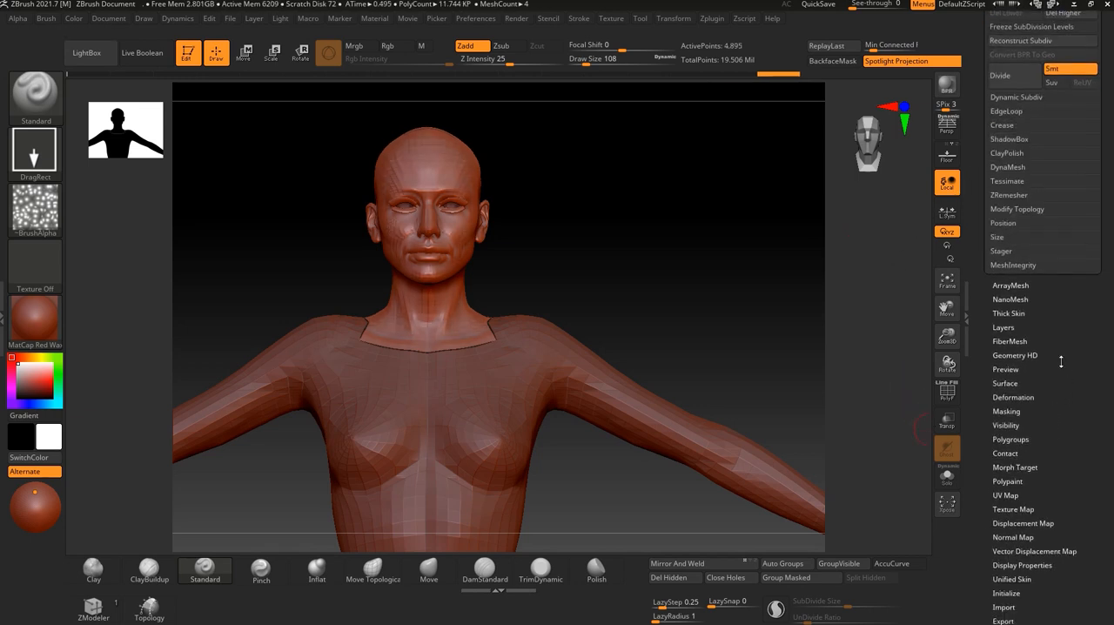
pyautogui.keyDown('alt'); pyautogui.moveTo(685, 303); pyautogui.dragTo(684, 273); pyautogui.keyUp('alt')
pyautogui.scroll(-5, 1059, 468)
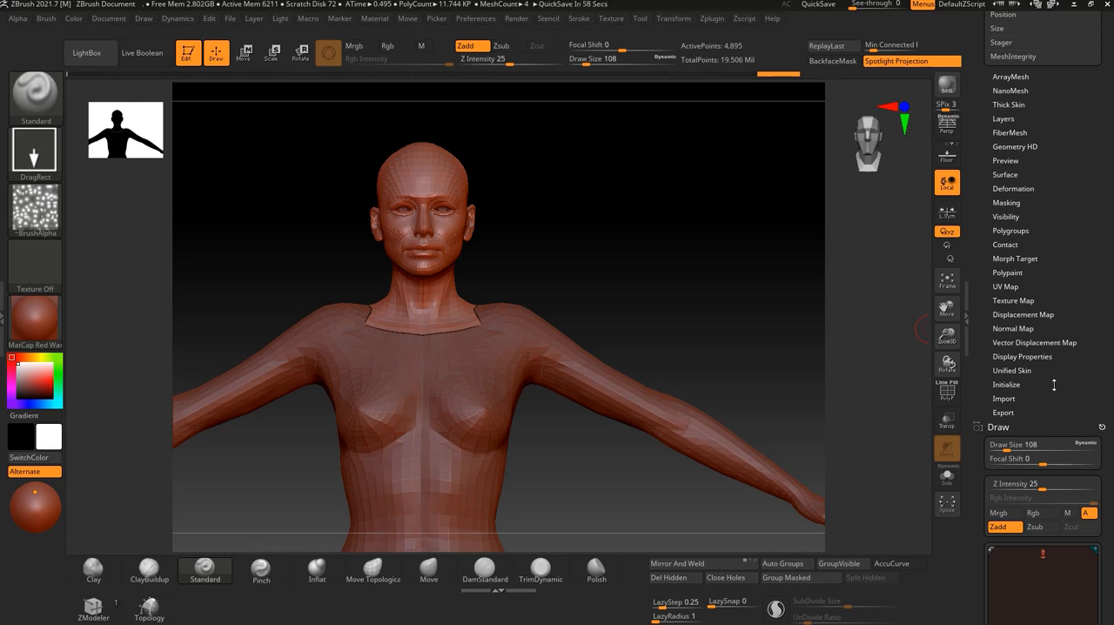
pyautogui.moveTo(576, 288); pyautogui.dragTo(633, 262)
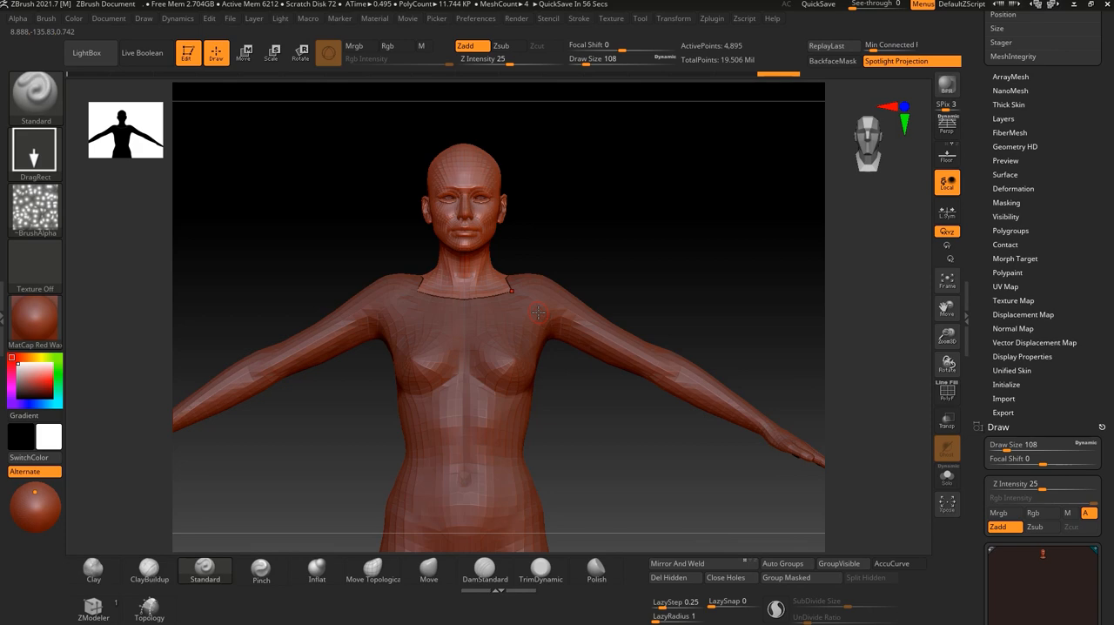
# Switch to Character Creator 4, open the file chooser for the head's Displacement texture slot, cancel it, and return to ZBrush.
pyautogui.hotkey('alt', 'Tab')
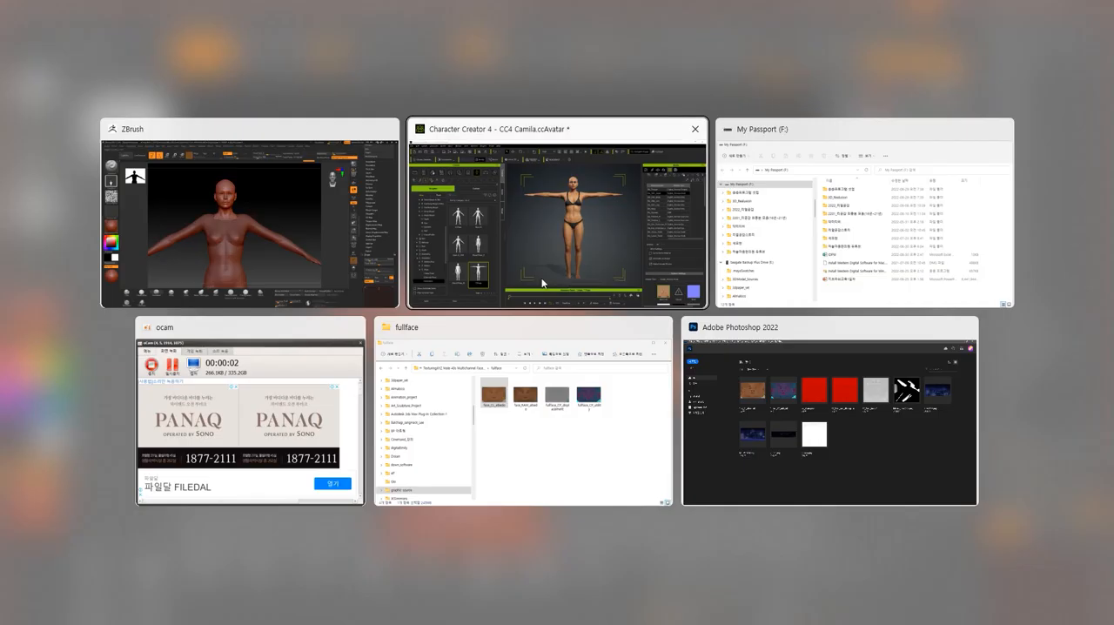
pyautogui.scroll(-5, 975, 401)
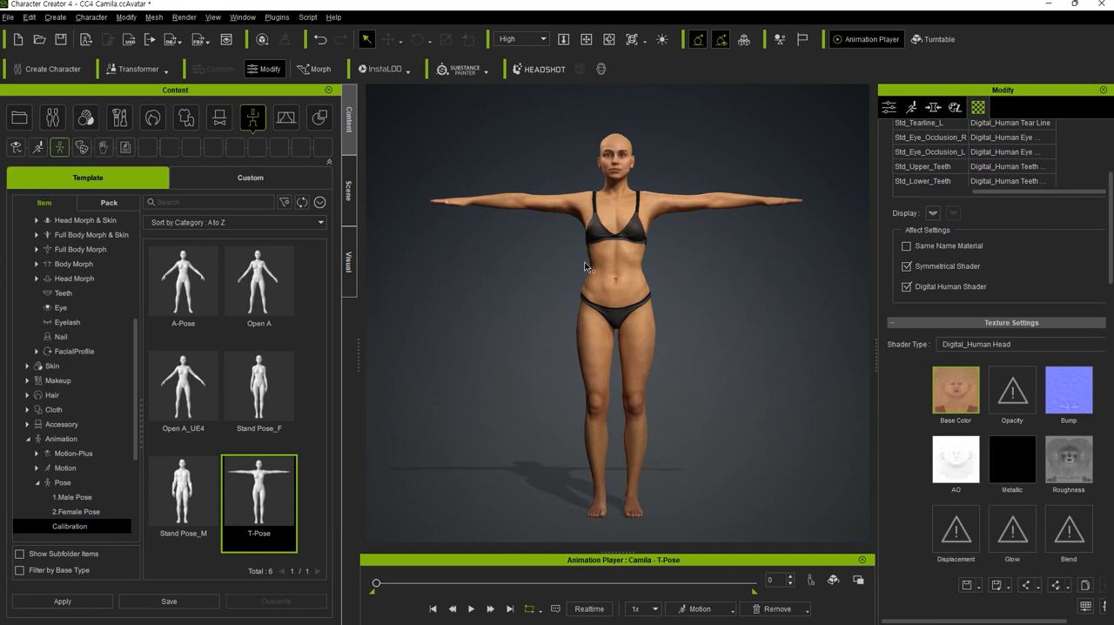
pyautogui.scroll(-2, 956, 469)
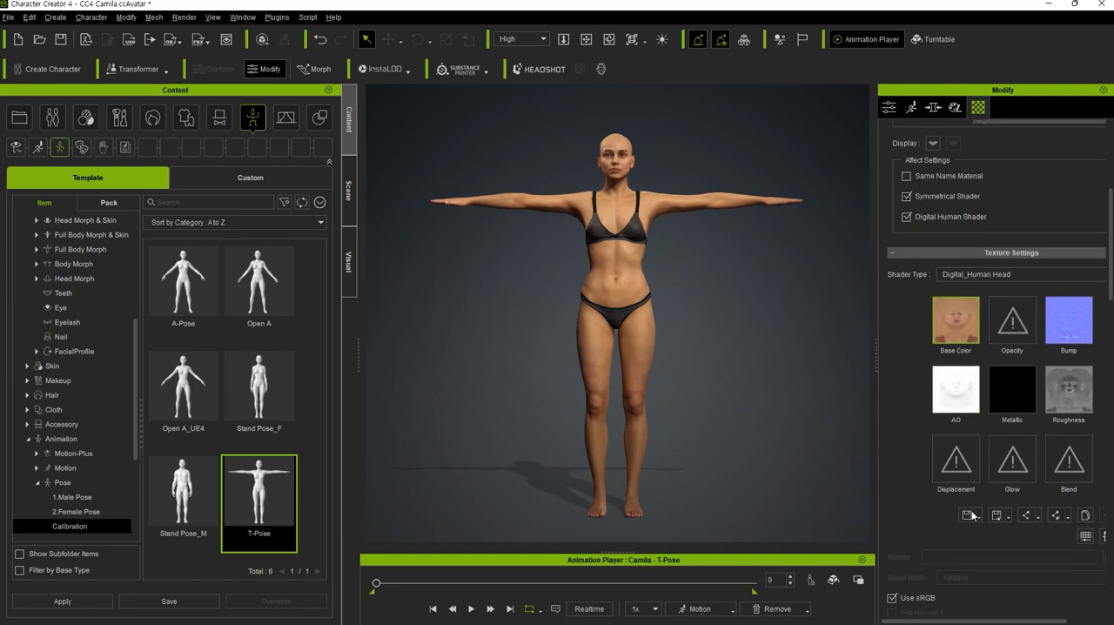
pyautogui.doubleClick(952, 457)
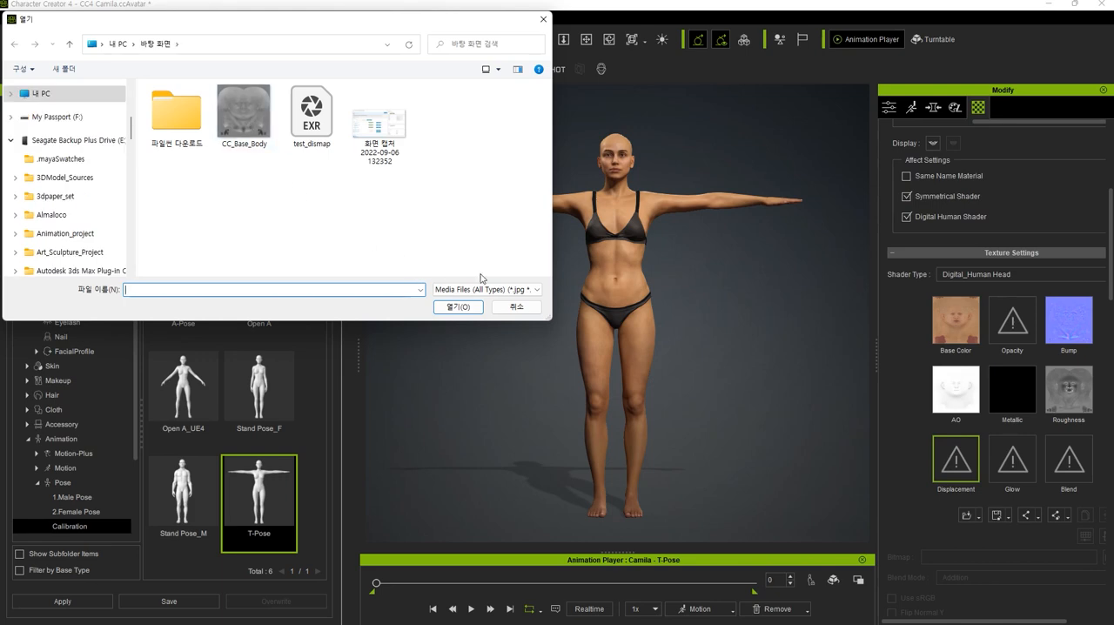
pyautogui.click(516, 307)
pyautogui.click(1045, 12)
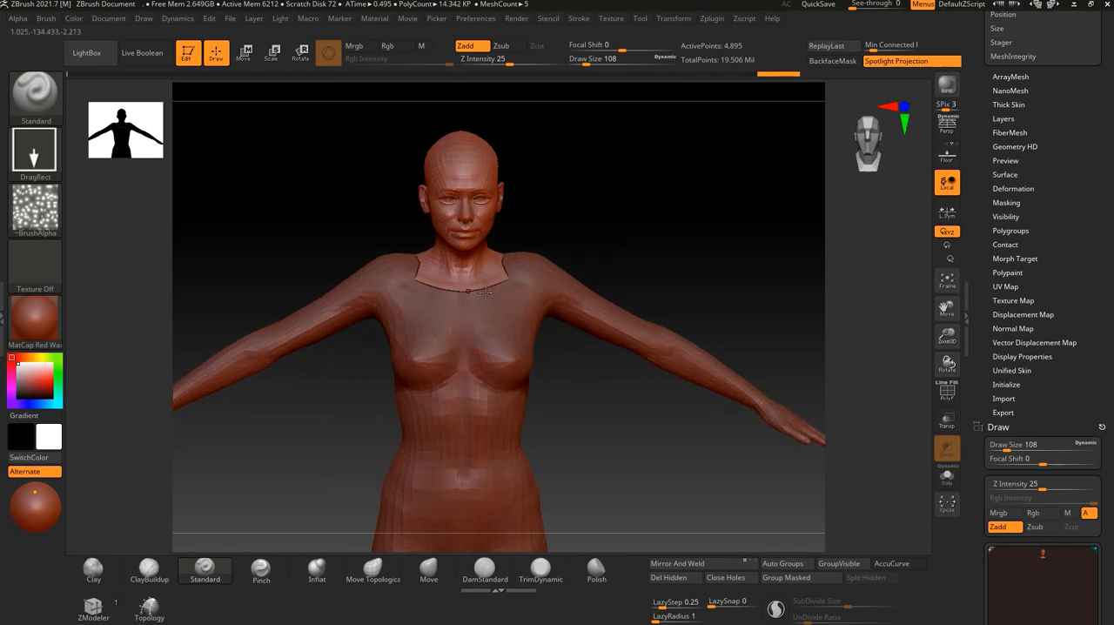
# Examine the split model's face, neck seam and upper body at subdivision level 1 from the front and side.
pyautogui.keyDown('alt'); pyautogui.moveTo(687, 198); pyautogui.dragTo(647, 263); pyautogui.keyUp('alt')
pyautogui.keyDown('alt'); pyautogui.moveTo(645, 313); pyautogui.dragTo(658, 259); pyautogui.keyUp('alt')
pyautogui.moveTo(1070, 140); pyautogui.dragTo(1062, 242)
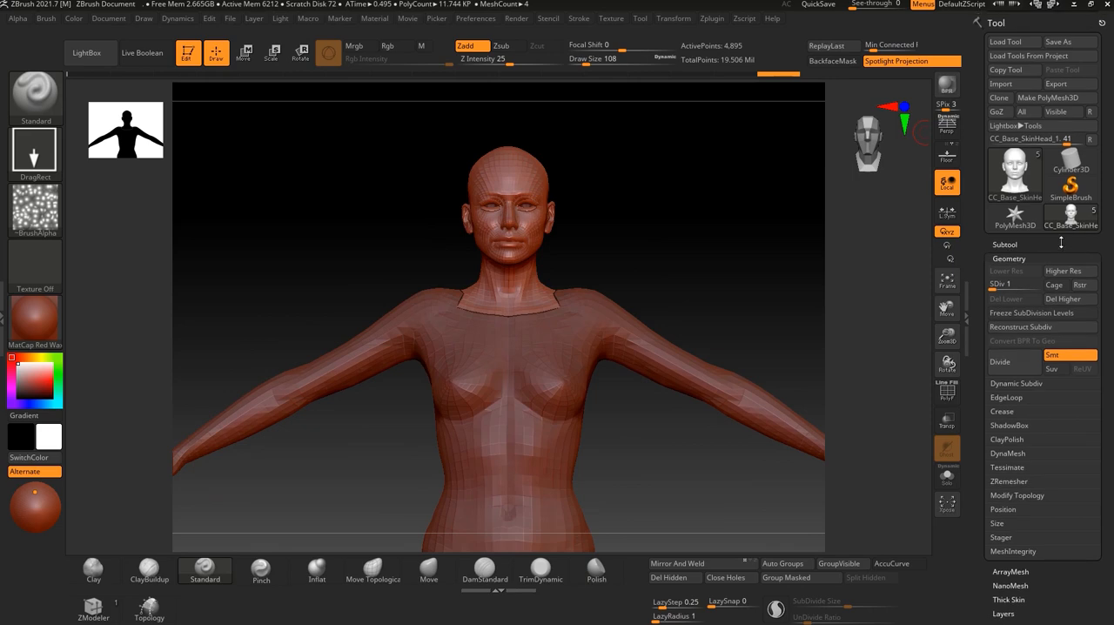
pyautogui.hotkey('alt', 'Tab')
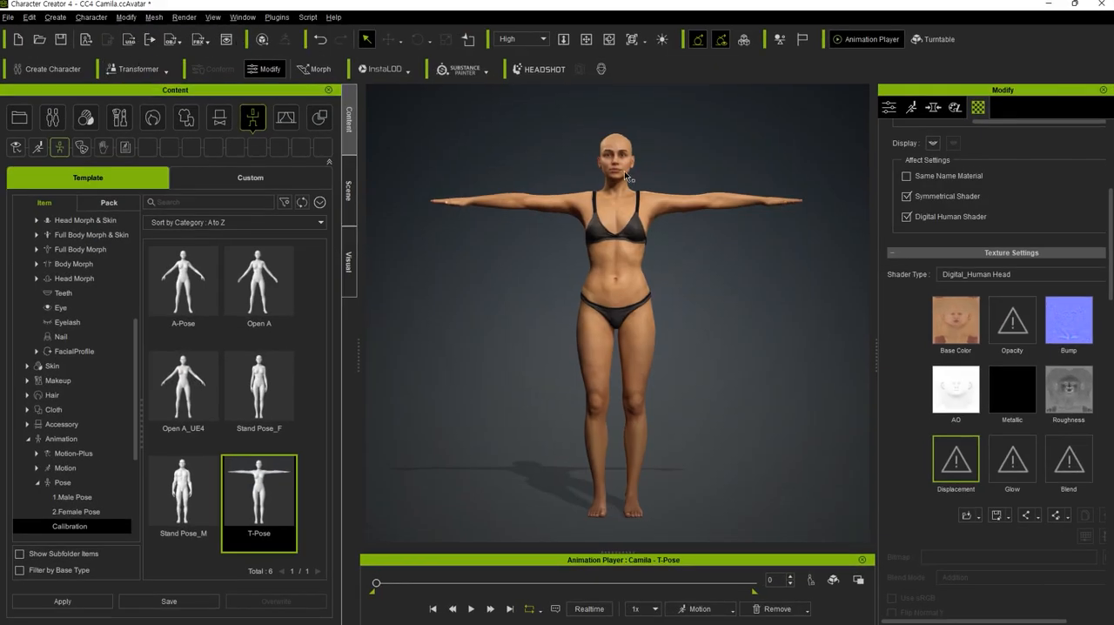
pyautogui.hotkey('alt', 'Tab')
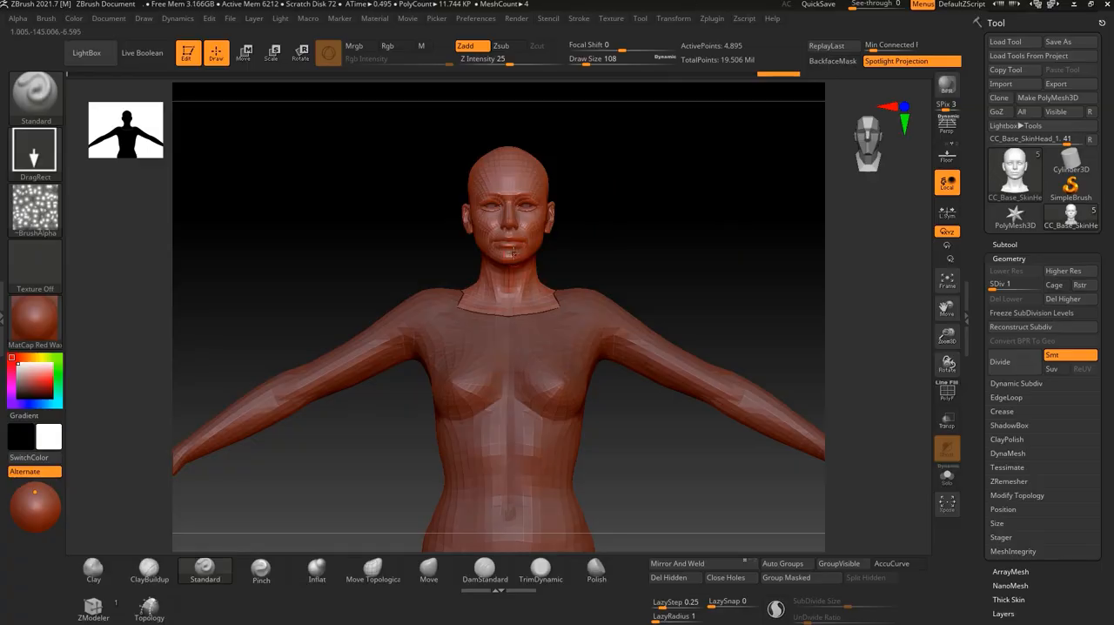
pyautogui.keyDown('alt'); pyautogui.moveTo(642, 223); pyautogui.dragTo(674, 336); pyautogui.keyUp('alt')
pyautogui.keyDown('alt'); pyautogui.moveTo(677, 270); pyautogui.dragTo(783, 318); pyautogui.keyUp('alt')
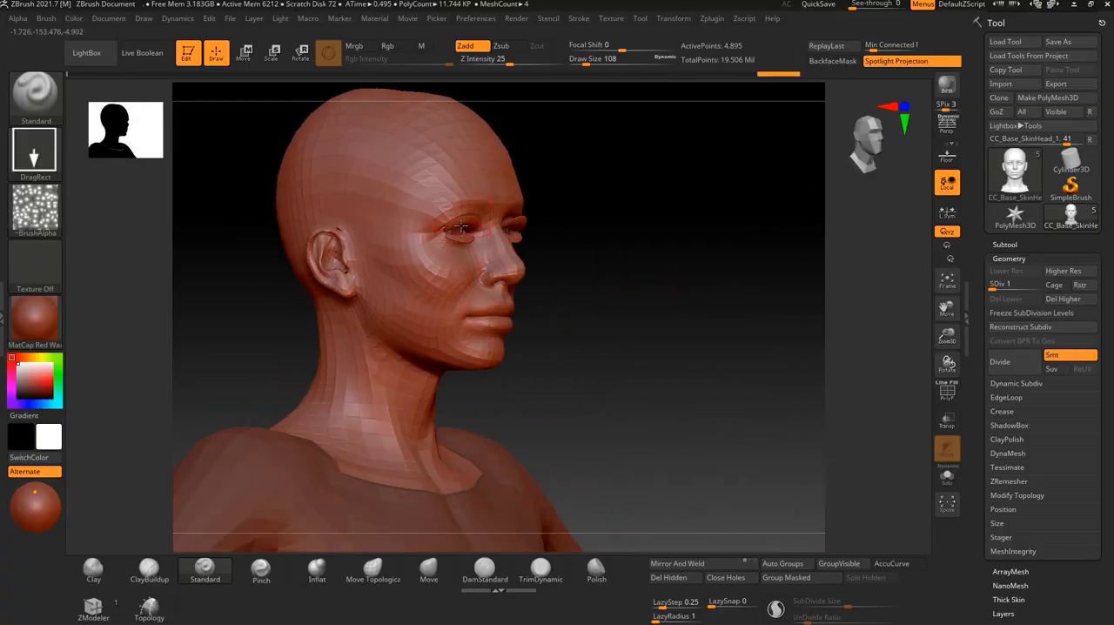
pyautogui.moveTo(580, 374); pyautogui.dragTo(505, 318)
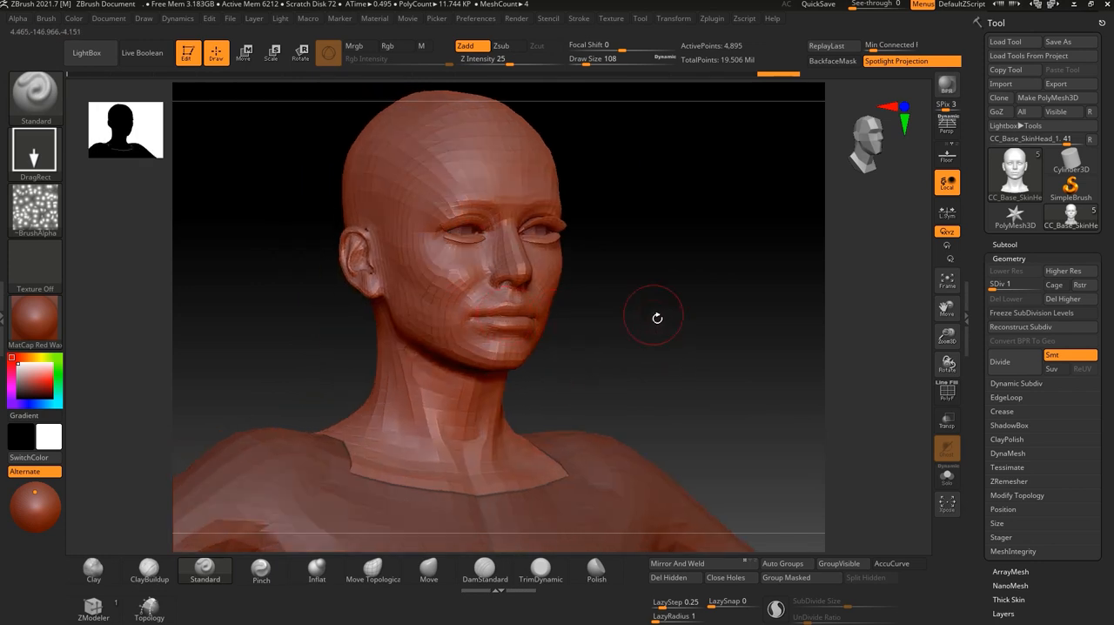
pyautogui.keyDown('shift'); pyautogui.moveTo(652, 313); pyautogui.dragTo(691, 338); pyautogui.keyUp('shift')
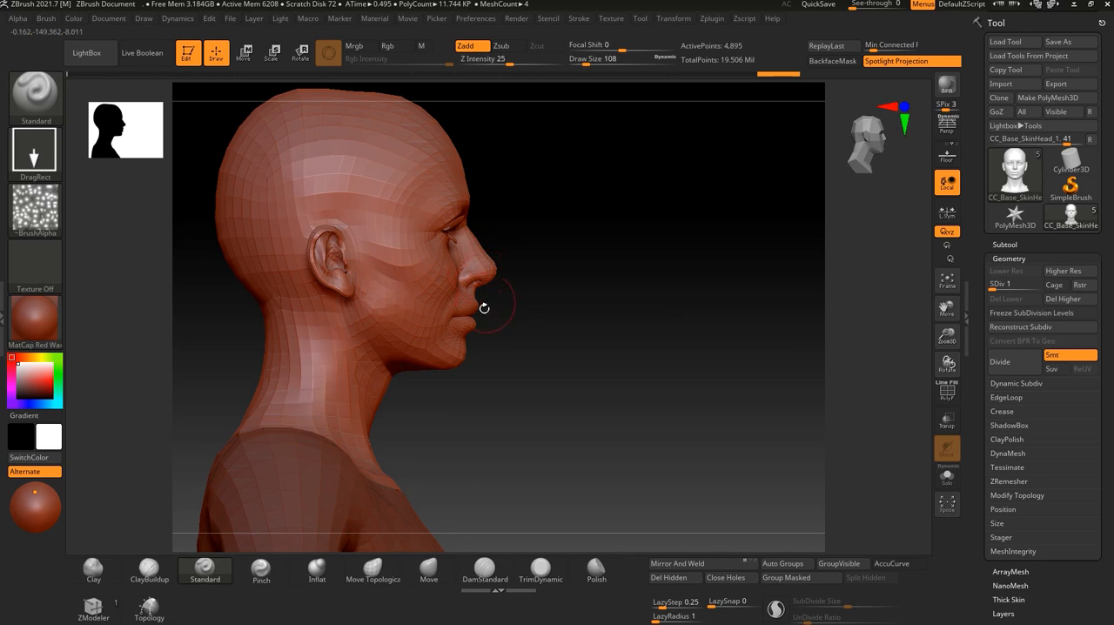
pyautogui.moveTo(490, 343)
pyautogui.keyDown('shift'); pyautogui.mouseDown()
pyautogui.moveTo(525, 391)
pyautogui.moveTo(551, 347)
pyautogui.moveTo(579, 329)
pyautogui.mouseUp(); pyautogui.keyUp('shift')
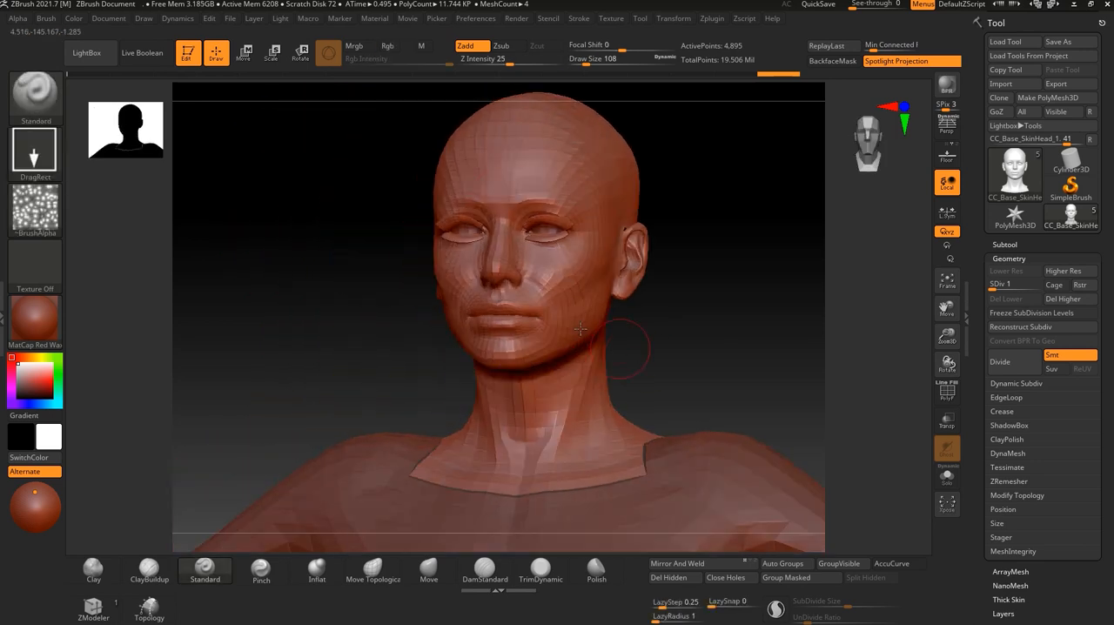
pyautogui.keyDown('shift'); pyautogui.moveTo(738, 329); pyautogui.dragTo(599, 298); pyautogui.keyUp('shift')
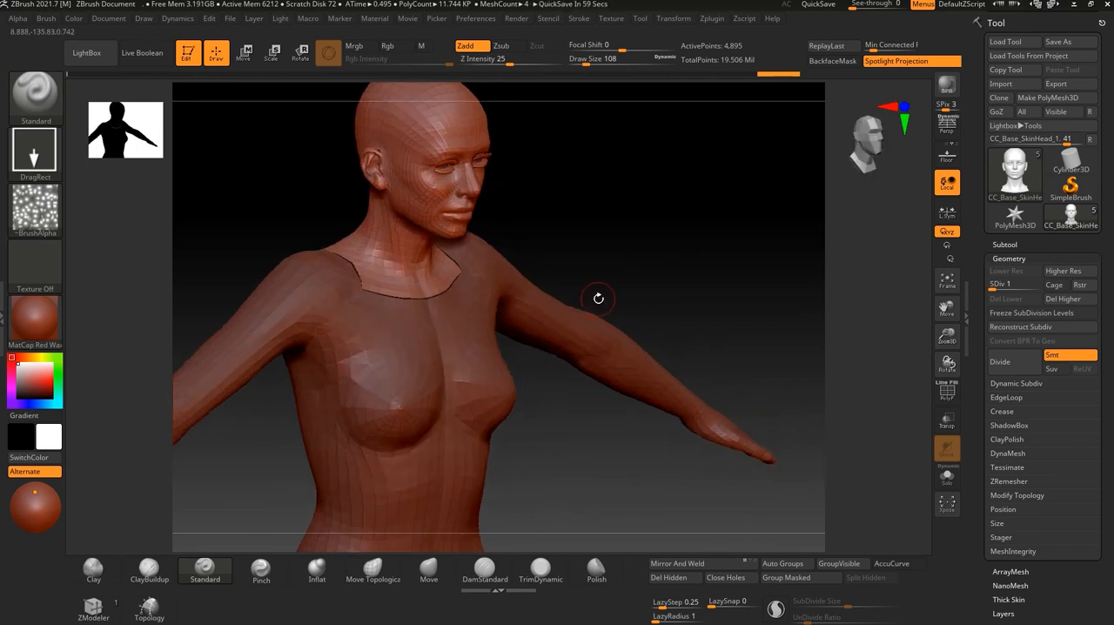
pyautogui.keyDown('alt'); pyautogui.moveTo(570, 252); pyautogui.dragTo(530, 317); pyautogui.keyUp('alt')
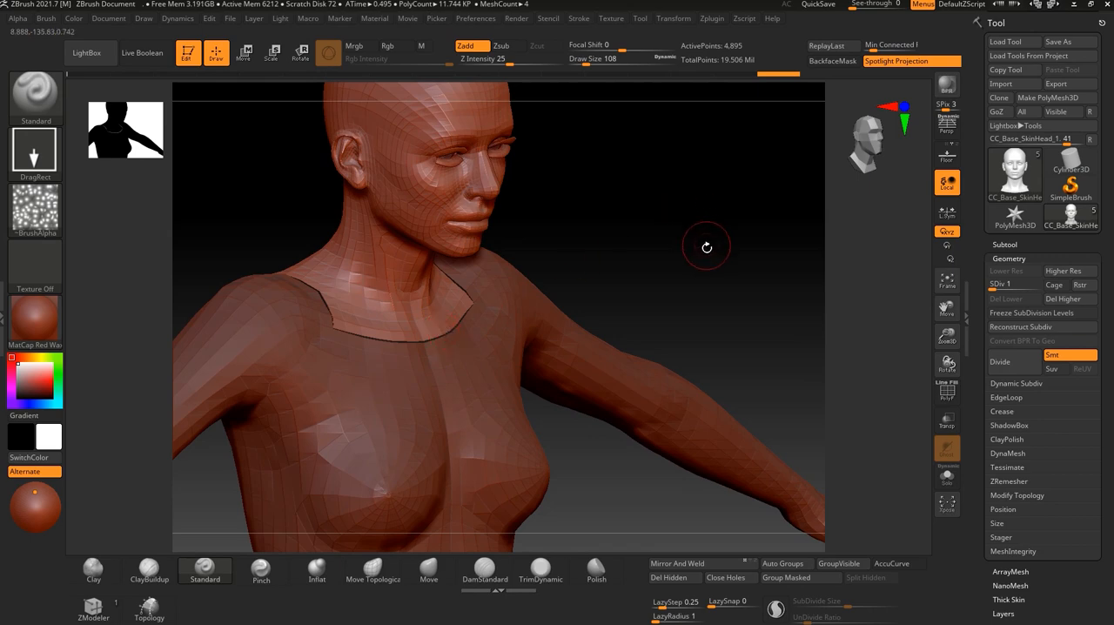
pyautogui.keyDown('shift'); pyautogui.moveTo(706, 246); pyautogui.dragTo(699, 247); pyautogui.keyUp('shift')
pyautogui.keyDown('alt'); pyautogui.moveTo(679, 204); pyautogui.dragTo(664, 241); pyautogui.keyUp('alt')
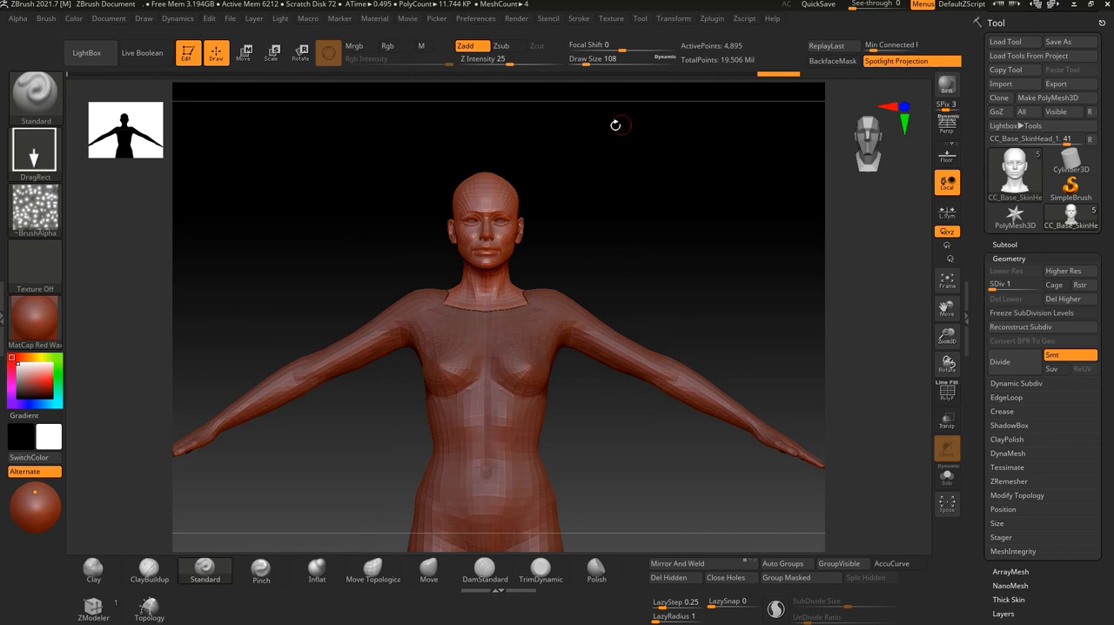
pyautogui.keyDown('alt'); pyautogui.moveTo(405, 168); pyautogui.dragTo(407, 194); pyautogui.keyUp('alt')
# Send the whole character from Character Creator 4 to ZBrush through GoZ in A-Pose with the Create template and no split body parts.
pyautogui.press('super+Tab')
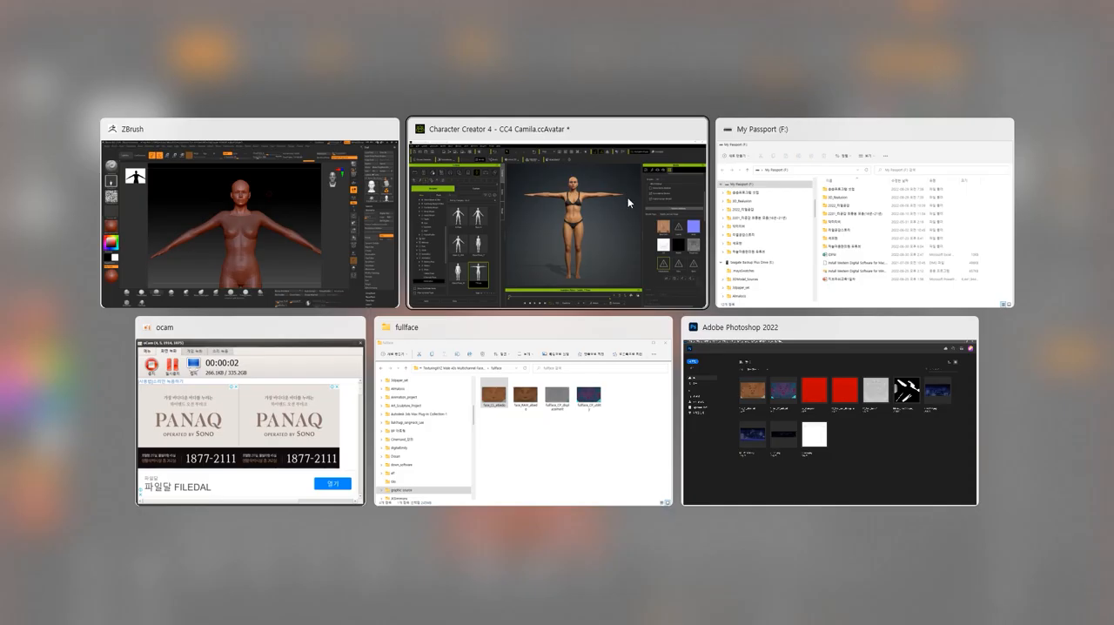
pyautogui.click(600, 211)
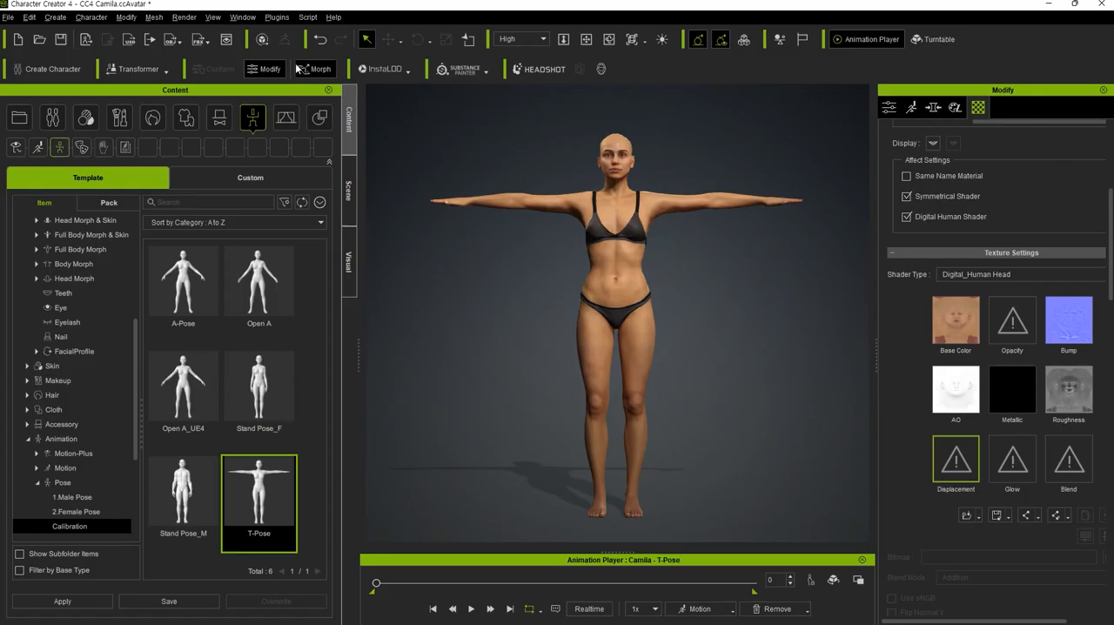
pyautogui.click(615, 283)
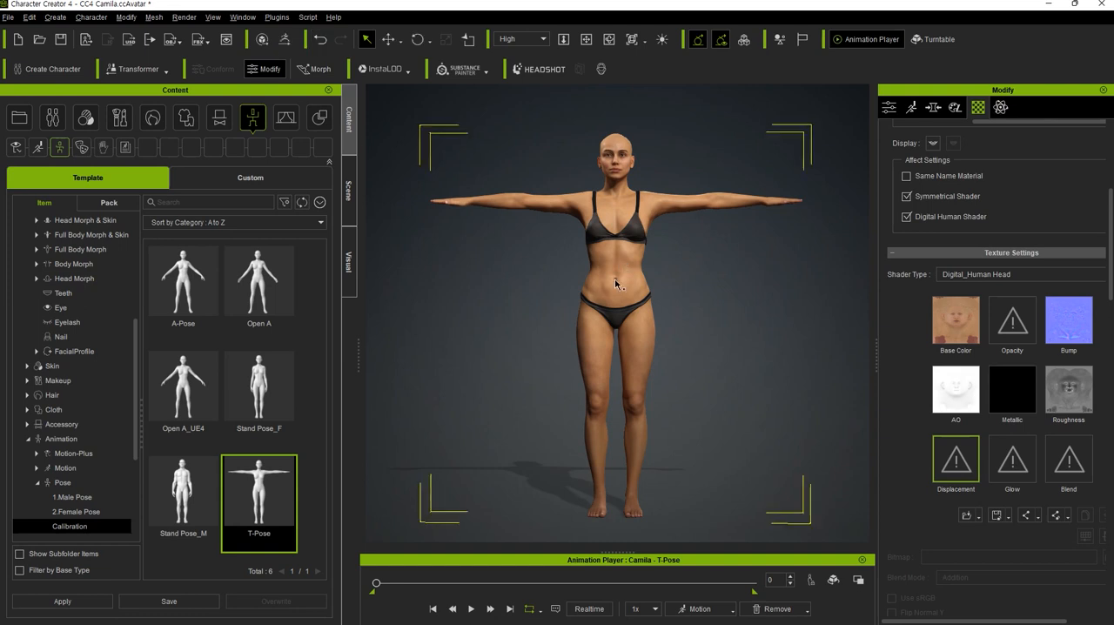
pyautogui.click(286, 40)
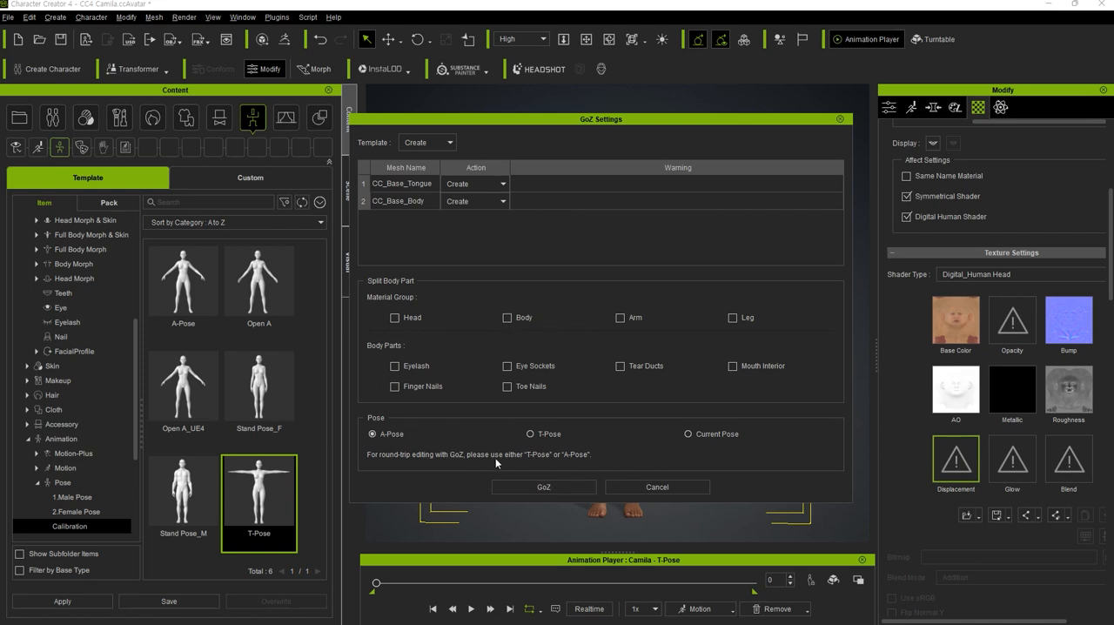
pyautogui.click(545, 487)
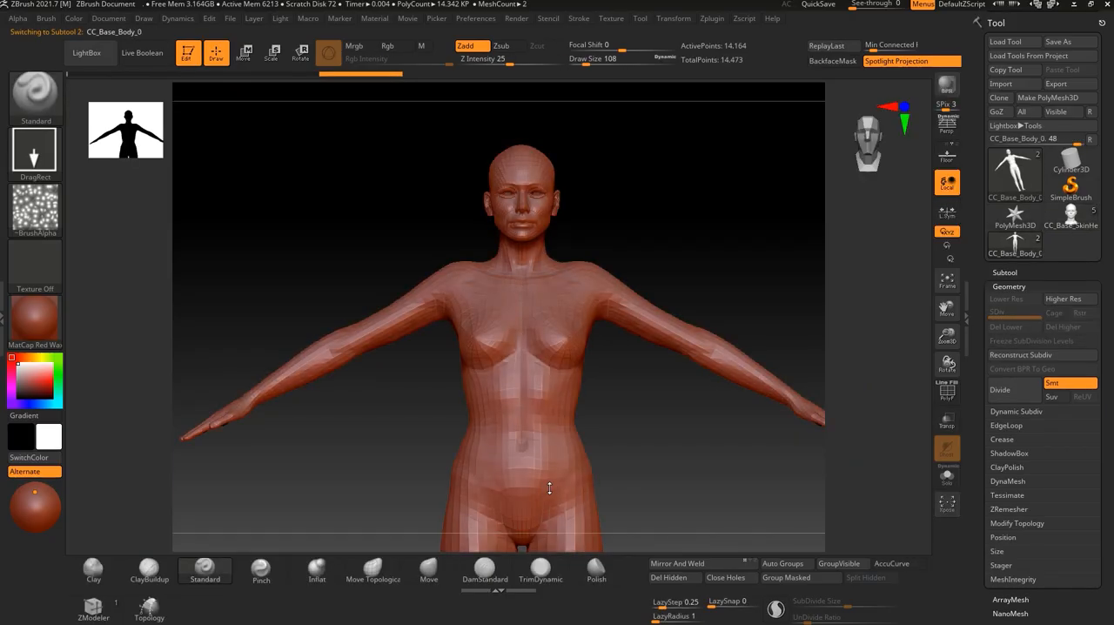
pyautogui.moveTo(645, 429); pyautogui.dragTo(779, 369)
# Switch to the split CC_Base_SkinHead tool and inspect its head, body, arm and leg subtools.
pyautogui.click(1086, 214)
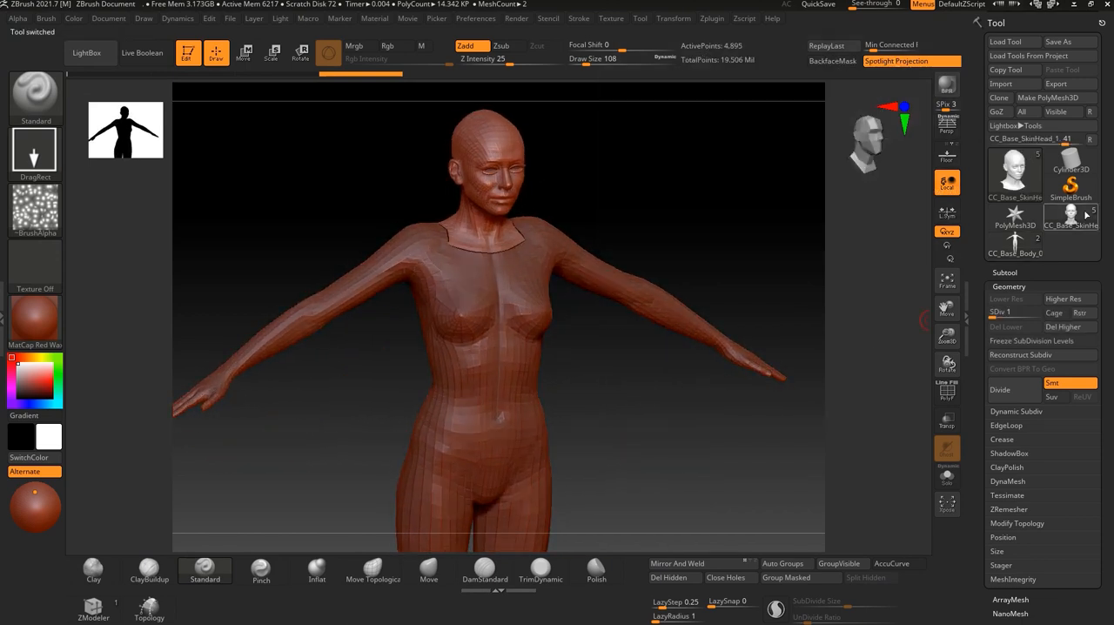
pyautogui.click(1027, 275)
pyautogui.moveTo(1025, 336)
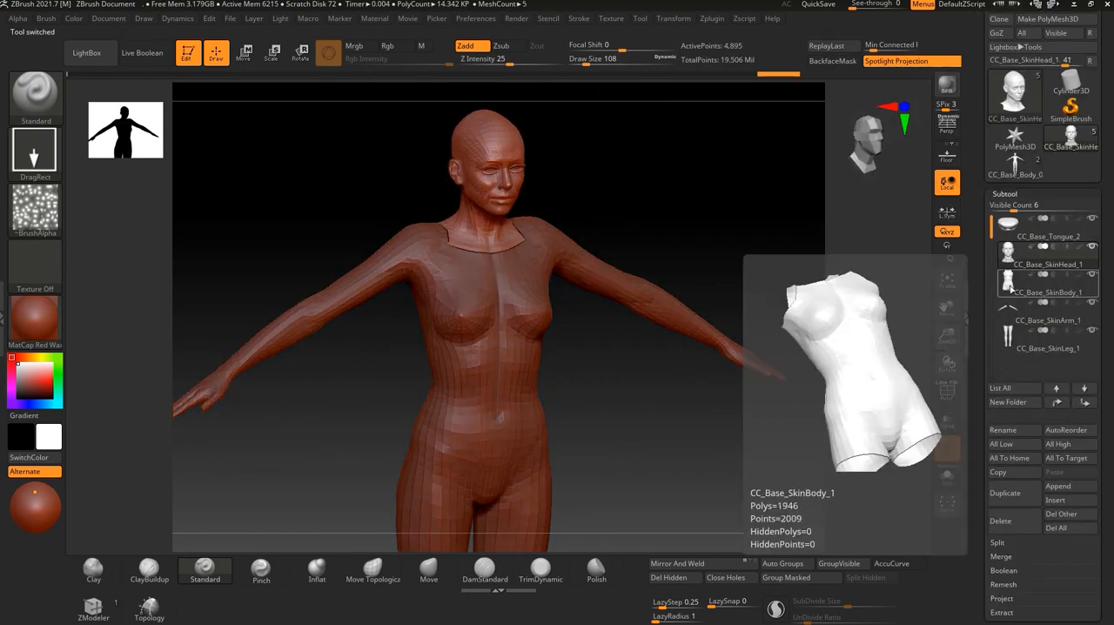
pyautogui.moveTo(1011, 253)
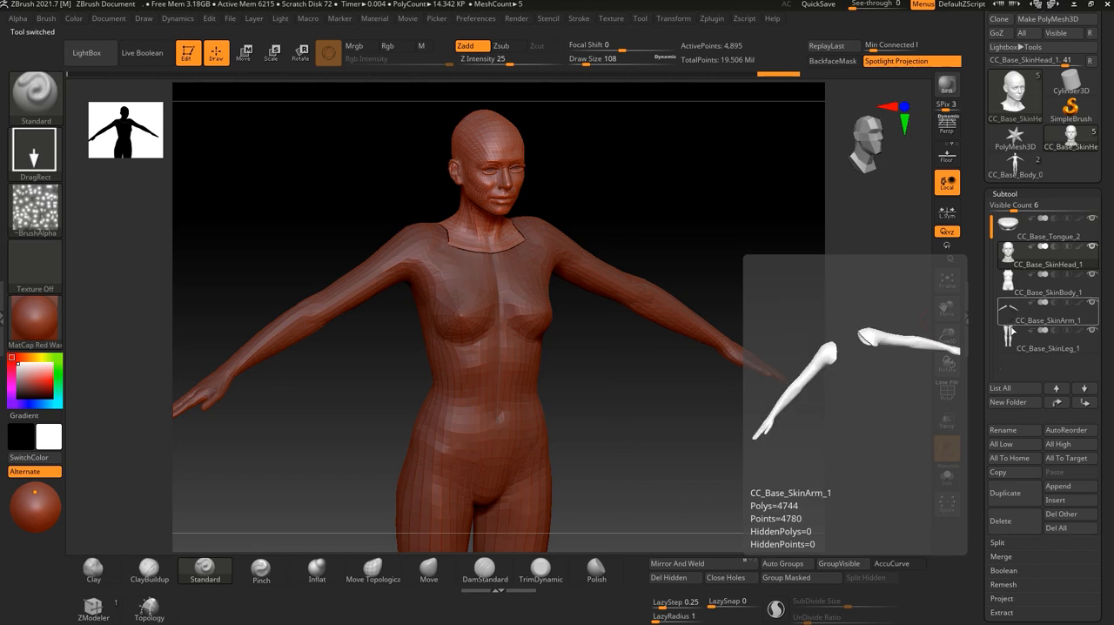
pyautogui.moveTo(767, 427); pyautogui.dragTo(732, 435)
# Return to the unsplit CC_Base_Body tool and inspect its body and tongue subtools and the neck area.
pyautogui.click(1014, 164)
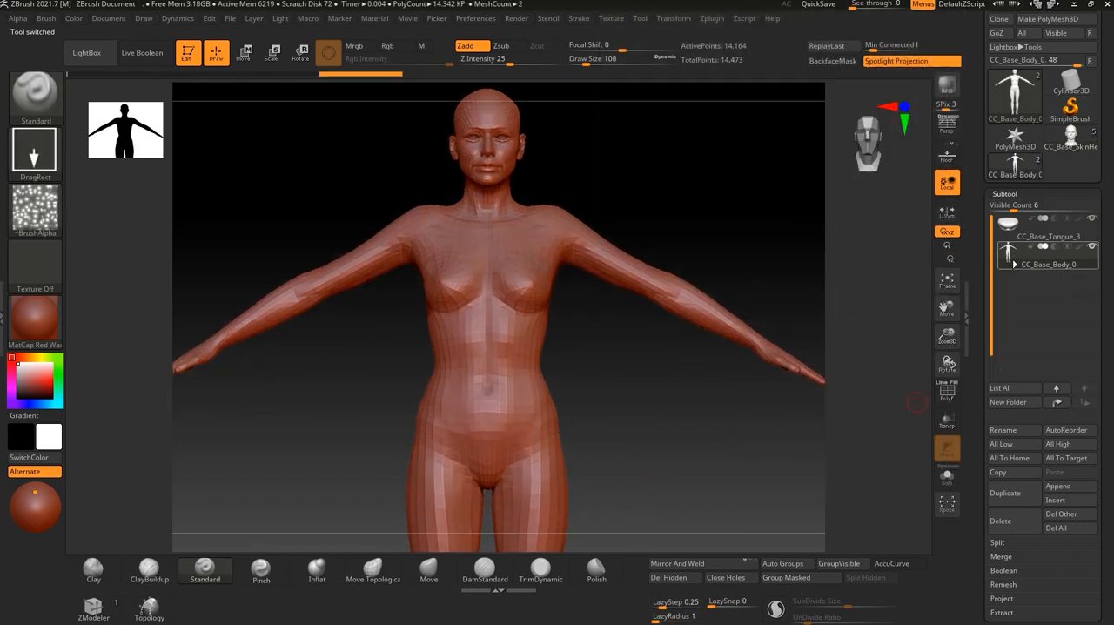
pyautogui.moveTo(1015, 226)
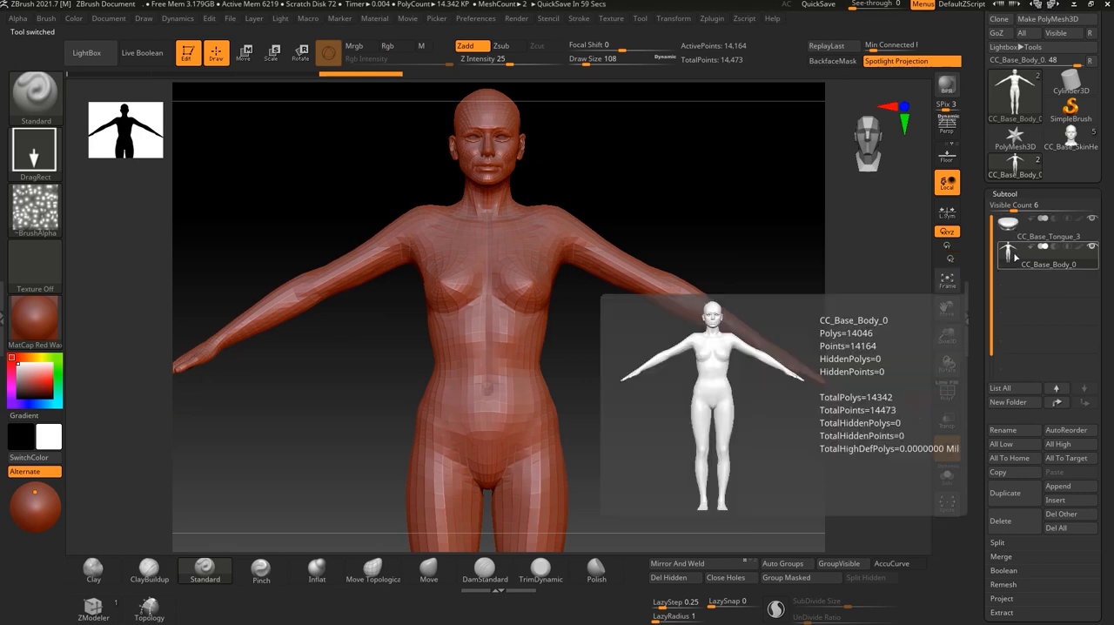
pyautogui.keyDown('alt'); pyautogui.moveTo(666, 531); pyautogui.dragTo(667, 336); pyautogui.keyUp('alt')
pyautogui.keyDown('alt'); pyautogui.moveTo(679, 264); pyautogui.dragTo(670, 531); pyautogui.keyUp('alt')
pyautogui.moveTo(625, 373); pyautogui.dragTo(648, 348)
pyautogui.moveTo(640, 166); pyautogui.dragTo(525, 164)
pyautogui.keyDown('alt'); pyautogui.moveTo(641, 511); pyautogui.dragTo(685, 412); pyautogui.keyUp('alt')
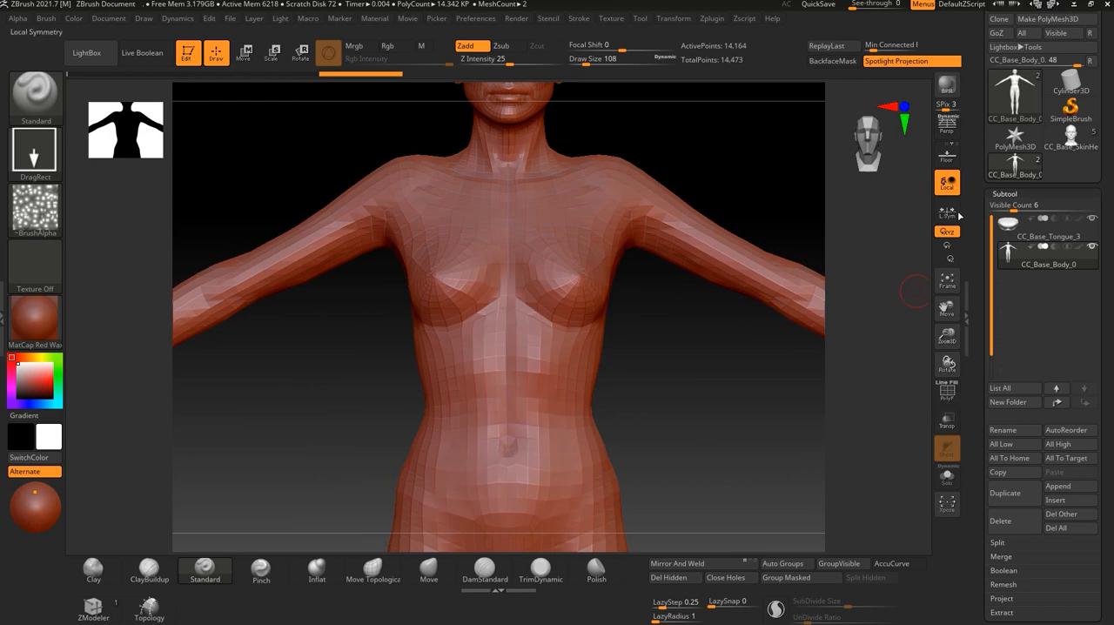
pyautogui.keyDown('alt'); pyautogui.moveTo(745, 189); pyautogui.dragTo(691, 518); pyautogui.keyUp('alt')
pyautogui.keyDown('alt'); pyautogui.moveTo(723, 136); pyautogui.dragTo(710, 310); pyautogui.keyUp('alt')
pyautogui.keyDown('alt'); pyautogui.moveTo(659, 285); pyautogui.dragTo(652, 242); pyautogui.keyUp('alt')
pyautogui.moveTo(553, 235); pyautogui.dragTo(600, 426)
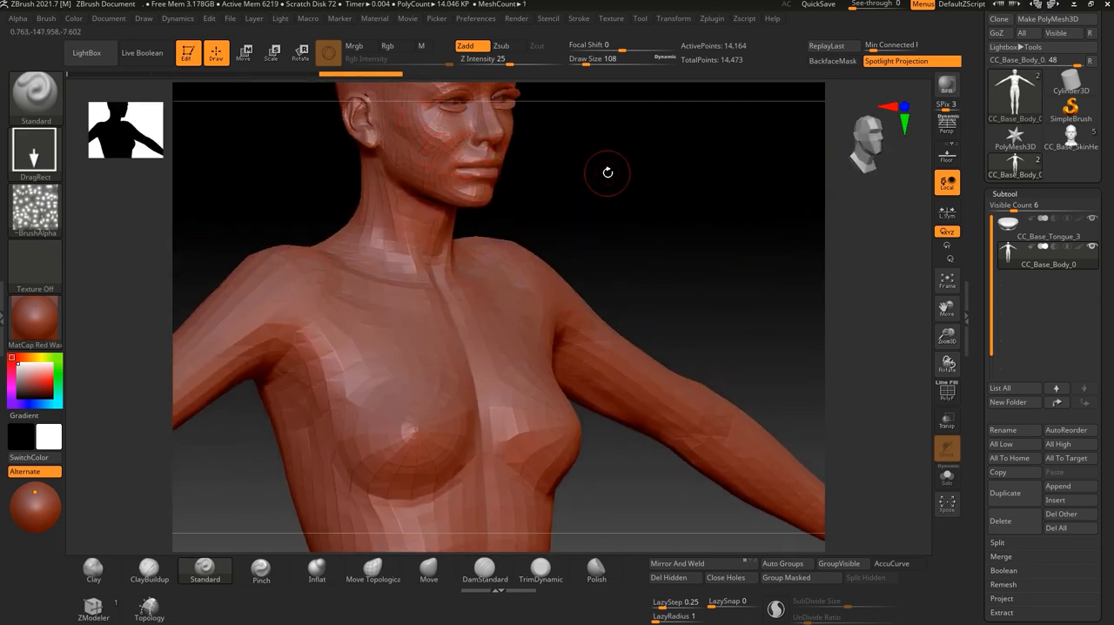
pyautogui.keyDown('alt'); pyautogui.moveTo(607, 172); pyautogui.dragTo(617, 268); pyautogui.keyUp('alt')
pyautogui.moveTo(759, 273); pyautogui.dragTo(636, 239)
pyautogui.moveTo(1006, 230)
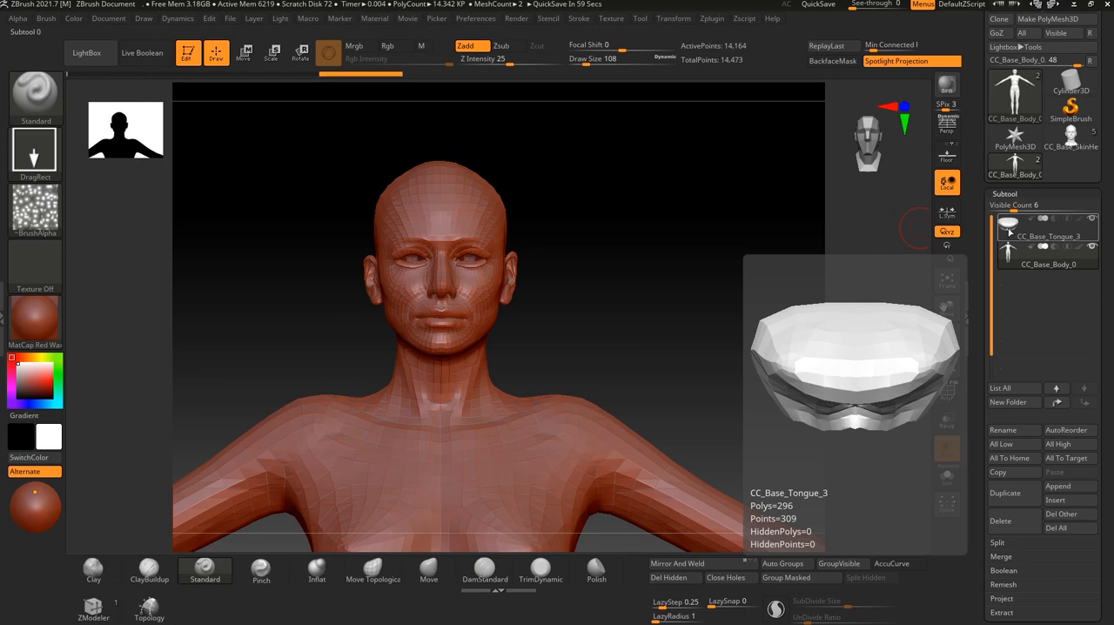
# Examine the continuous single-mesh body from head to thighs, from the front and at an angle.
pyautogui.keyDown('alt'); pyautogui.moveTo(661, 425); pyautogui.dragTo(676, 186); pyautogui.keyUp('alt')
pyautogui.keyDown('alt'); pyautogui.moveTo(575, 515); pyautogui.dragTo(699, 437); pyautogui.keyUp('alt')
pyautogui.keyDown('alt'); pyautogui.moveTo(692, 130); pyautogui.dragTo(694, 304); pyautogui.keyUp('alt')
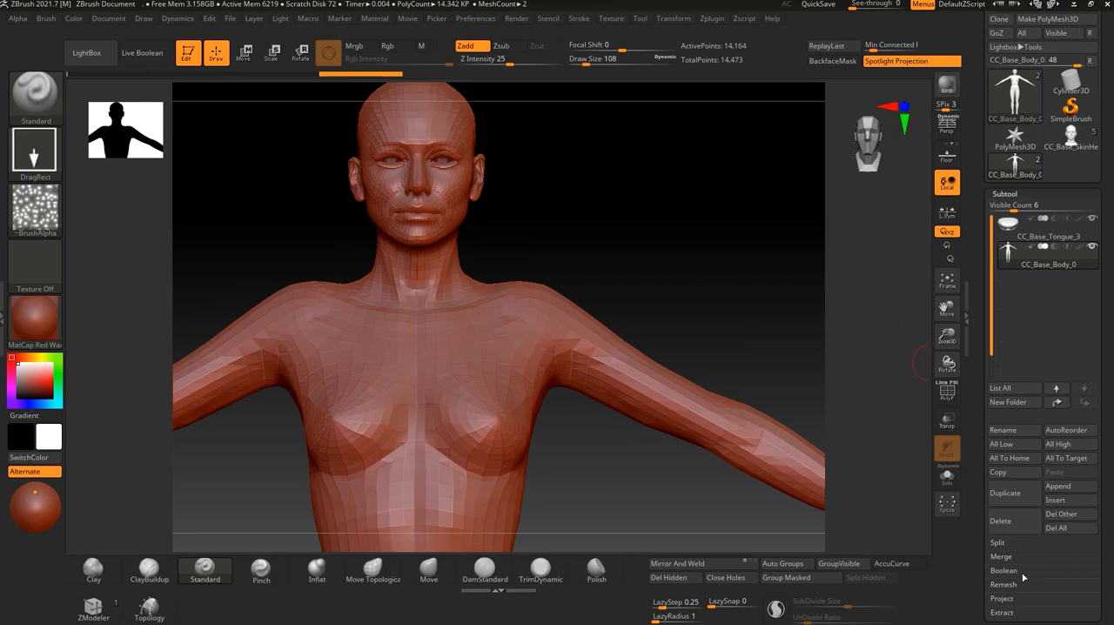
pyautogui.moveTo(683, 294); pyautogui.dragTo(743, 303)
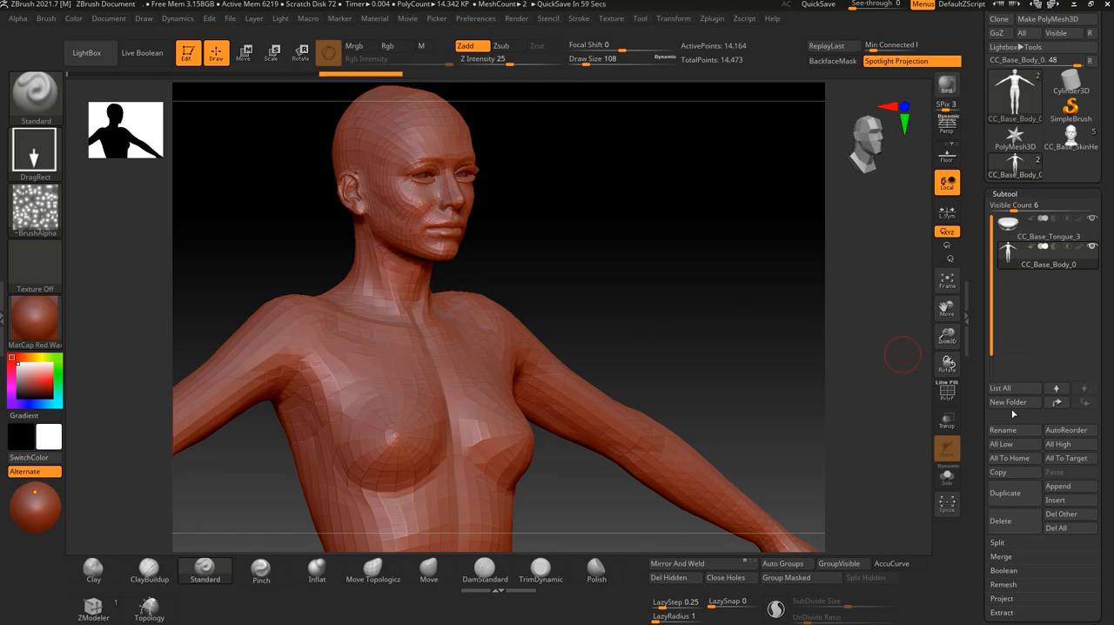
pyautogui.moveTo(875, 379)
pyautogui.mouseDown()
pyautogui.moveTo(702, 329)
pyautogui.moveTo(669, 345)
pyautogui.moveTo(666, 228)
pyautogui.mouseUp()
pyautogui.keyDown('alt'); pyautogui.moveTo(643, 341); pyautogui.dragTo(653, 190); pyautogui.keyUp('alt')
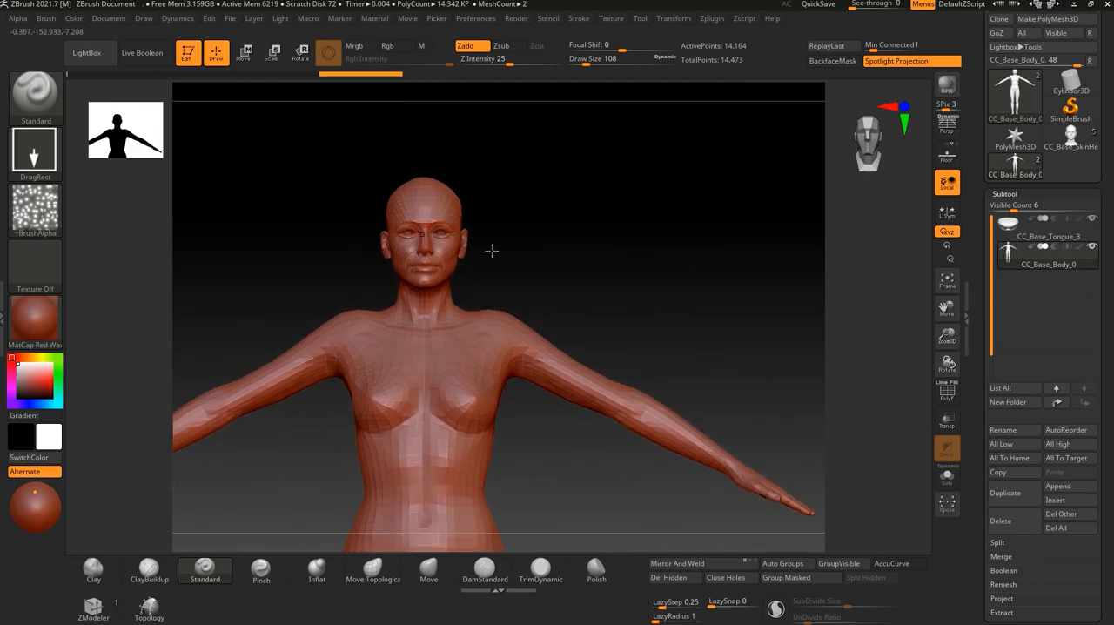
pyautogui.keyDown('alt'); pyautogui.moveTo(649, 388); pyautogui.dragTo(657, 322); pyautogui.keyUp('alt')
pyautogui.keyDown('alt'); pyautogui.moveTo(564, 428); pyautogui.dragTo(547, 316); pyautogui.keyUp('alt')
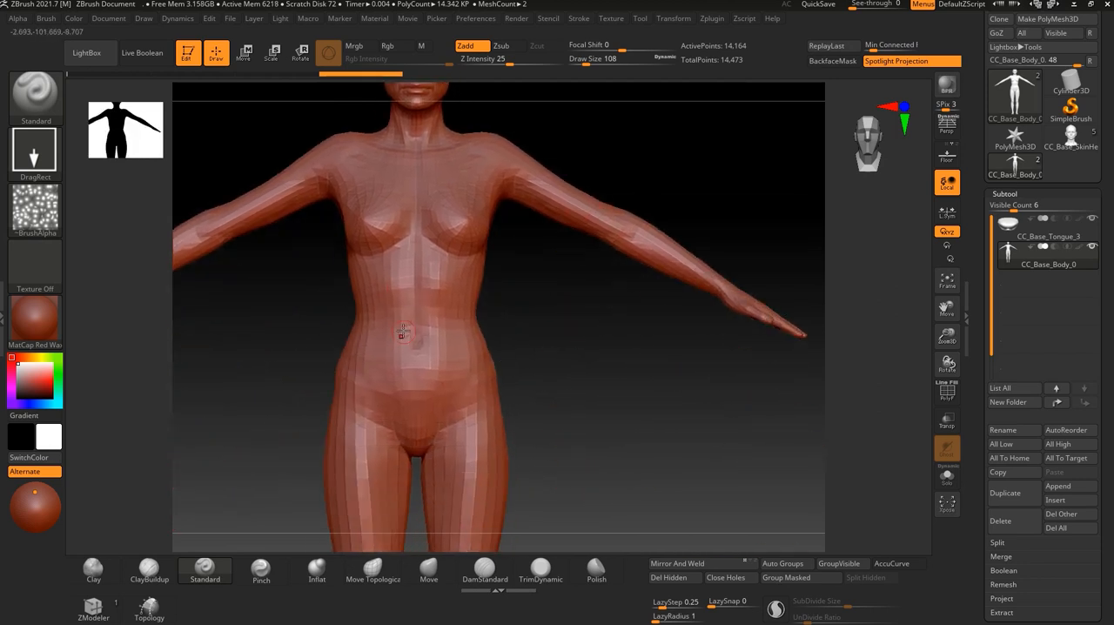
pyautogui.keyDown('alt'); pyautogui.moveTo(498, 545); pyautogui.dragTo(477, 443); pyautogui.keyUp('alt')
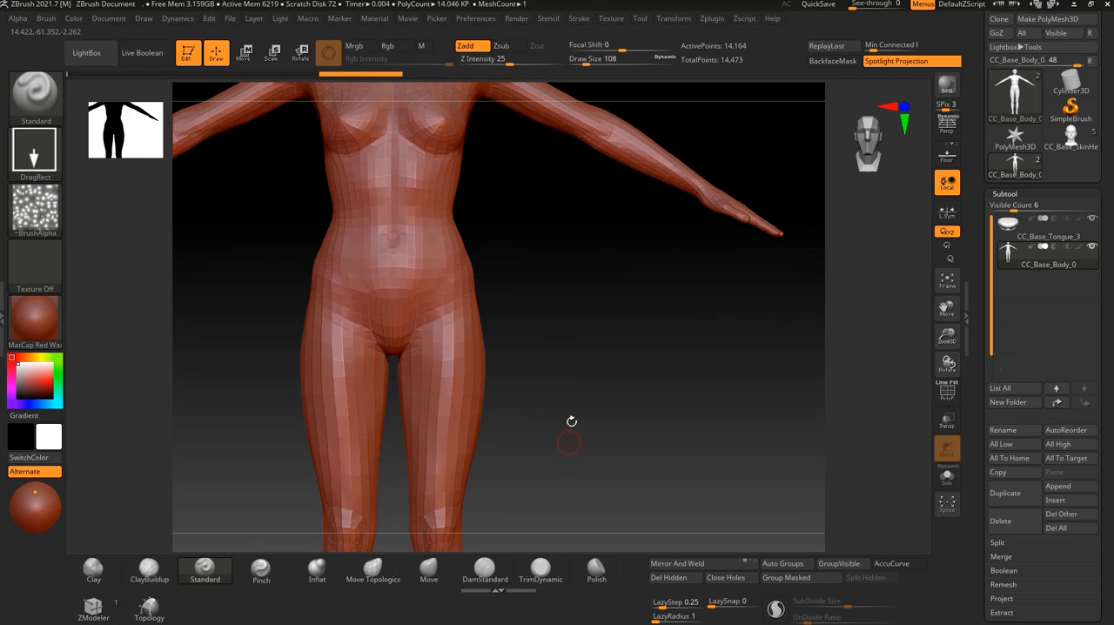
pyautogui.keyDown('alt'); pyautogui.moveTo(570, 421); pyautogui.dragTo(574, 483); pyautogui.keyUp('alt')
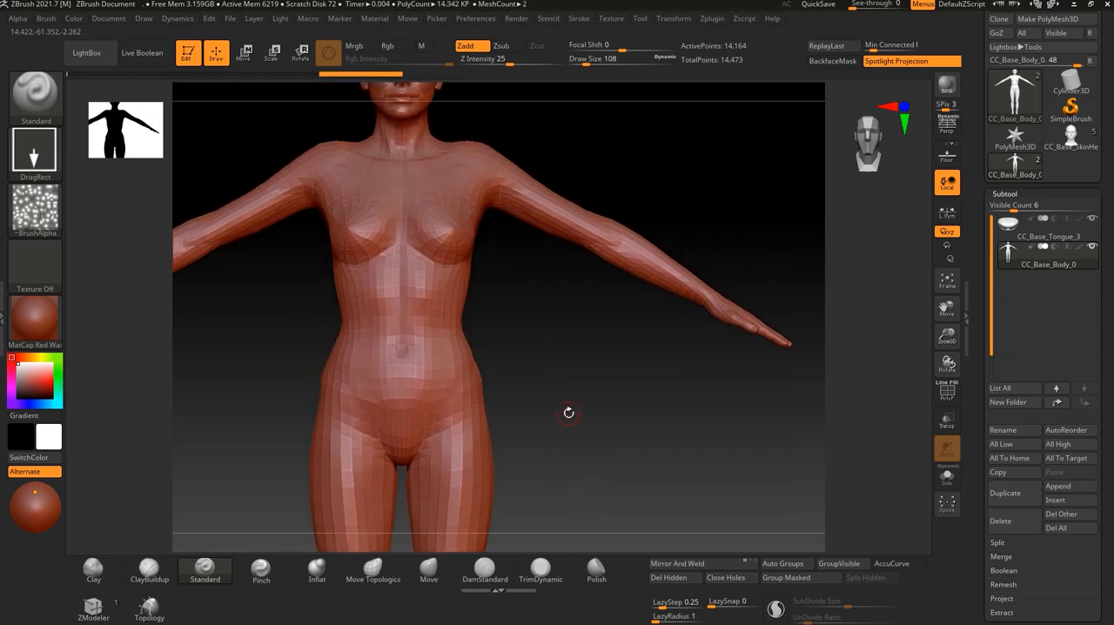
pyautogui.keyDown('alt'); pyautogui.moveTo(542, 391); pyautogui.dragTo(571, 442); pyautogui.keyUp('alt')
pyautogui.keyDown('alt'); pyautogui.moveTo(720, 377); pyautogui.dragTo(647, 421); pyautogui.keyUp('alt')
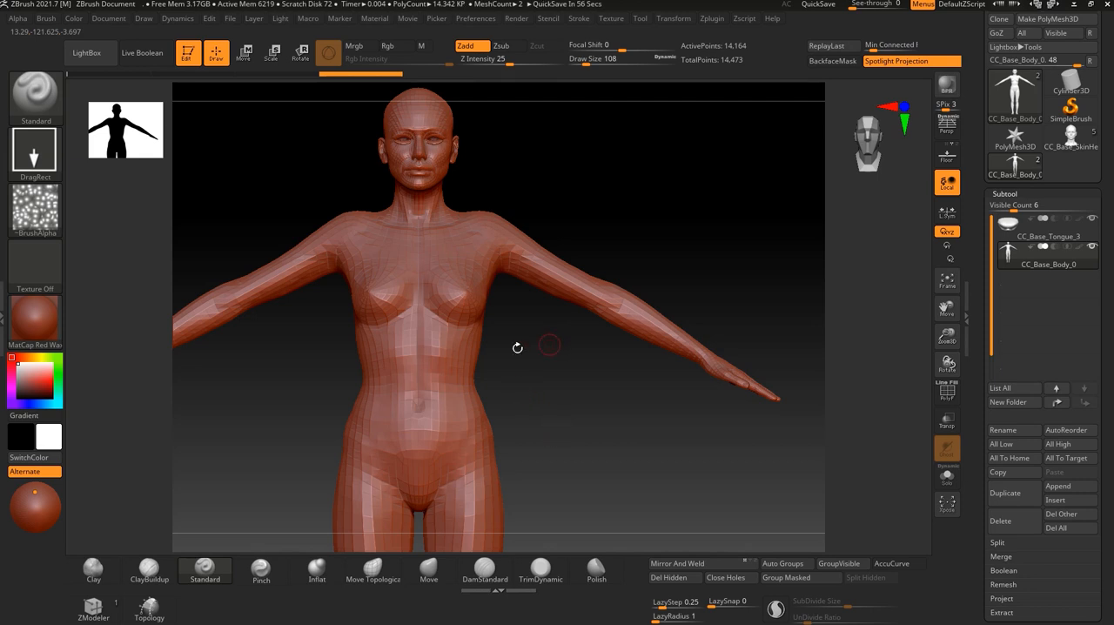
# Turn on the PolyFrame display for the full-body mesh to show its wireframe and polygroups.
pyautogui.keyDown('alt'); pyautogui.moveTo(575, 425); pyautogui.dragTo(607, 511); pyautogui.keyUp('alt')
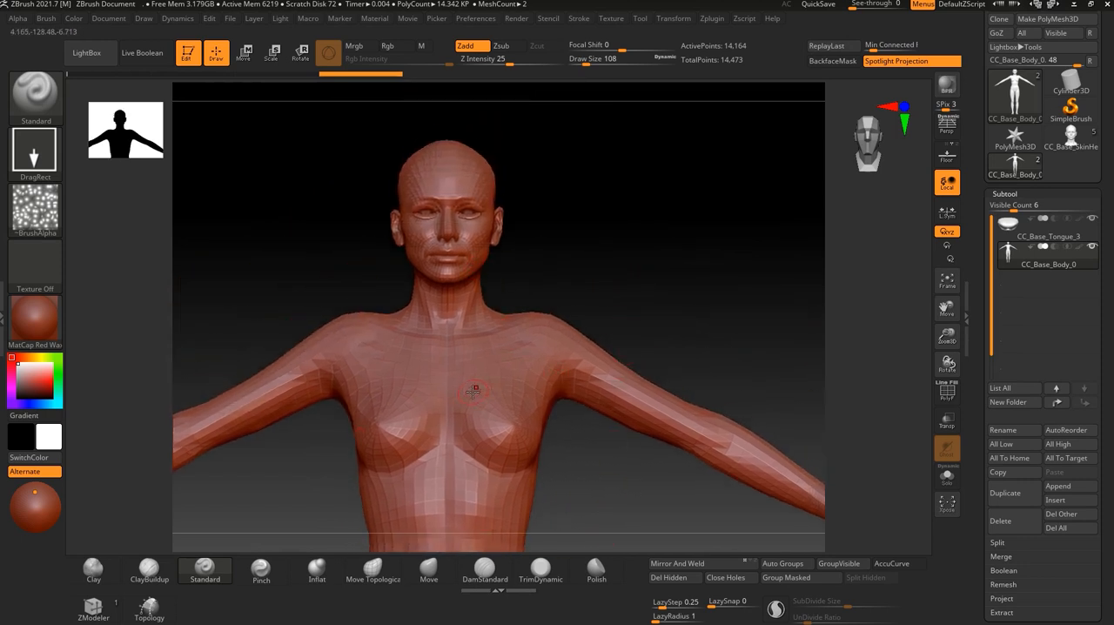
pyautogui.moveTo(504, 307); pyautogui.dragTo(624, 306)
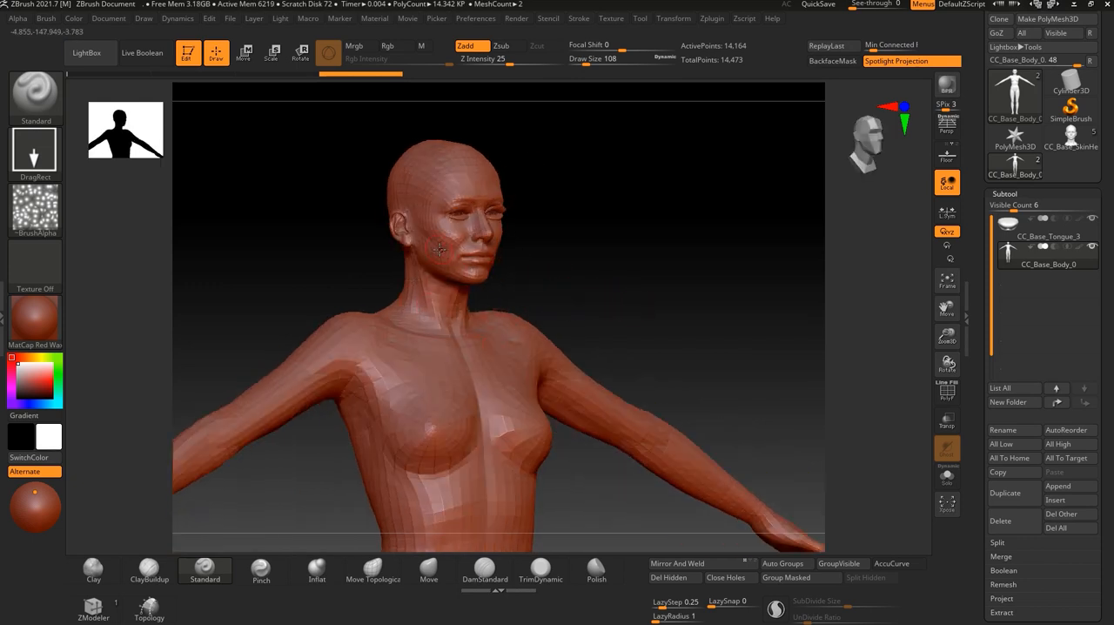
pyautogui.moveTo(542, 252)
pyautogui.keyDown('shift'); pyautogui.mouseDown()
pyautogui.moveTo(621, 276)
pyautogui.moveTo(628, 223)
pyautogui.moveTo(663, 294)
pyautogui.moveTo(656, 334)
pyautogui.moveTo(598, 294)
pyautogui.mouseUp(); pyautogui.keyUp('shift')
pyautogui.click(946, 399)
pyautogui.click(959, 403)
pyautogui.click(957, 402)
pyautogui.keyDown('alt'); pyautogui.moveTo(671, 289); pyautogui.dragTo(593, 226); pyautogui.keyUp('alt')
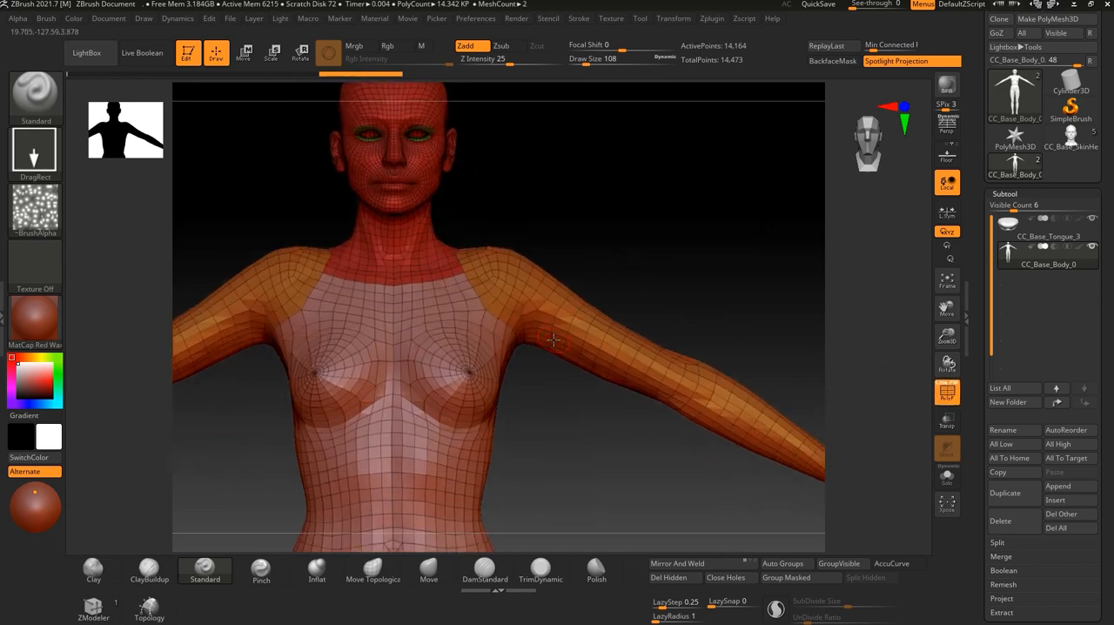
# Isolate individual polygroups of the body mesh in turn for inspection, restoring the whole body each time.
pyautogui.keyDown('ctrl'); pyautogui.keyDown('shift'); pyautogui.click(410, 245); pyautogui.keyUp('shift'); pyautogui.keyUp('ctrl')
pyautogui.moveTo(522, 249); pyautogui.dragTo(588, 253)
pyautogui.keyDown('ctrl'); pyautogui.keyDown('shift'); pyautogui.click(588, 253); pyautogui.keyUp('shift'); pyautogui.keyUp('ctrl')
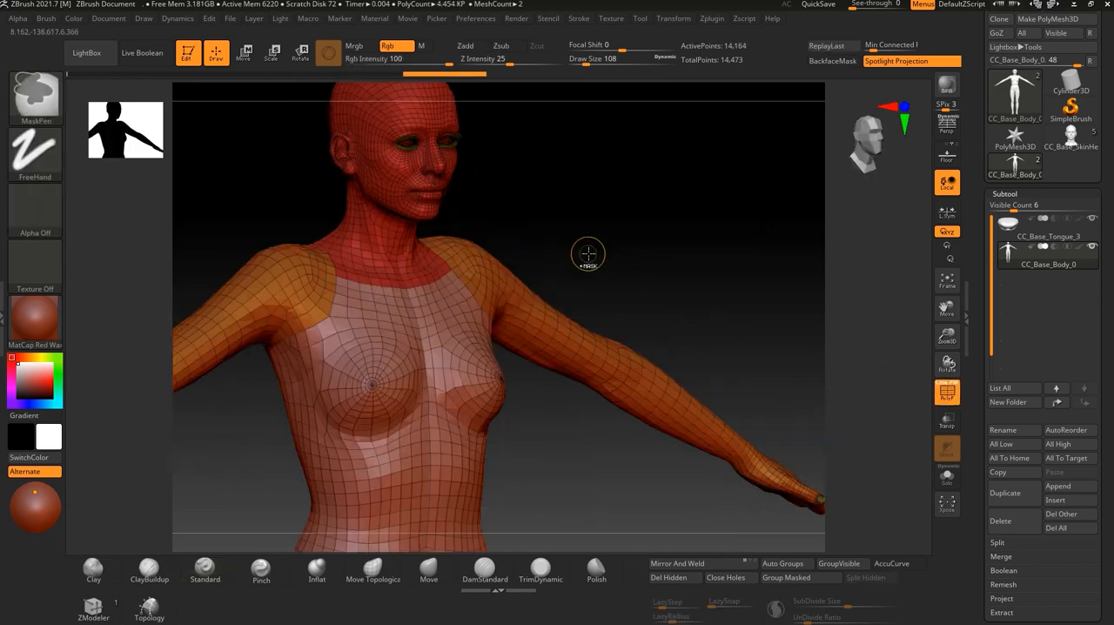
pyautogui.keyDown('ctrl'); pyautogui.keyDown('shift'); pyautogui.click(519, 300); pyautogui.keyUp('shift'); pyautogui.keyUp('ctrl')
pyautogui.keyDown('ctrl'); pyautogui.keyDown('shift'); pyautogui.moveTo(579, 441); pyautogui.dragTo(566, 398); pyautogui.keyUp('shift'); pyautogui.keyUp('ctrl')
pyautogui.keyDown('ctrl'); pyautogui.keyDown('shift'); pyautogui.click(423, 393); pyautogui.keyUp('shift'); pyautogui.keyUp('ctrl')
pyautogui.keyDown('ctrl'); pyautogui.keyDown('shift'); pyautogui.click(609, 427); pyautogui.keyUp('shift'); pyautogui.keyUp('ctrl')
pyautogui.keyDown('alt'); pyautogui.moveTo(570, 260); pyautogui.dragTo(616, 393); pyautogui.keyUp('alt')
pyautogui.keyDown('alt'); pyautogui.moveTo(658, 156); pyautogui.dragTo(656, 225); pyautogui.keyUp('alt')
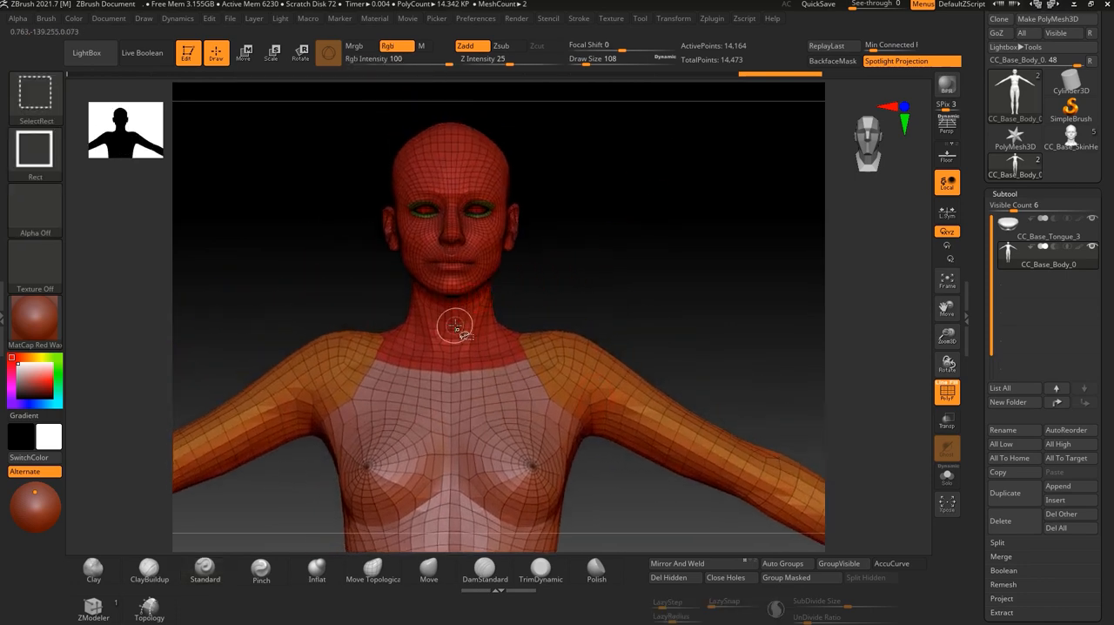
# Isolate the head-and-neck polygroup of the body mesh, hiding all other parts.
pyautogui.keyDown('ctrl'); pyautogui.keyDown('shift'); pyautogui.click(454, 324); pyautogui.keyUp('shift'); pyautogui.keyUp('ctrl')
pyautogui.moveTo(574, 301); pyautogui.dragTo(664, 305)
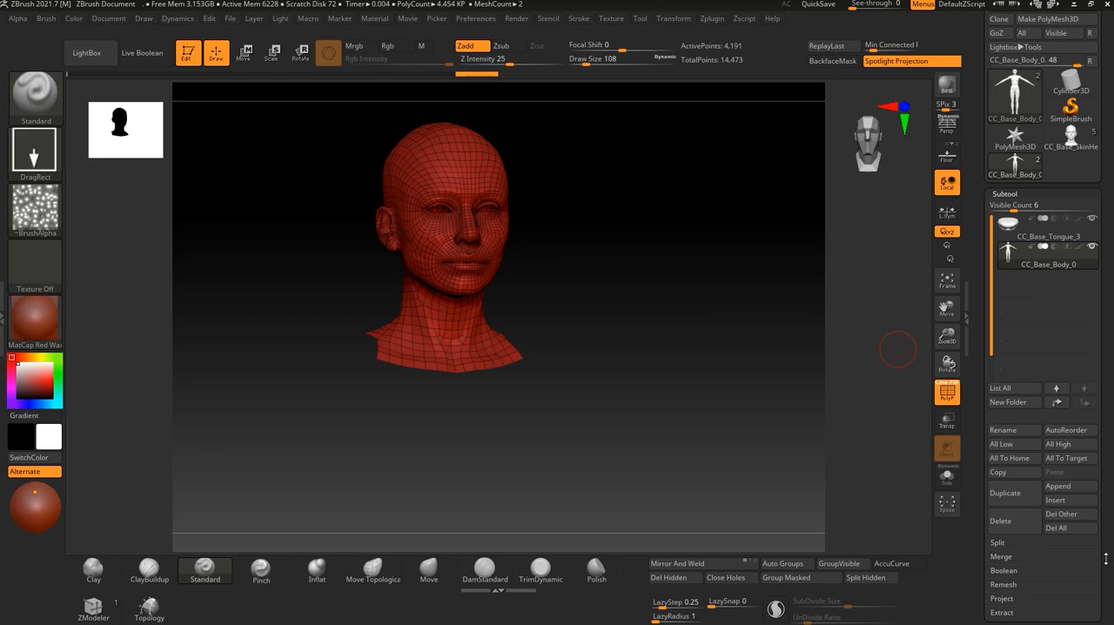
pyautogui.scroll(-4, 1108, 540)
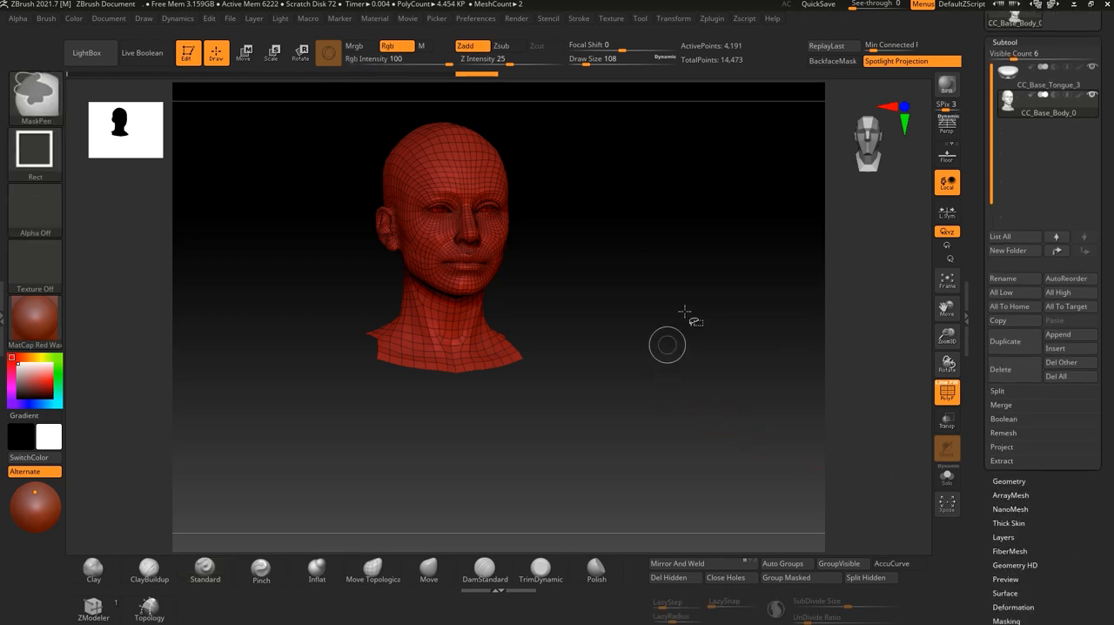
pyautogui.keyDown('ctrl'); pyautogui.keyDown('shift'); pyautogui.click(597, 326); pyautogui.keyUp('shift'); pyautogui.keyUp('ctrl')
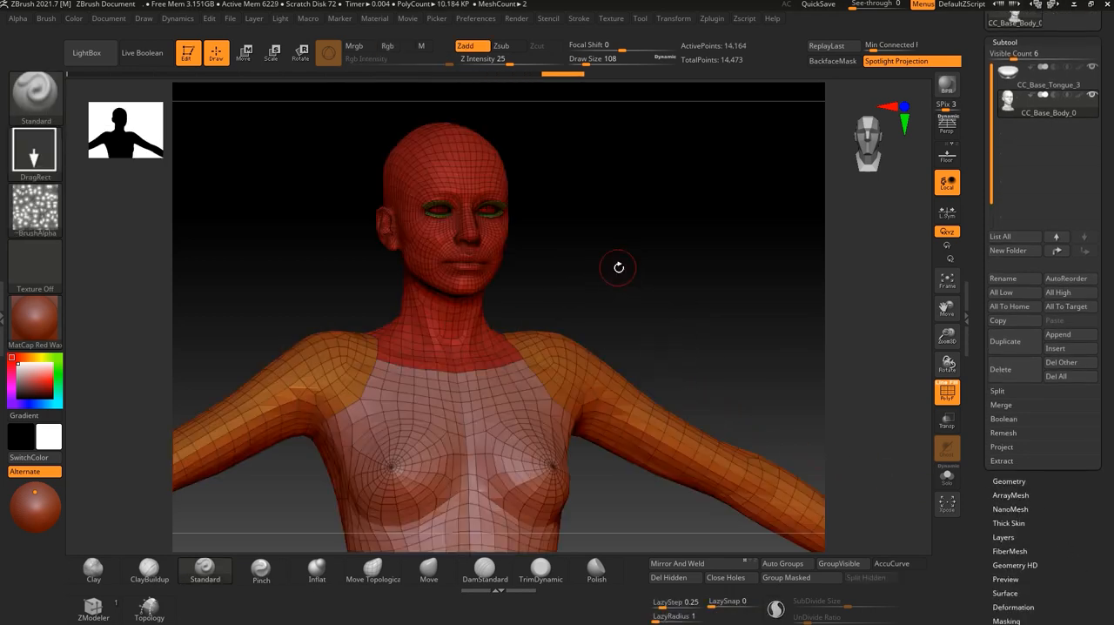
pyautogui.keyDown('ctrl'); pyautogui.keyDown('shift'); pyautogui.click(474, 297); pyautogui.keyUp('shift'); pyautogui.keyUp('ctrl')
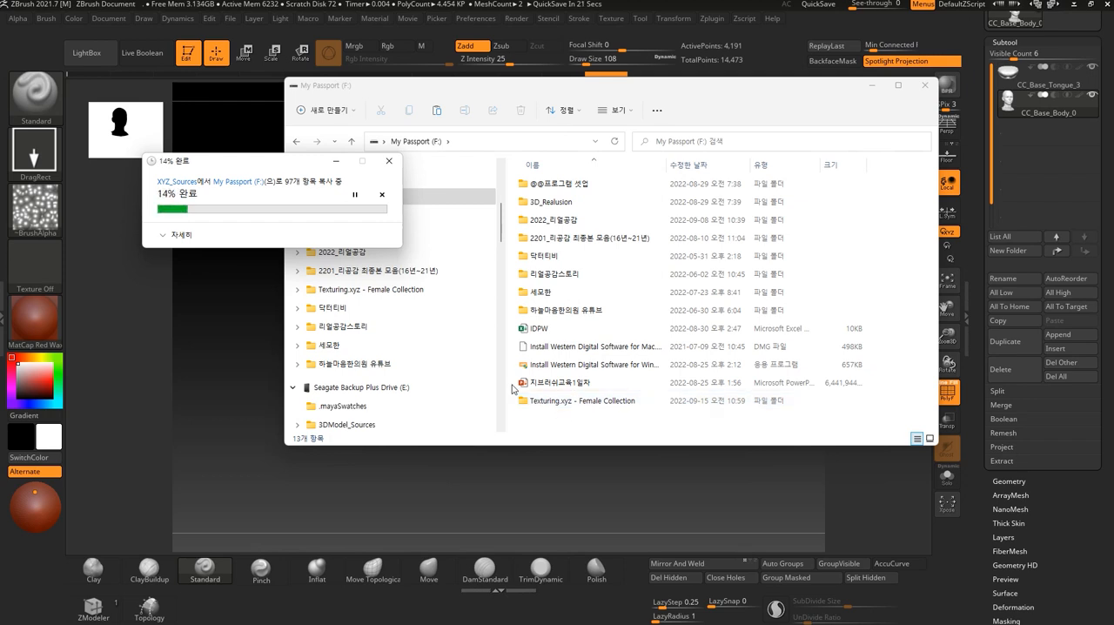
pyautogui.click(584, 517)
pyautogui.moveTo(660, 419); pyautogui.dragTo(734, 400)
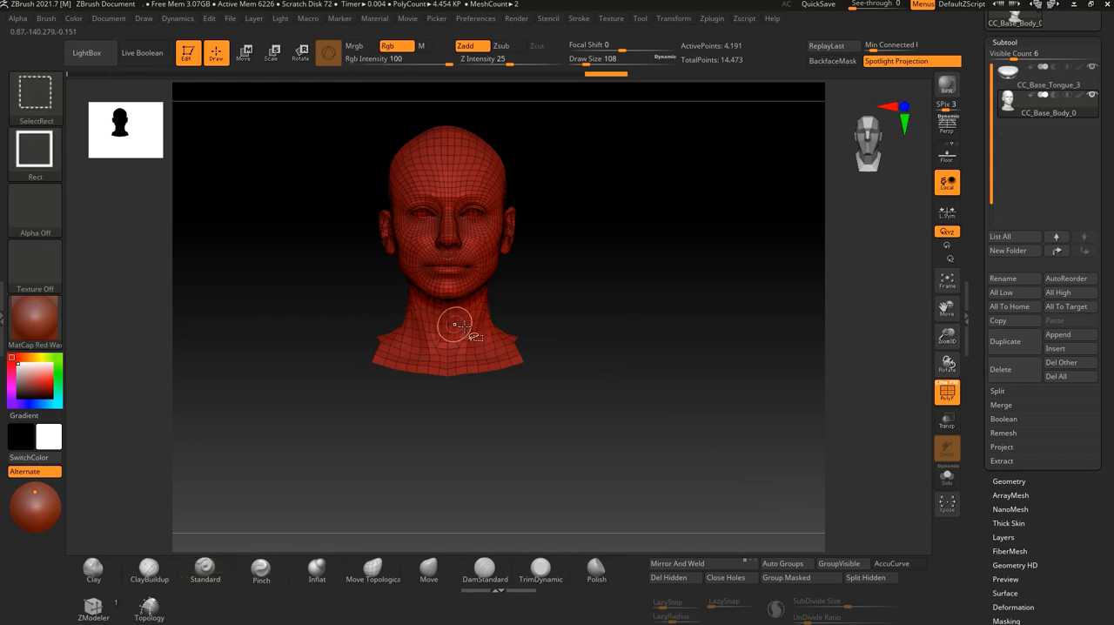
pyautogui.moveTo(581, 329); pyautogui.dragTo(445, 323)
pyautogui.keyDown('shift'); pyautogui.moveTo(618, 340); pyautogui.dragTo(606, 336); pyautogui.keyUp('shift')
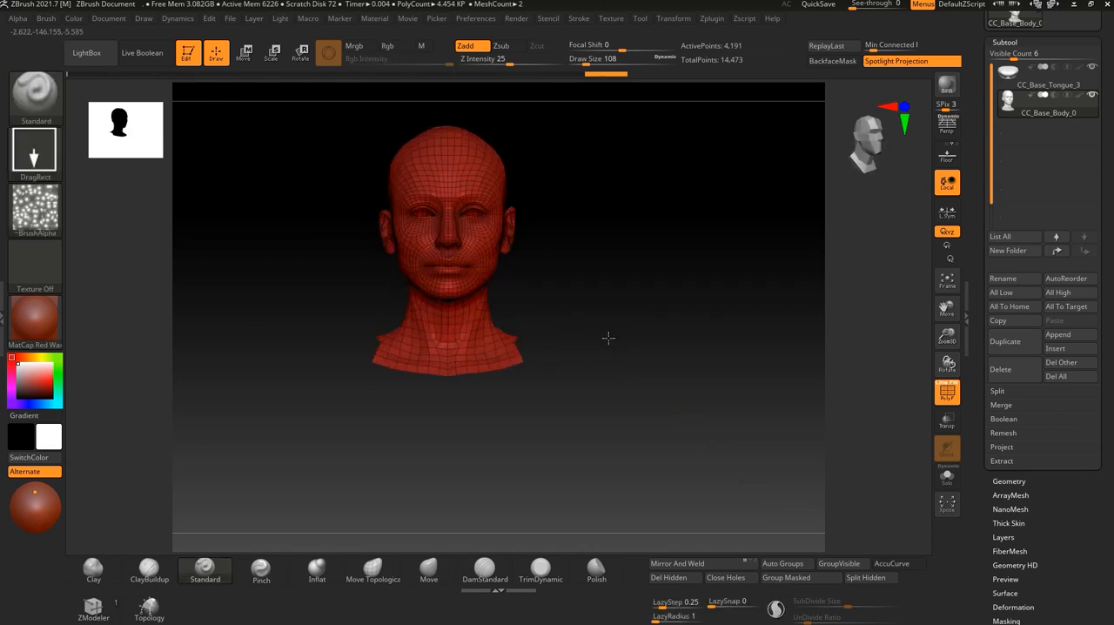
# Turn off PolyFrame and preview the head's UV layout with Morph UV, returning it to its 3D shape.
pyautogui.click(942, 393)
pyautogui.scroll(-5, 1074, 447)
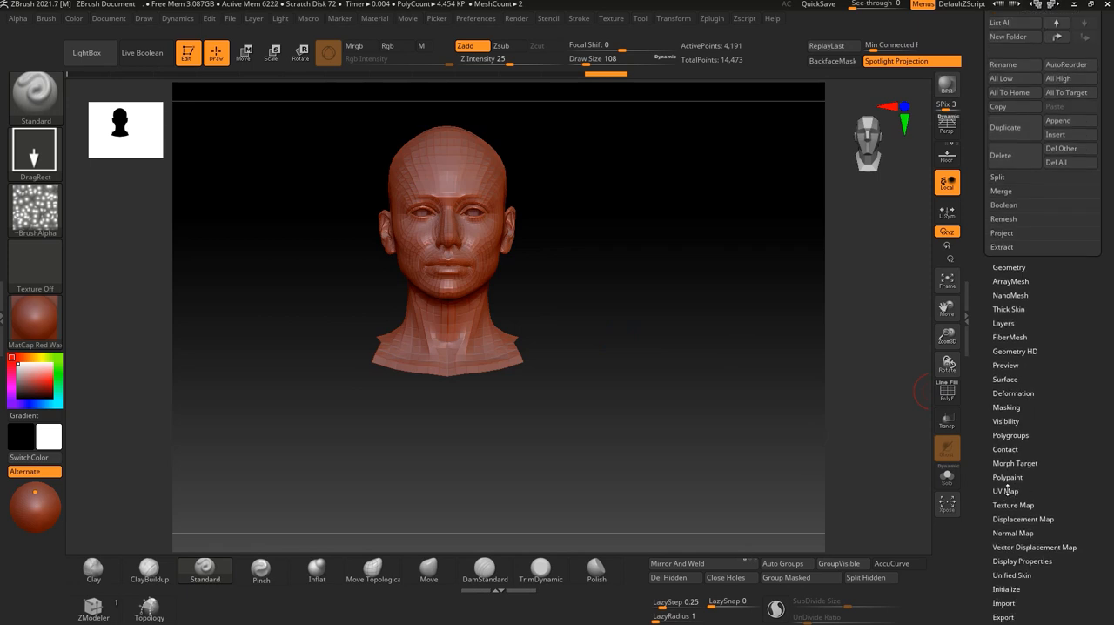
pyautogui.click(1006, 491)
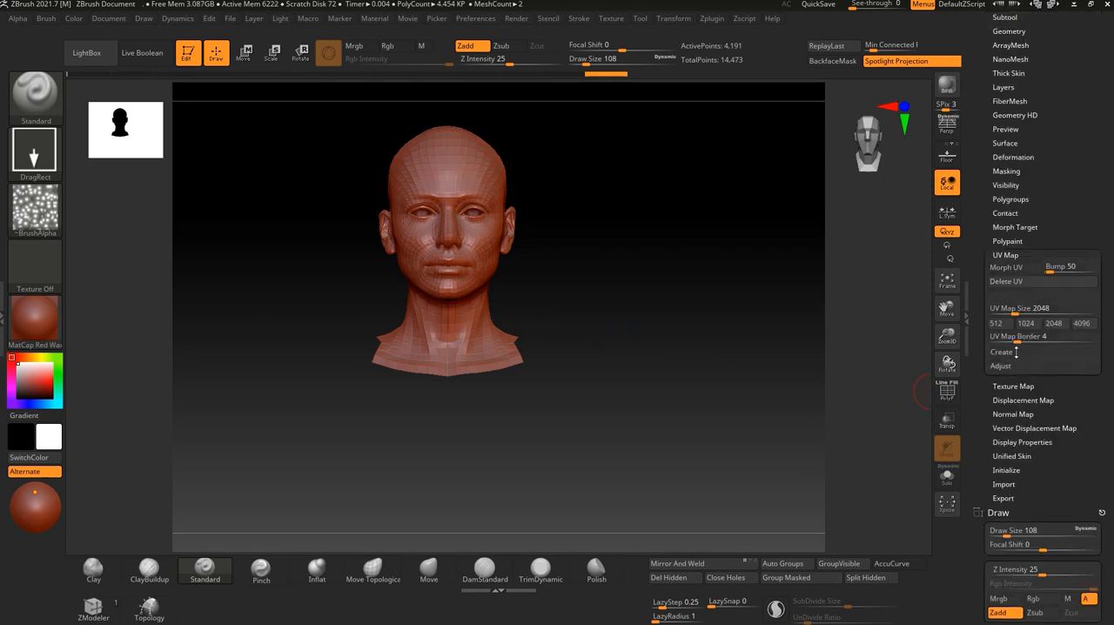
pyautogui.click(1016, 268)
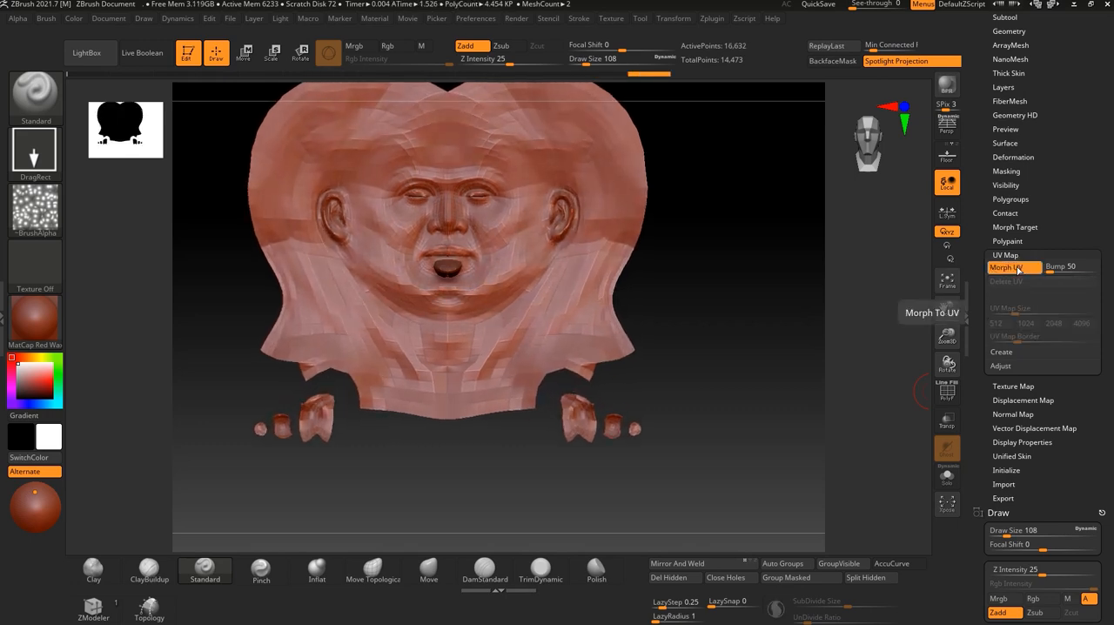
pyautogui.moveTo(635, 383)
pyautogui.mouseDown()
pyautogui.moveTo(716, 403)
pyautogui.moveTo(670, 399)
pyautogui.moveTo(691, 385)
pyautogui.moveTo(644, 415)
pyautogui.mouseUp()
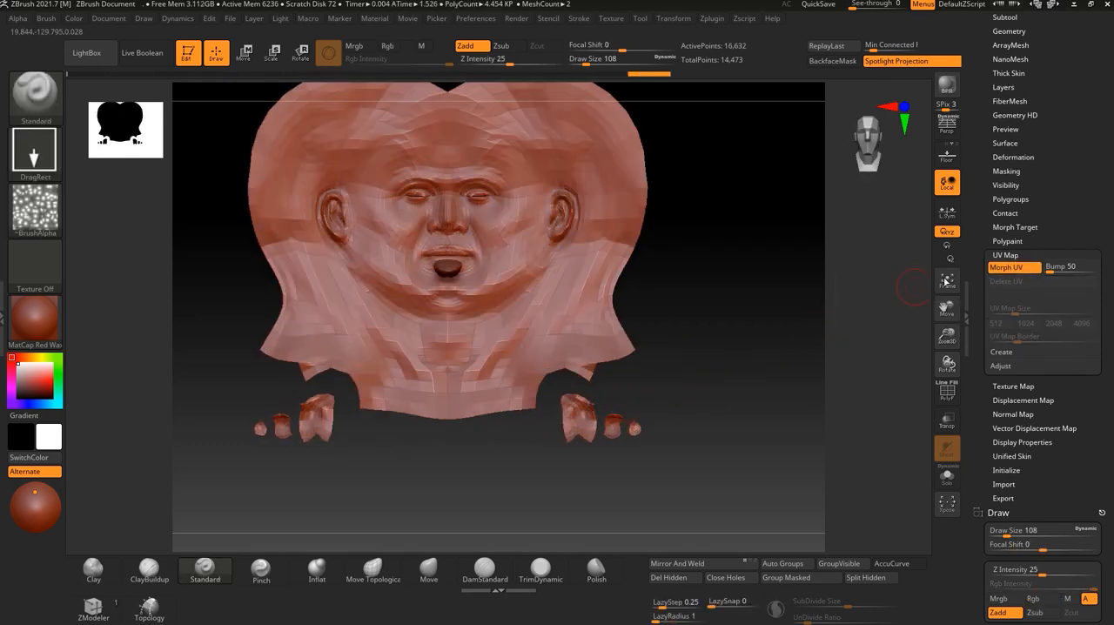
pyautogui.click(1016, 268)
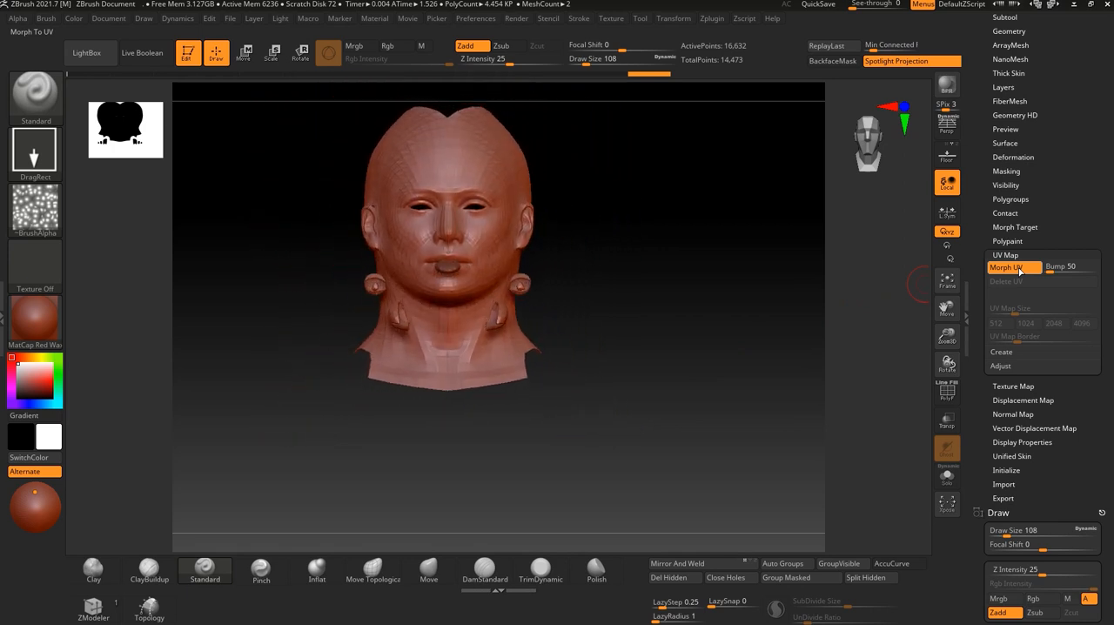
pyautogui.click(1028, 254)
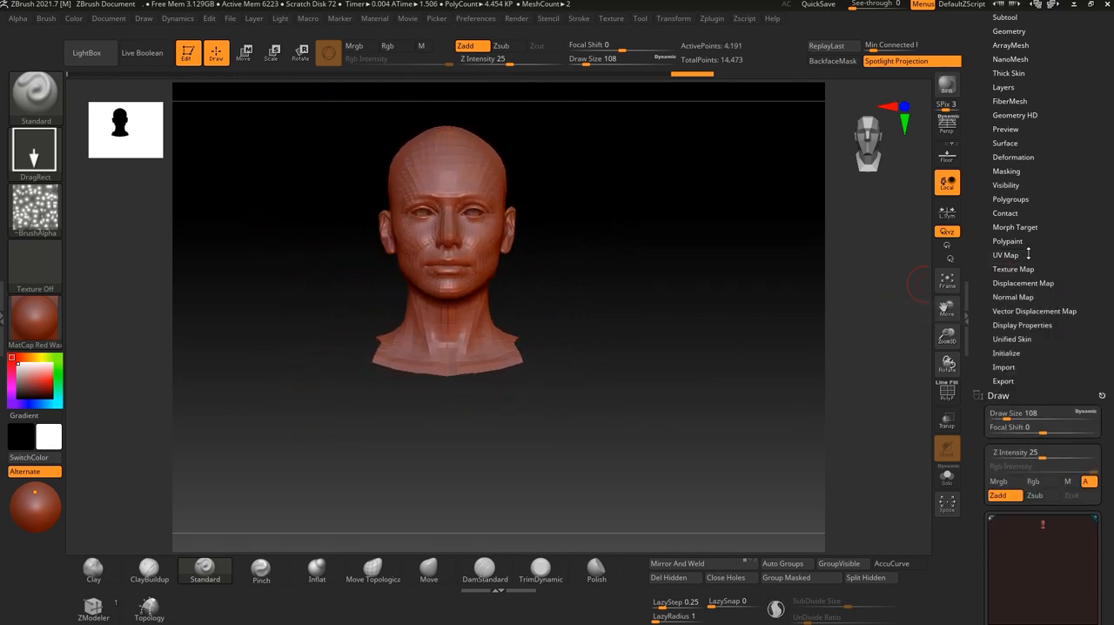
# Create a new blank texture in the head's Texture Map settings and pick light green as the main colour.
pyautogui.click(1014, 268)
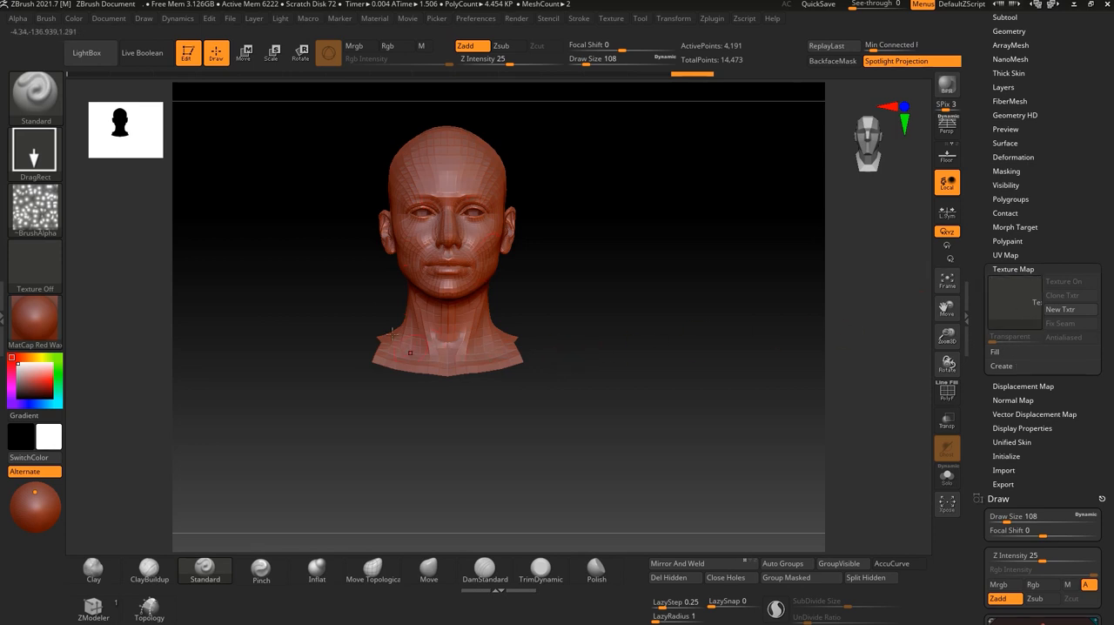
pyautogui.click(1057, 309)
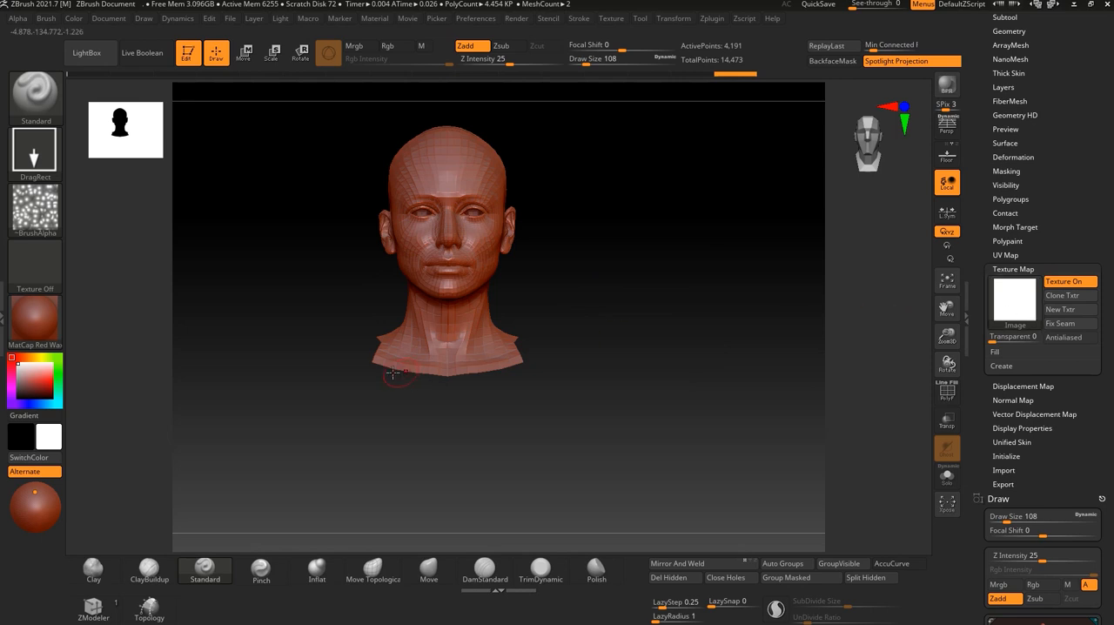
pyautogui.moveTo(1005, 329)
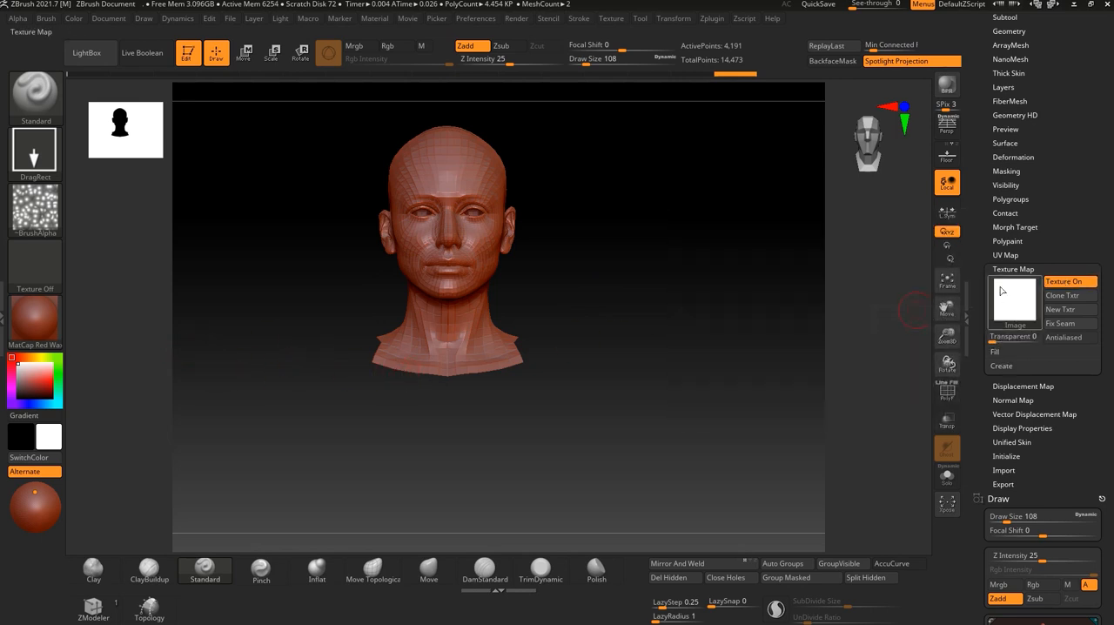
pyautogui.moveTo(22, 387); pyautogui.dragTo(44, 374)
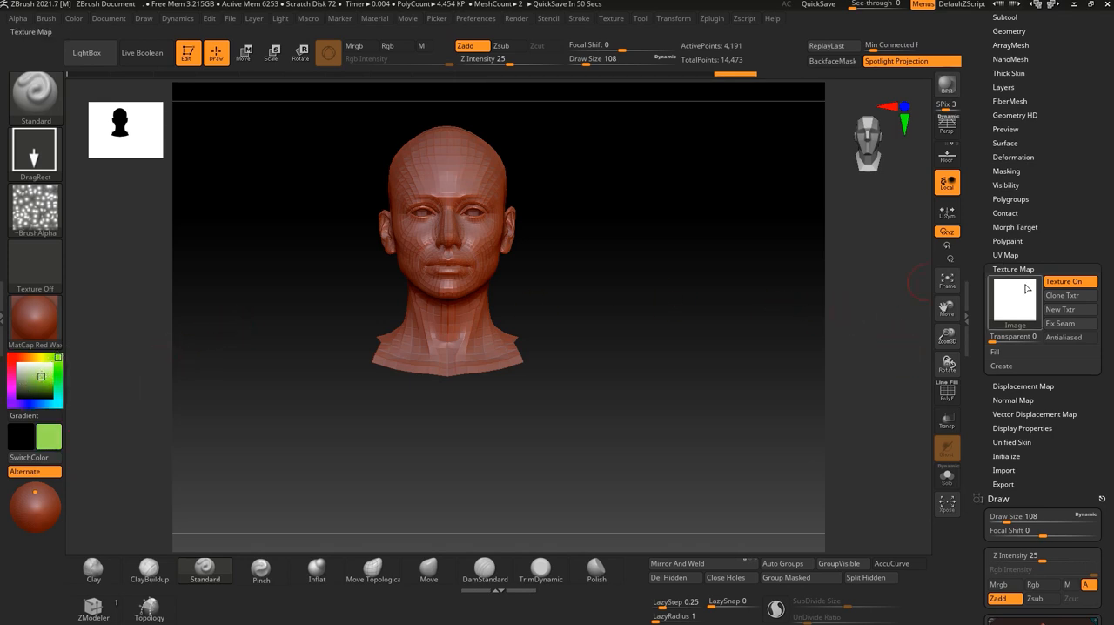
# Check the texture map creation options and turn on Colorize in the head's Polypaint settings.
pyautogui.click(1004, 364)
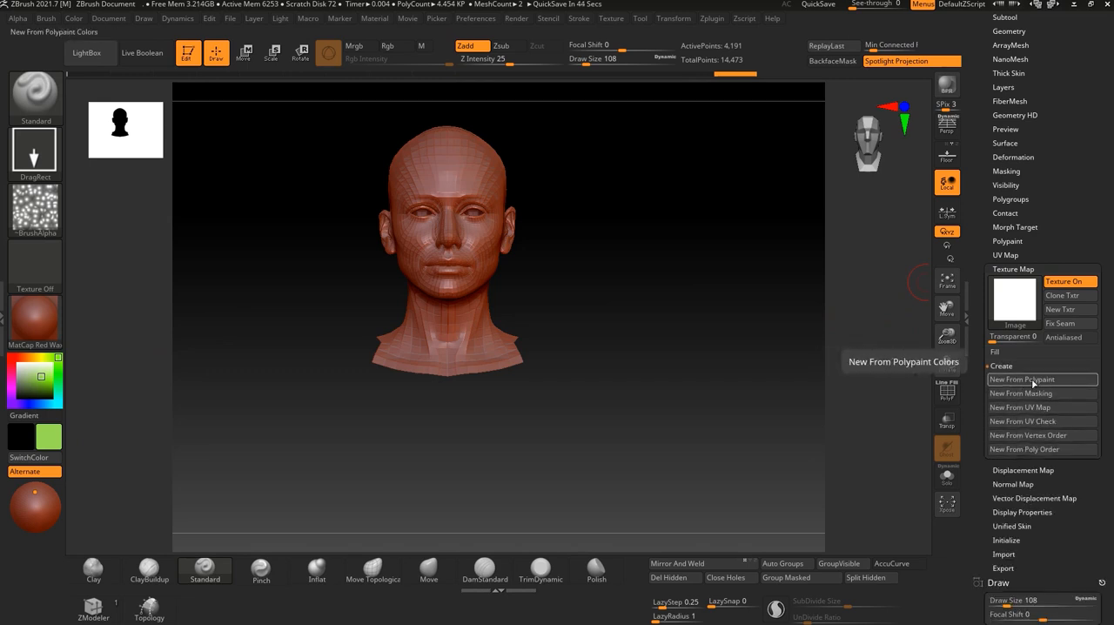
pyautogui.click(1010, 241)
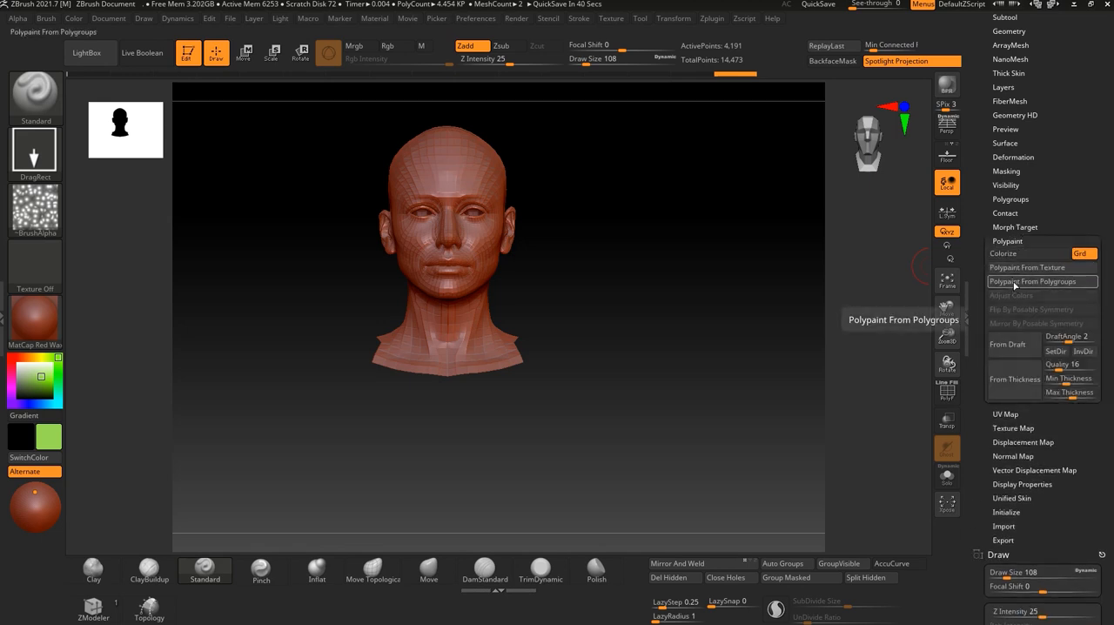
pyautogui.click(1008, 240)
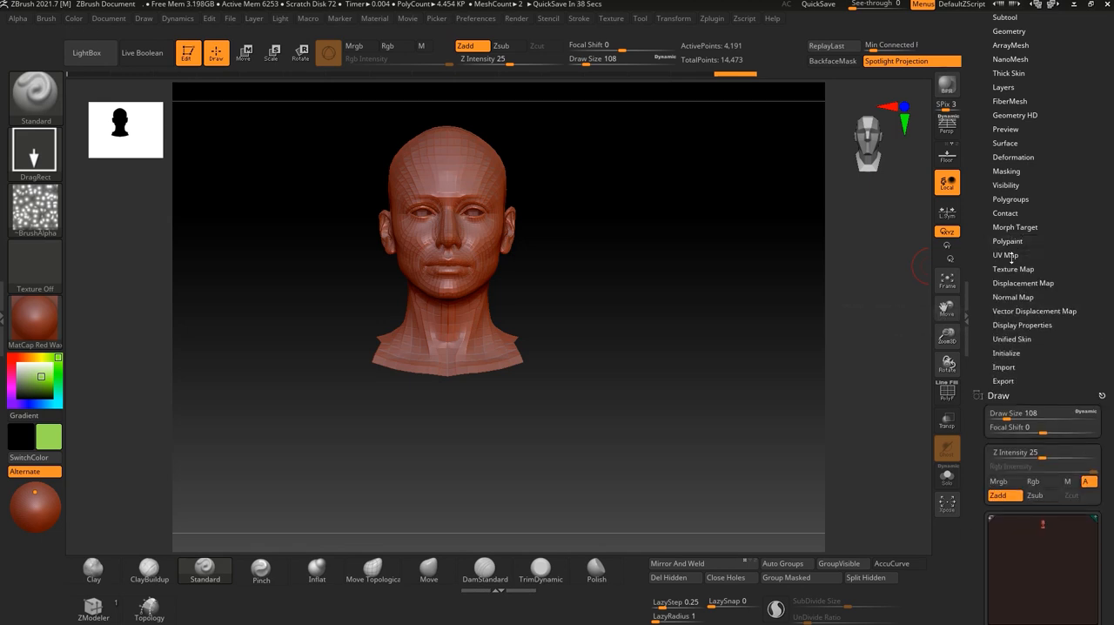
pyautogui.click(1005, 255)
pyautogui.click(1005, 254)
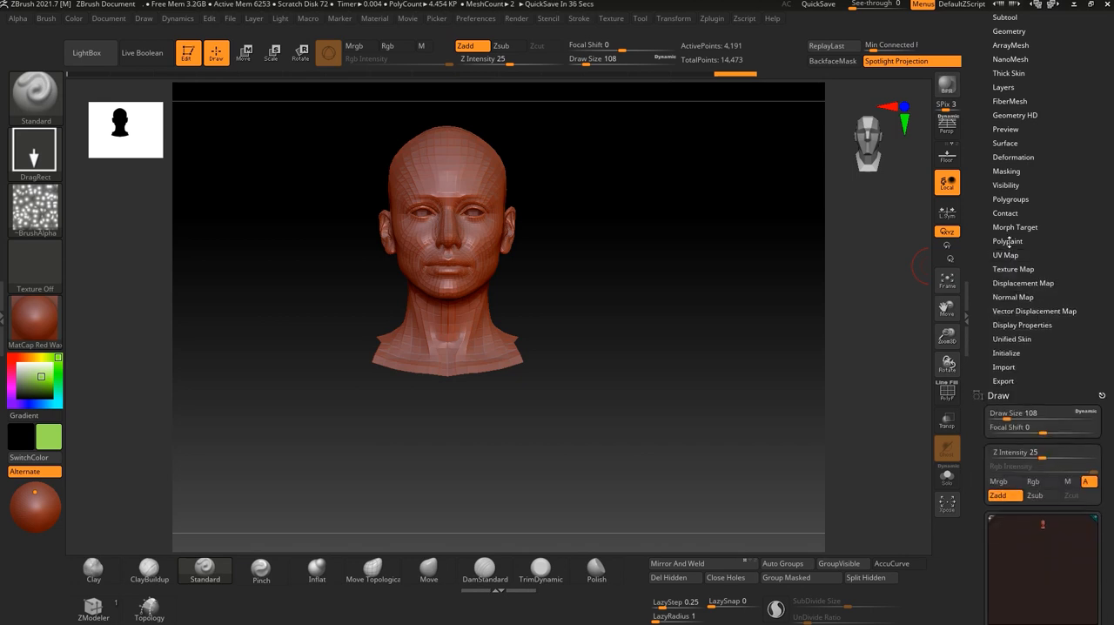
pyautogui.click(1008, 241)
pyautogui.click(1003, 253)
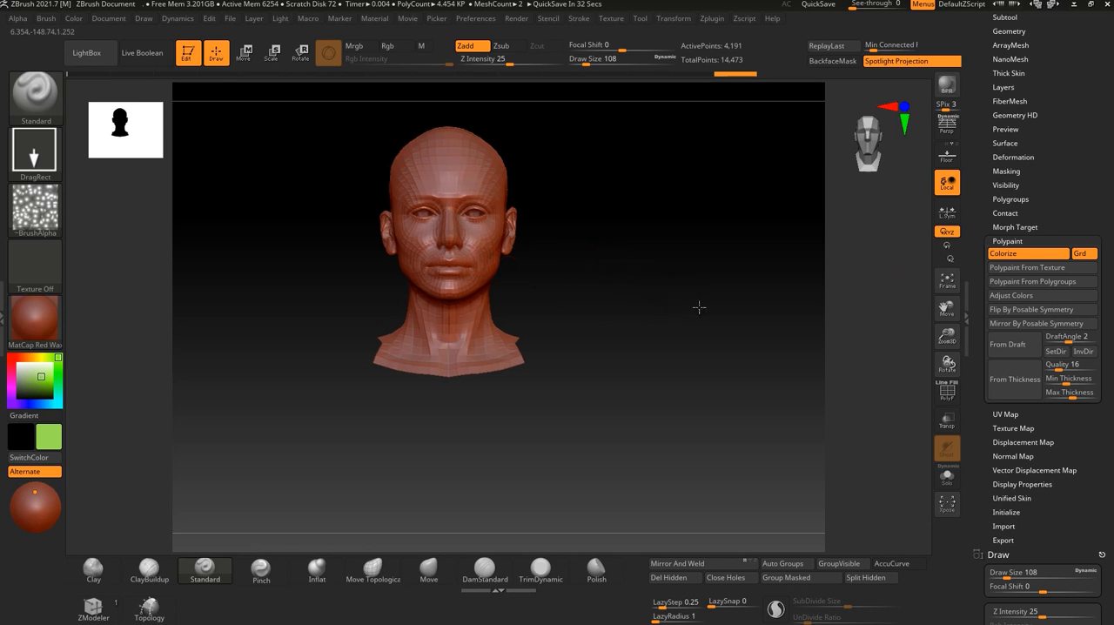
pyautogui.keyDown('alt'); pyautogui.moveTo(716, 294); pyautogui.dragTo(768, 322); pyautogui.keyUp('alt')
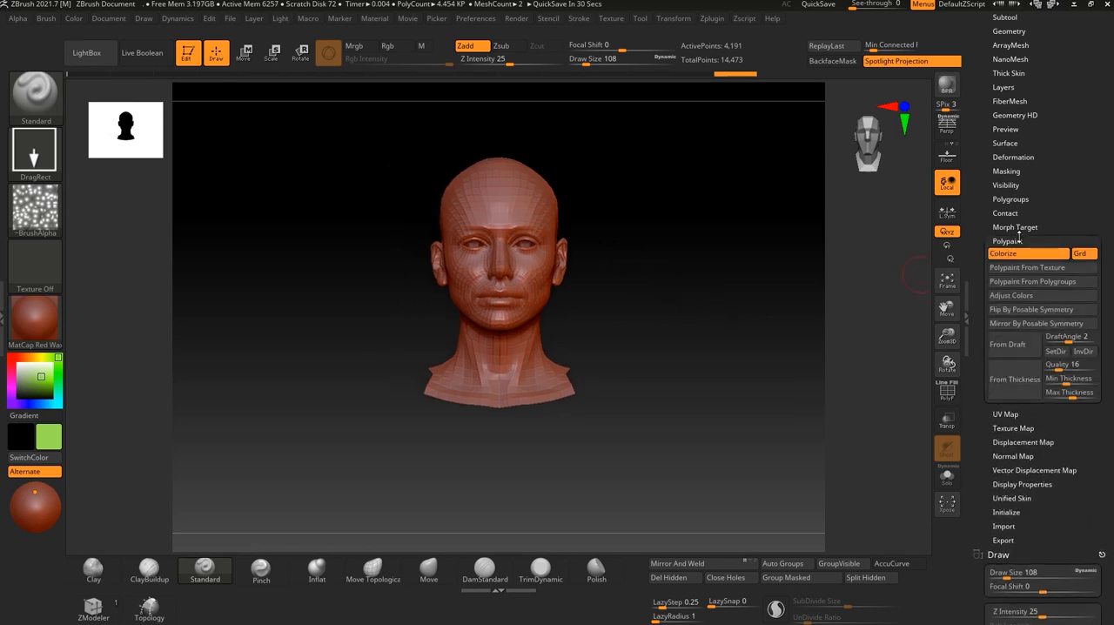
# Examine the head's polygon density from the front and at an angle with the wireframe shown, and hide the wireframe.
pyautogui.keyDown('alt'); pyautogui.moveTo(704, 312); pyautogui.dragTo(697, 368); pyautogui.keyUp('alt')
pyautogui.moveTo(645, 295); pyautogui.dragTo(559, 272)
pyautogui.moveTo(449, 223); pyautogui.dragTo(696, 335)
pyautogui.moveTo(676, 287); pyautogui.dragTo(696, 279)
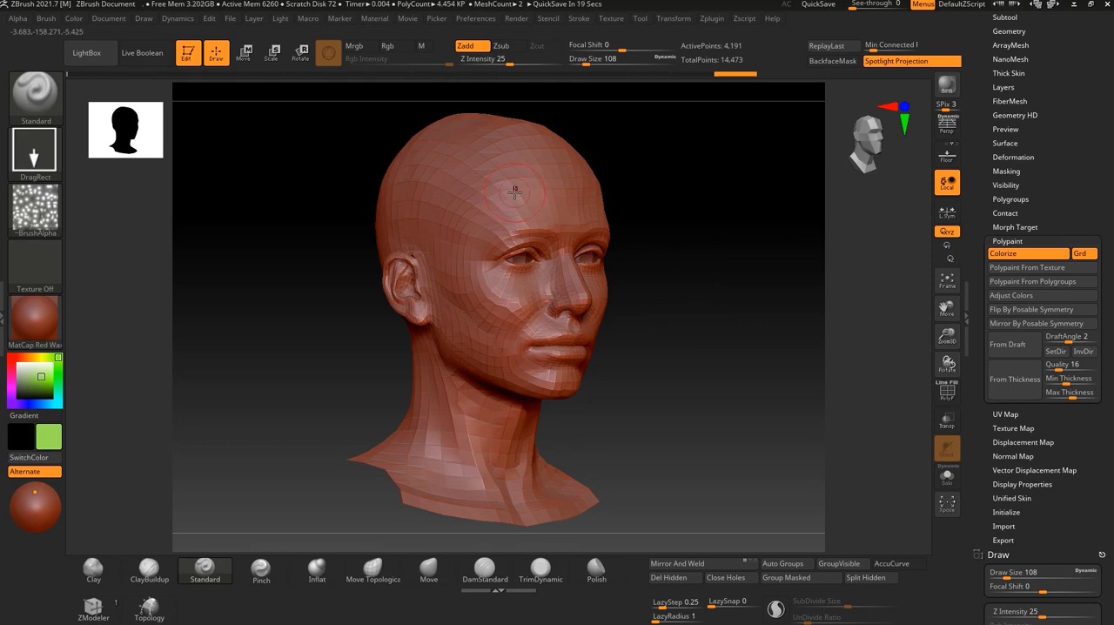
pyautogui.click(954, 397)
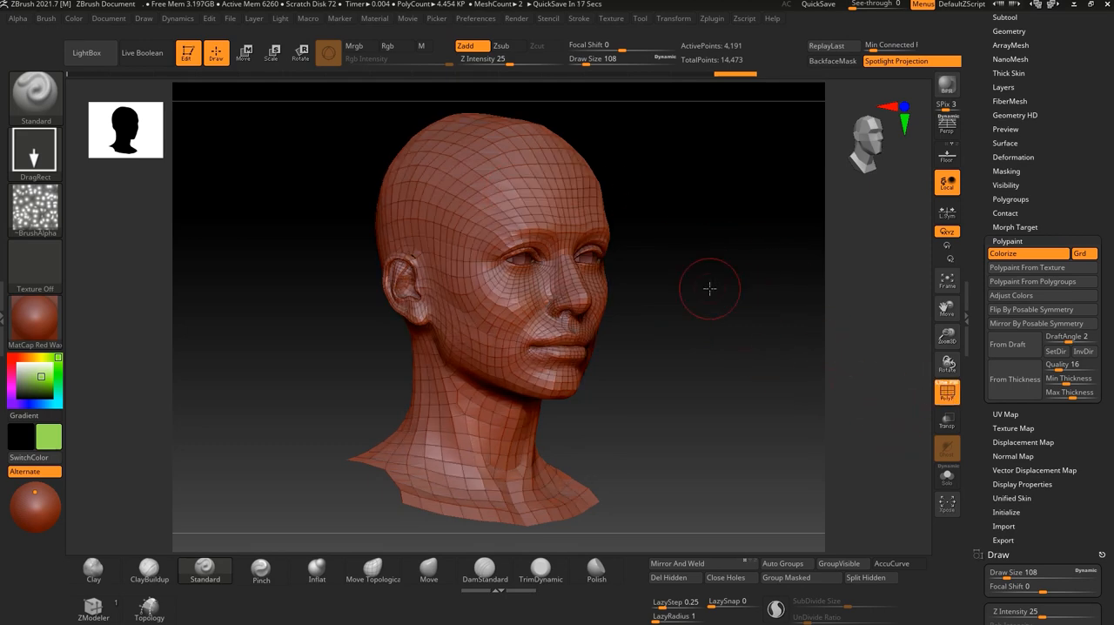
pyautogui.scroll(5, 711, 284)
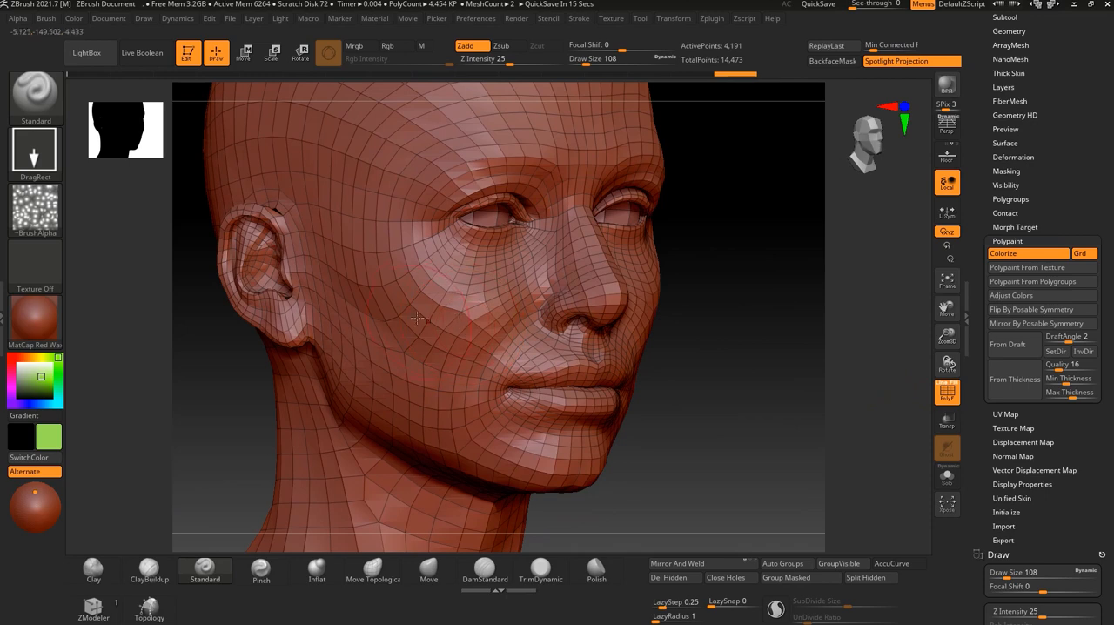
pyautogui.scroll(-3, 751, 323)
pyautogui.moveTo(751, 323); pyautogui.dragTo(712, 366)
pyautogui.scroll(-1, 683, 402)
pyautogui.moveTo(683, 402); pyautogui.dragTo(723, 374)
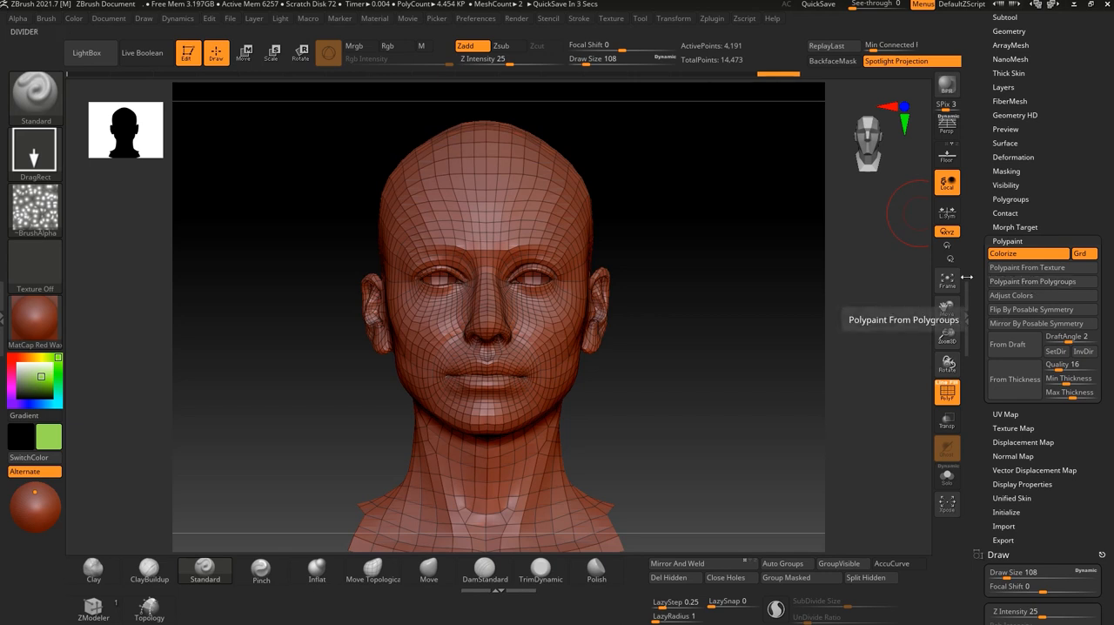
pyautogui.moveTo(709, 291); pyautogui.dragTo(839, 420)
pyautogui.click(946, 396)
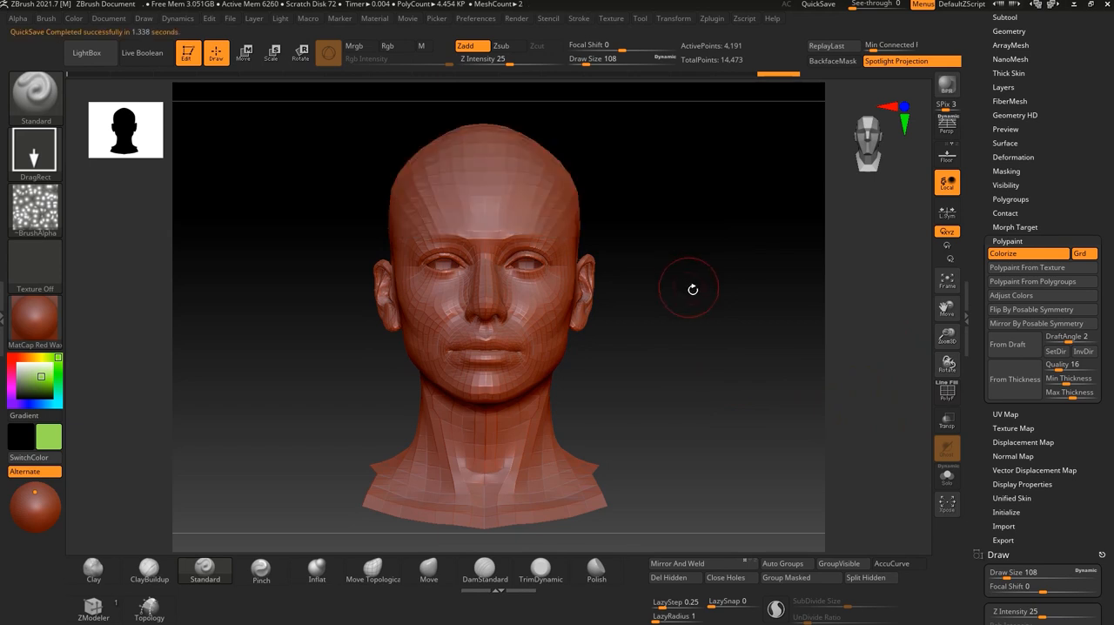
# Apply the SkinShade4 material to the mesh and unhide the rest of the body.
pyautogui.moveTo(694, 286); pyautogui.dragTo(749, 292)
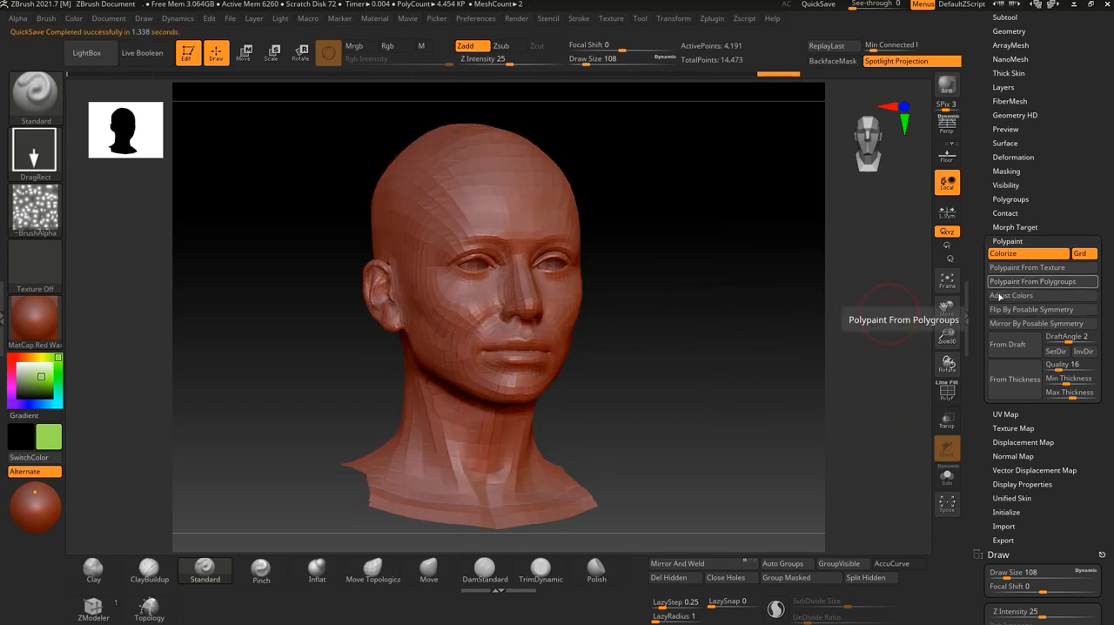
pyautogui.click(25, 327)
pyautogui.click(338, 288)
pyautogui.moveTo(664, 363); pyautogui.dragTo(804, 344)
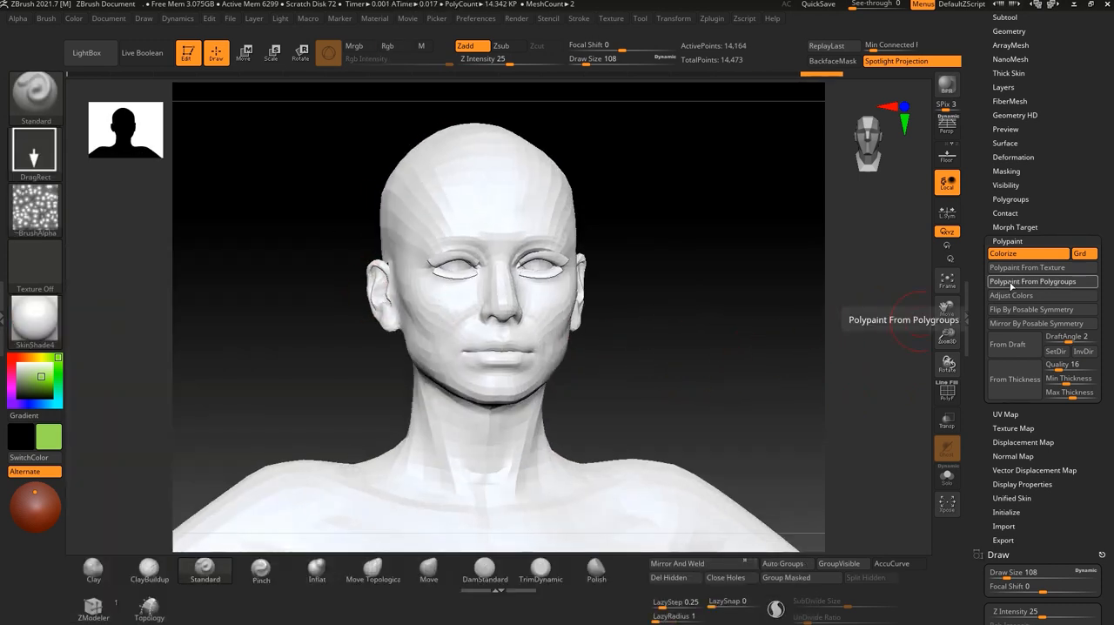
pyautogui.keyDown('alt'); pyautogui.moveTo(710, 307); pyautogui.dragTo(704, 292); pyautogui.keyUp('alt')
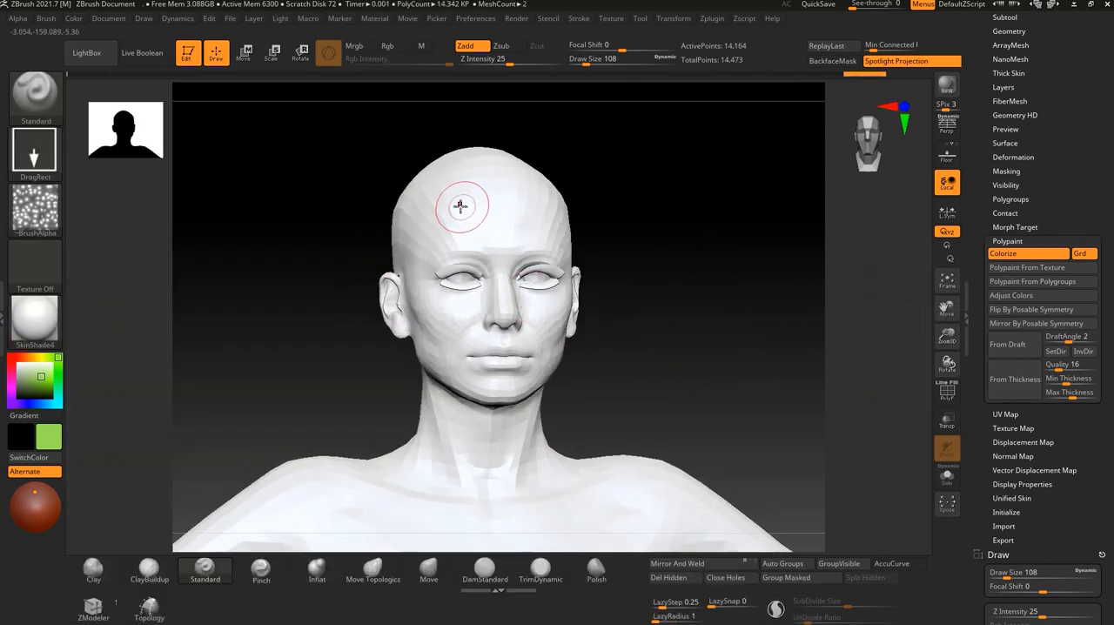
# Set the Standard brush to Rgb painting at intensity 100 with the alpha off and the Dots stroke.
pyautogui.click(391, 50)
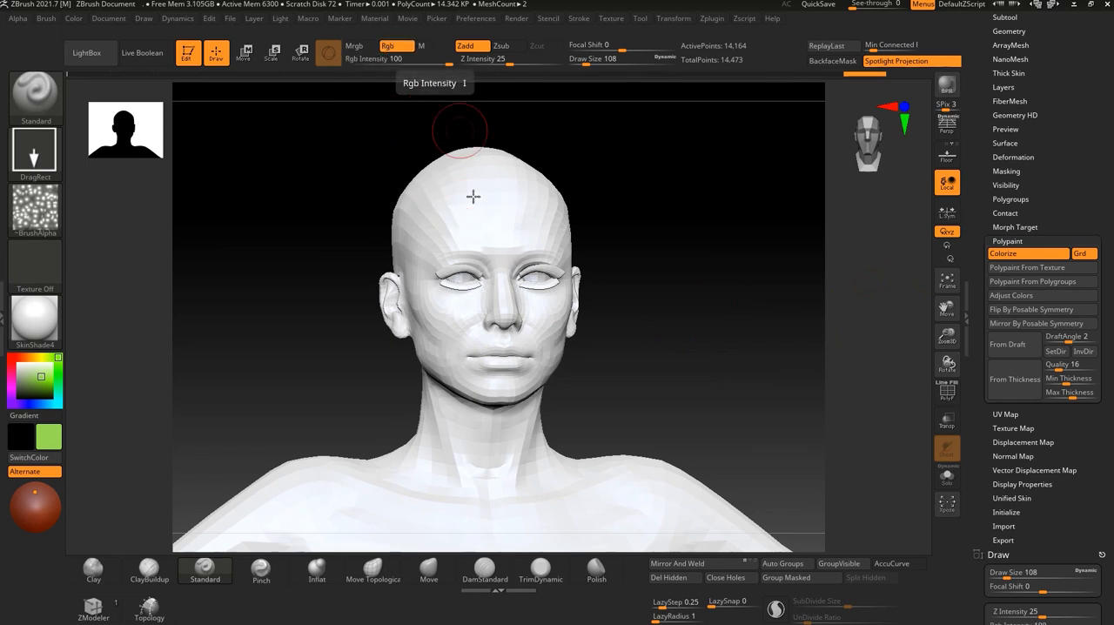
pyautogui.keyDown('alt'); pyautogui.moveTo(654, 338); pyautogui.dragTo(642, 286); pyautogui.keyUp('alt')
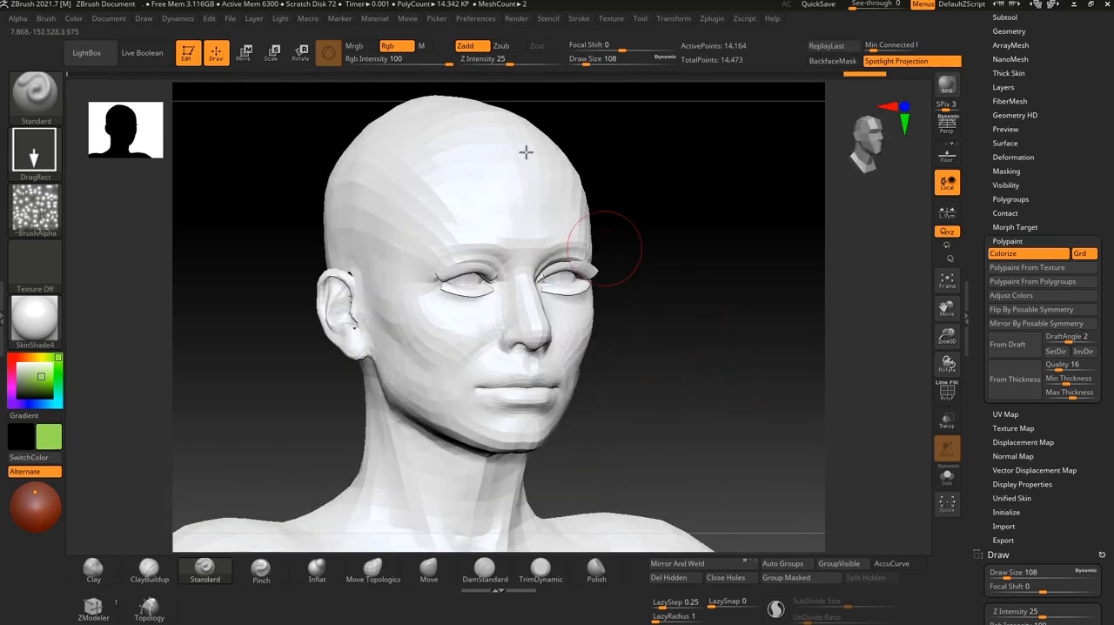
pyautogui.click(35, 209)
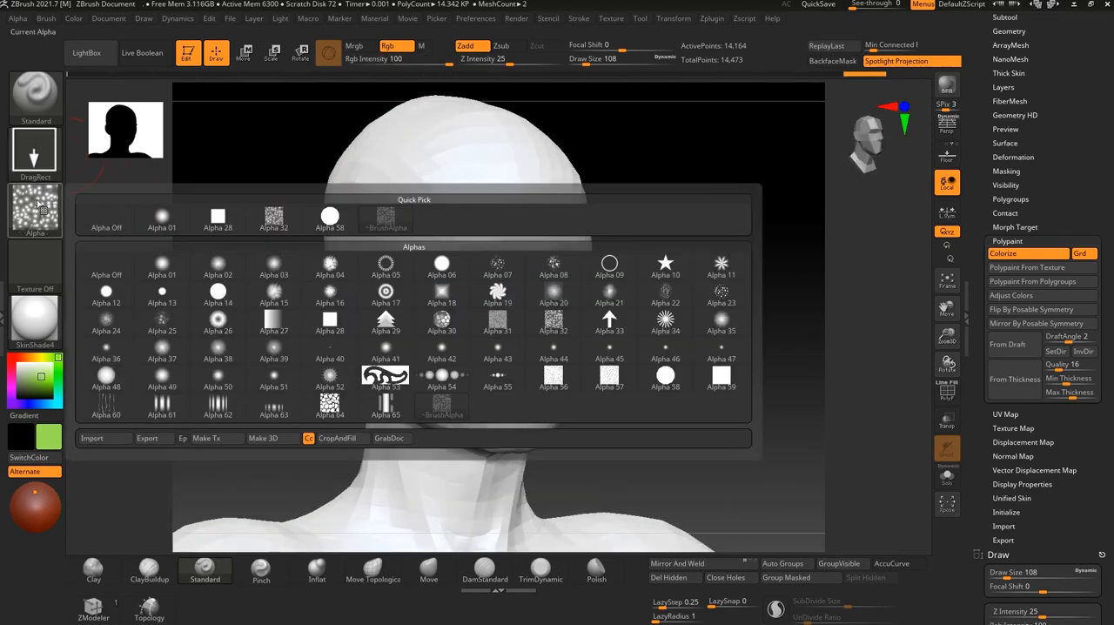
pyautogui.click(96, 221)
pyautogui.click(32, 155)
pyautogui.click(103, 167)
# Try test strokes on the face with the Standard brush and undo them.
pyautogui.moveTo(294, 216)
pyautogui.mouseDown()
pyautogui.moveTo(418, 287)
pyautogui.moveTo(530, 329)
pyautogui.moveTo(570, 320)
pyautogui.mouseUp()
pyautogui.moveTo(684, 331); pyautogui.dragTo(740, 331)
pyautogui.hotkey('ctrl', 'z')
pyautogui.moveTo(508, 326); pyautogui.dragTo(530, 348)
pyautogui.hotkey('ctrl', 'z')
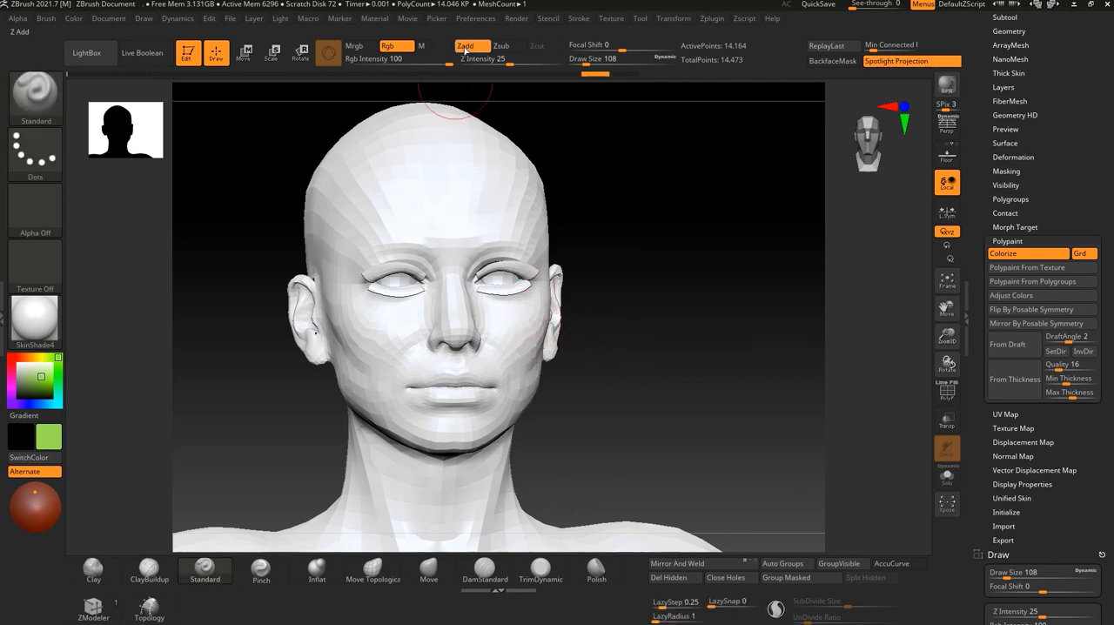
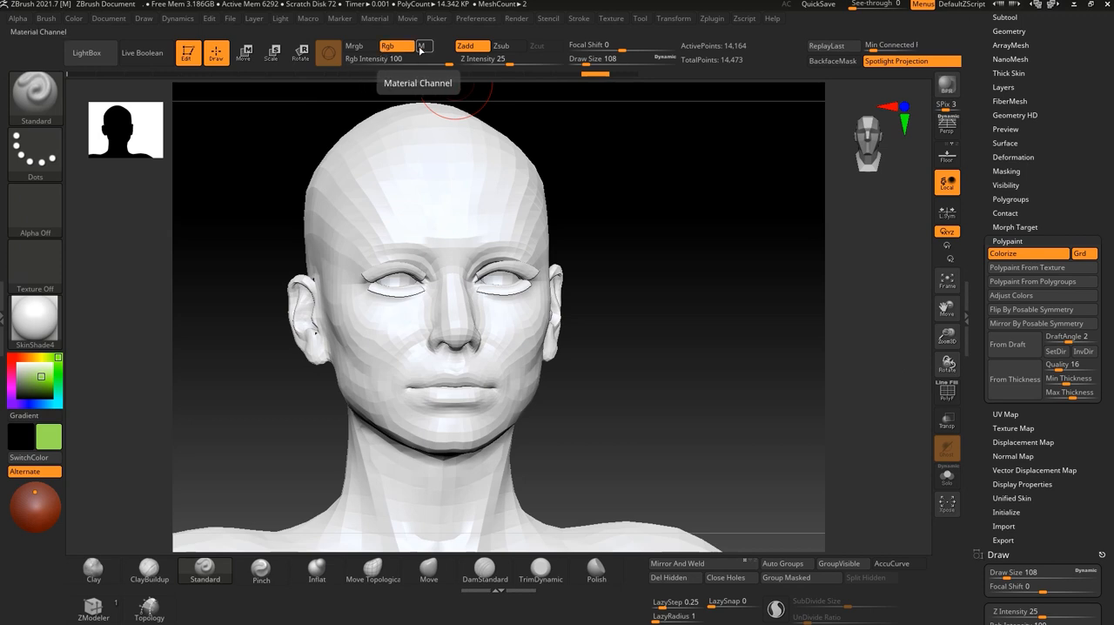
# Turn off Zadd for the Standard brush and switch off the body's texture display.
pyautogui.click(471, 48)
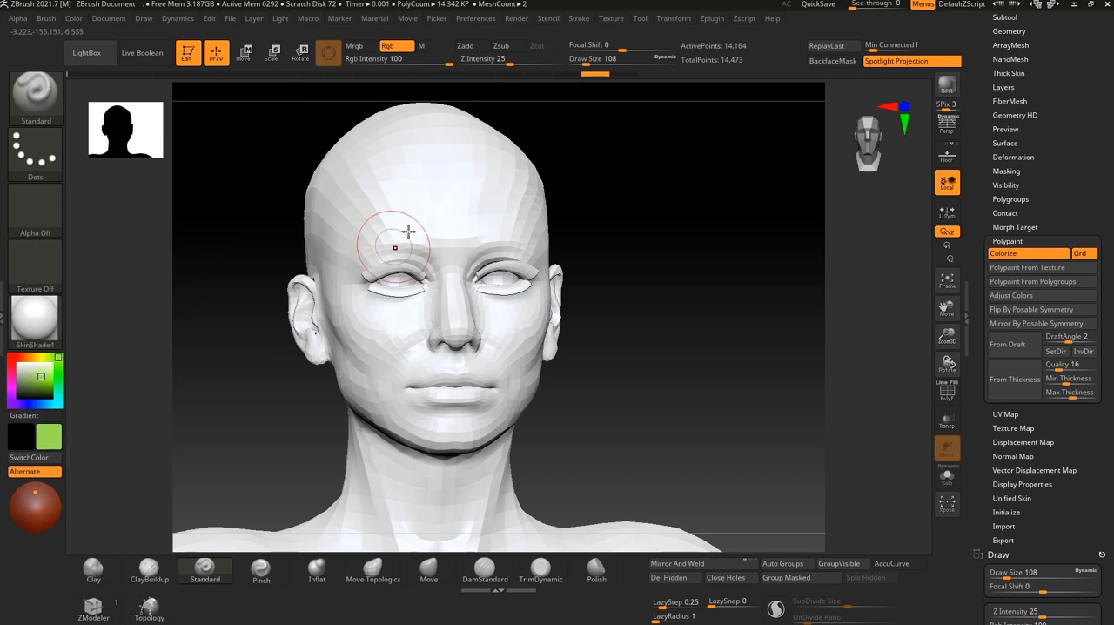
pyautogui.scroll(3, 1036, 218)
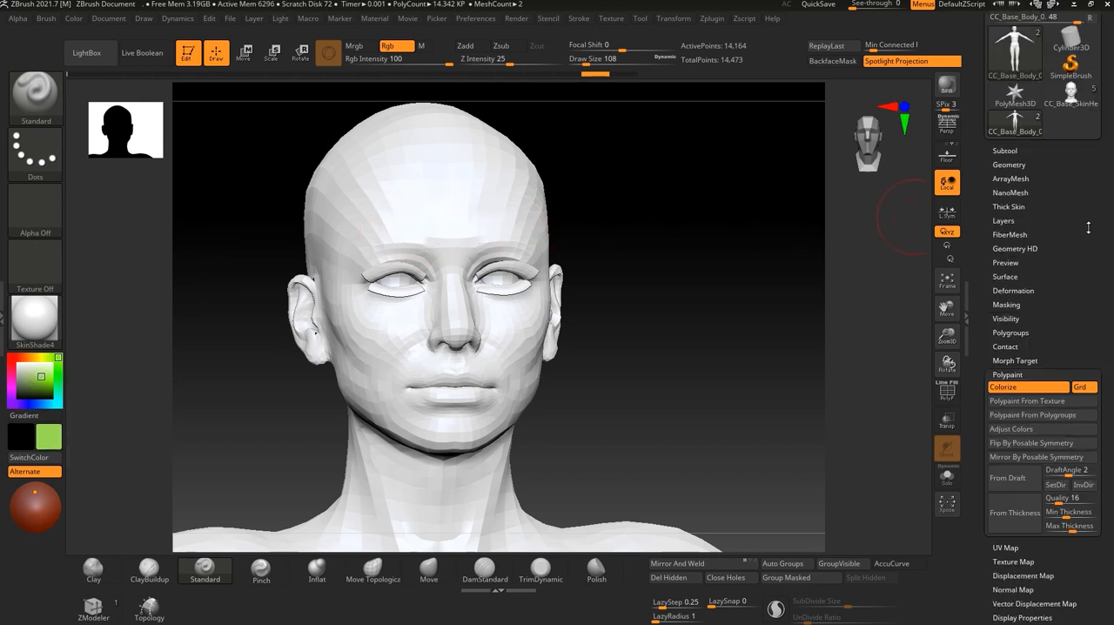
pyautogui.click(1036, 133)
pyautogui.click(1010, 119)
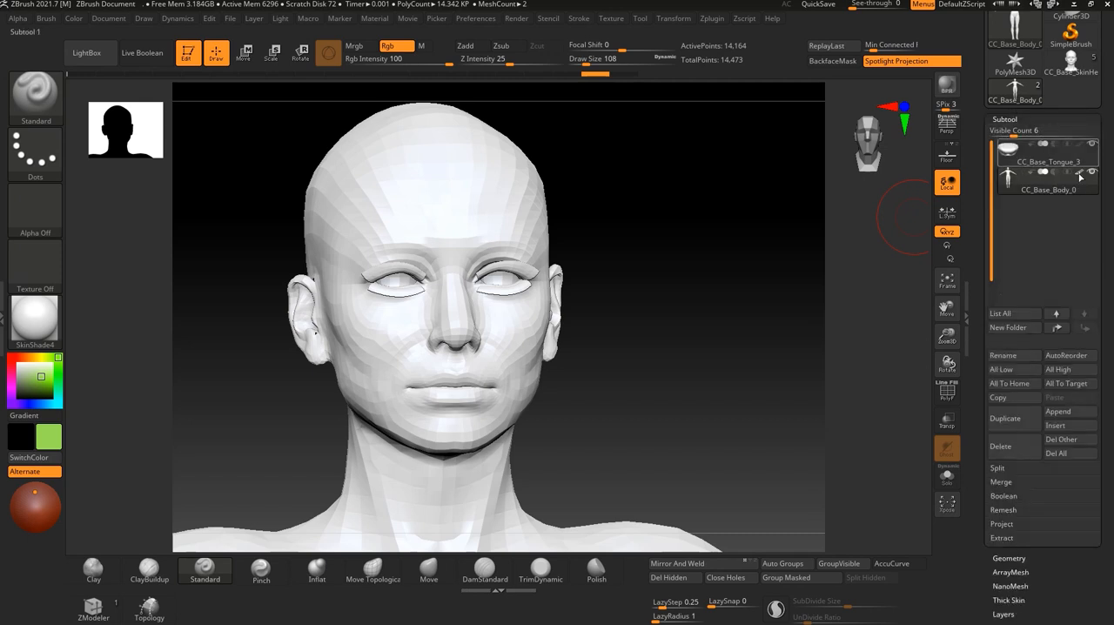
pyautogui.click(1010, 121)
pyautogui.click(1011, 133)
pyautogui.click(1010, 132)
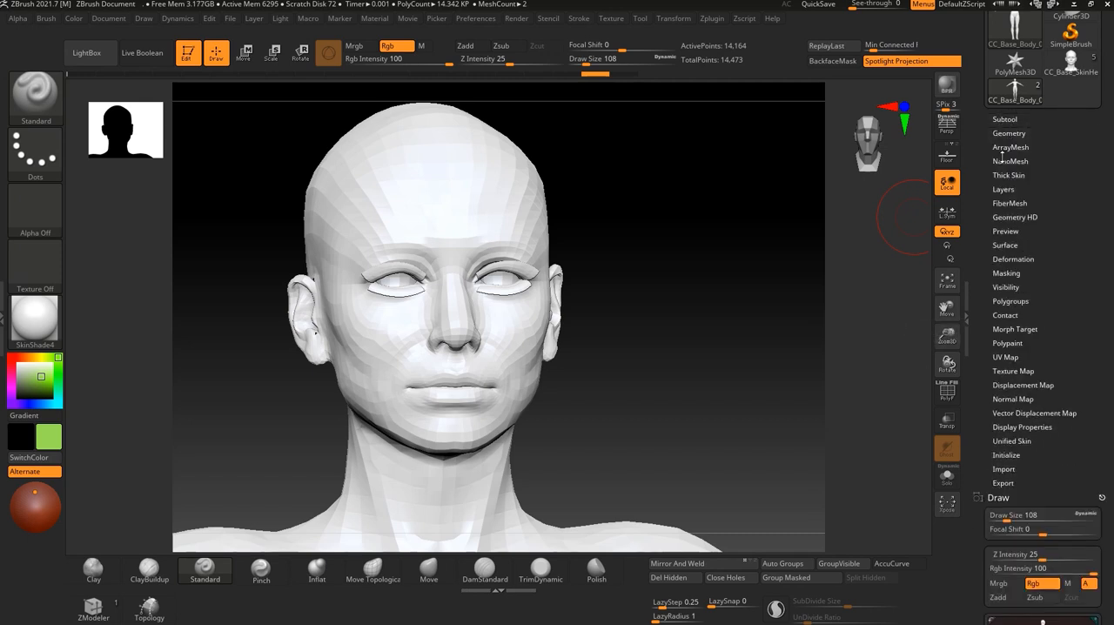
pyautogui.click(1013, 371)
pyautogui.click(1062, 383)
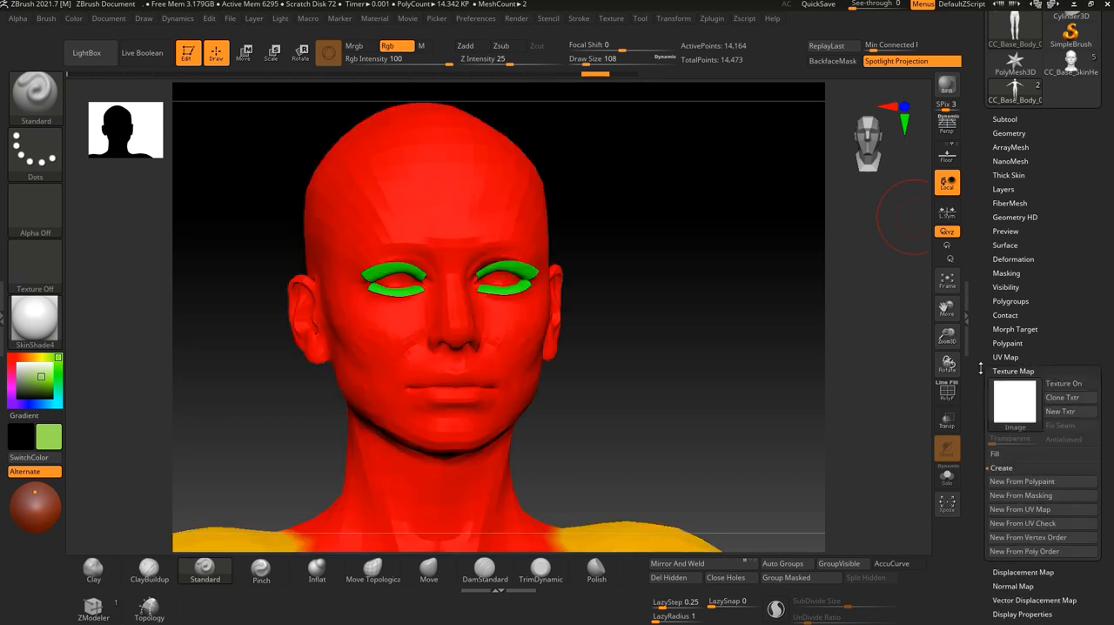
# Paint green test strokes over one side of the face with the Standard brush and view them on the whole body.
pyautogui.moveTo(726, 348); pyautogui.dragTo(625, 269)
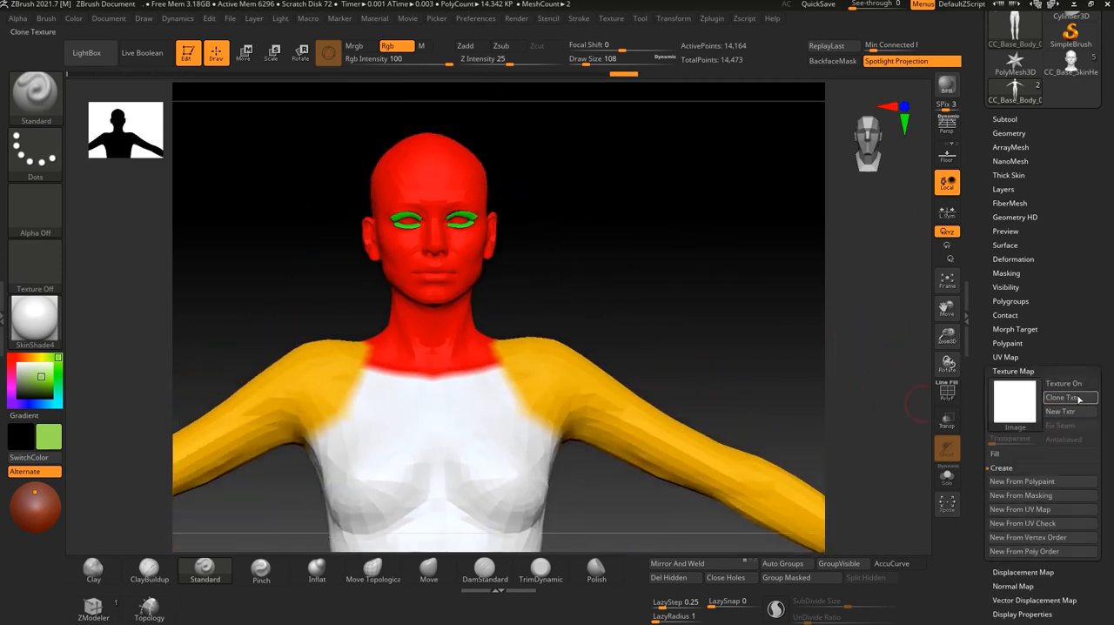
pyautogui.moveTo(453, 165)
pyautogui.mouseDown()
pyautogui.moveTo(422, 183)
pyautogui.moveTo(441, 196)
pyautogui.moveTo(418, 177)
pyautogui.mouseUp()
pyautogui.moveTo(520, 173)
pyautogui.mouseDown()
pyautogui.moveTo(571, 175)
pyautogui.moveTo(530, 252)
pyautogui.mouseUp()
pyautogui.moveTo(378, 178)
pyautogui.mouseDown()
pyautogui.moveTo(300, 207)
pyautogui.moveTo(325, 219)
pyautogui.moveTo(409, 335)
pyautogui.moveTo(414, 374)
pyautogui.moveTo(453, 265)
pyautogui.moveTo(409, 391)
pyautogui.moveTo(375, 348)
pyautogui.mouseUp()
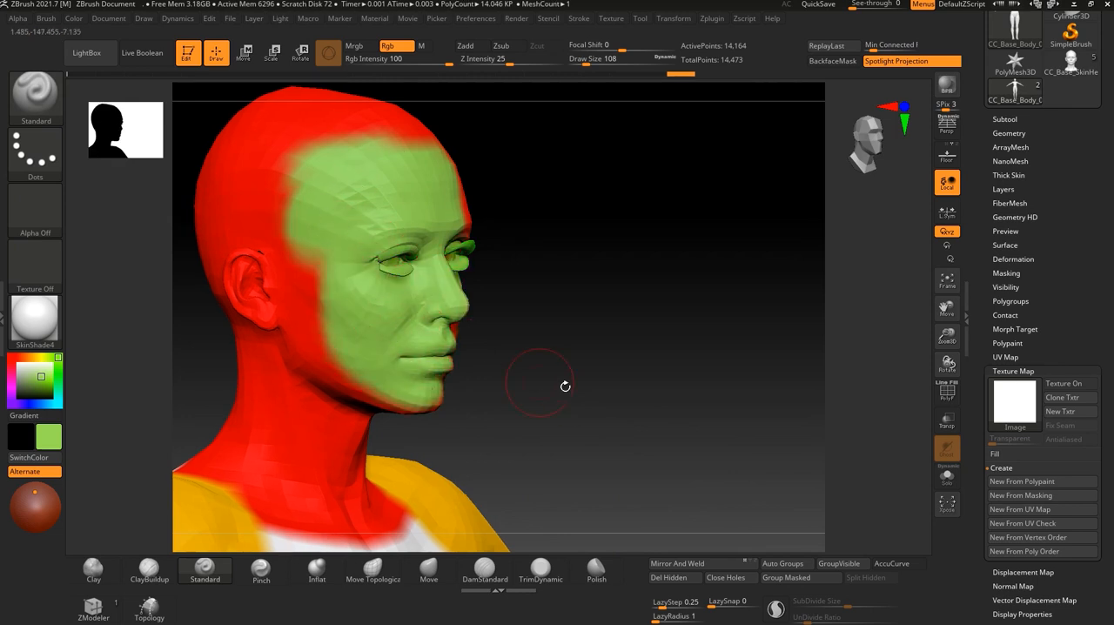
pyautogui.keyDown('shift'); pyautogui.moveTo(565, 386); pyautogui.dragTo(551, 388); pyautogui.keyUp('shift')
pyautogui.keyDown('alt'); pyautogui.moveTo(664, 400); pyautogui.dragTo(596, 472); pyautogui.keyUp('alt')
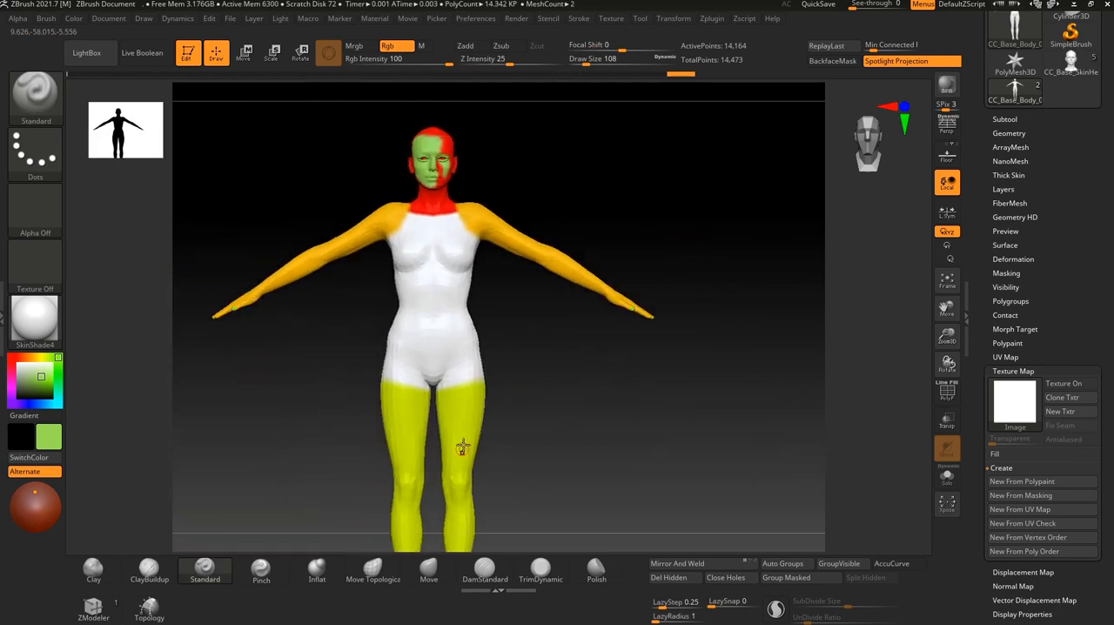
pyautogui.keyDown('alt'); pyautogui.moveTo(328, 285); pyautogui.dragTo(335, 356); pyautogui.keyUp('alt')
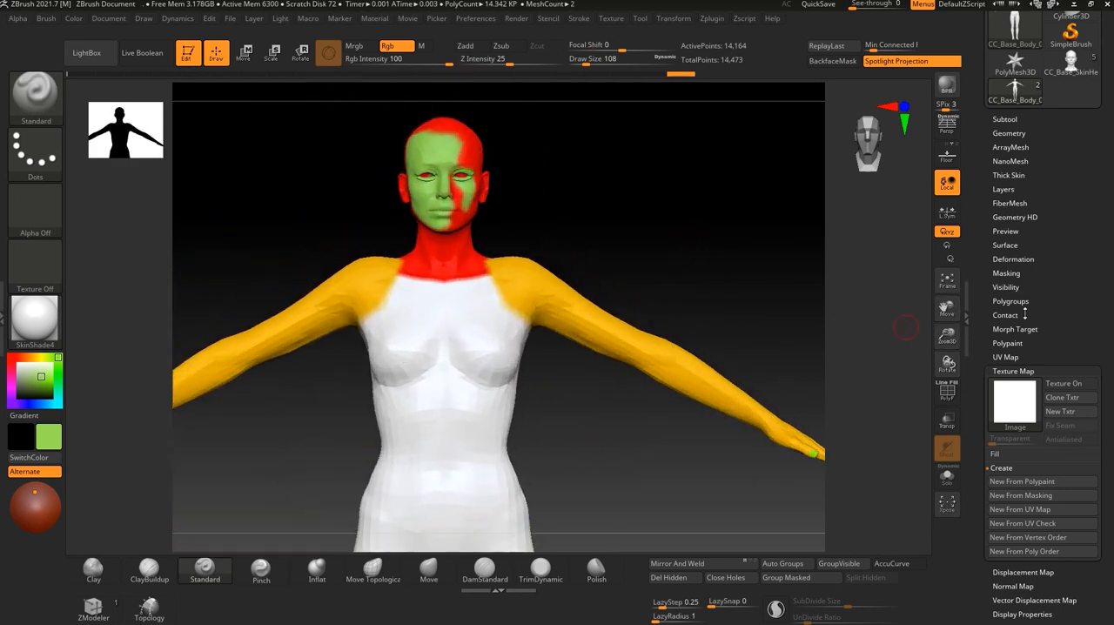
# Regenerate the body's polypaint from its polygroups and check the colour boundaries around the neck and shoulders.
pyautogui.click(1013, 370)
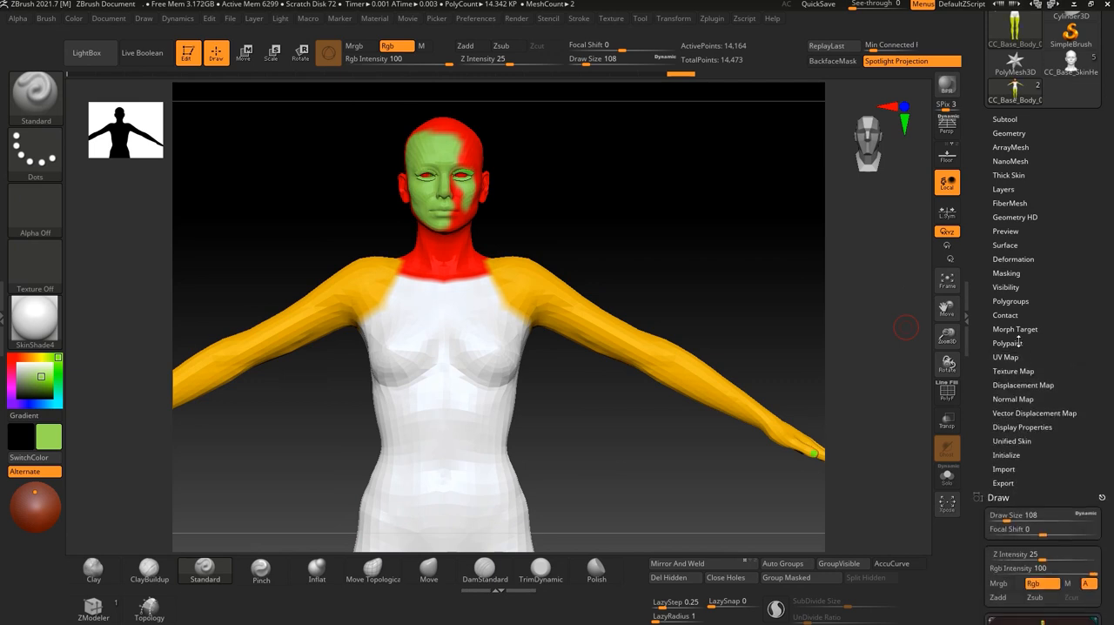
pyautogui.click(1007, 343)
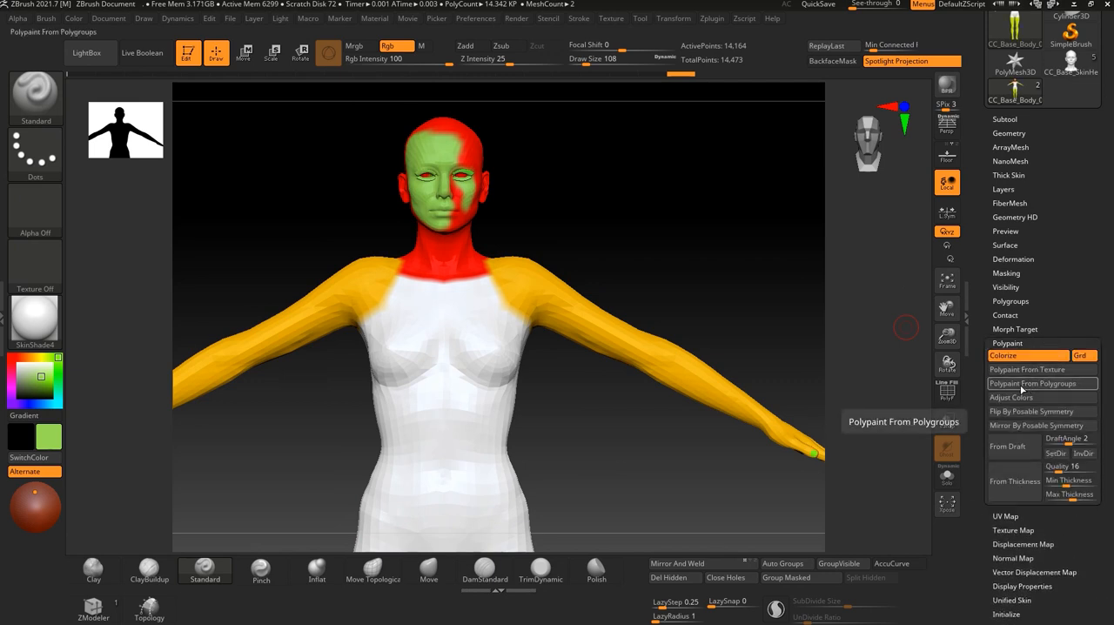
pyautogui.click(1026, 384)
pyautogui.scroll(5, 662, 245)
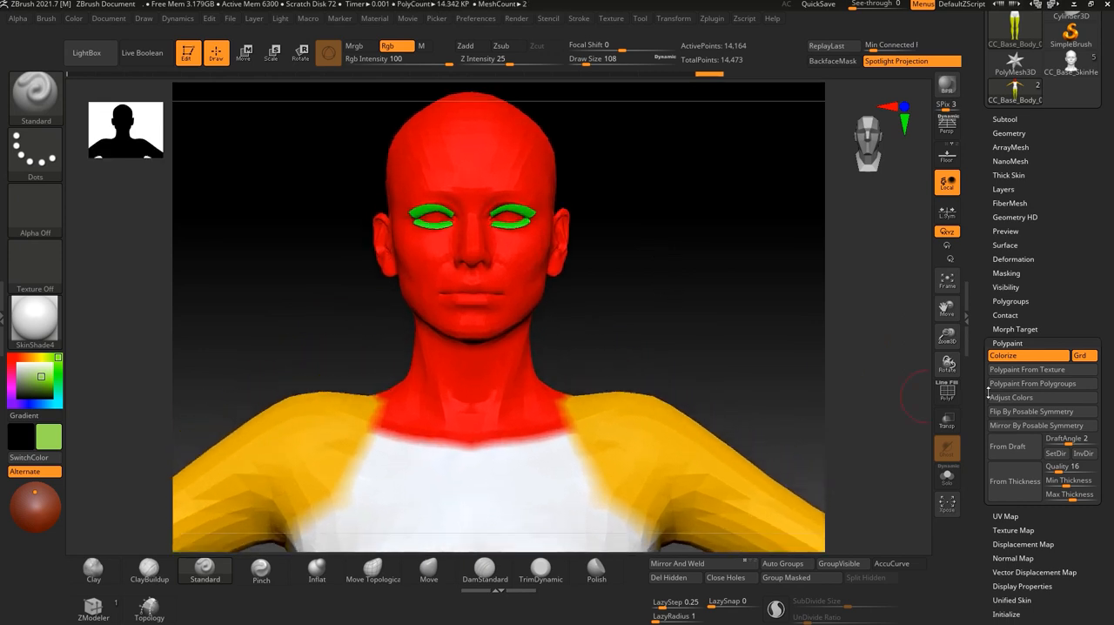
pyautogui.keyDown('alt'); pyautogui.moveTo(712, 335); pyautogui.dragTo(651, 297); pyautogui.keyUp('alt')
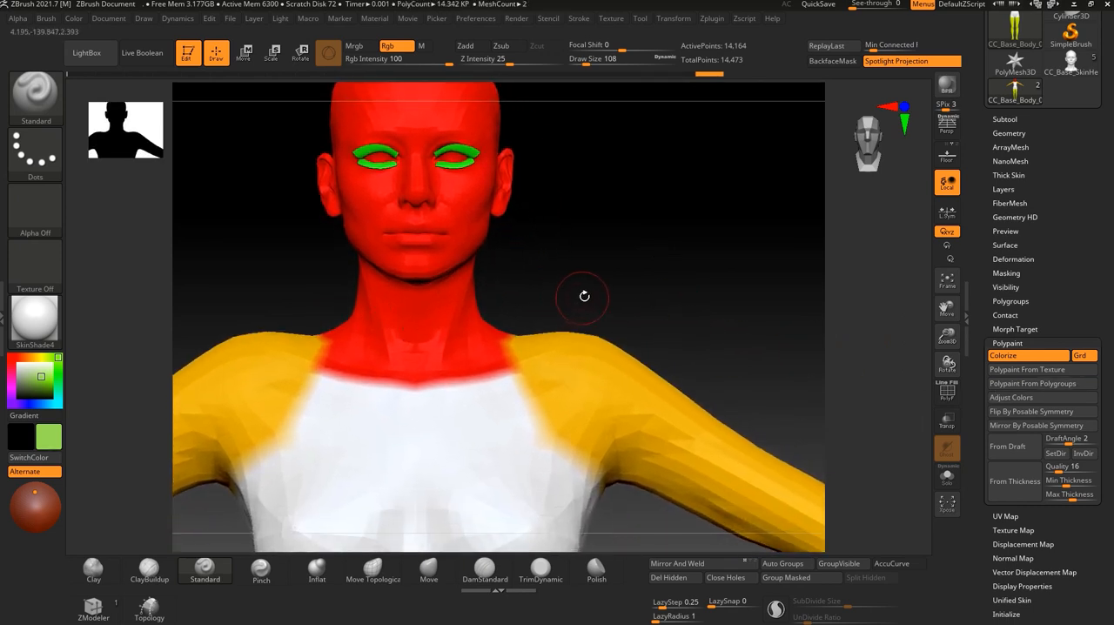
pyautogui.moveTo(654, 258); pyautogui.dragTo(711, 244)
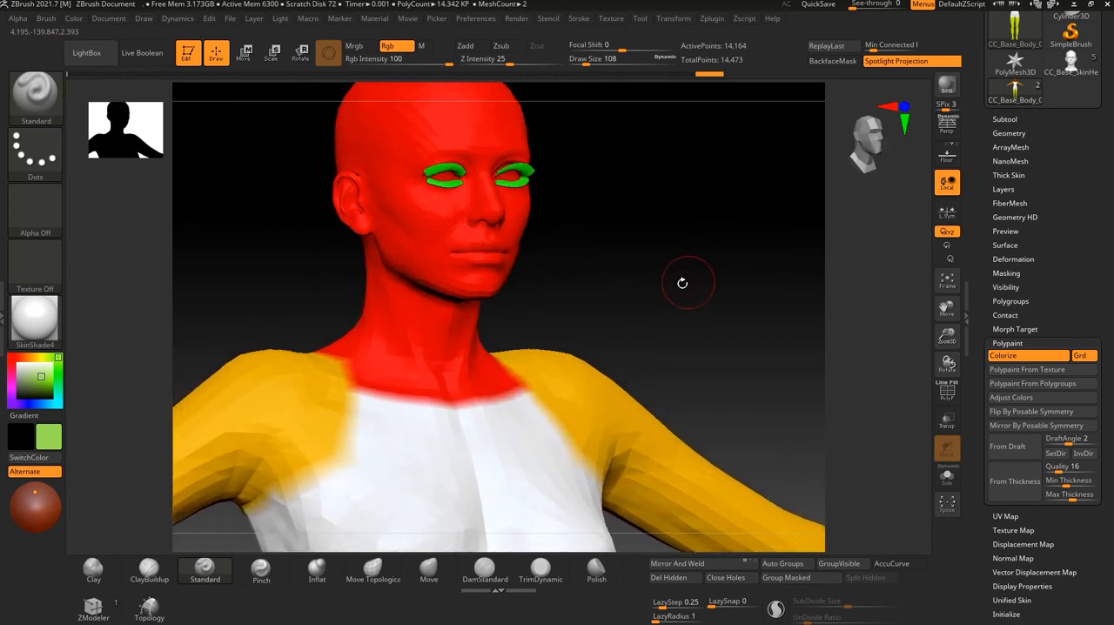
pyautogui.moveTo(689, 264)
pyautogui.mouseDown()
pyautogui.moveTo(662, 271)
pyautogui.moveTo(685, 270)
pyautogui.moveTo(678, 282)
pyautogui.mouseUp()
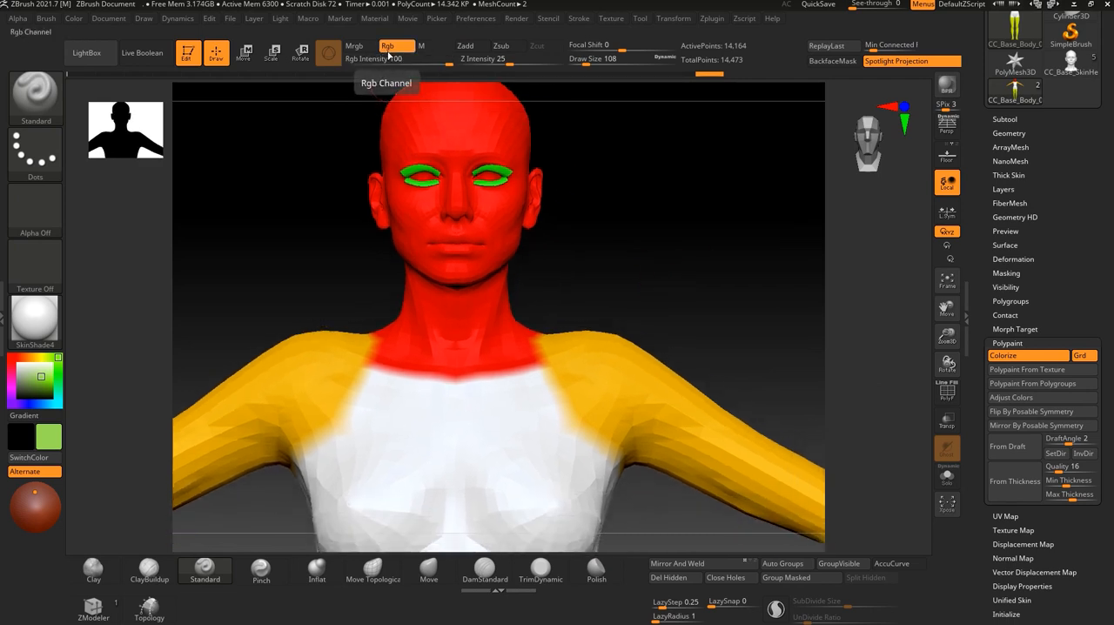
# Try the Gold and Green Metallic materials on the polypainted body.
pyautogui.click(33, 327)
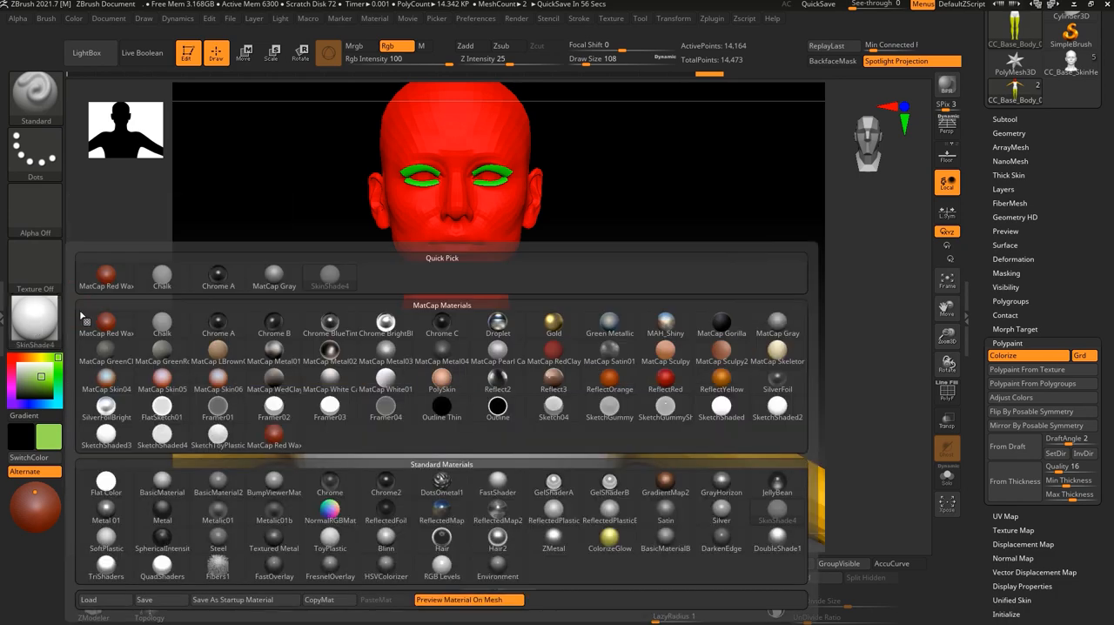
pyautogui.click(554, 324)
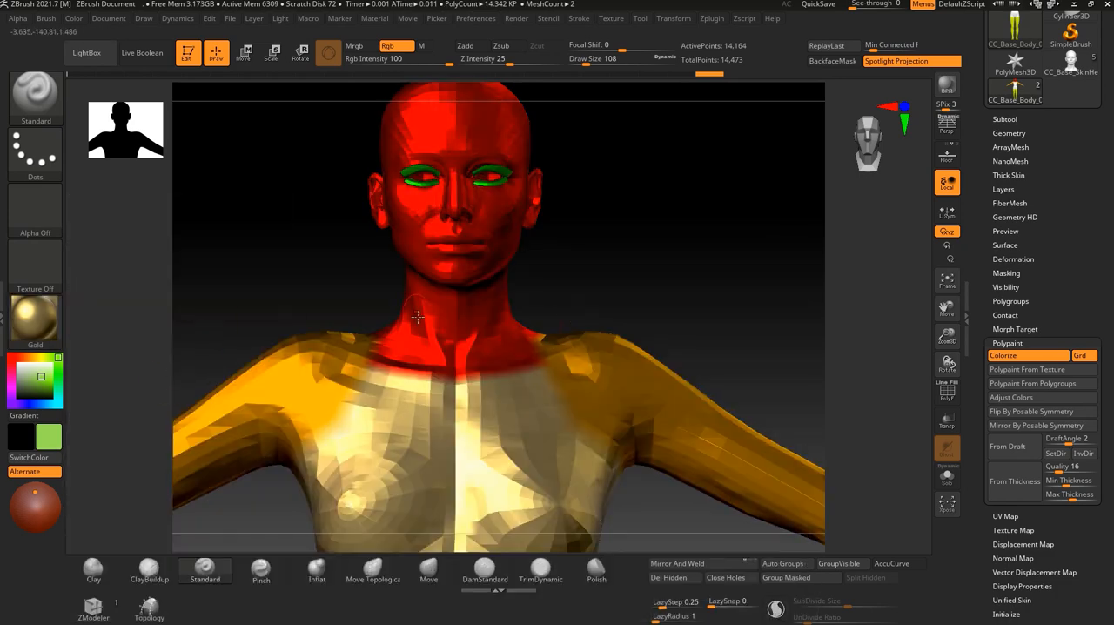
pyautogui.click(35, 324)
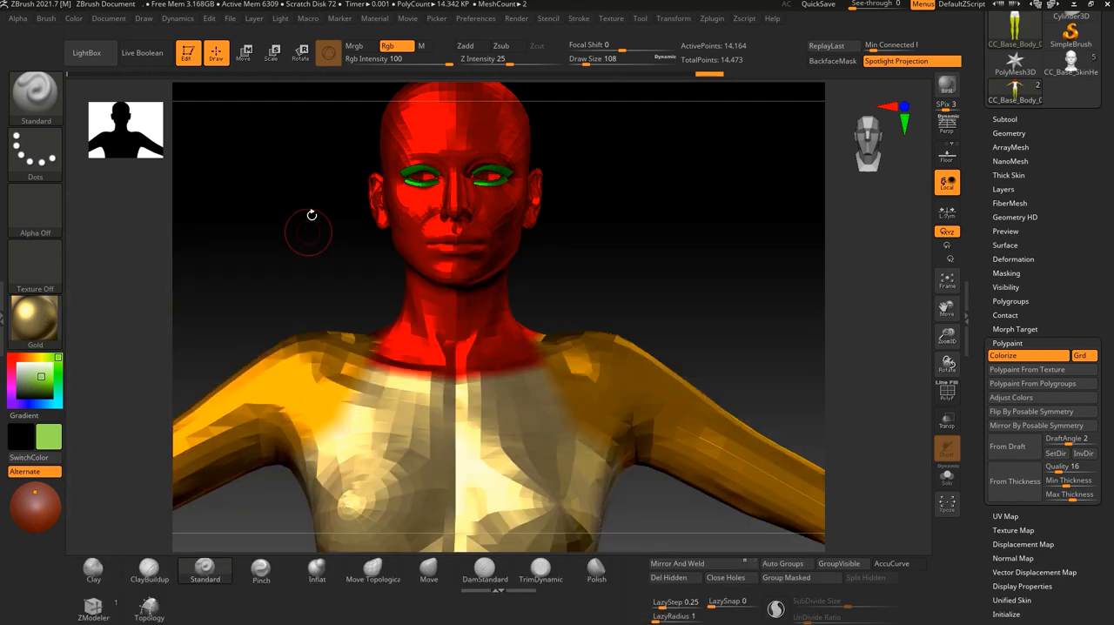
pyautogui.moveTo(306, 219)
pyautogui.mouseDown()
pyautogui.moveTo(322, 264)
pyautogui.moveTo(694, 280)
pyautogui.moveTo(687, 287)
pyautogui.mouseUp()
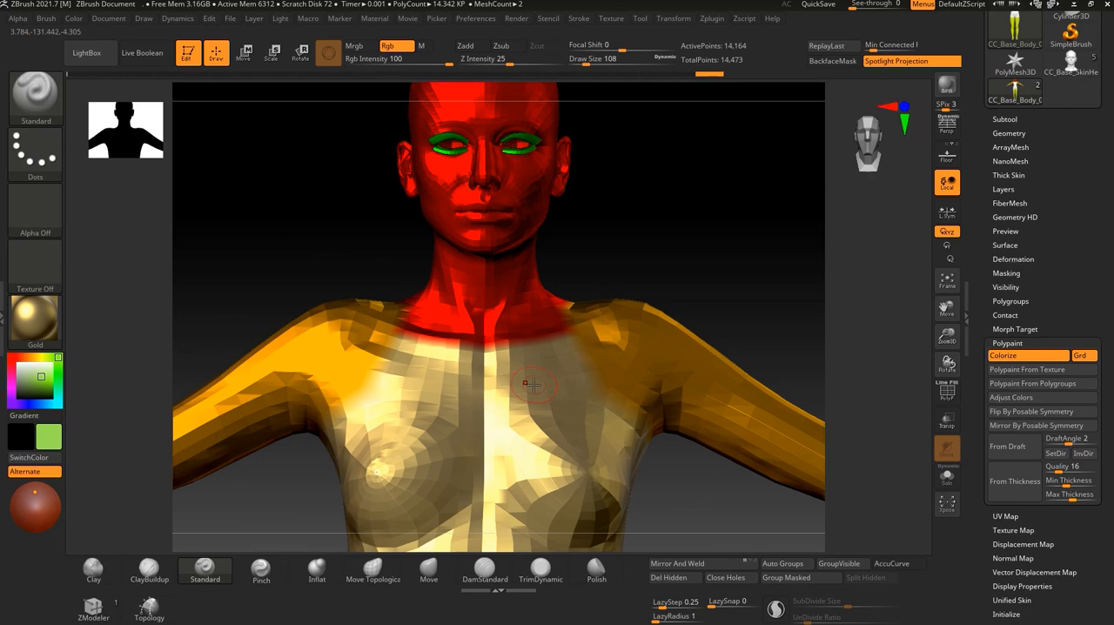
pyautogui.click(35, 322)
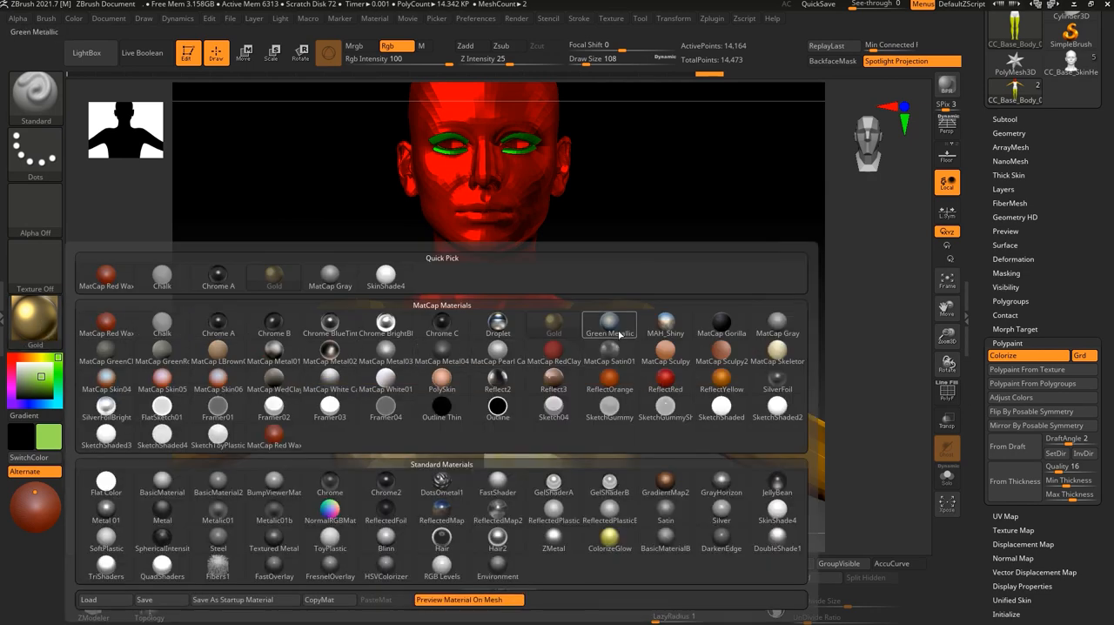
pyautogui.click(611, 335)
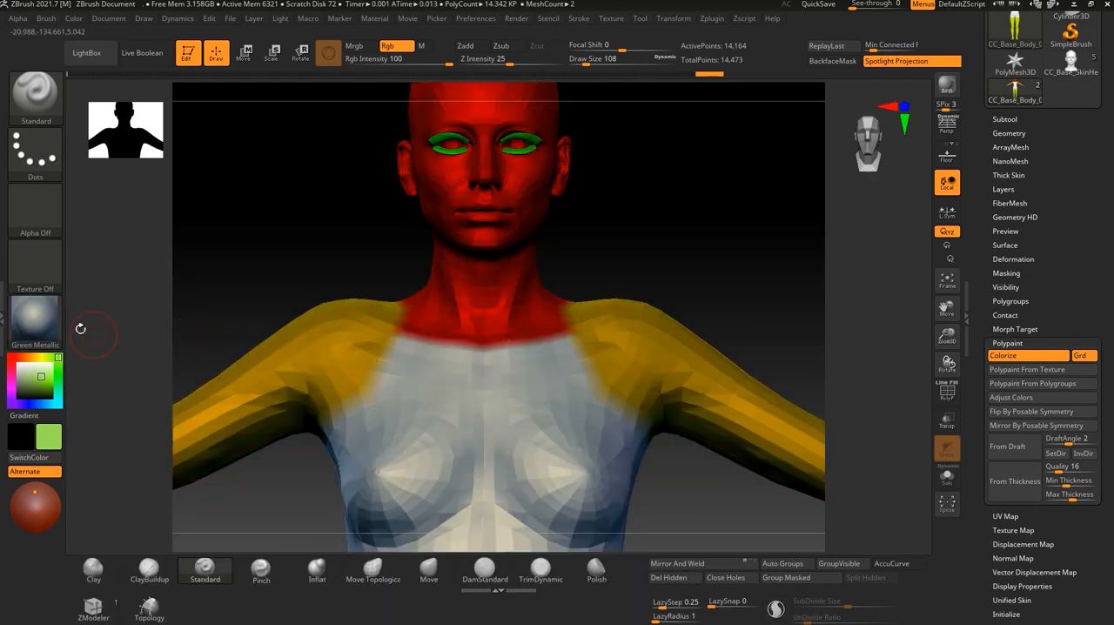
# Try the MAH_Shiny material on the body and inspect the head and torso.
pyautogui.click(35, 322)
pyautogui.click(666, 329)
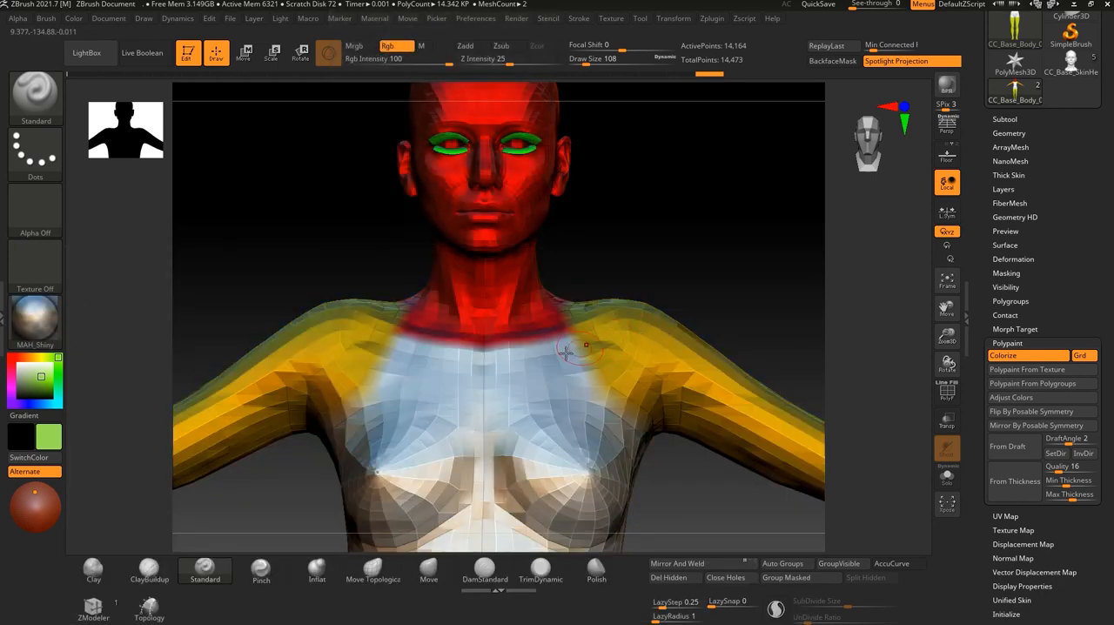
pyautogui.moveTo(311, 244)
pyautogui.keyDown('alt'); pyautogui.mouseDown()
pyautogui.moveTo(313, 259)
pyautogui.moveTo(295, 266)
pyautogui.moveTo(296, 228)
pyautogui.mouseUp(); pyautogui.keyUp('alt')
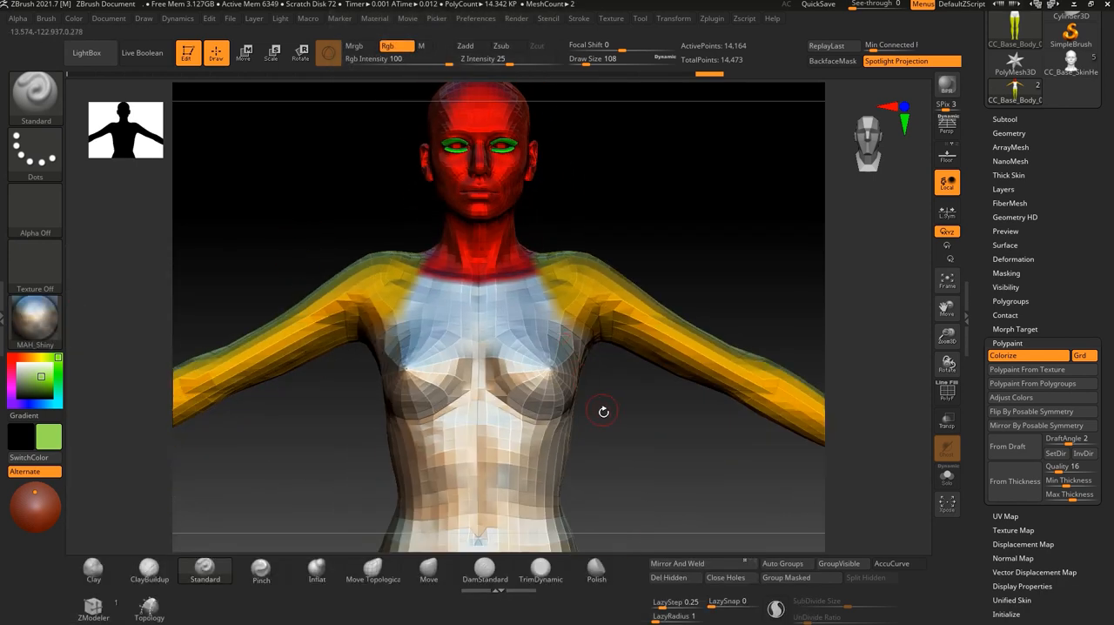
pyautogui.keyDown('alt'); pyautogui.moveTo(661, 192); pyautogui.dragTo(638, 292); pyautogui.keyUp('alt')
pyautogui.keyDown('alt'); pyautogui.moveTo(742, 328); pyautogui.dragTo(717, 329); pyautogui.keyUp('alt')
pyautogui.moveTo(671, 369); pyautogui.dragTo(548, 304)
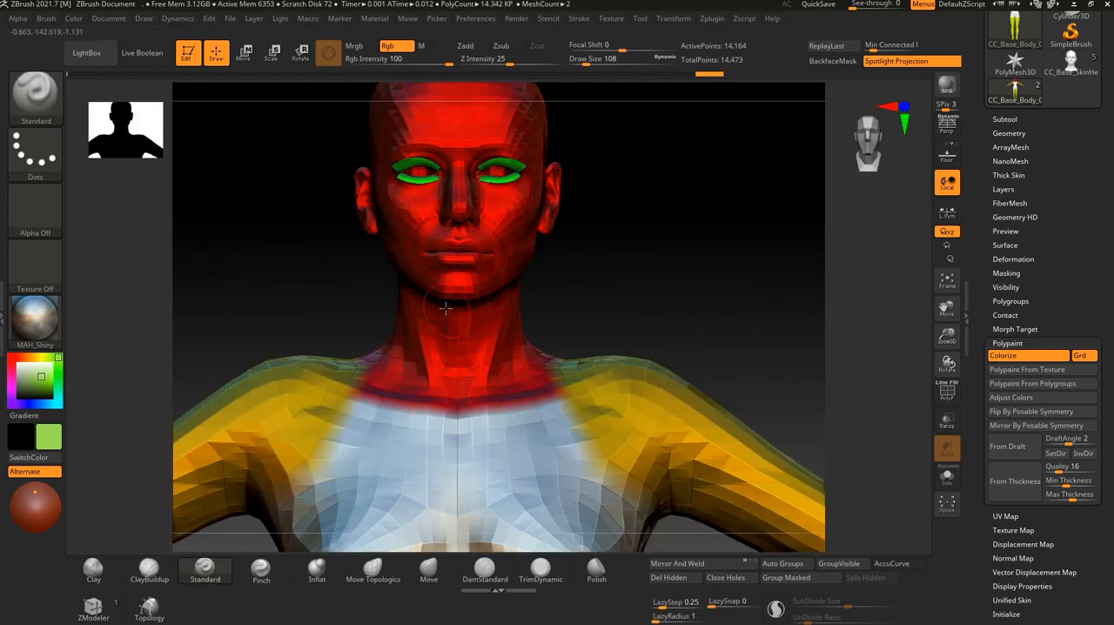
# Try the PolySkin material on the body and inspect it from the front and at an angle.
pyautogui.click(46, 324)
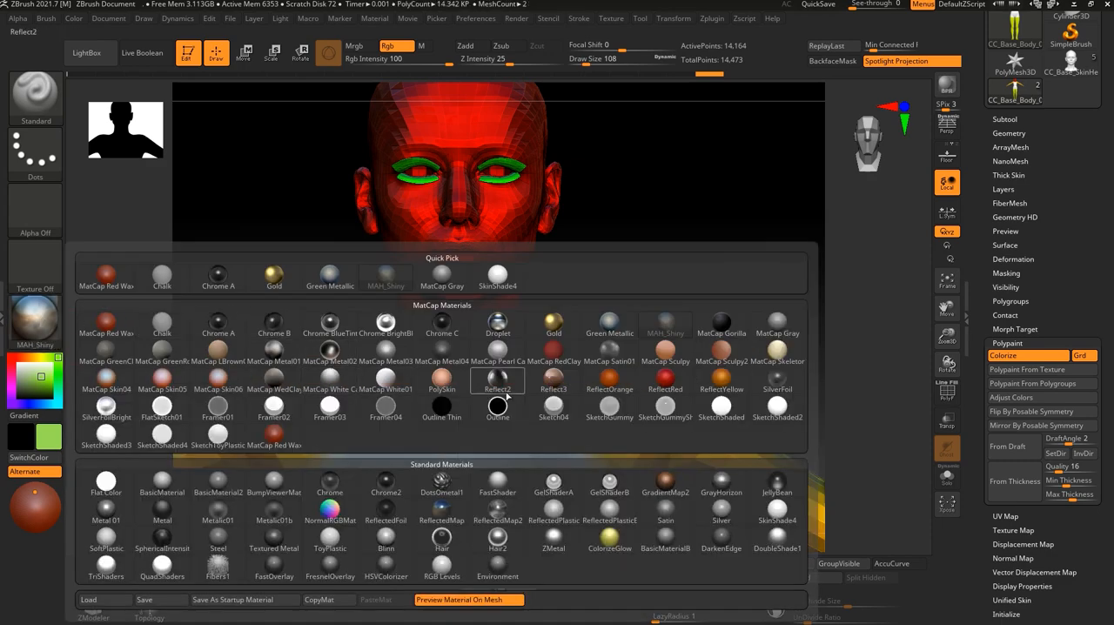
pyautogui.moveTo(432, 384)
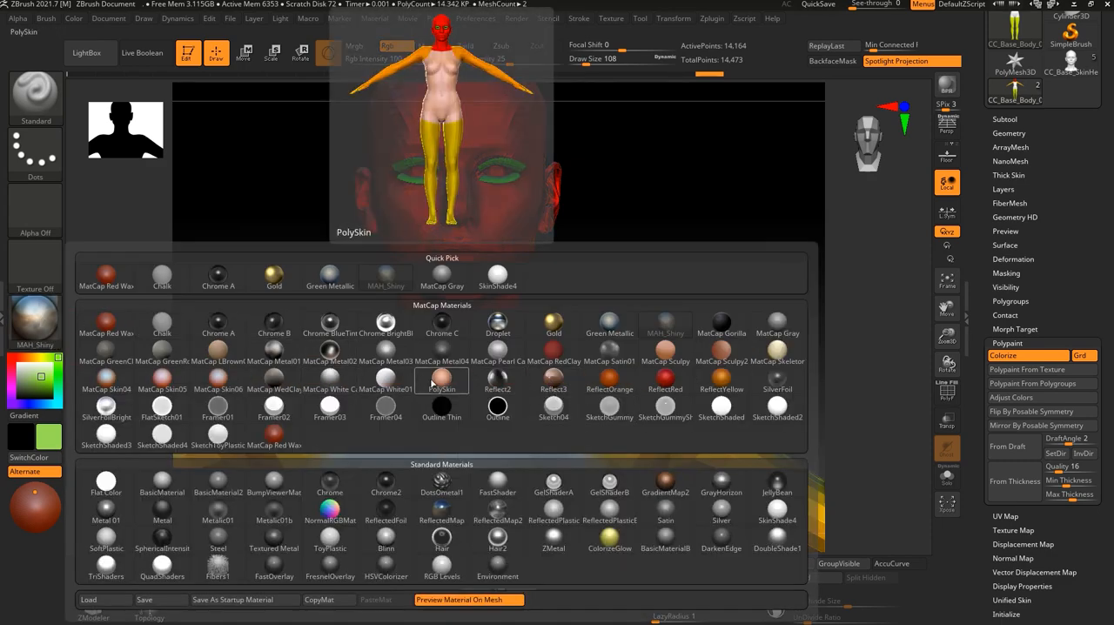
pyautogui.click(441, 386)
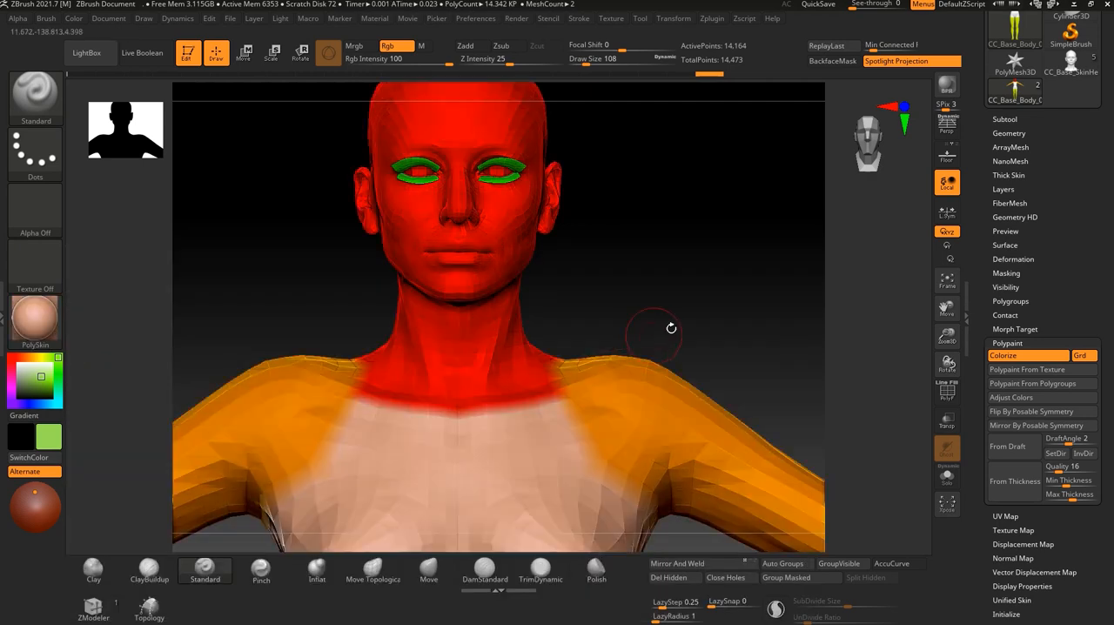
pyautogui.moveTo(717, 220); pyautogui.dragTo(592, 392)
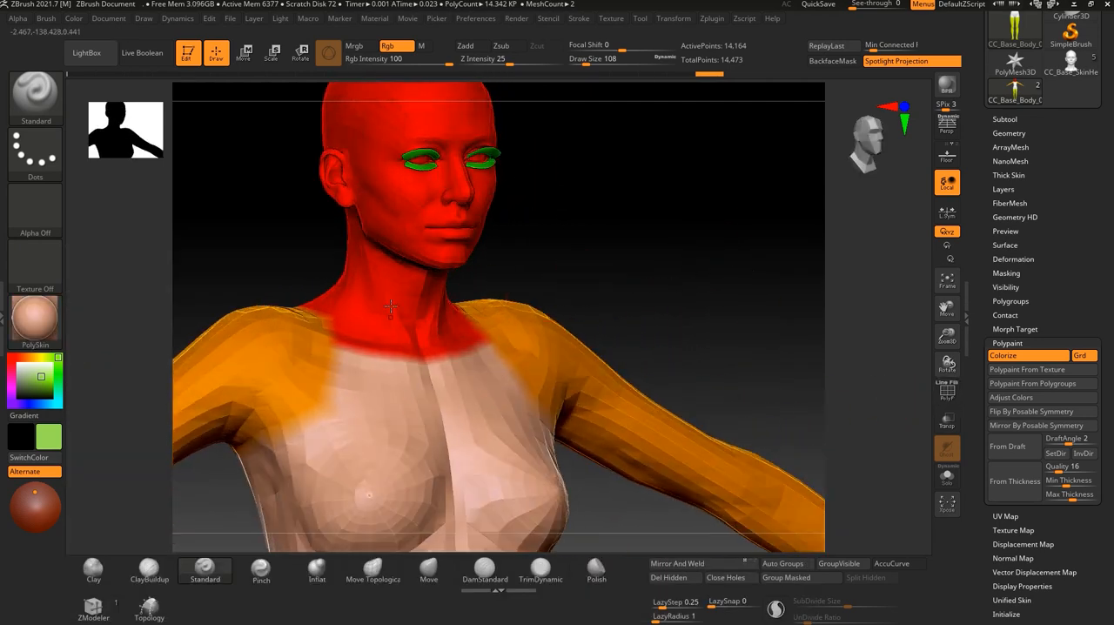
pyautogui.keyDown('alt'); pyautogui.moveTo(634, 198); pyautogui.dragTo(630, 335); pyautogui.keyUp('alt')
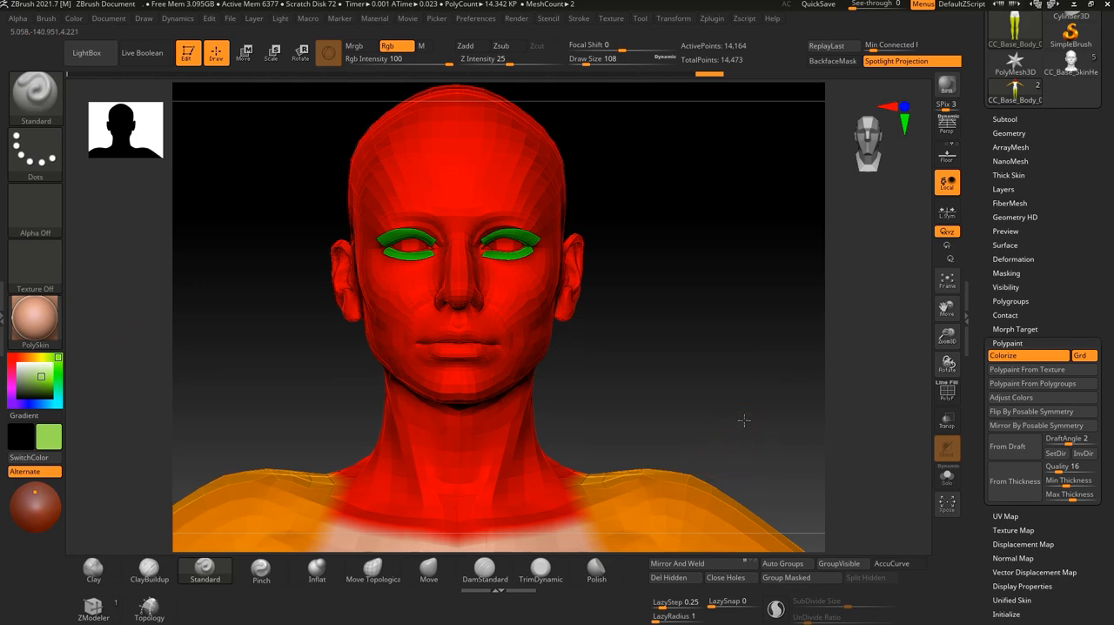
pyautogui.keyDown('alt'); pyautogui.moveTo(746, 433); pyautogui.dragTo(714, 276); pyautogui.keyUp('alt')
pyautogui.keyDown('alt'); pyautogui.moveTo(659, 180); pyautogui.dragTo(656, 296); pyautogui.keyUp('alt')
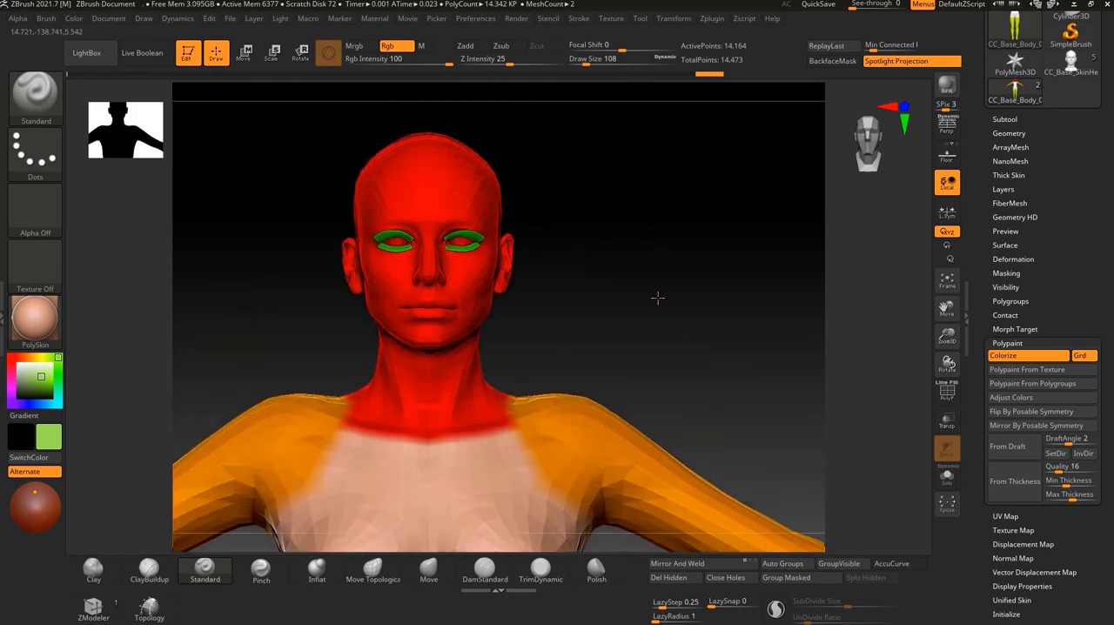
# Reapply the MAH_Shiny material to the body and bring the head into a close angled view.
pyautogui.click(34, 319)
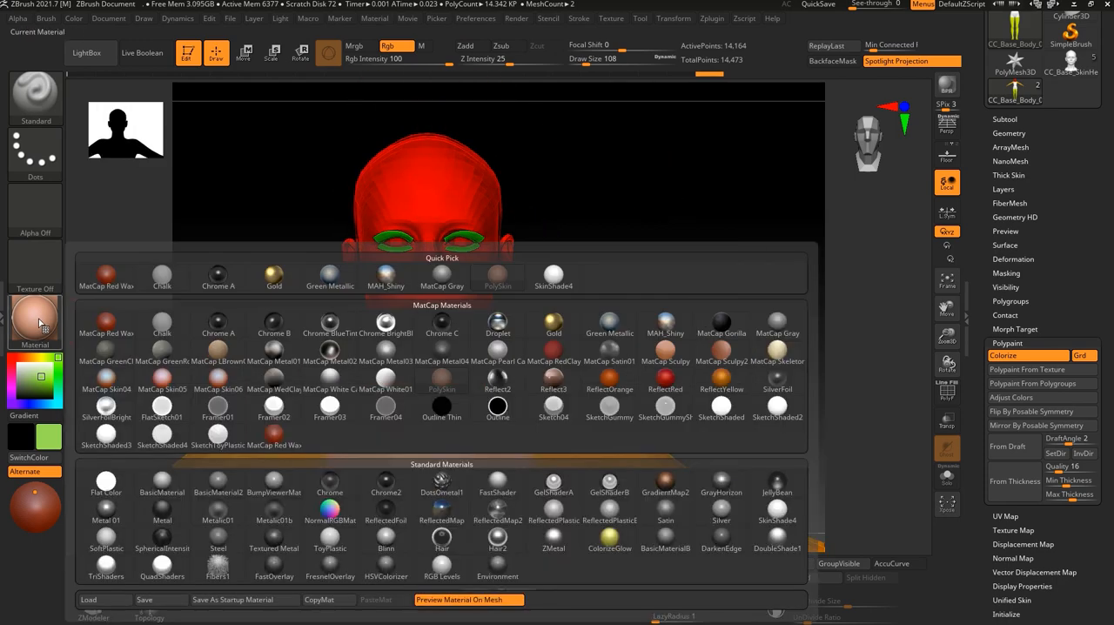
pyautogui.click(376, 288)
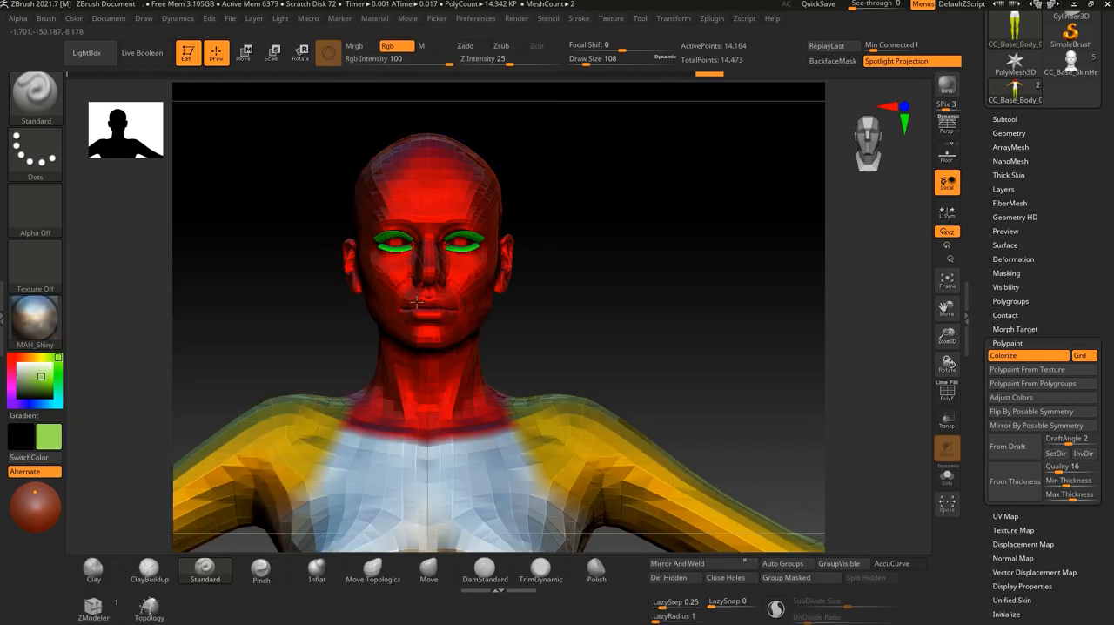
pyautogui.moveTo(601, 329); pyautogui.dragTo(699, 333)
pyautogui.keyDown('alt'); pyautogui.moveTo(659, 272); pyautogui.dragTo(617, 307); pyautogui.keyUp('alt')
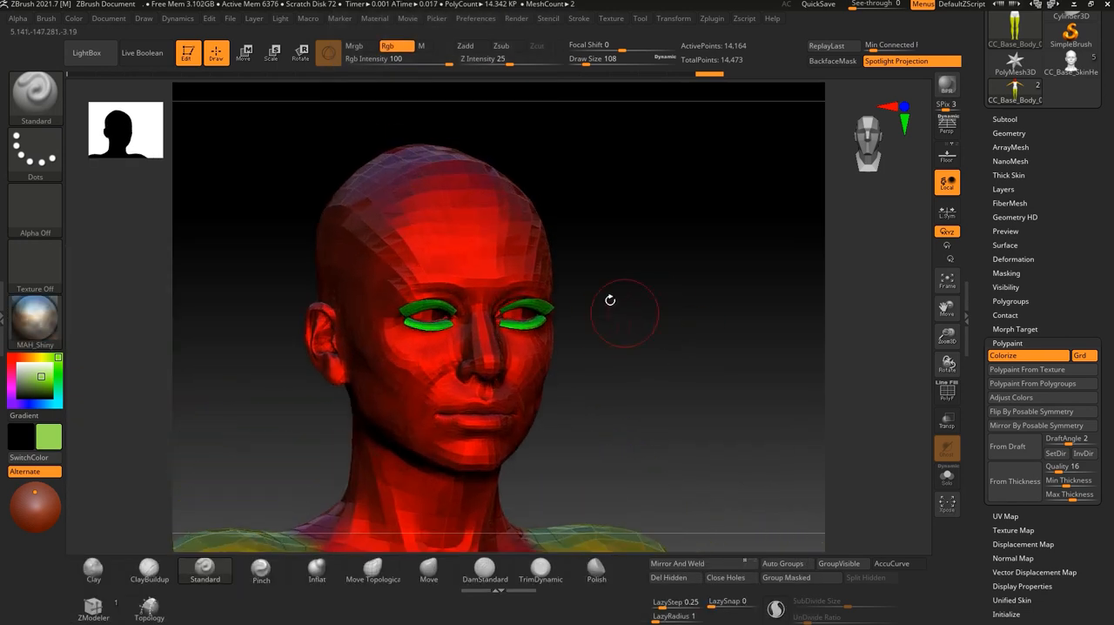
# Switch the Standard brush to Mrgb painting and choose a blue colour of Red 85, Green 96, Blue 223.
pyautogui.click(365, 48)
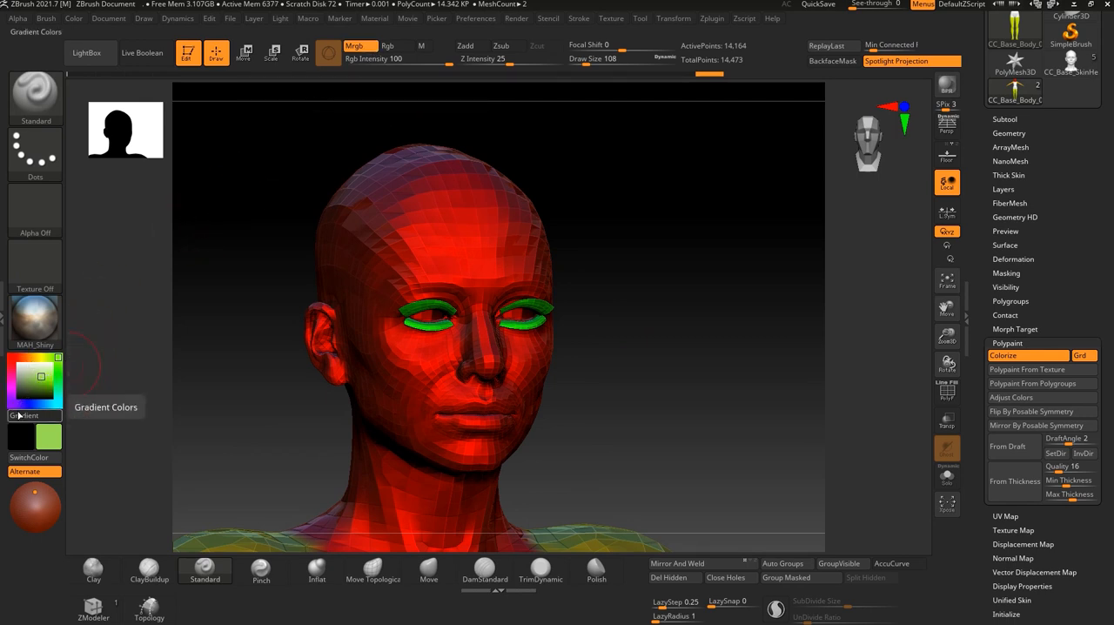
pyautogui.click(32, 401)
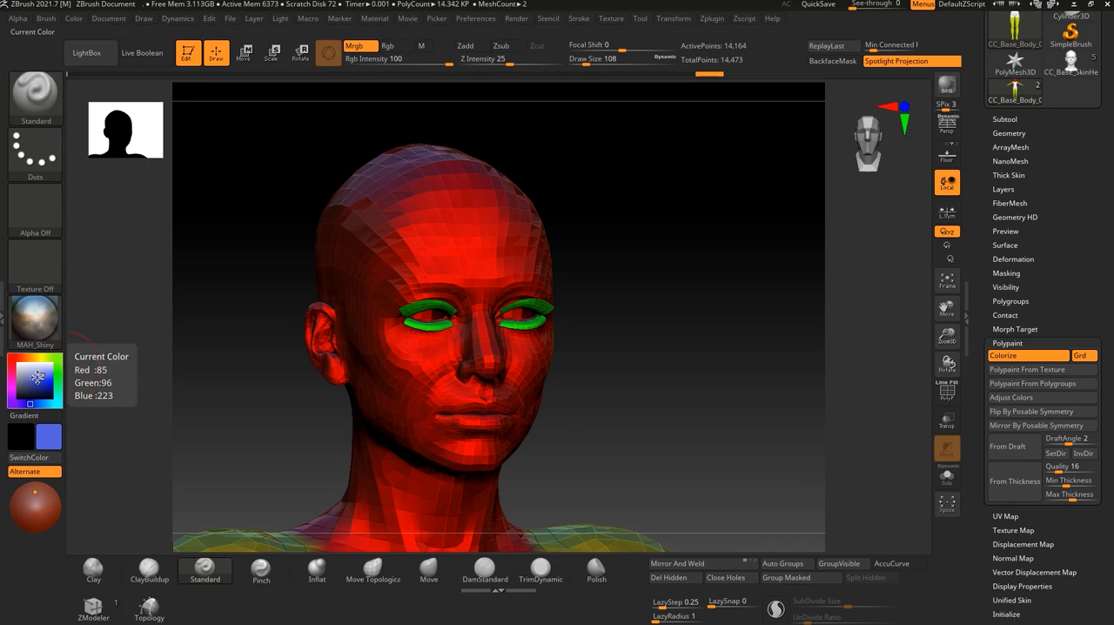
# Paint a blue patch over the forehead and brow above the character's right eye in Mrgb mode and inspect it from the front.
pyautogui.moveTo(43, 322)
pyautogui.moveTo(418, 245)
pyautogui.mouseDown()
pyautogui.moveTo(418, 226)
pyautogui.moveTo(428, 268)
pyautogui.moveTo(421, 251)
pyautogui.mouseUp()
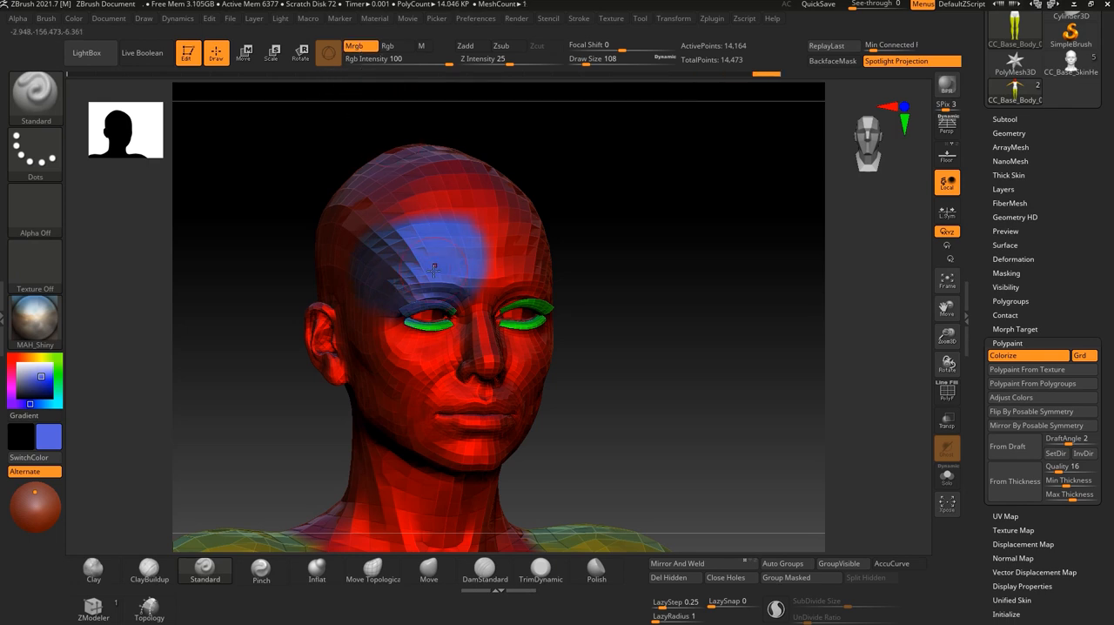
pyautogui.moveTo(630, 371); pyautogui.dragTo(667, 409)
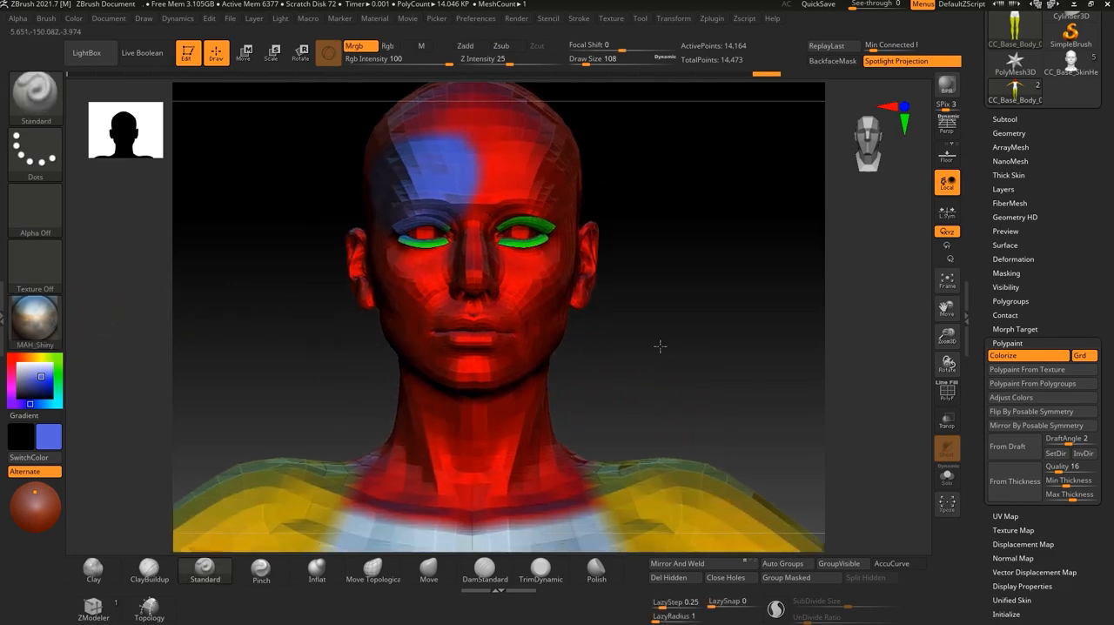
# Try the Gold and white MatCap materials on the body, inspecting the blue patch from the side and front.
pyautogui.click(51, 324)
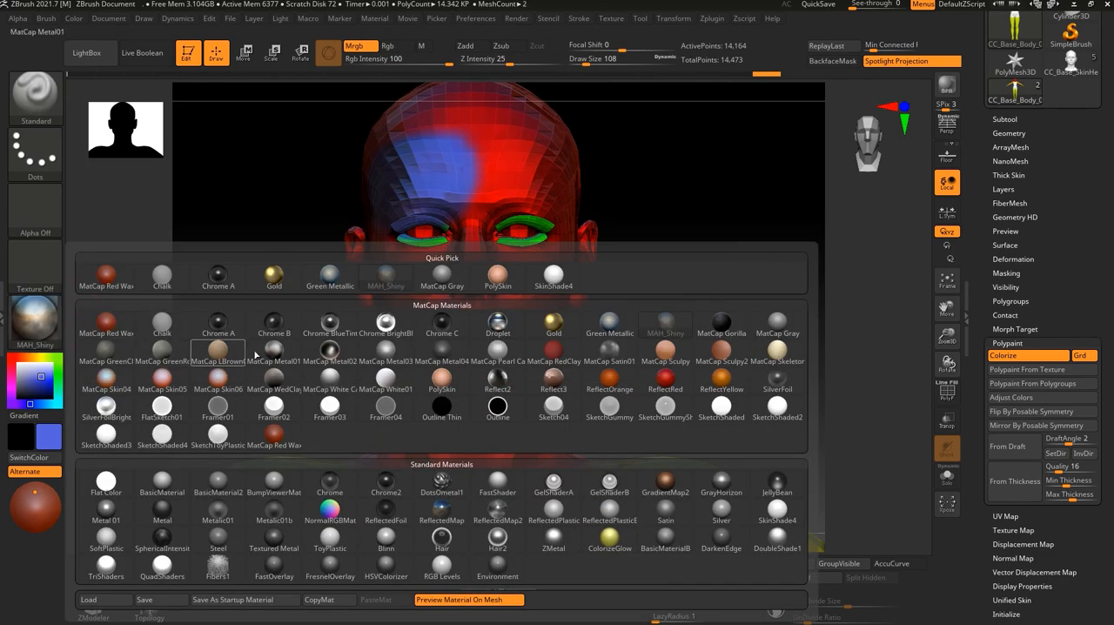
pyautogui.click(547, 329)
pyautogui.moveTo(597, 348); pyautogui.dragTo(667, 343)
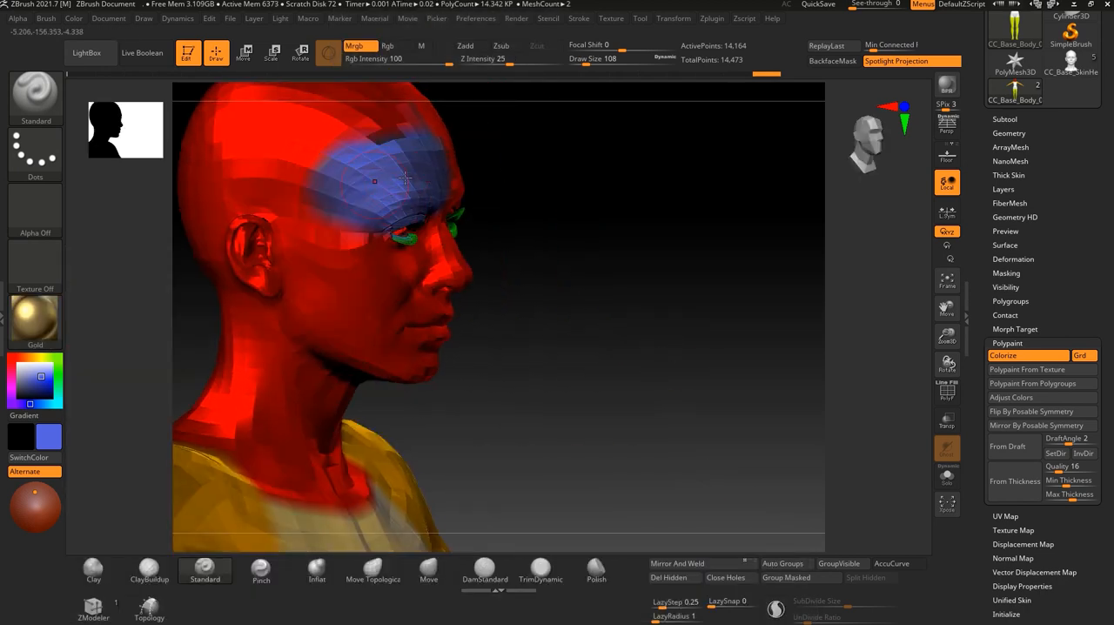
pyautogui.click(35, 320)
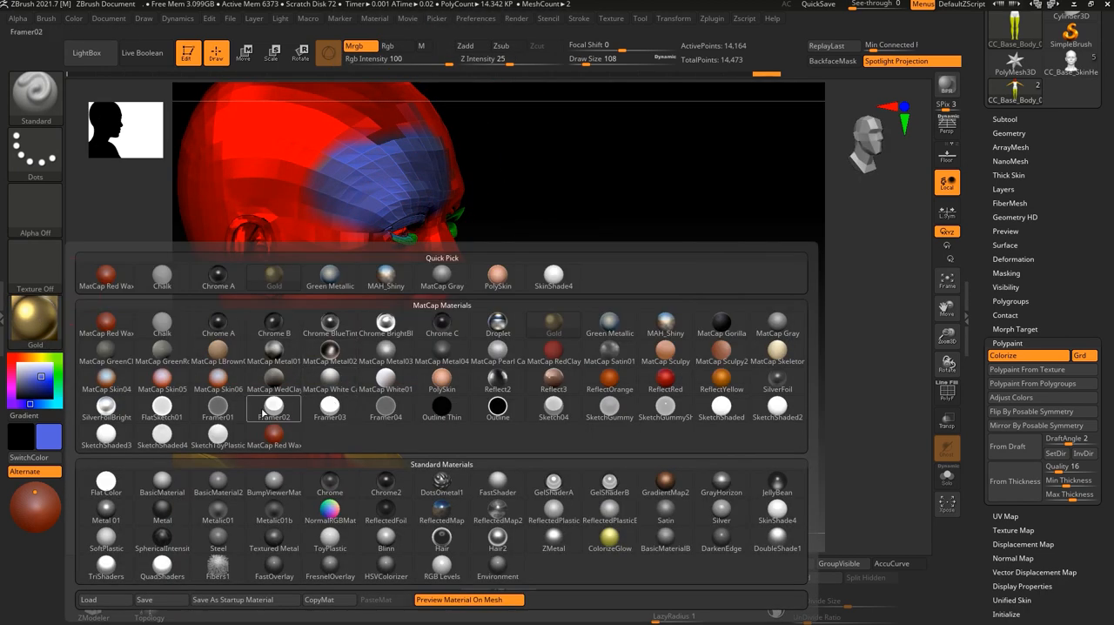
pyautogui.click(334, 388)
pyautogui.moveTo(532, 380); pyautogui.dragTo(660, 346)
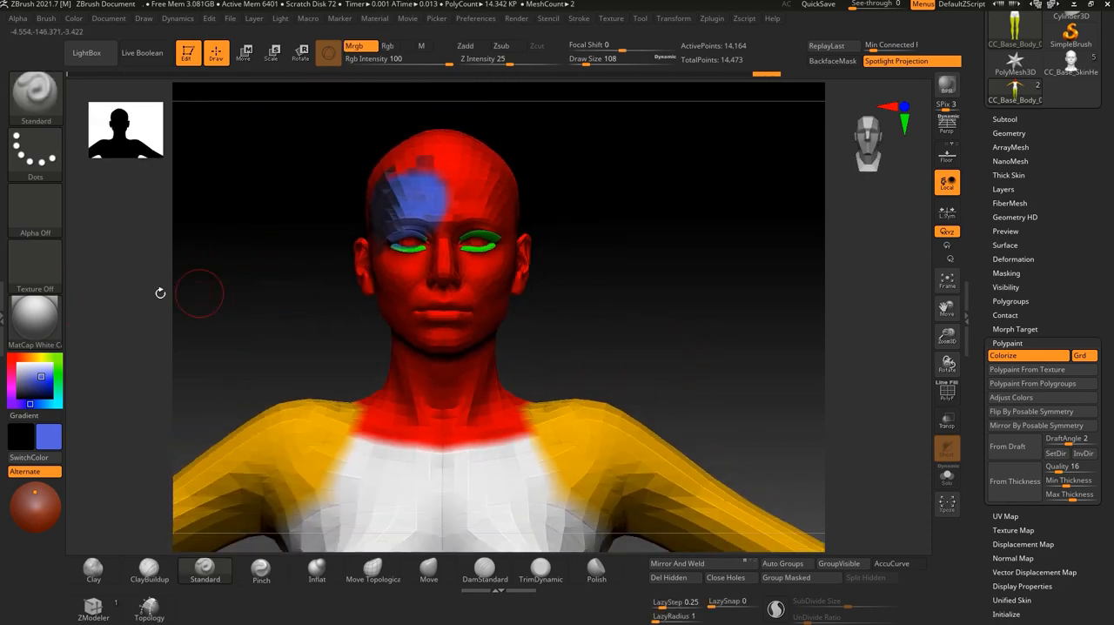
# Try BasicMaterial and FastShader on the body, comparing the shading of the painted head, and return to BasicMaterial.
pyautogui.click(35, 319)
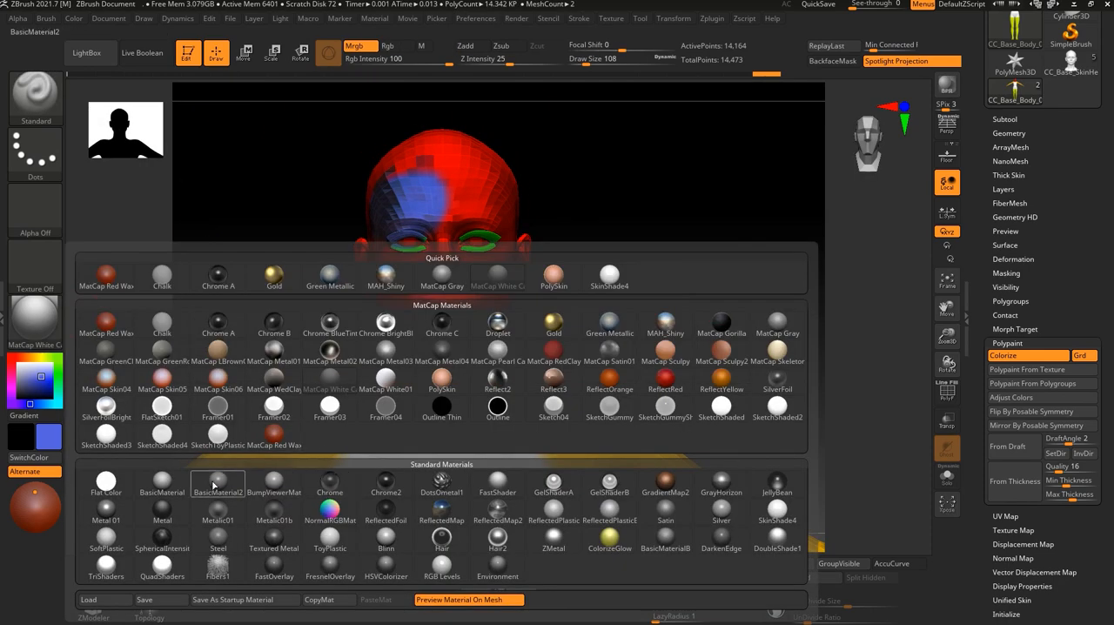
pyautogui.click(165, 478)
pyautogui.moveTo(607, 285); pyautogui.dragTo(696, 321)
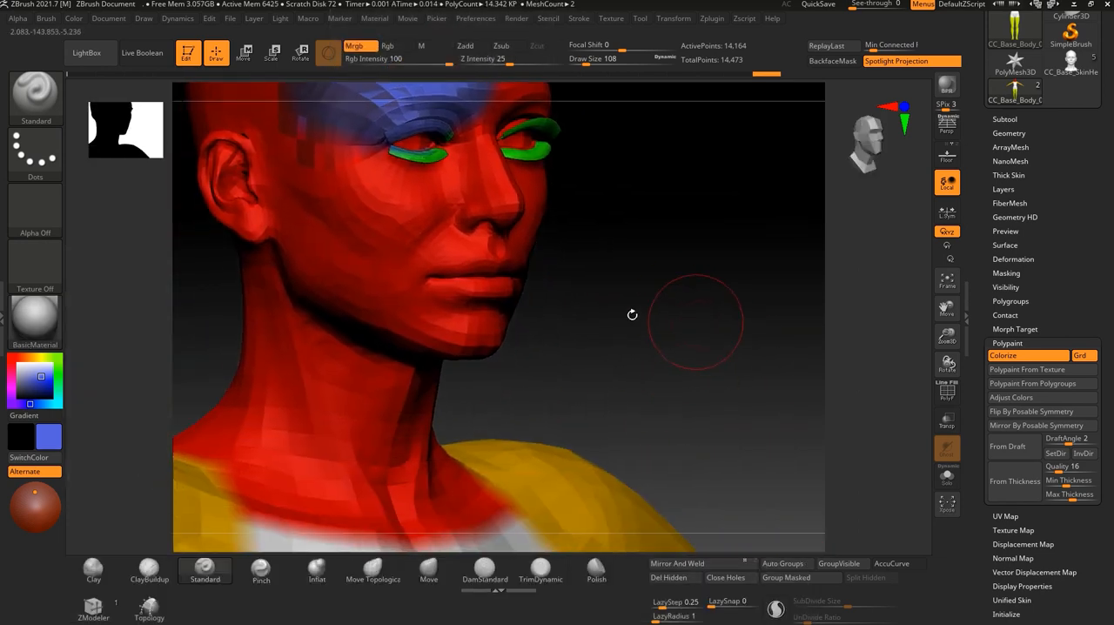
pyautogui.click(52, 326)
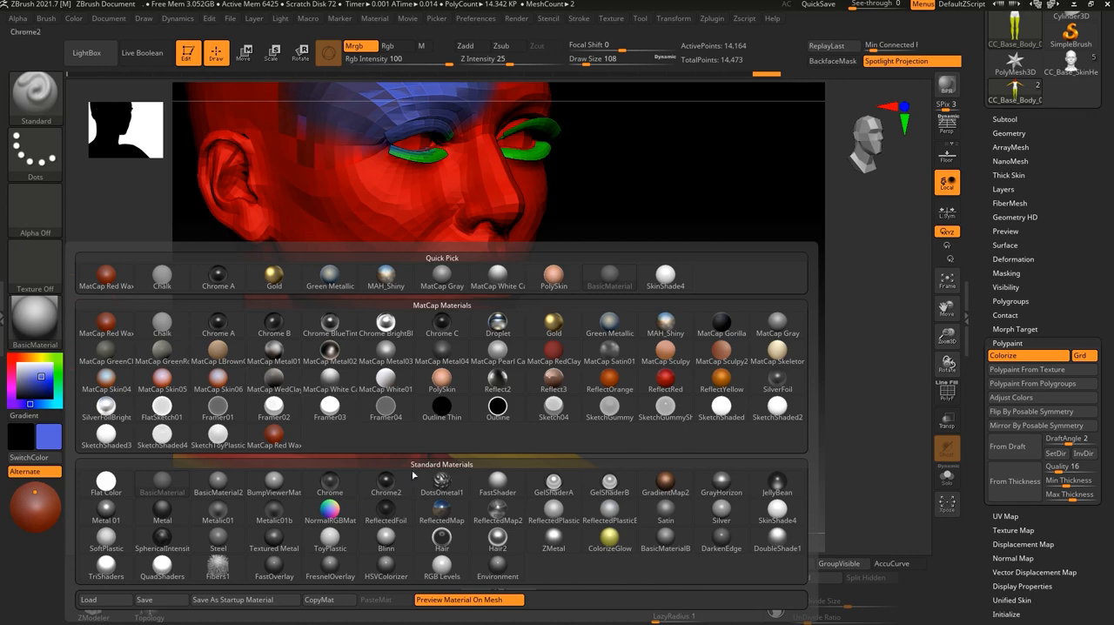
pyautogui.click(498, 484)
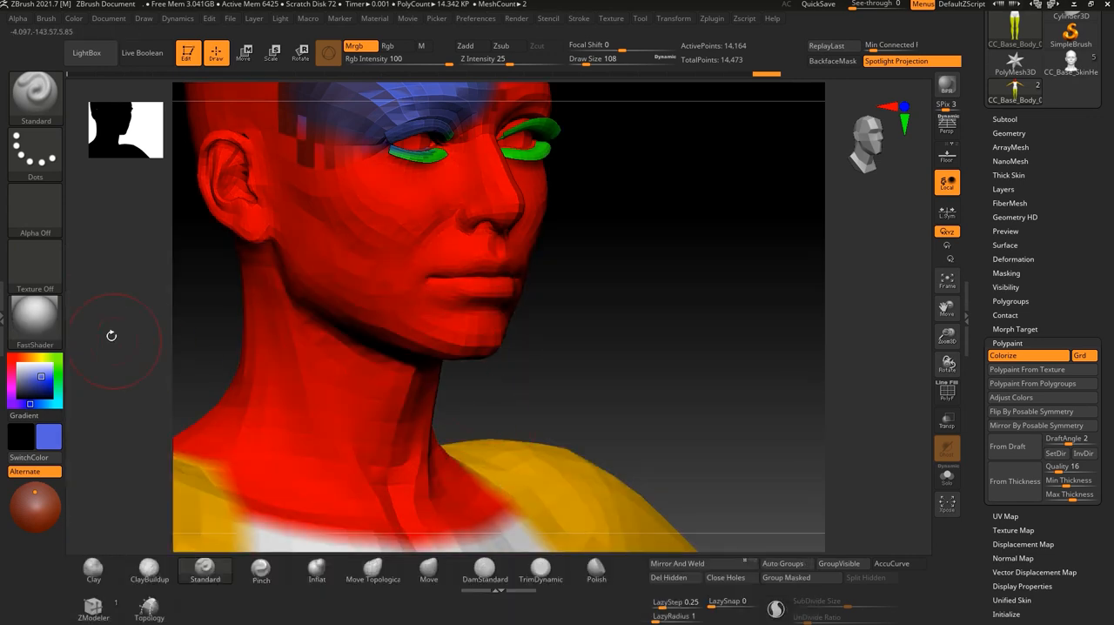
pyautogui.click(52, 324)
pyautogui.click(614, 282)
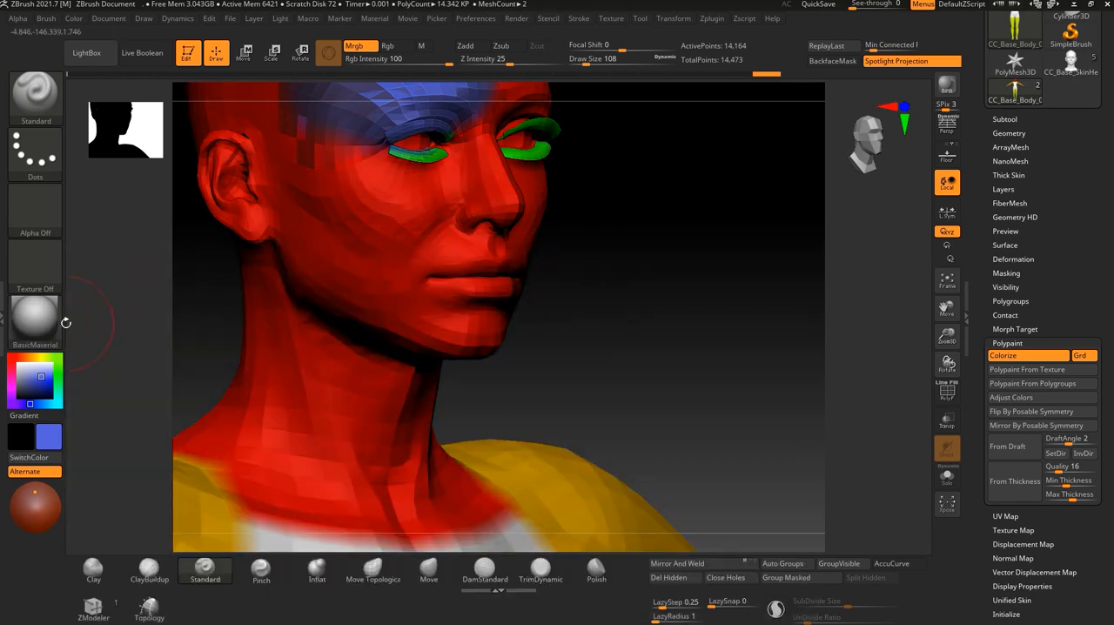
# Try the SkinShade4 material on the body and inspect the blue forehead patch from the front and side.
pyautogui.click(47, 323)
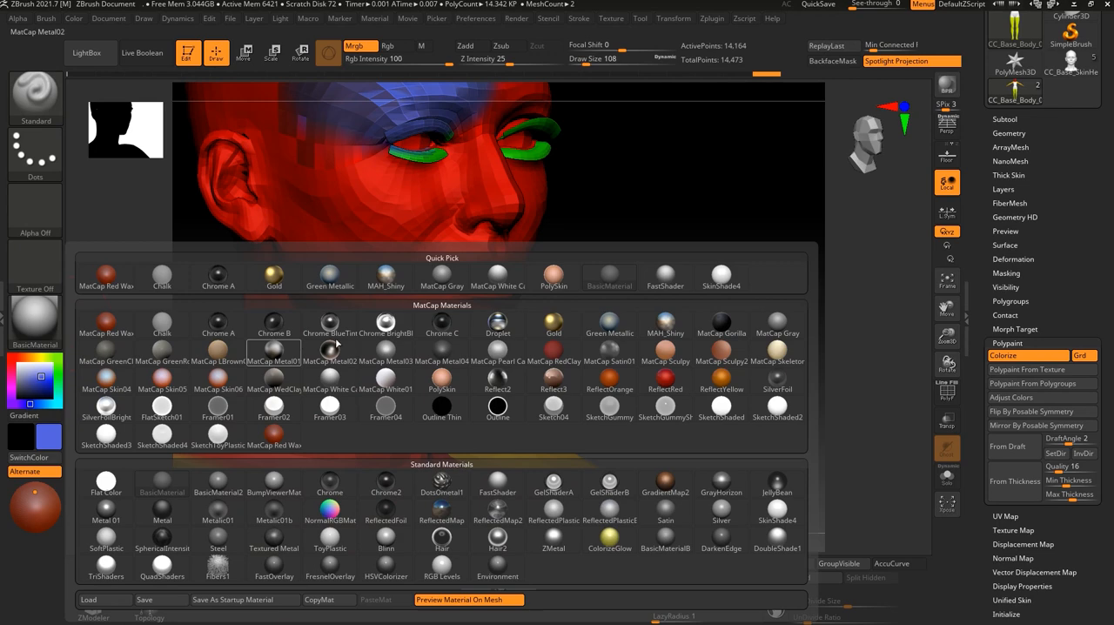
pyautogui.click(721, 277)
pyautogui.moveTo(709, 274); pyautogui.dragTo(666, 358)
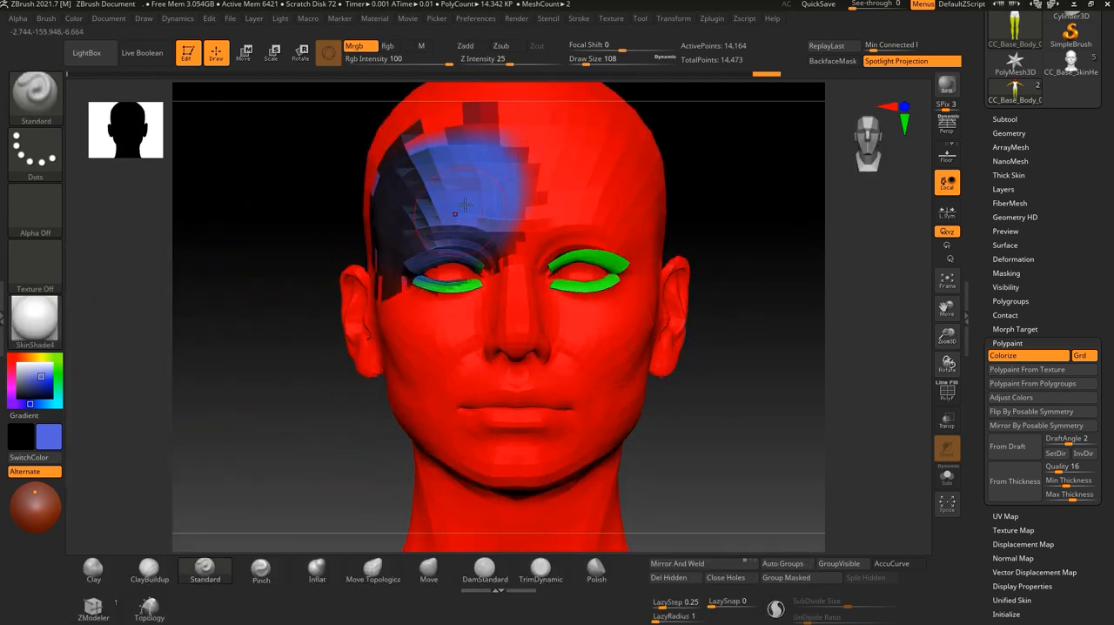
pyautogui.moveTo(254, 446); pyautogui.dragTo(369, 392)
pyautogui.moveTo(605, 373); pyautogui.dragTo(514, 359)
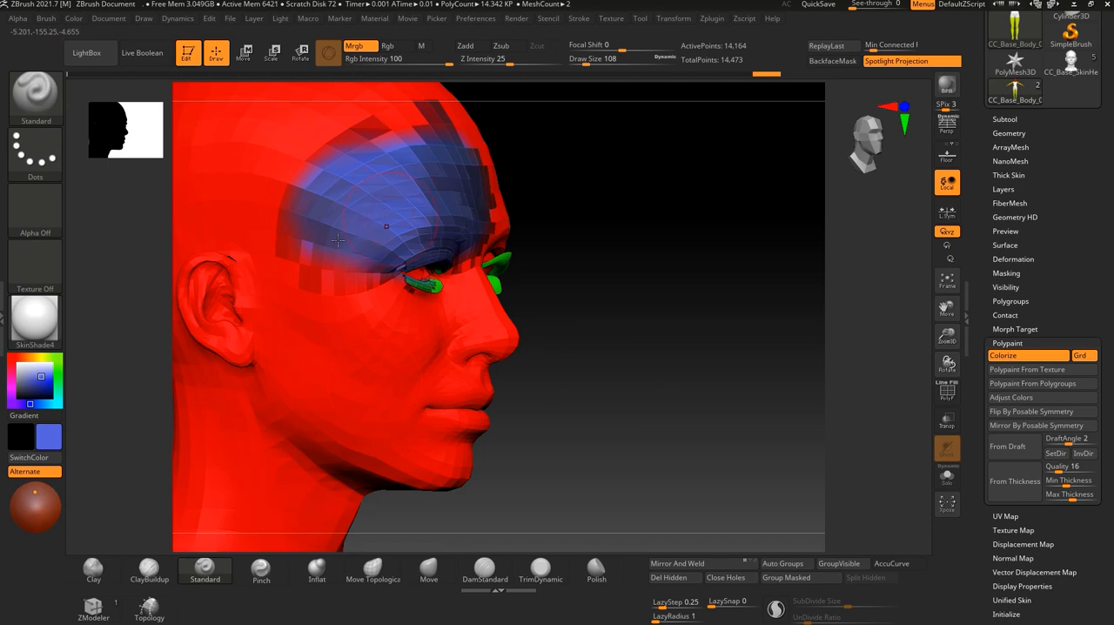
# Reapply the MAH_Shiny material to the body and inspect the head at an angle.
pyautogui.click(35, 320)
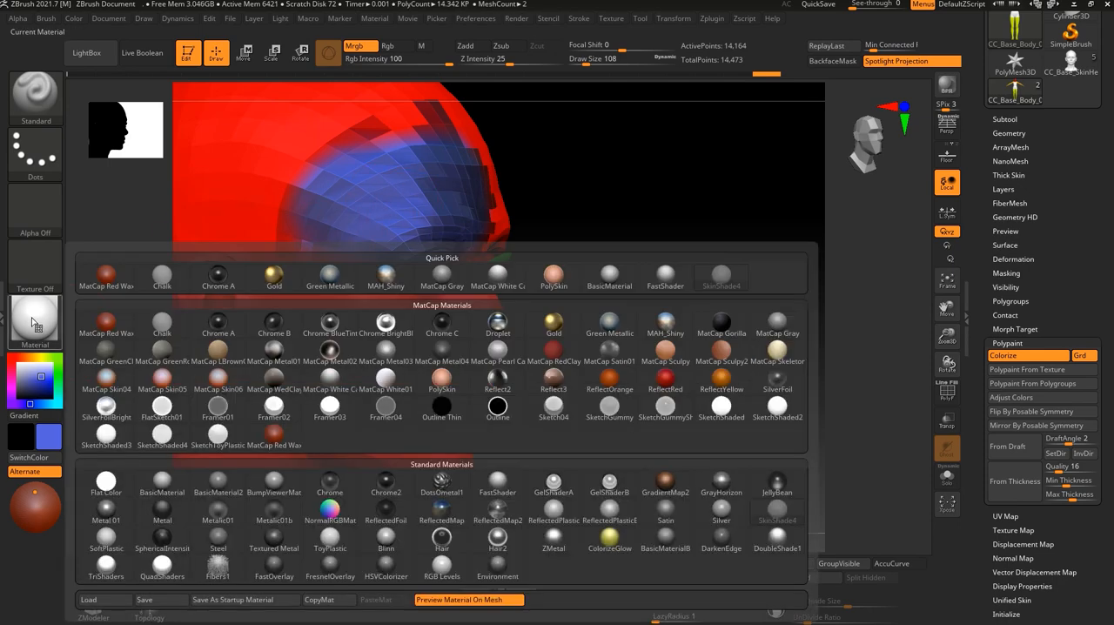
pyautogui.click(386, 275)
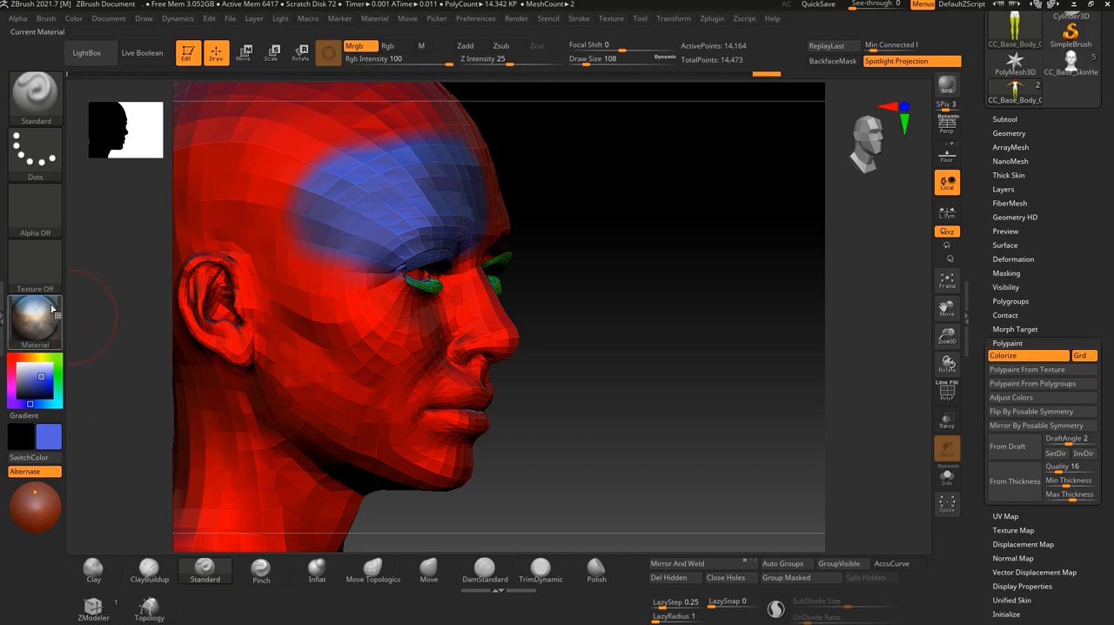
pyautogui.moveTo(652, 247); pyautogui.dragTo(413, 202)
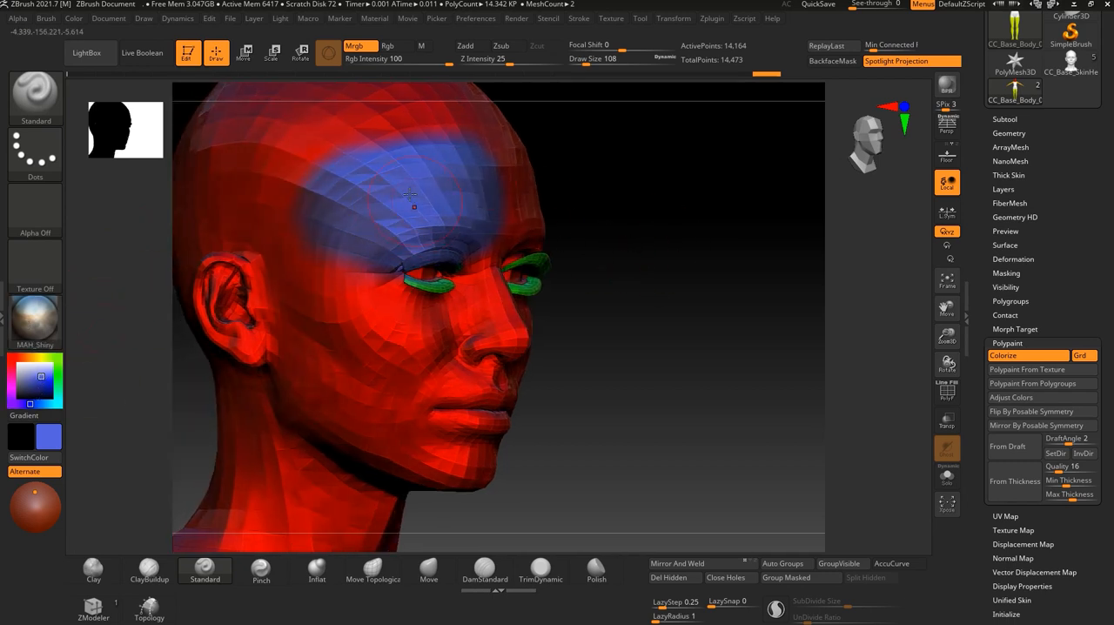
pyautogui.moveTo(661, 261); pyautogui.dragTo(699, 305)
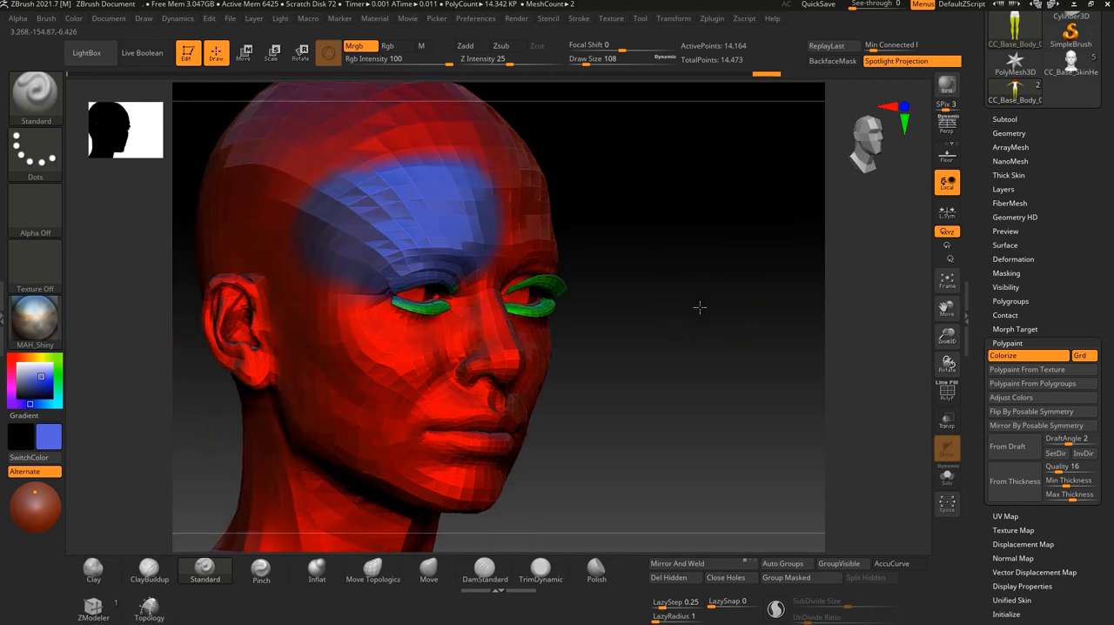
# Switch the brush to Rgb painting and paint a blue patch on the forehead above the character's left eye.
pyautogui.click(388, 45)
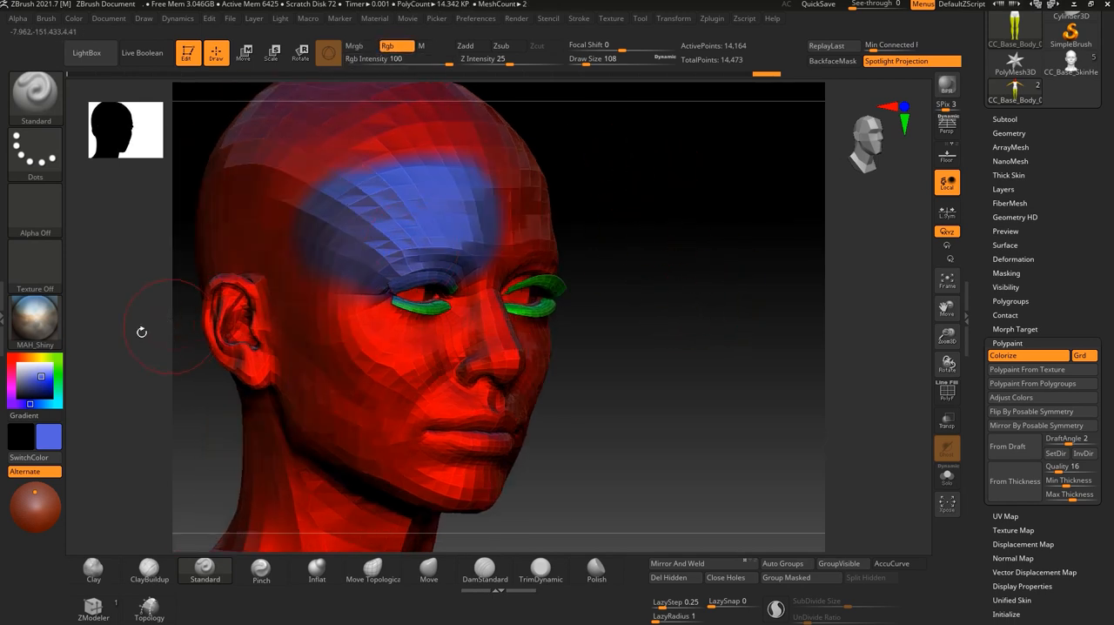
pyautogui.moveTo(718, 311); pyautogui.dragTo(687, 311)
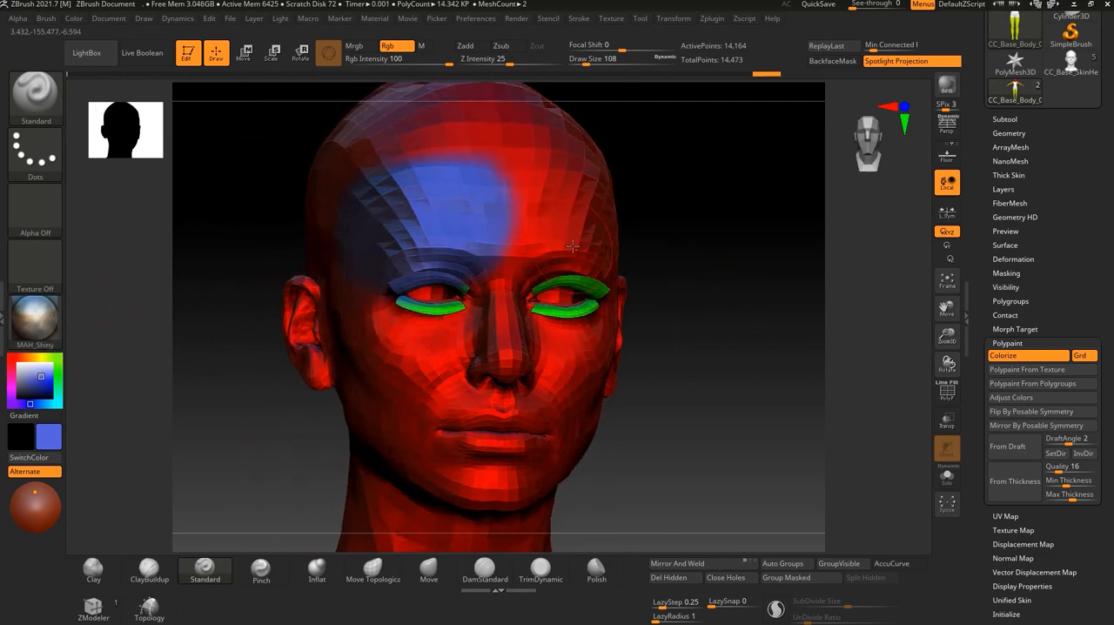
pyautogui.moveTo(567, 232)
pyautogui.mouseDown()
pyautogui.moveTo(557, 185)
pyautogui.moveTo(581, 181)
pyautogui.mouseUp()
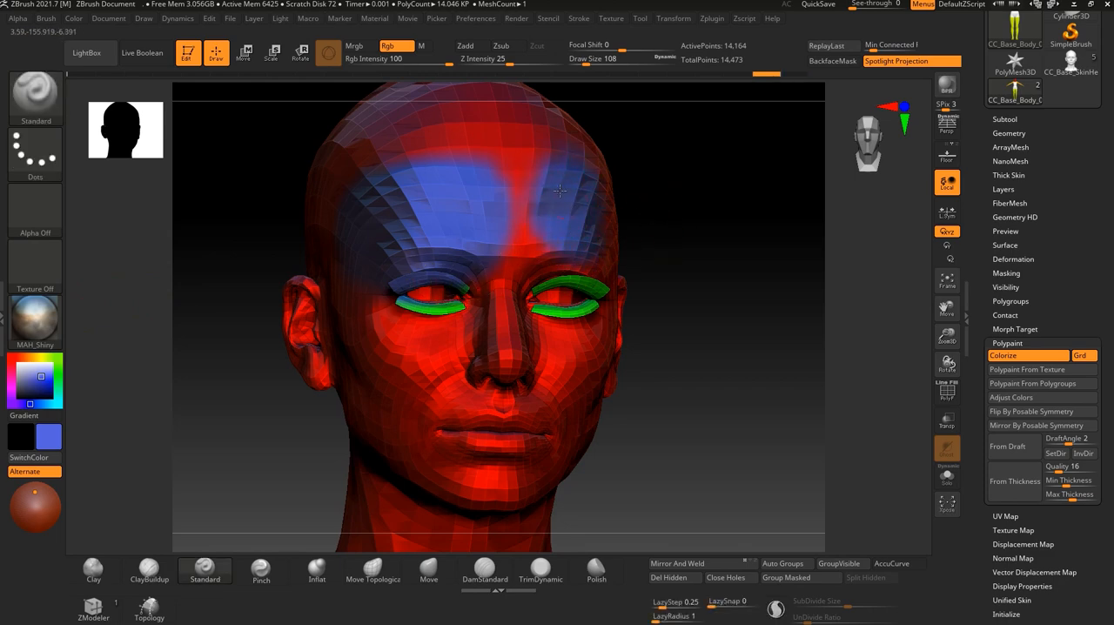
pyautogui.moveTo(713, 261); pyautogui.dragTo(691, 269)
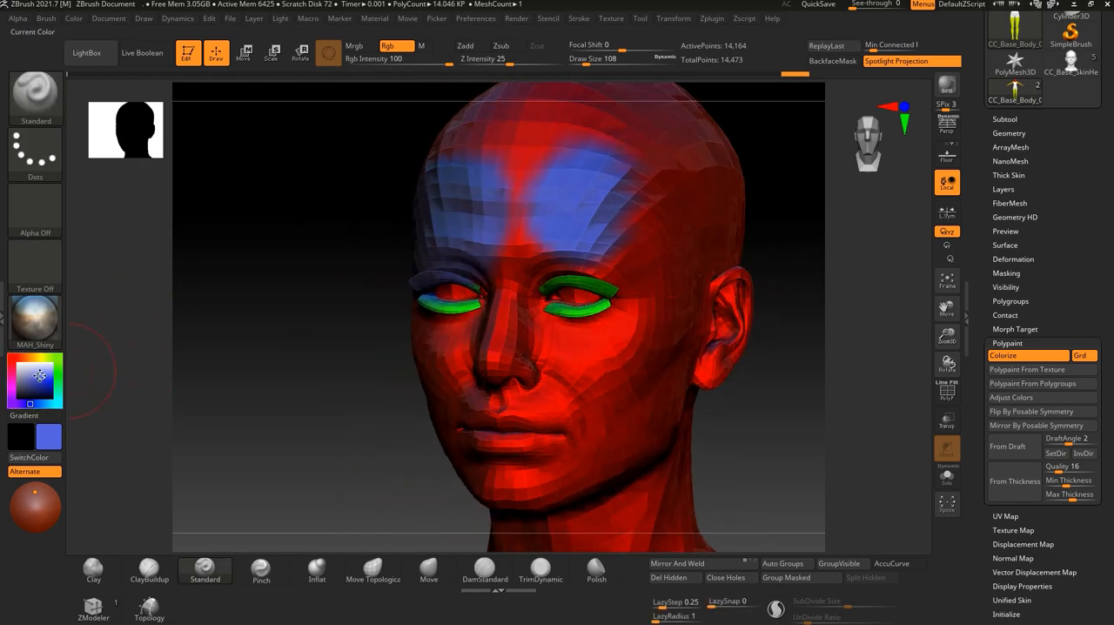
# Apply the SkinShade4 material and compare the Mrgb and Rgb forehead patches from both sides of the face.
pyautogui.click(49, 329)
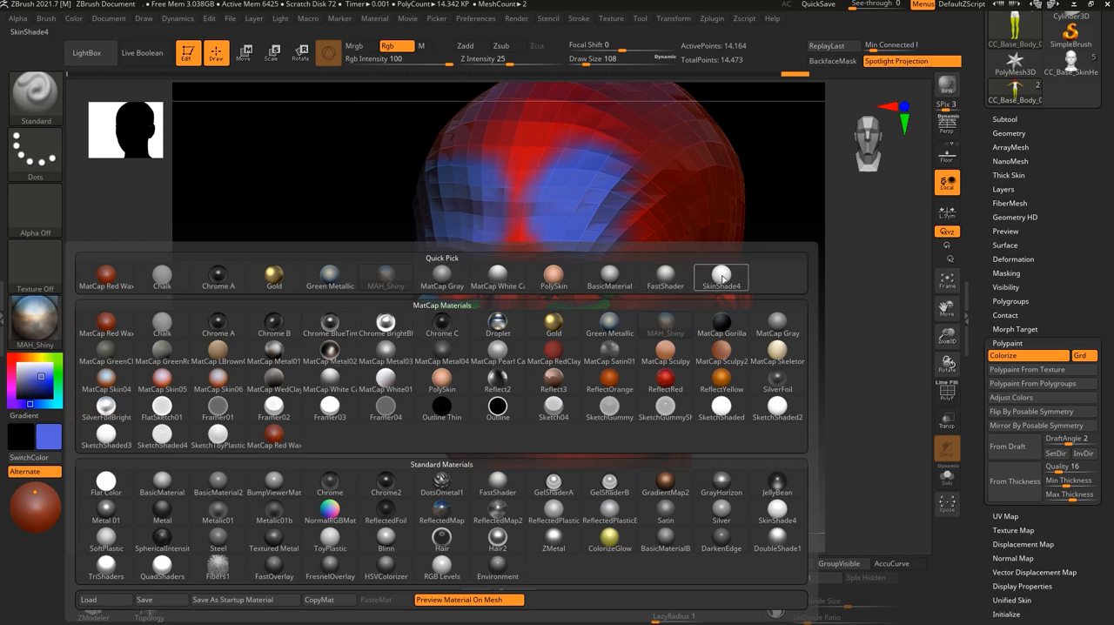
pyautogui.click(722, 277)
pyautogui.moveTo(722, 279); pyautogui.dragTo(606, 249)
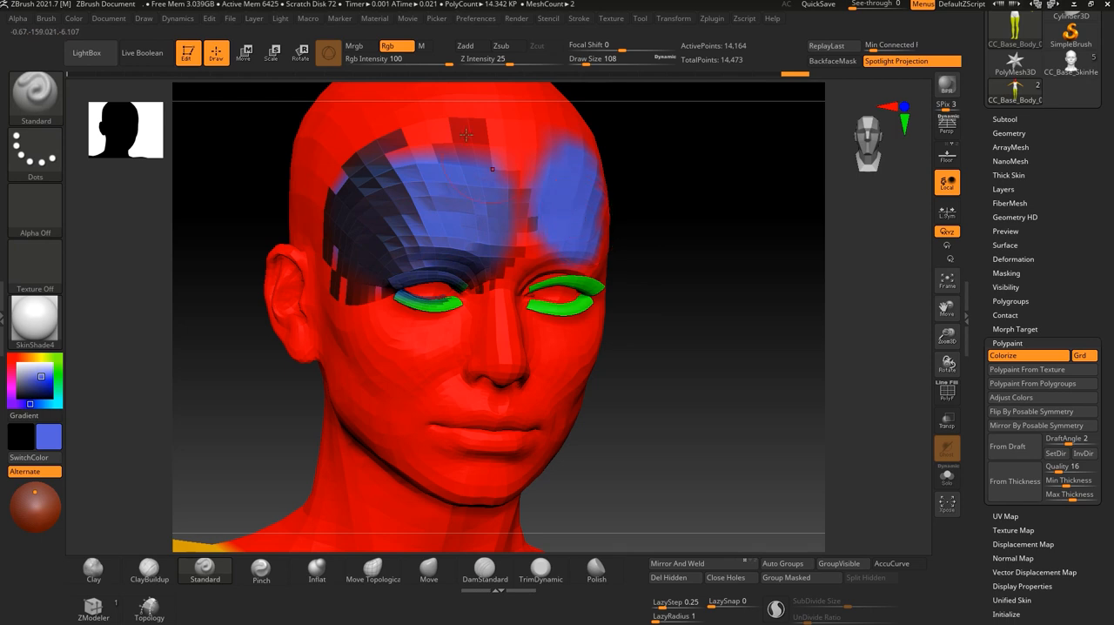
pyautogui.moveTo(715, 290); pyautogui.dragTo(602, 282)
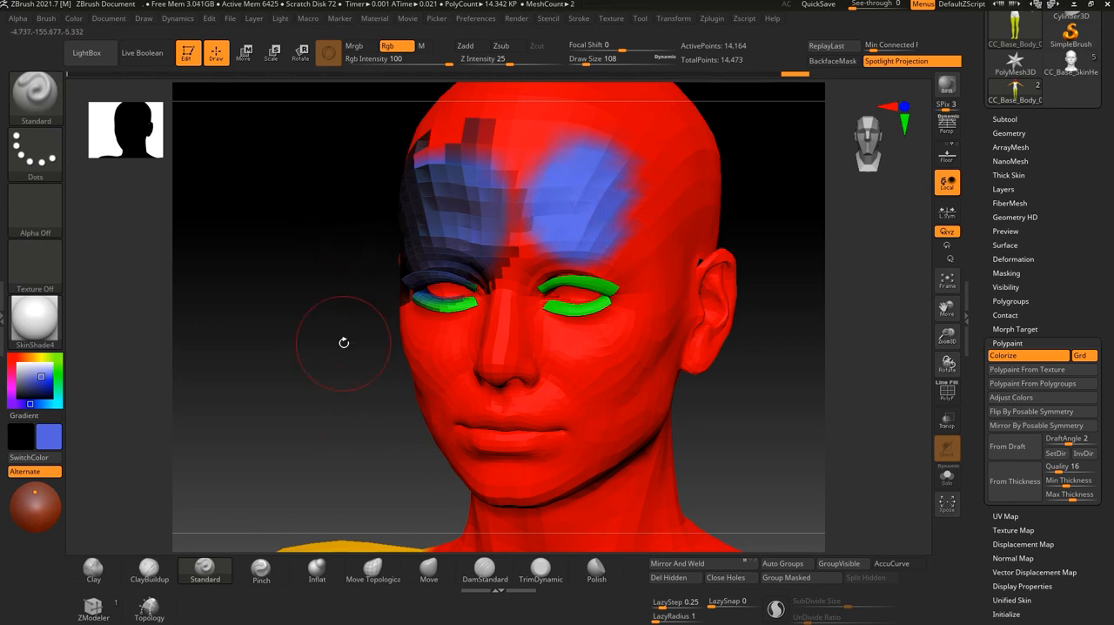
# Switch the brush to material-only painting (M) and paint MAH_Shiny onto the cheek below the character's left eye.
pyautogui.click(423, 49)
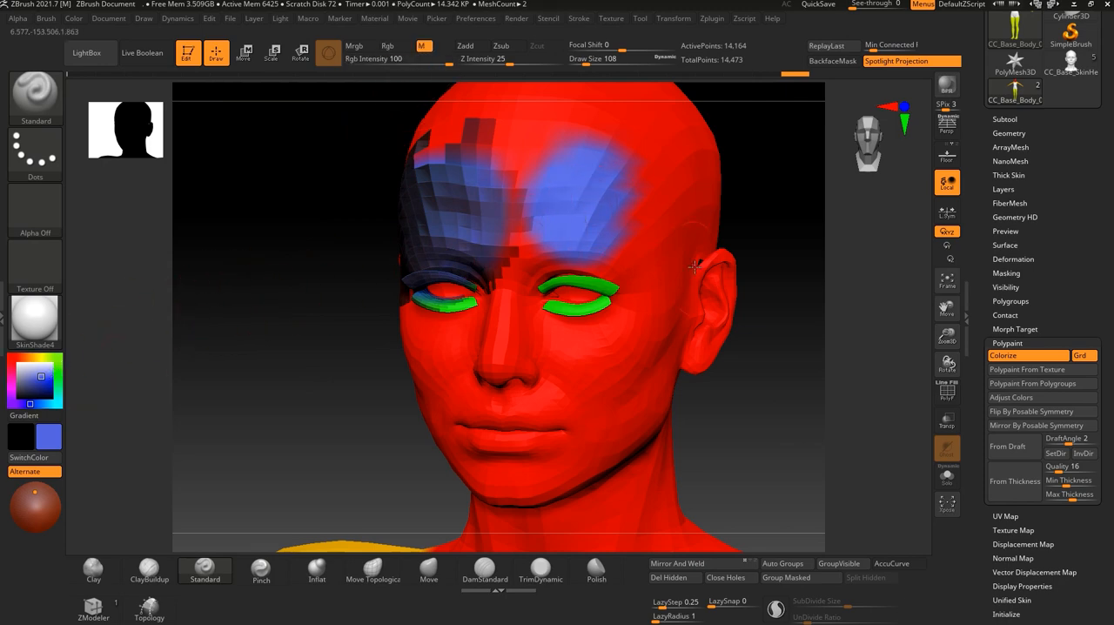
pyautogui.click(50, 321)
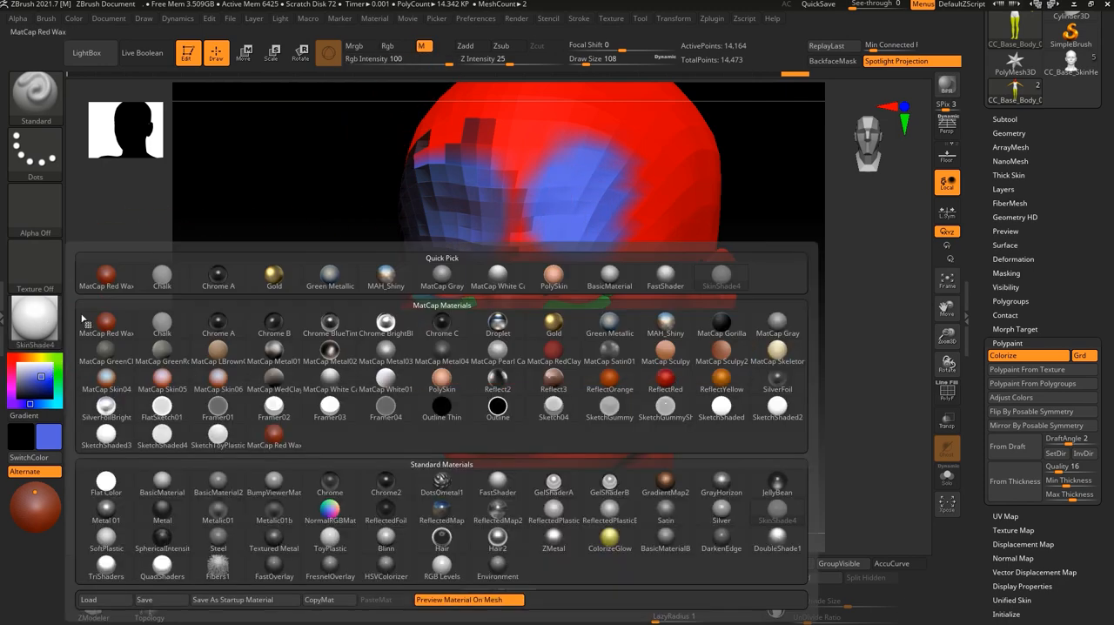
pyautogui.click(387, 279)
pyautogui.moveTo(712, 381); pyautogui.dragTo(736, 398)
pyautogui.moveTo(769, 438)
pyautogui.mouseDown()
pyautogui.moveTo(763, 398)
pyautogui.moveTo(783, 385)
pyautogui.mouseUp()
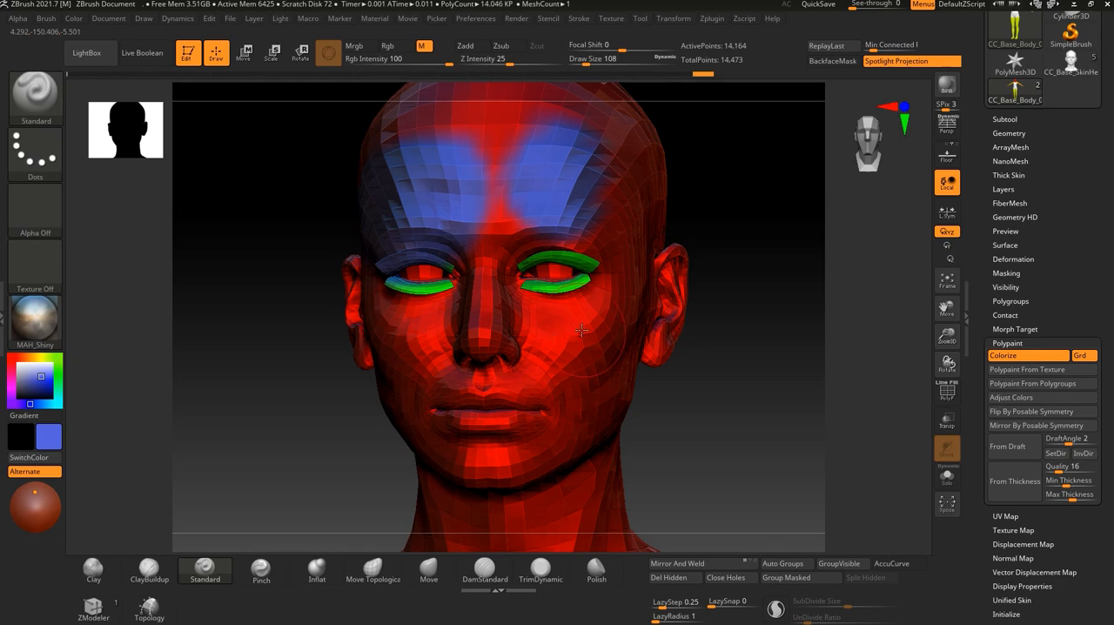
# Apply the SkinShade4 material to the body and inspect the material-painted cheek from several angles.
pyautogui.click(35, 321)
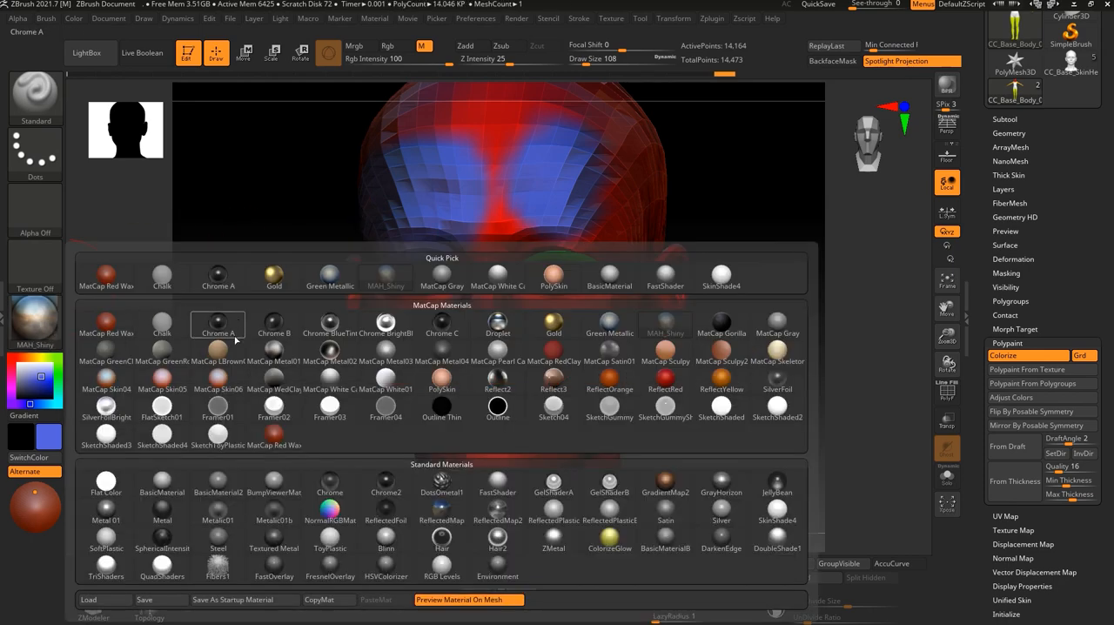
pyautogui.click(720, 274)
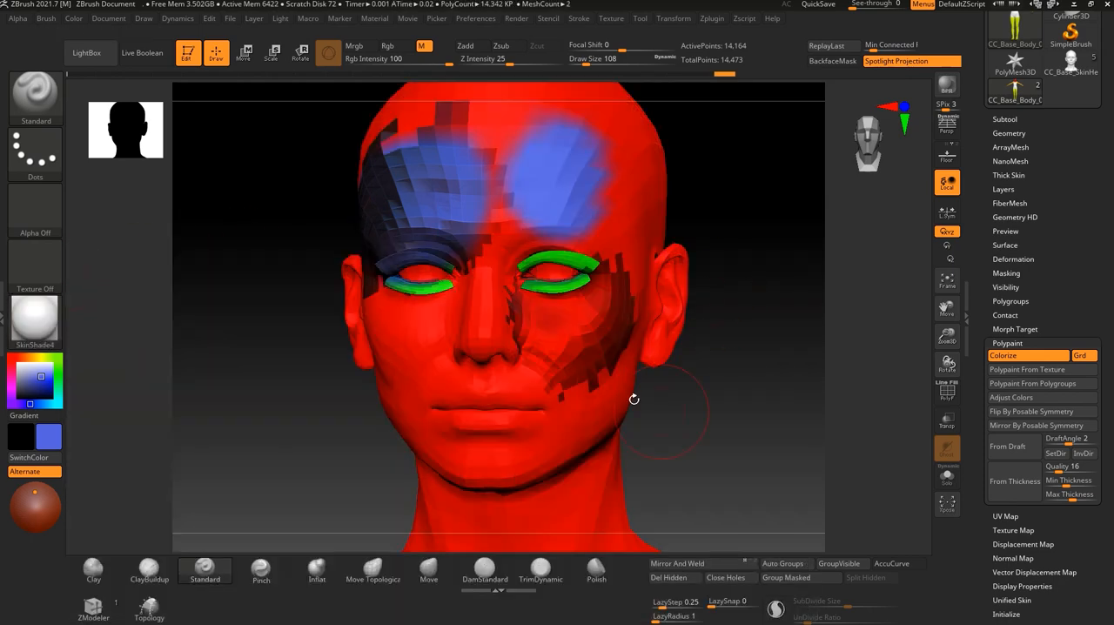
pyautogui.moveTo(644, 378); pyautogui.dragTo(592, 345)
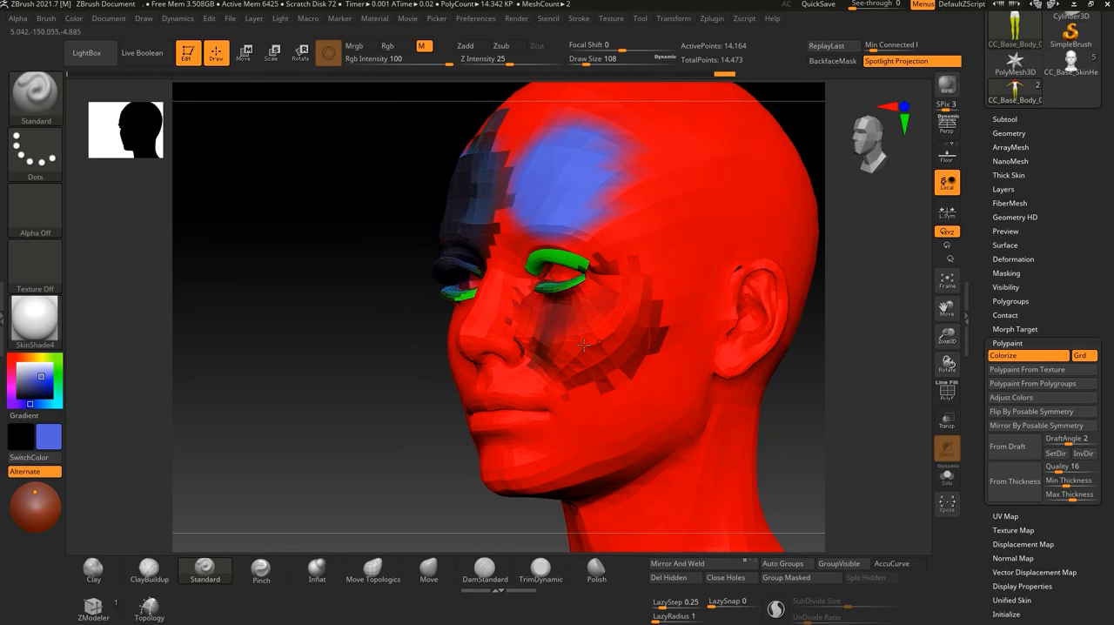
pyautogui.moveTo(202, 320); pyautogui.dragTo(376, 308)
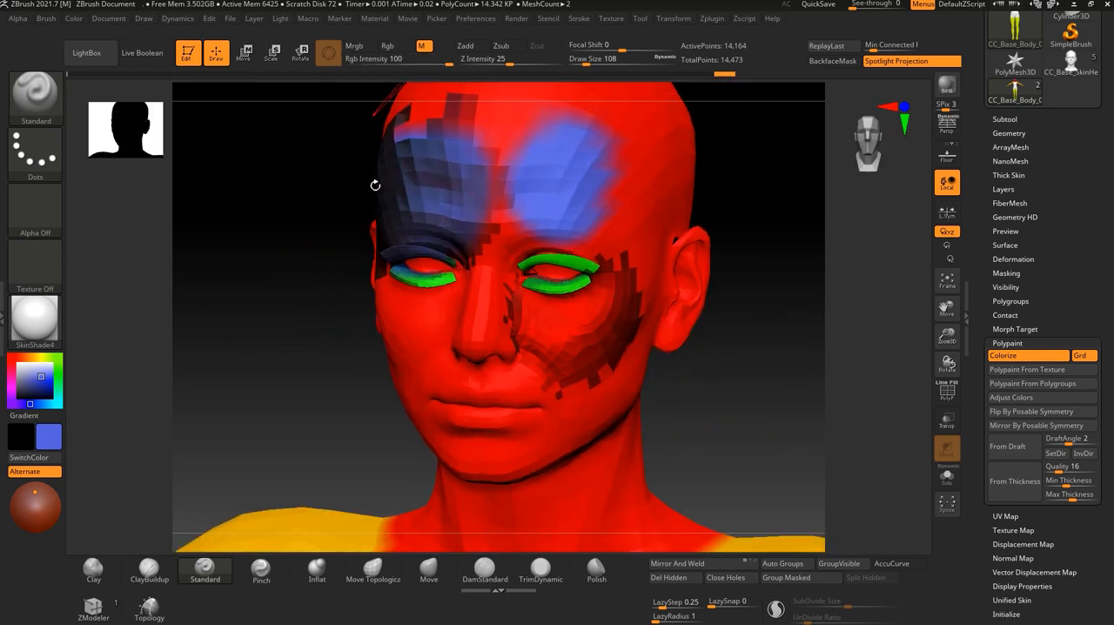
pyautogui.keyDown('alt'); pyautogui.moveTo(779, 430); pyautogui.dragTo(373, 375); pyautogui.keyUp('alt')
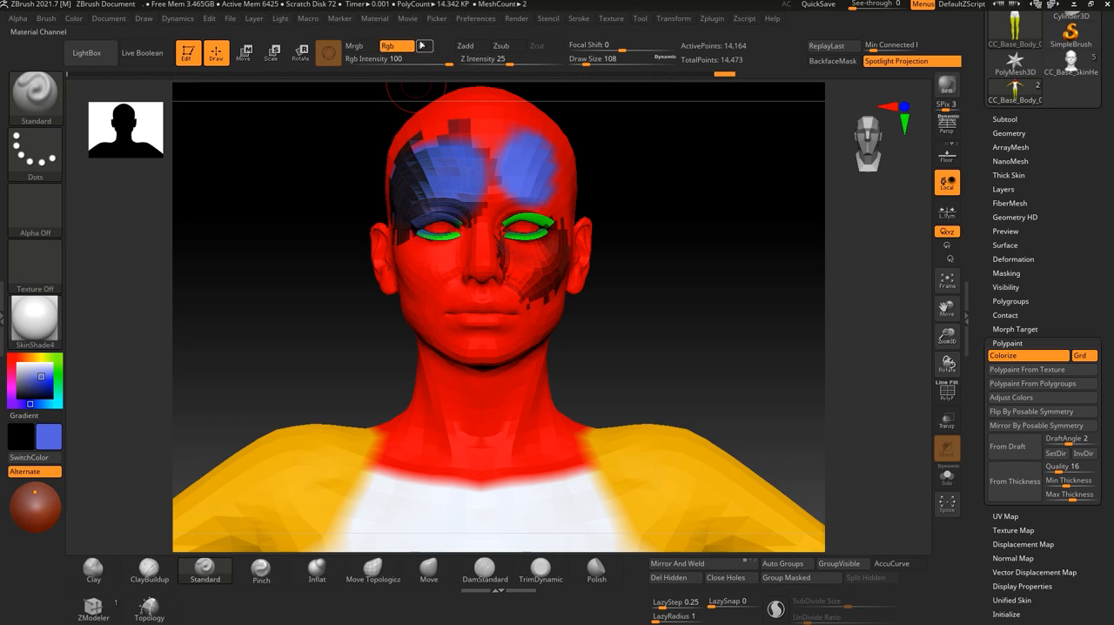
# Switch from M to the Rgb channel, turn Rgb off as well, and inspect the painted face from the front.
pyautogui.click(391, 48)
pyautogui.moveTo(592, 346); pyautogui.dragTo(538, 251)
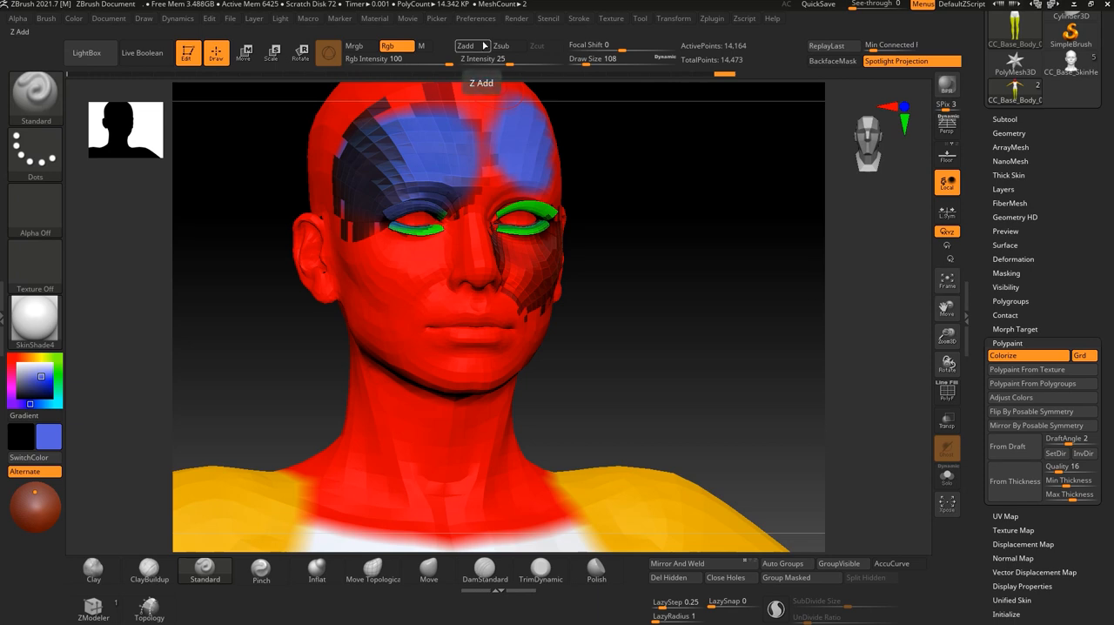
pyautogui.click(400, 52)
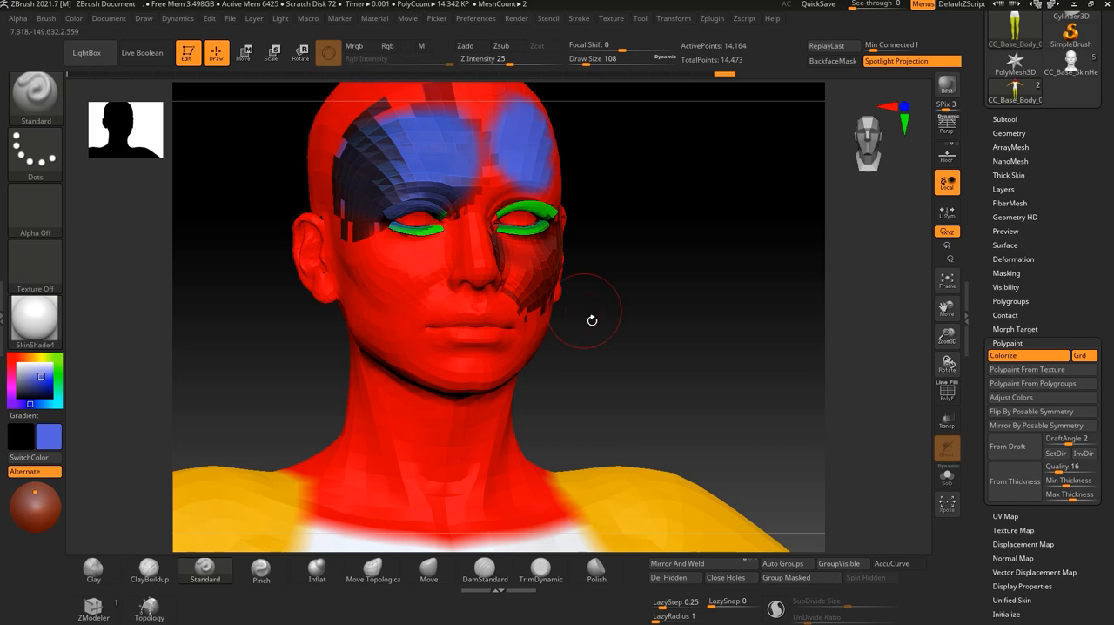
pyautogui.keyDown('shift'); pyautogui.moveTo(592, 316); pyautogui.dragTo(522, 314); pyautogui.keyUp('shift')
pyautogui.keyDown('alt'); pyautogui.moveTo(714, 385); pyautogui.dragTo(685, 337); pyautogui.keyUp('alt')
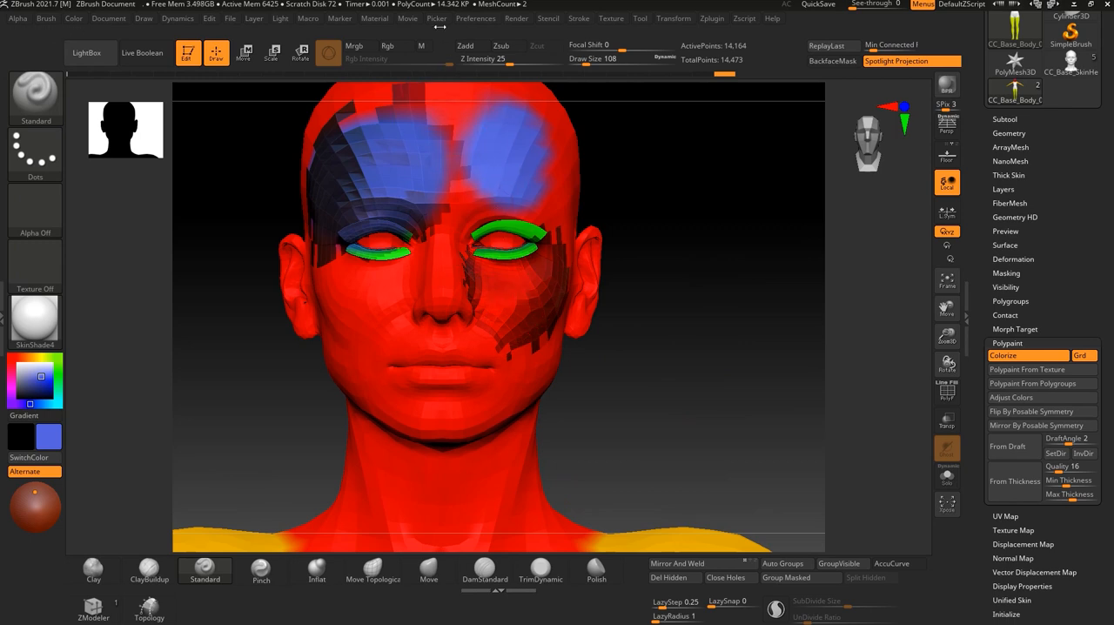
# Try a raised sculpting stroke on the cheek with Zadd on and the color channels off, and undo it.
pyautogui.click(470, 46)
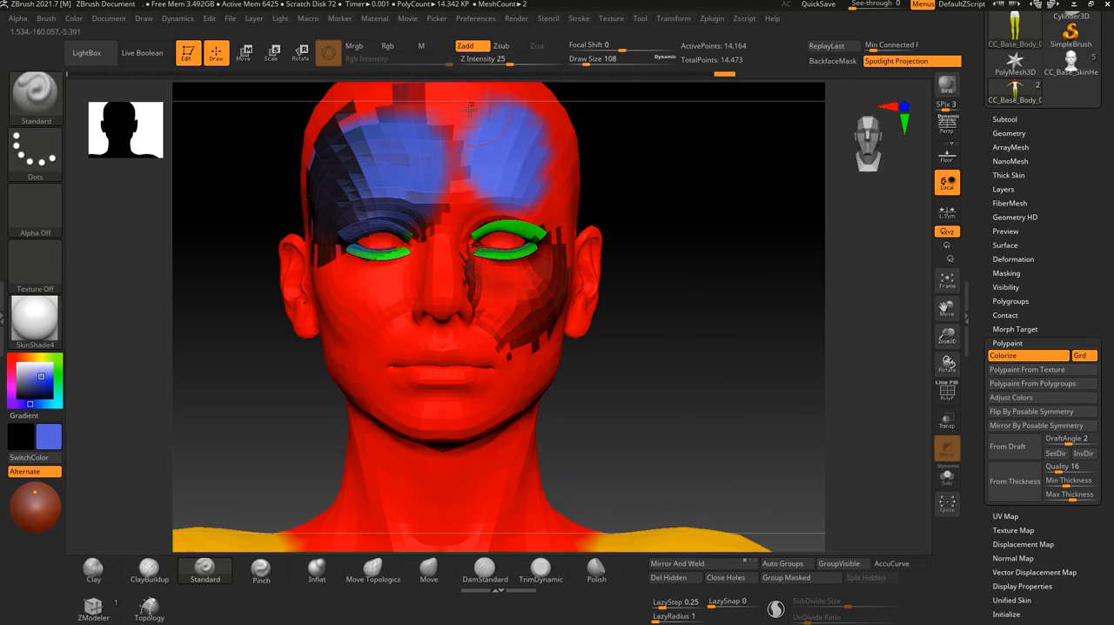
pyautogui.moveTo(609, 392); pyautogui.dragTo(636, 349)
pyautogui.moveTo(354, 335); pyautogui.dragTo(293, 285)
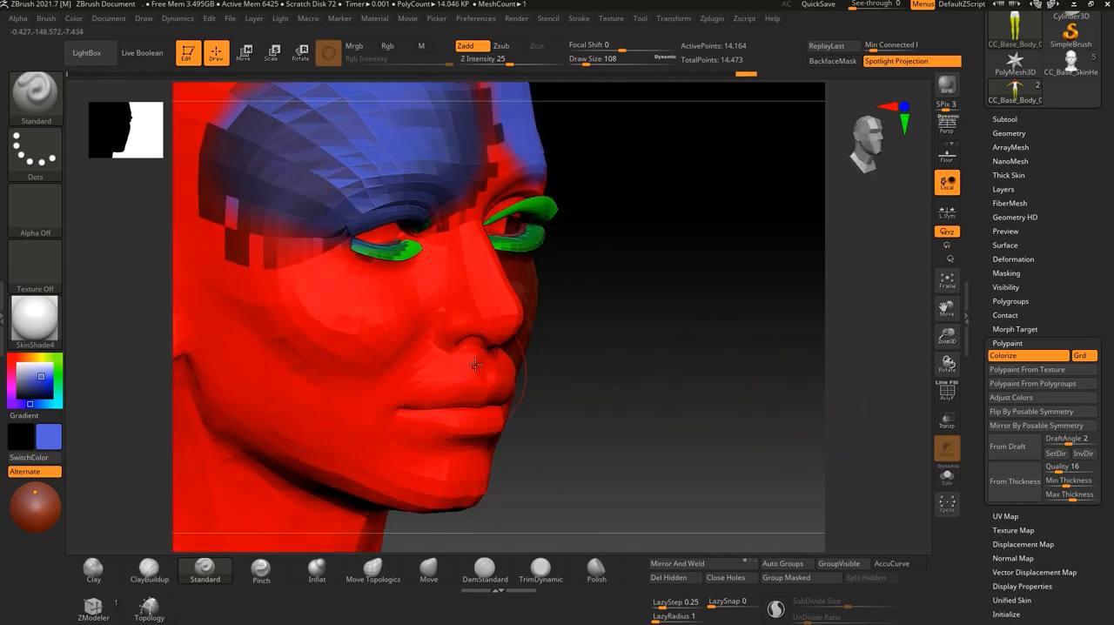
pyautogui.hotkey('ctrl', 'z')
# Switch the Standard brush to Zsub and carve a test stroke into the cheek with the color channels off.
pyautogui.click(513, 47)
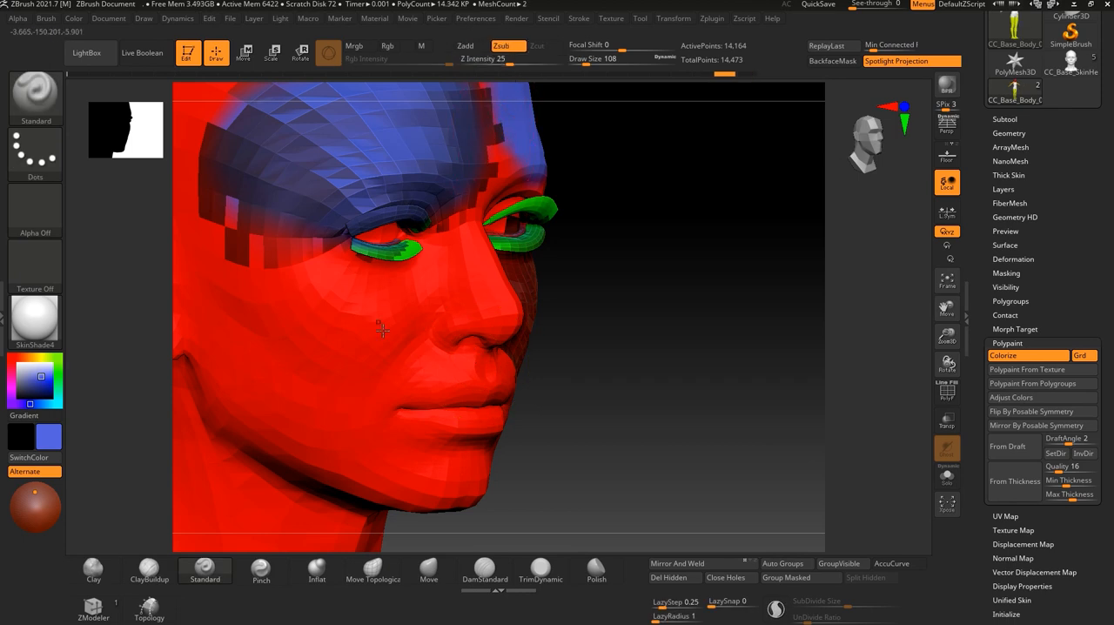
pyautogui.moveTo(413, 306)
pyautogui.mouseDown()
pyautogui.moveTo(384, 328)
pyautogui.moveTo(337, 327)
pyautogui.moveTo(289, 286)
pyautogui.mouseUp()
pyautogui.moveTo(673, 349); pyautogui.dragTo(631, 344)
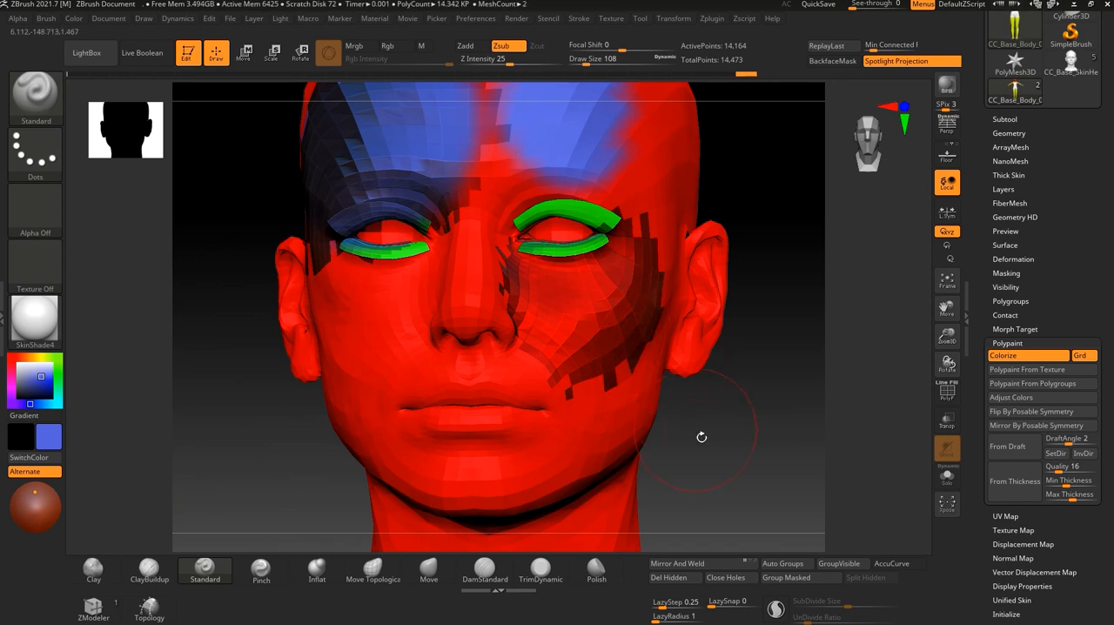
pyautogui.moveTo(722, 443); pyautogui.dragTo(708, 428)
pyautogui.moveTo(641, 381); pyautogui.dragTo(583, 260)
pyautogui.keyDown('alt'); pyautogui.moveTo(694, 304); pyautogui.dragTo(612, 293); pyautogui.keyUp('alt')
pyautogui.keyDown('alt'); pyautogui.moveTo(639, 183); pyautogui.dragTo(660, 297); pyautogui.keyUp('alt')
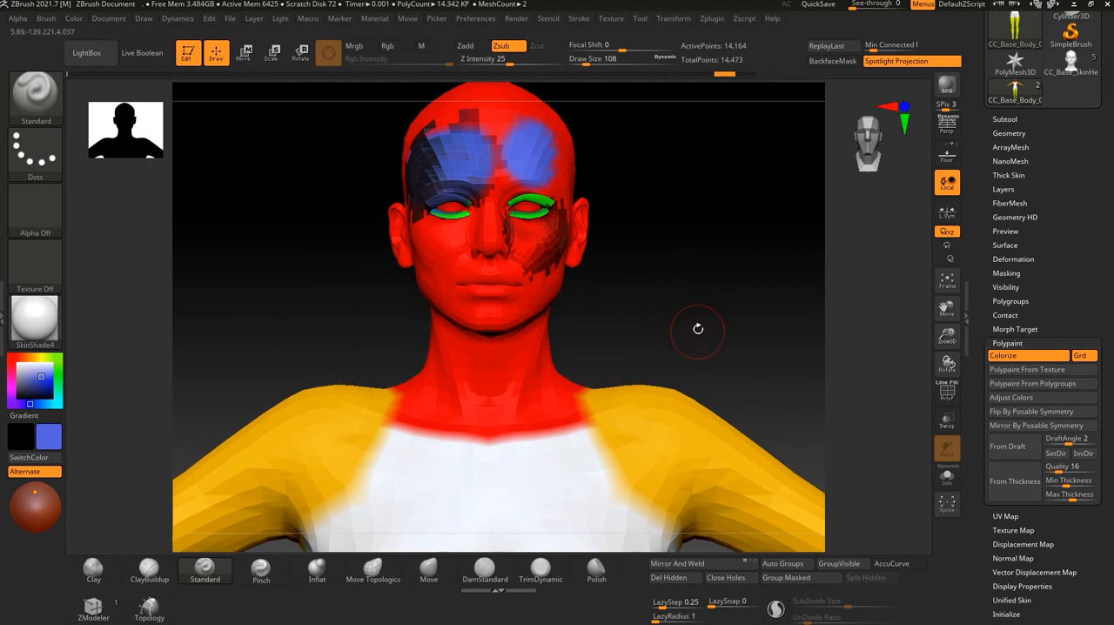
pyautogui.keyDown('alt'); pyautogui.moveTo(699, 323); pyautogui.dragTo(711, 308); pyautogui.keyUp('alt')
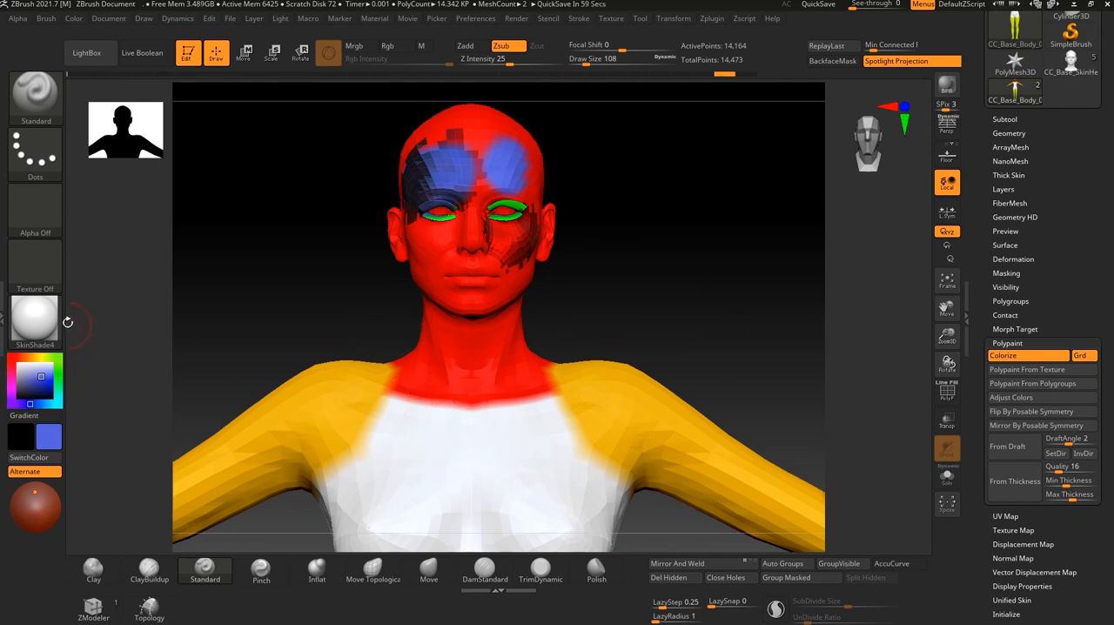
# Try the MatCap LBrown material on the painted body.
pyautogui.moveTo(52, 318)
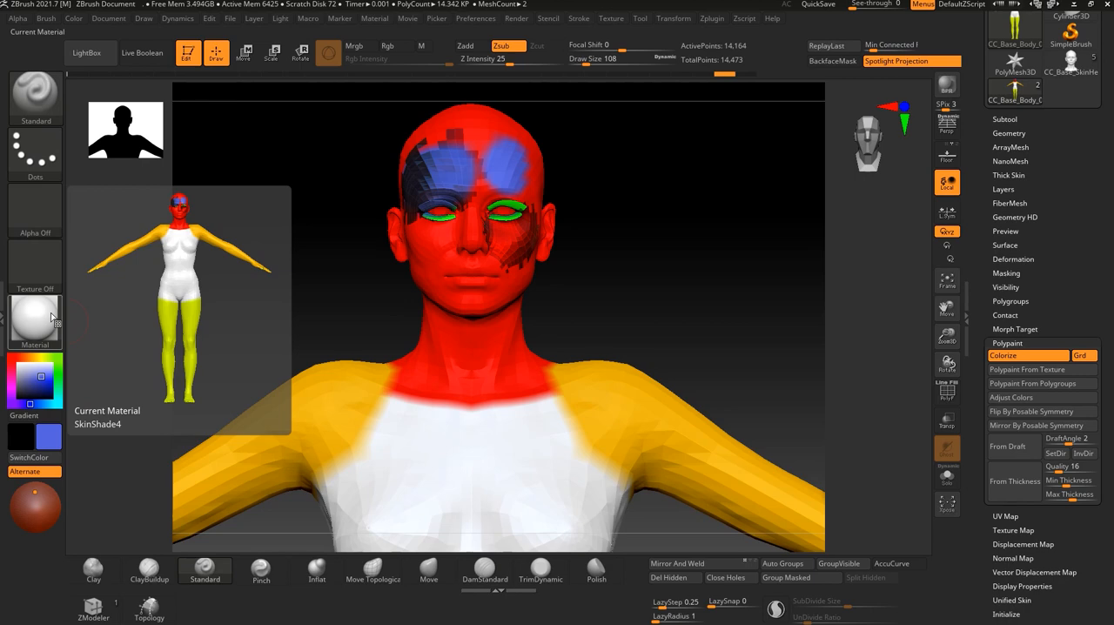
pyautogui.click(52, 318)
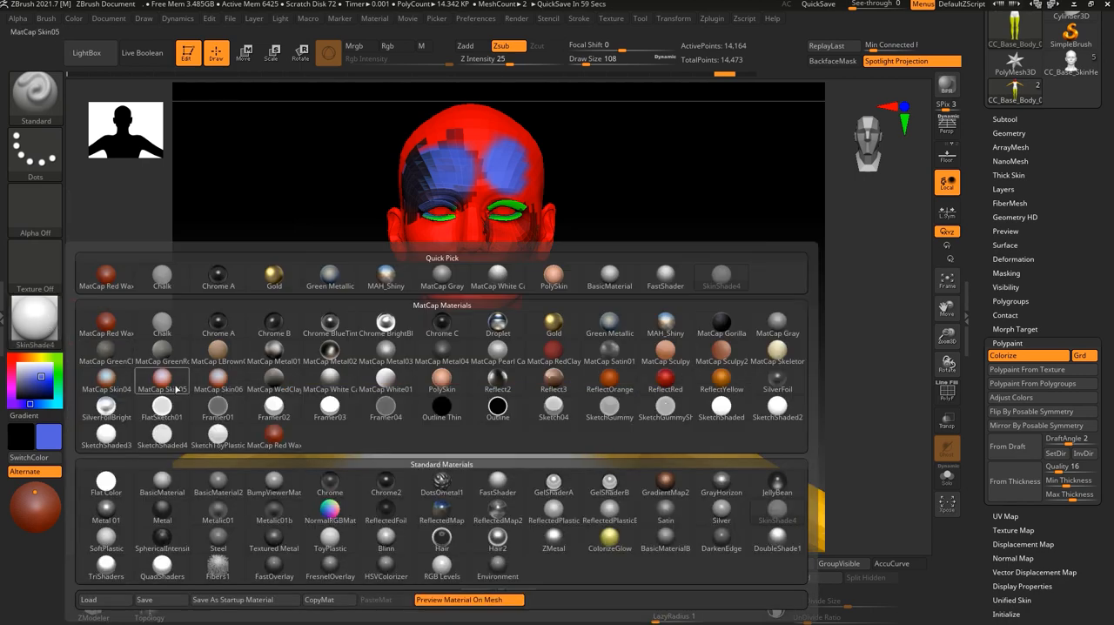
pyautogui.click(219, 352)
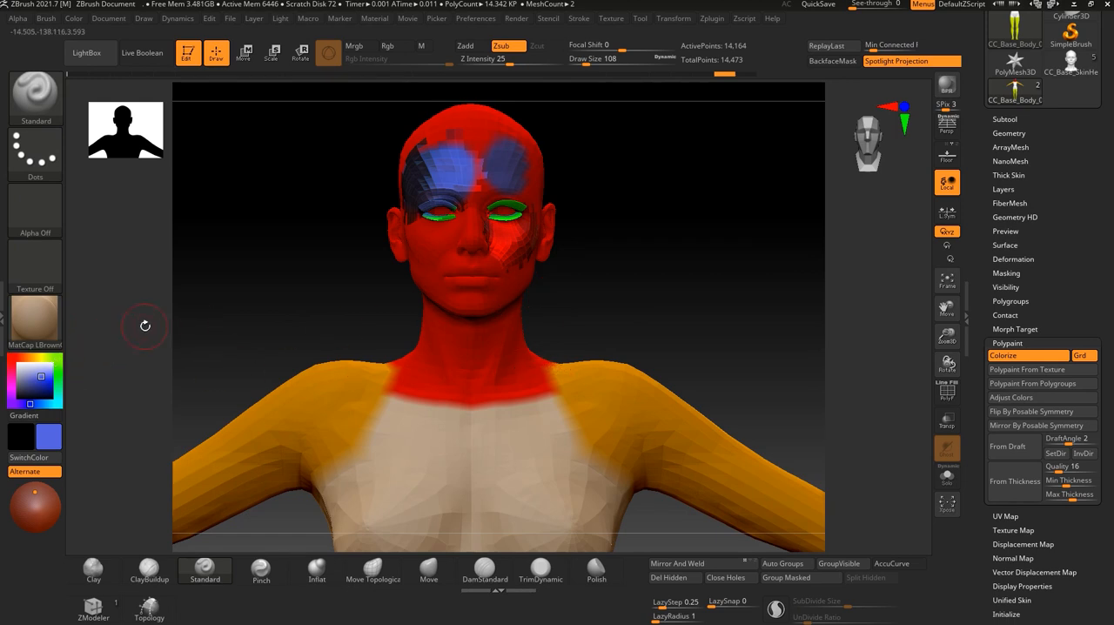
# Apply the Flat Color material to the painted body.
pyautogui.click(33, 324)
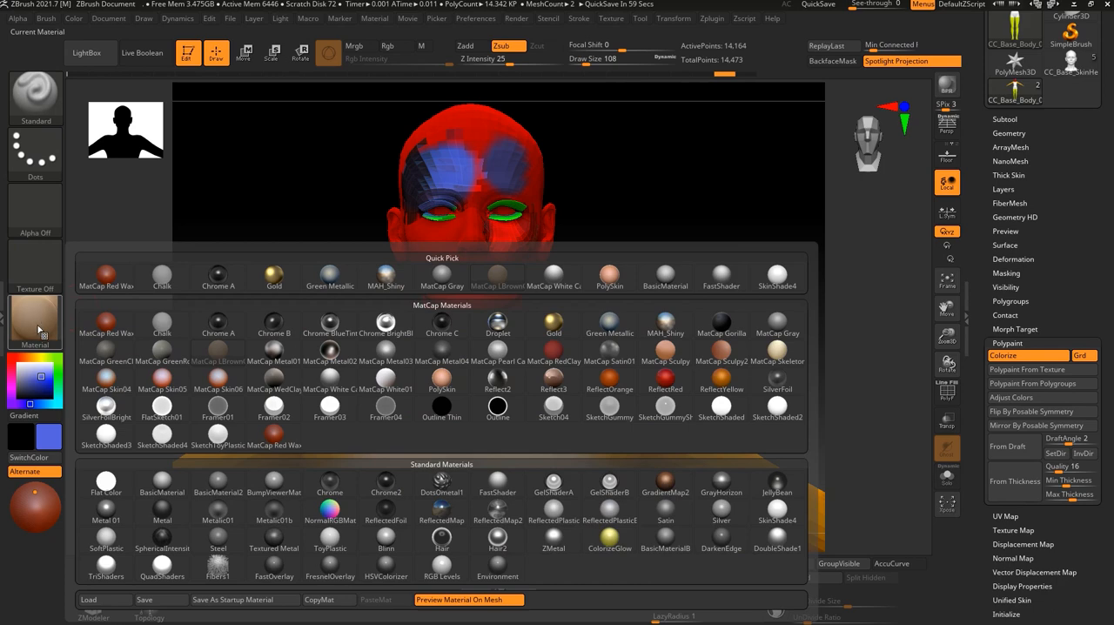
pyautogui.click(105, 484)
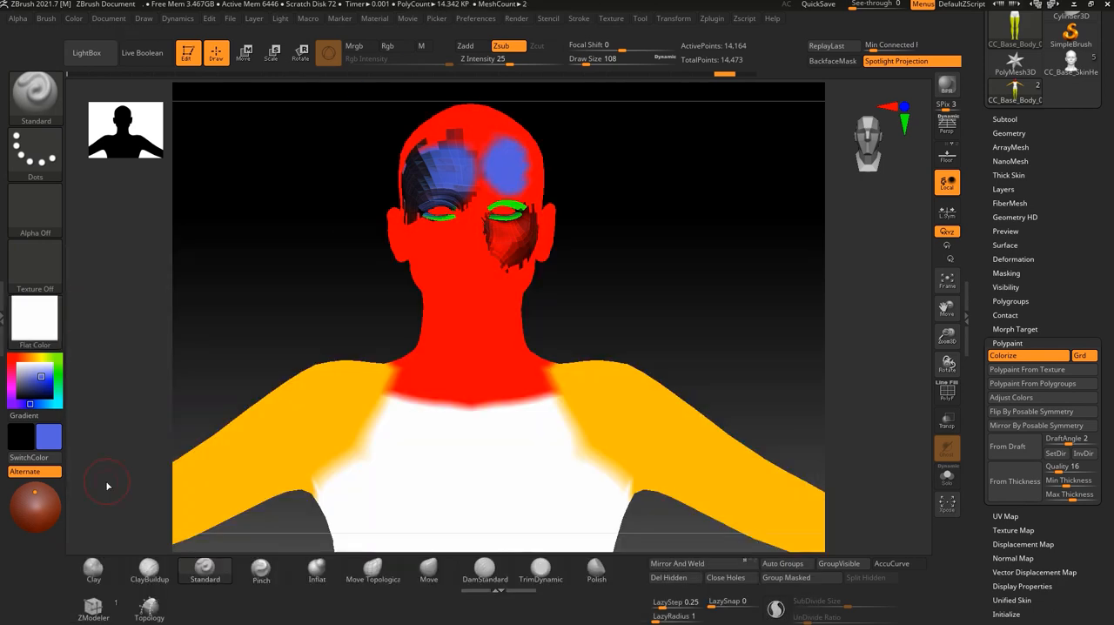
pyautogui.keyDown('alt'); pyautogui.moveTo(242, 296); pyautogui.dragTo(310, 243); pyautogui.keyUp('alt')
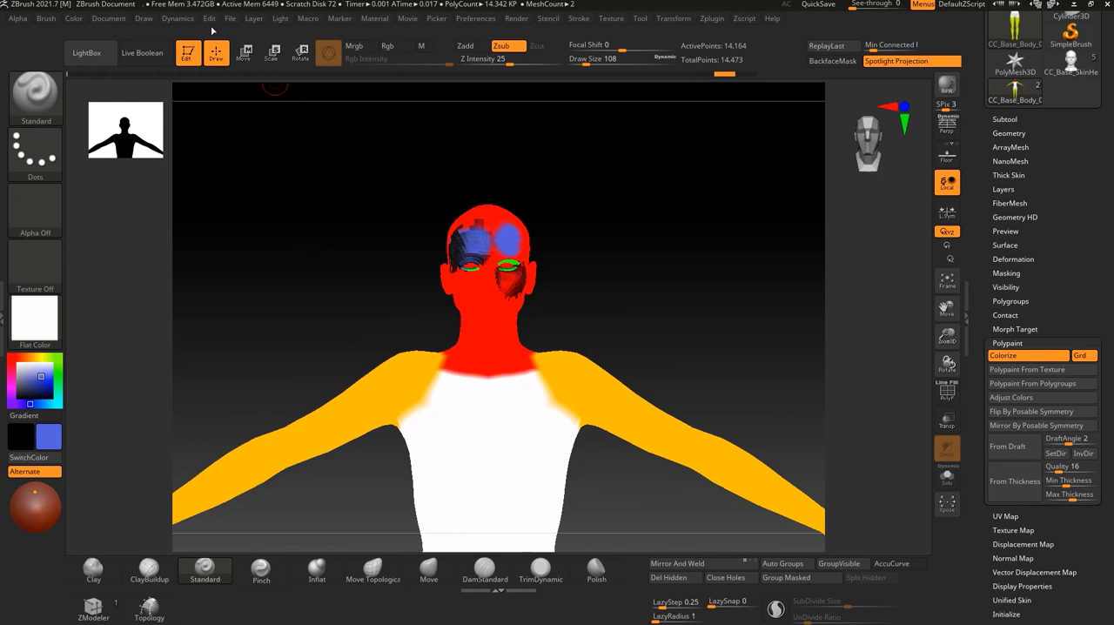
# Enable the Mrgb channel and fill the whole body with the blue color and the Flat Color material.
pyautogui.click(73, 19)
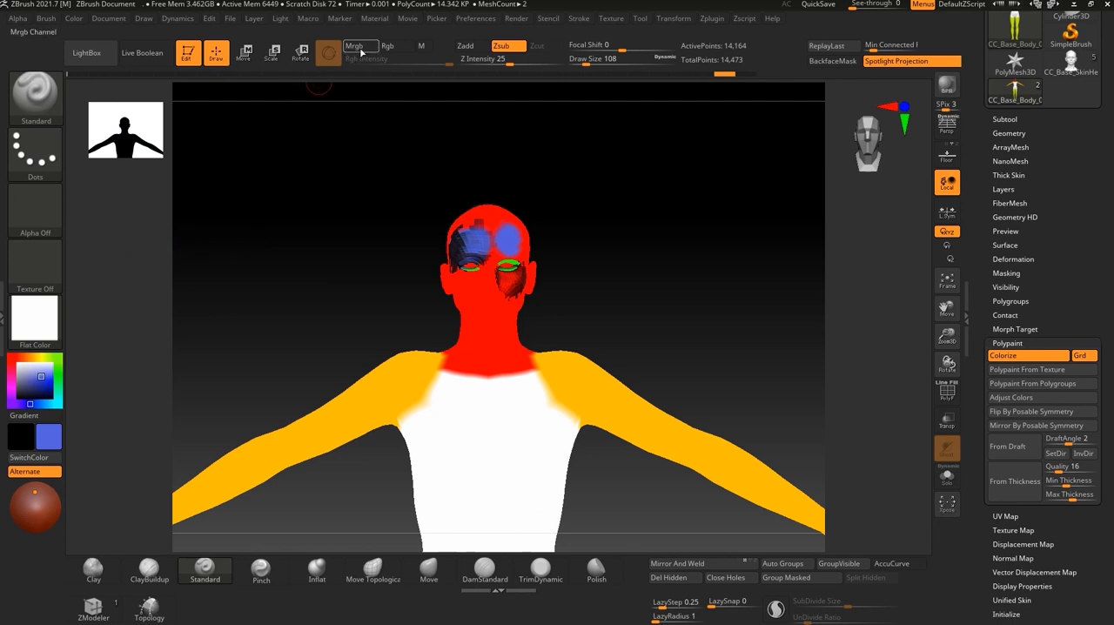
pyautogui.click(363, 47)
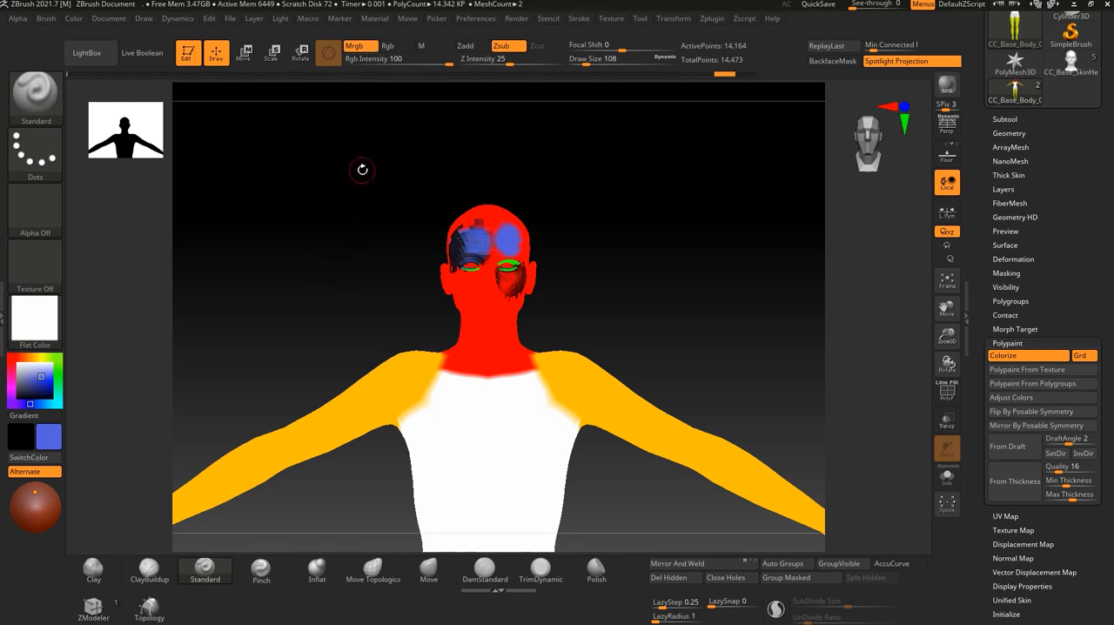
pyautogui.keyDown('alt'); pyautogui.moveTo(318, 269); pyautogui.dragTo(310, 334); pyautogui.keyUp('alt')
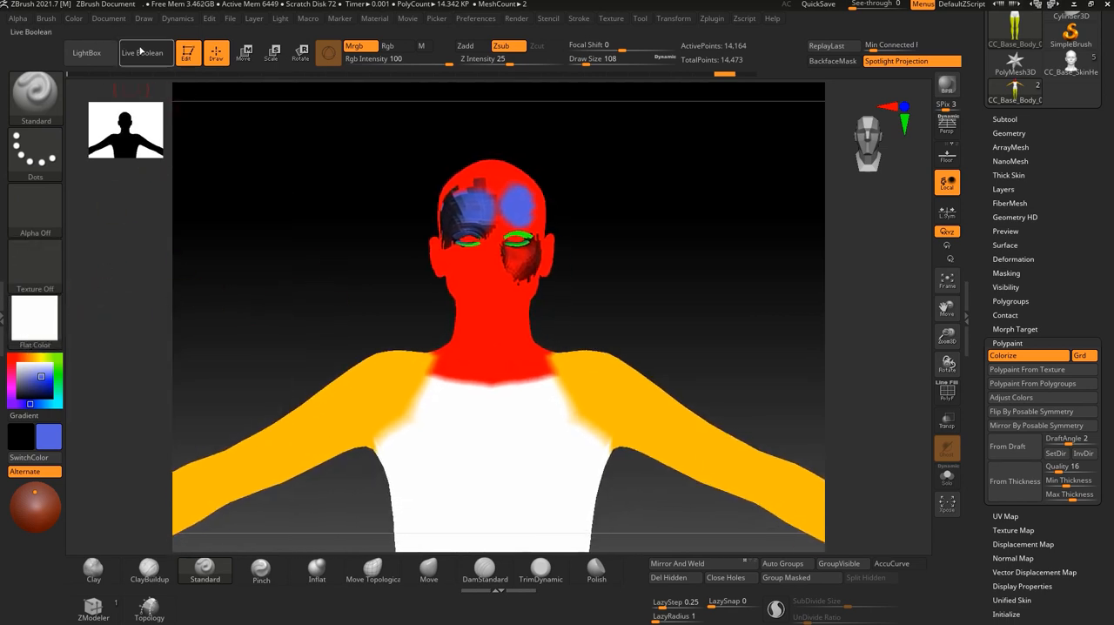
pyautogui.click(145, 21)
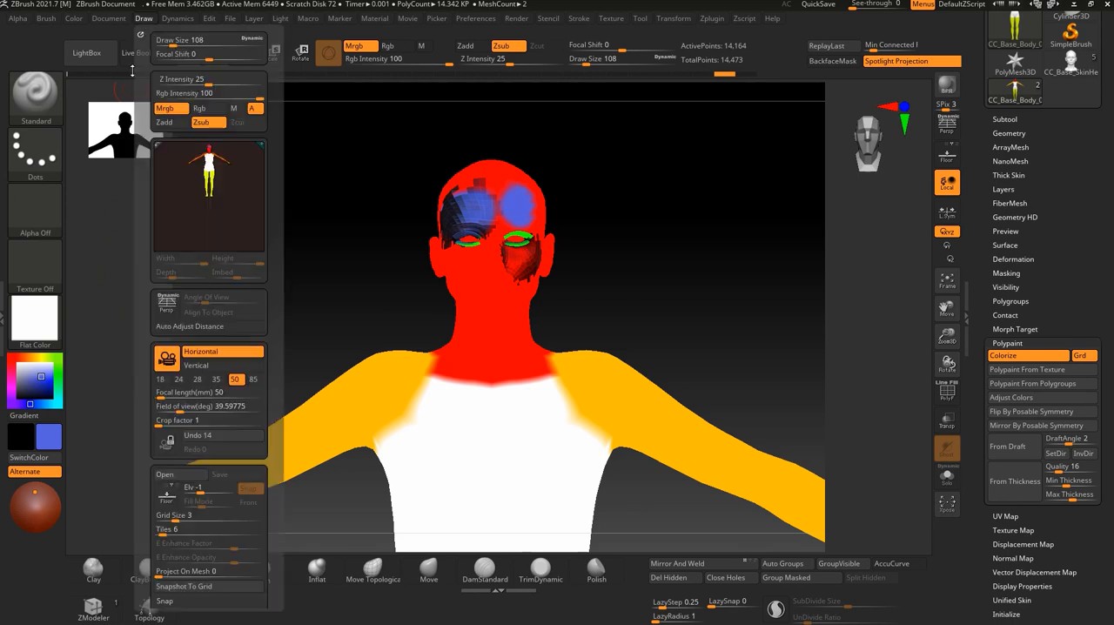
pyautogui.click(105, 19)
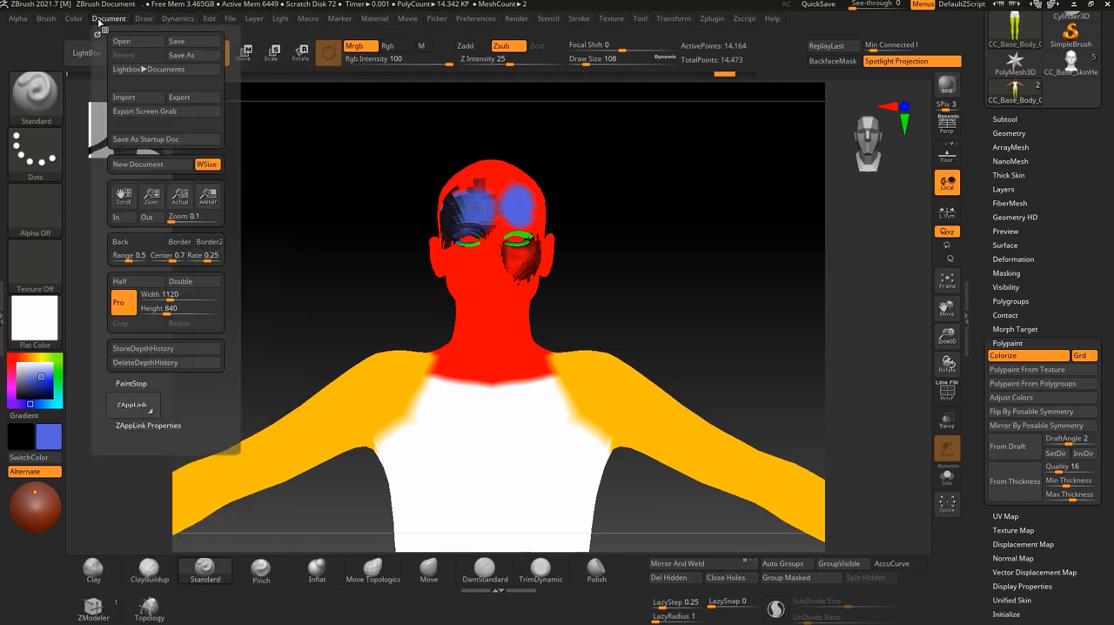
pyautogui.click(73, 18)
pyautogui.click(119, 274)
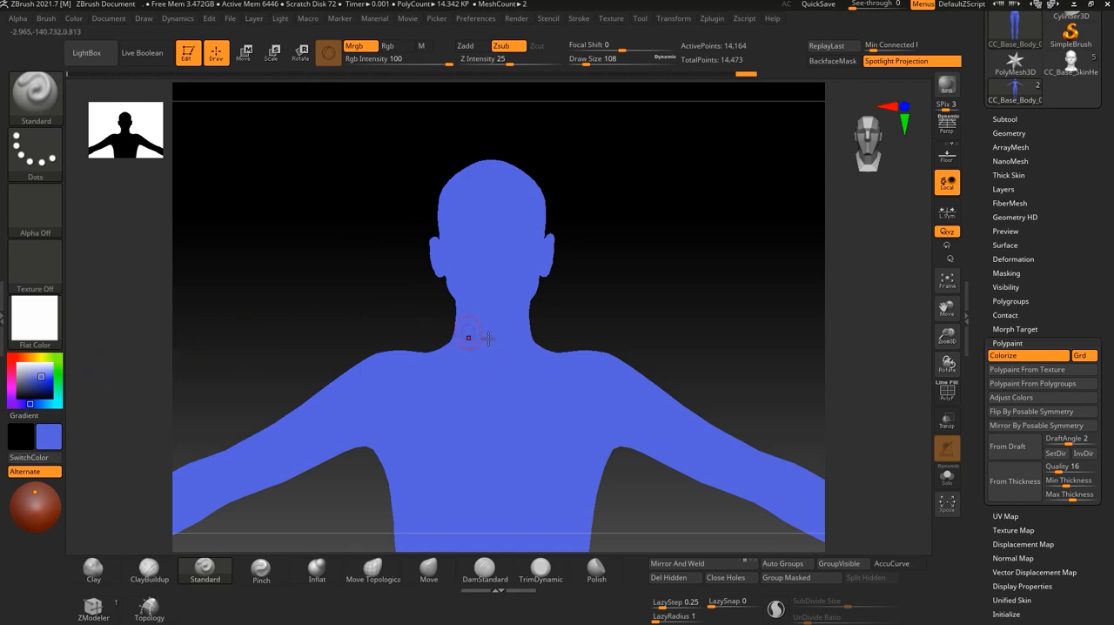
# Set the main color to white (RGB 255, 255, 255) and fill the whole body with it.
pyautogui.moveTo(36, 383); pyautogui.dragTo(10, 357)
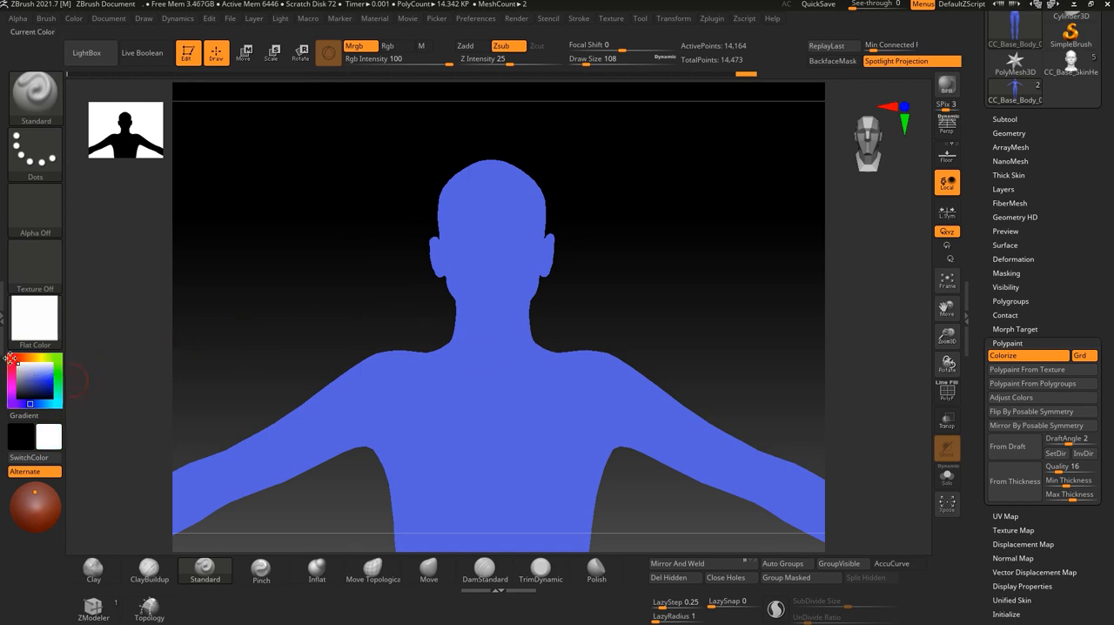
pyautogui.click(116, 22)
pyautogui.moveTo(82, 24)
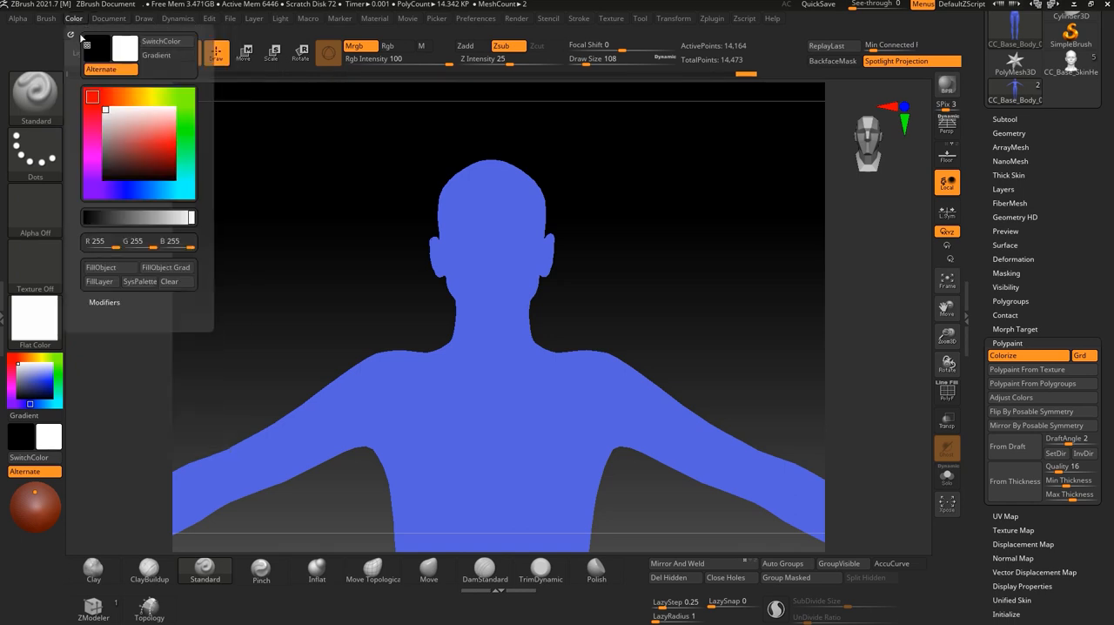
pyautogui.click(111, 275)
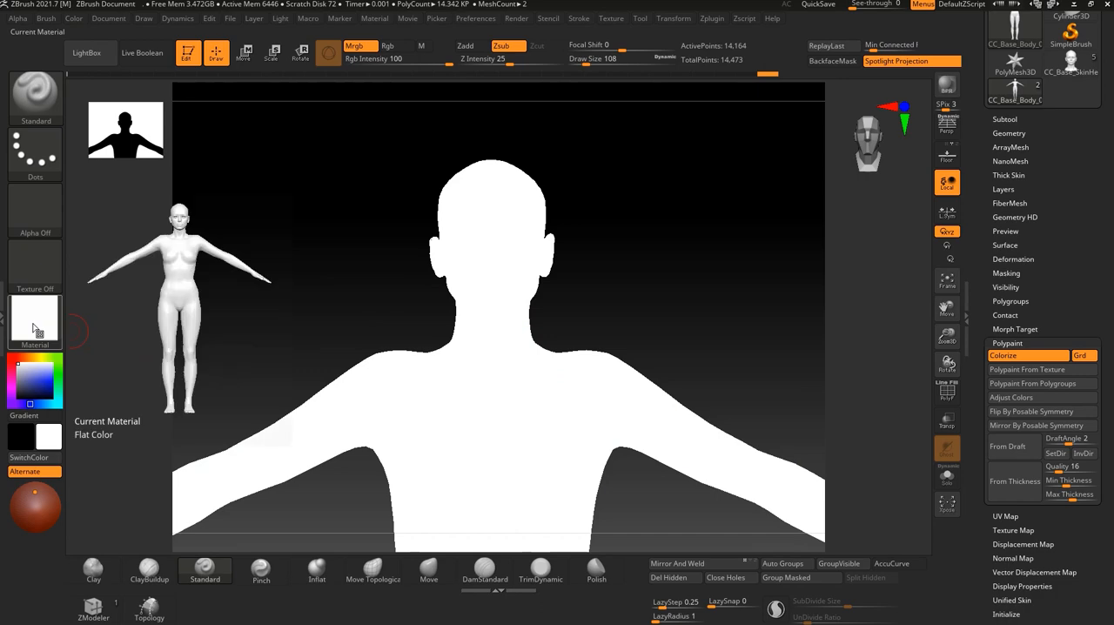
# Try the MatCap Red Wax, Chrome BlueTint and MatCap LBrown materials on the white-filled body.
pyautogui.click(35, 329)
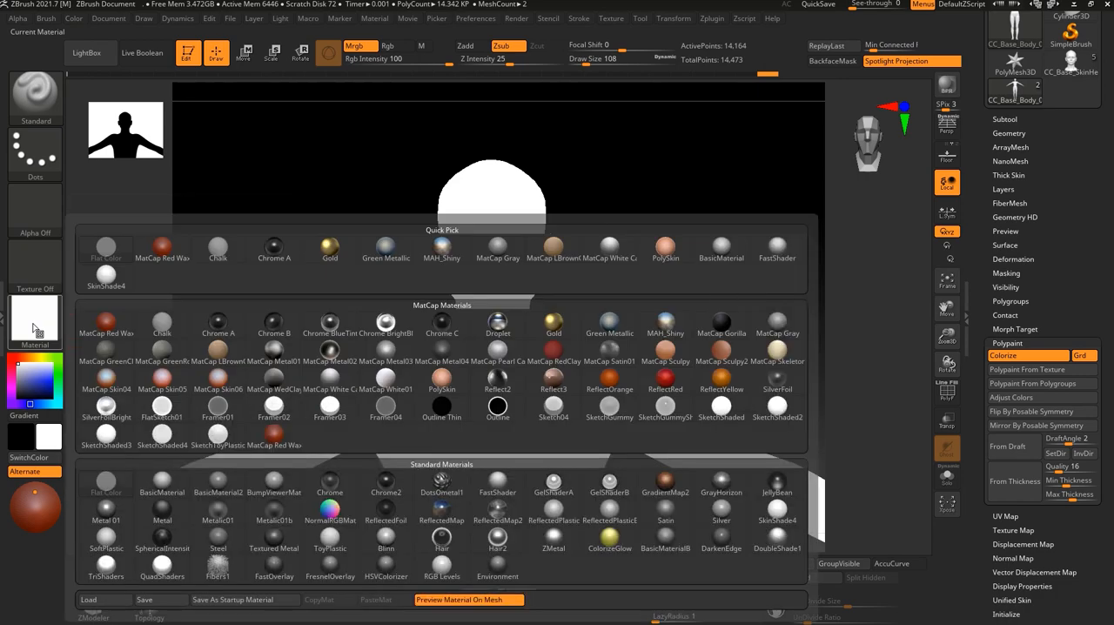
pyautogui.click(130, 327)
pyautogui.click(35, 321)
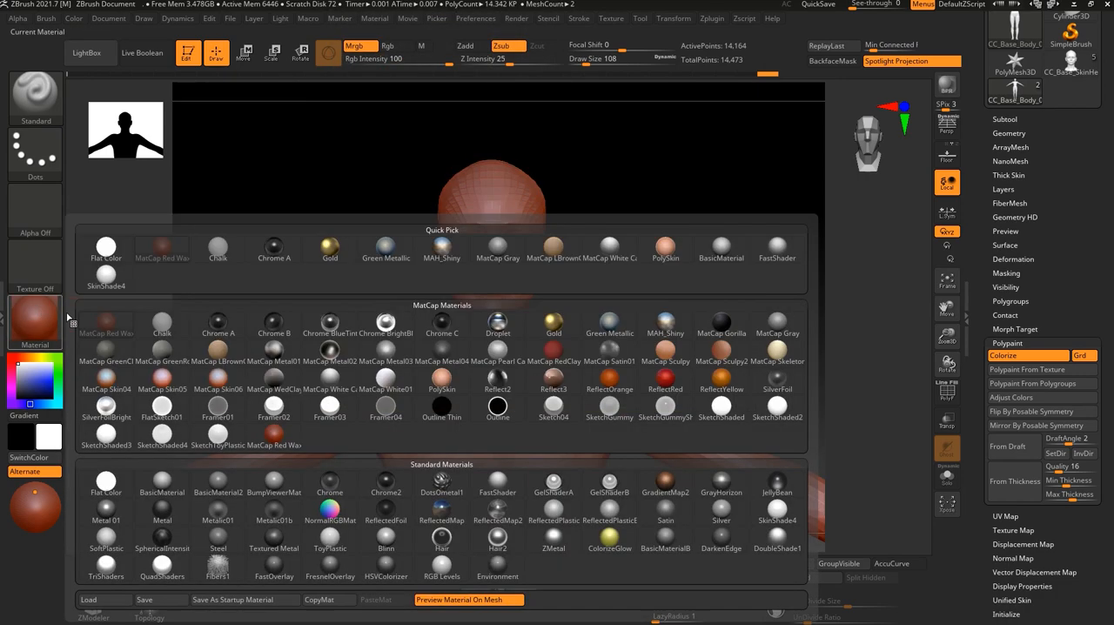
pyautogui.click(329, 351)
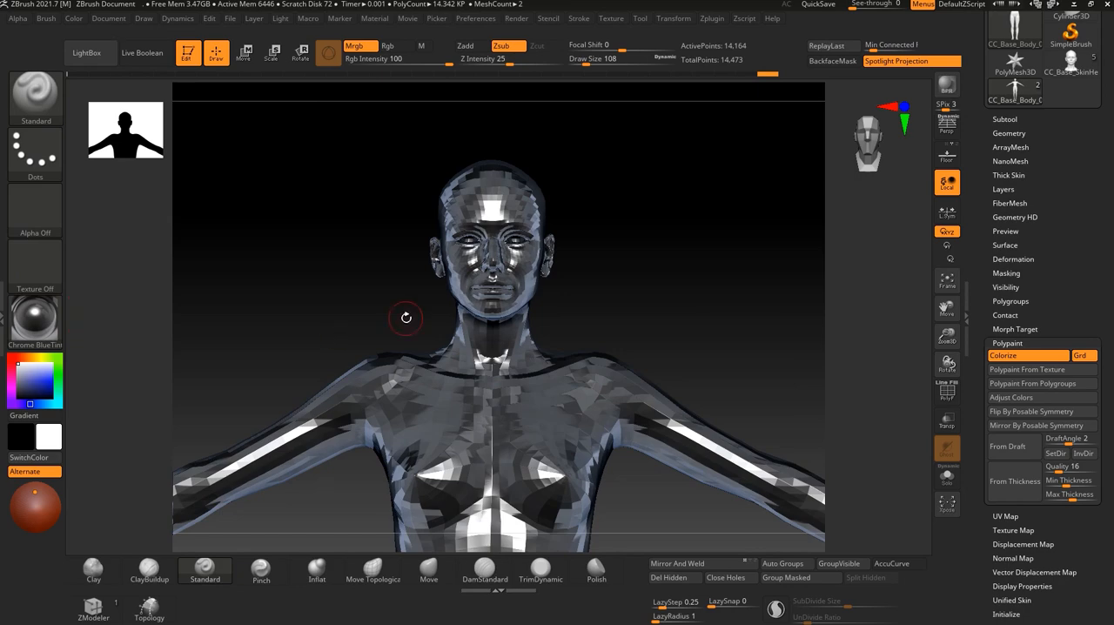
pyautogui.click(35, 320)
pyautogui.click(35, 320)
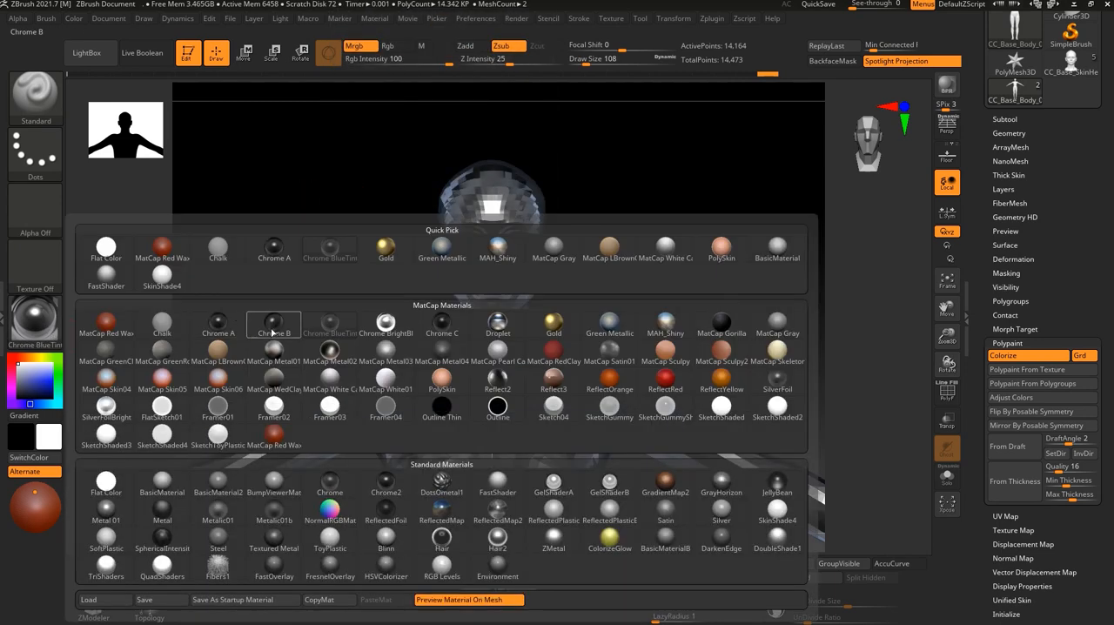
pyautogui.click(219, 353)
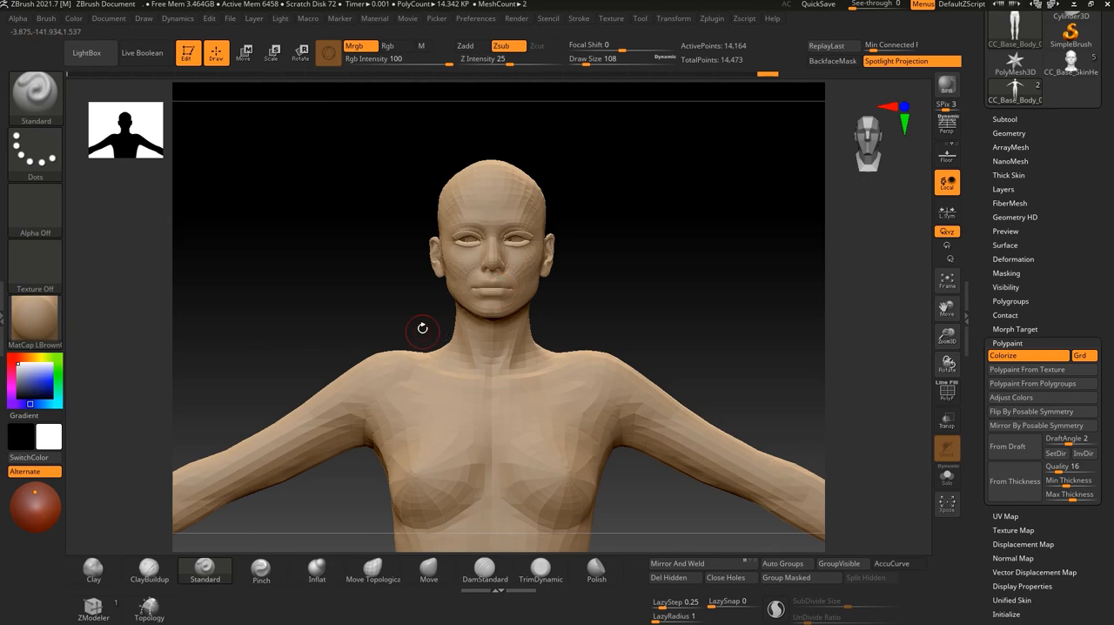
# Return to the Flat Color material and fill the whole body with white using Mrgb.
pyautogui.click(34, 320)
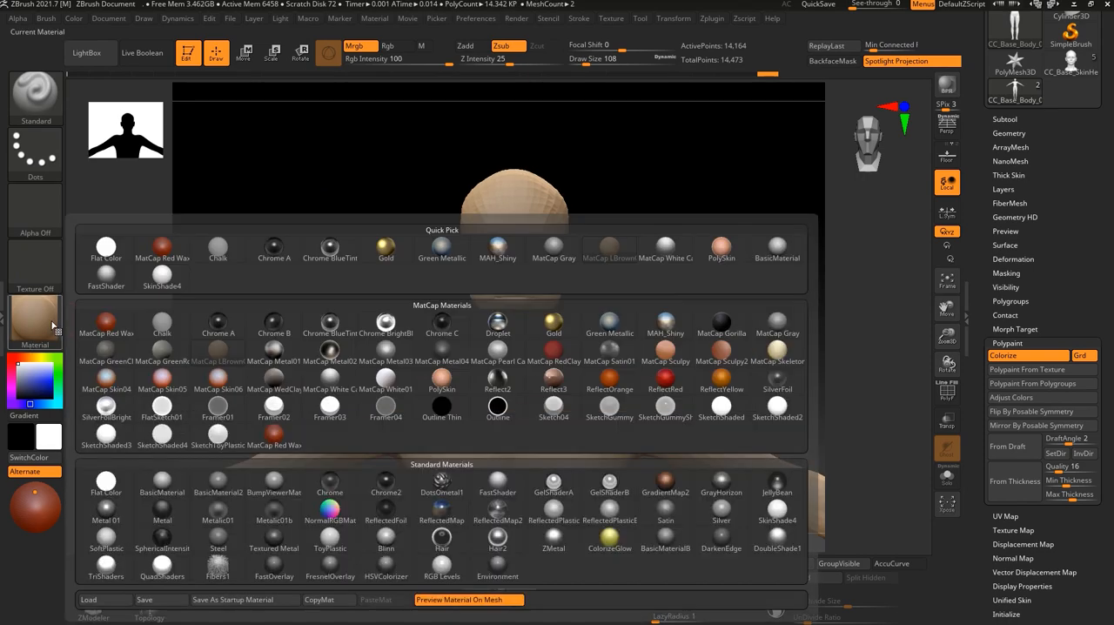
pyautogui.click(106, 480)
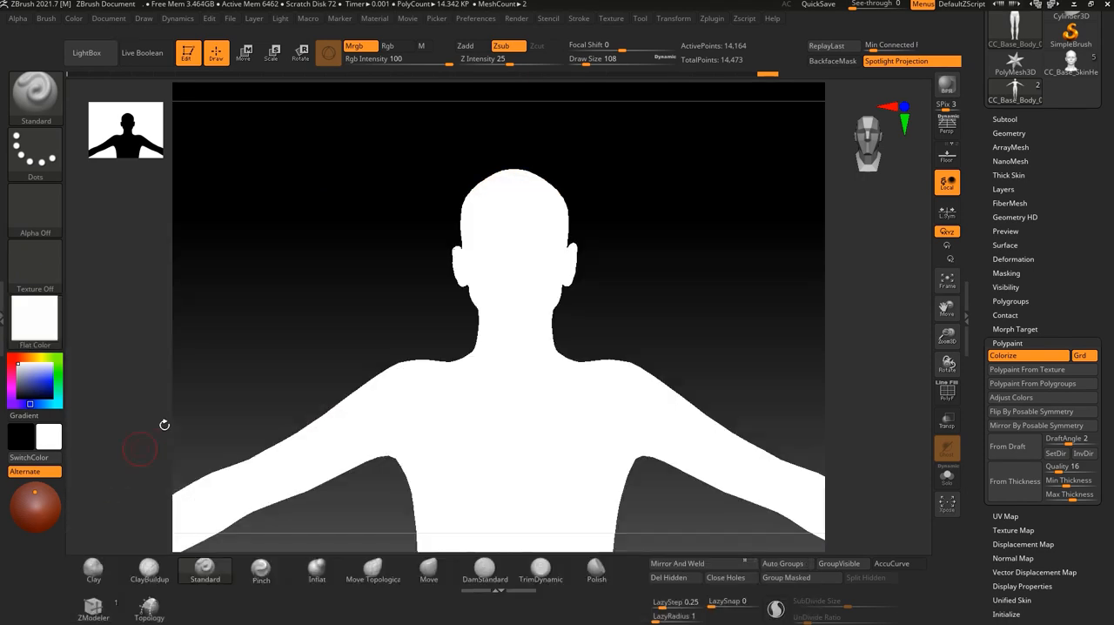
pyautogui.click(73, 19)
pyautogui.click(107, 270)
# Clear the current document layer.
pyautogui.click(74, 20)
pyautogui.click(72, 20)
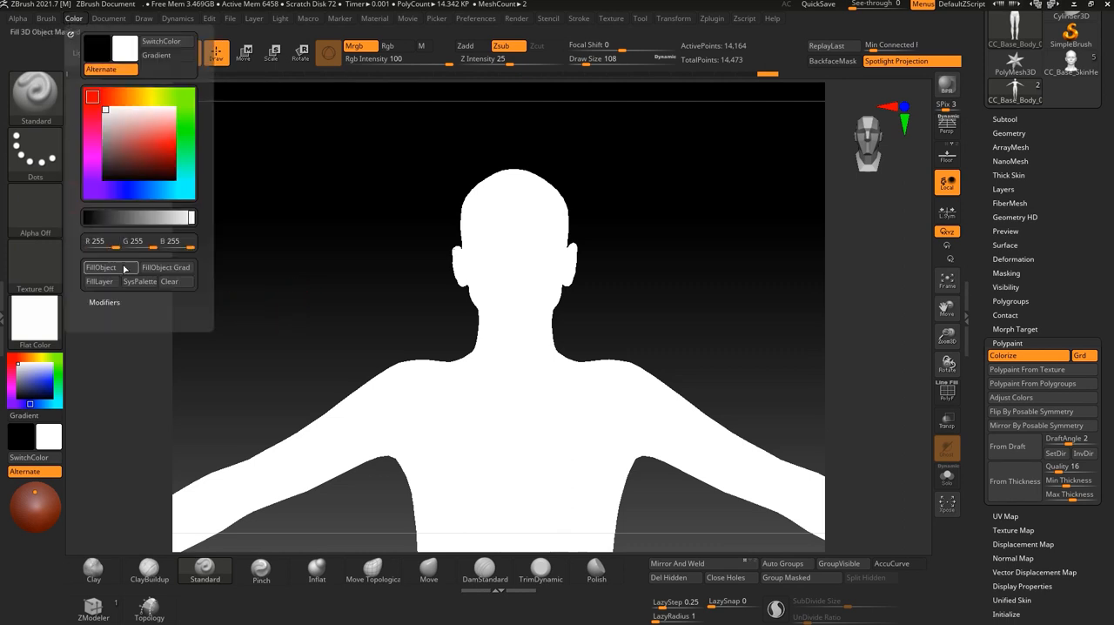
pyautogui.click(174, 286)
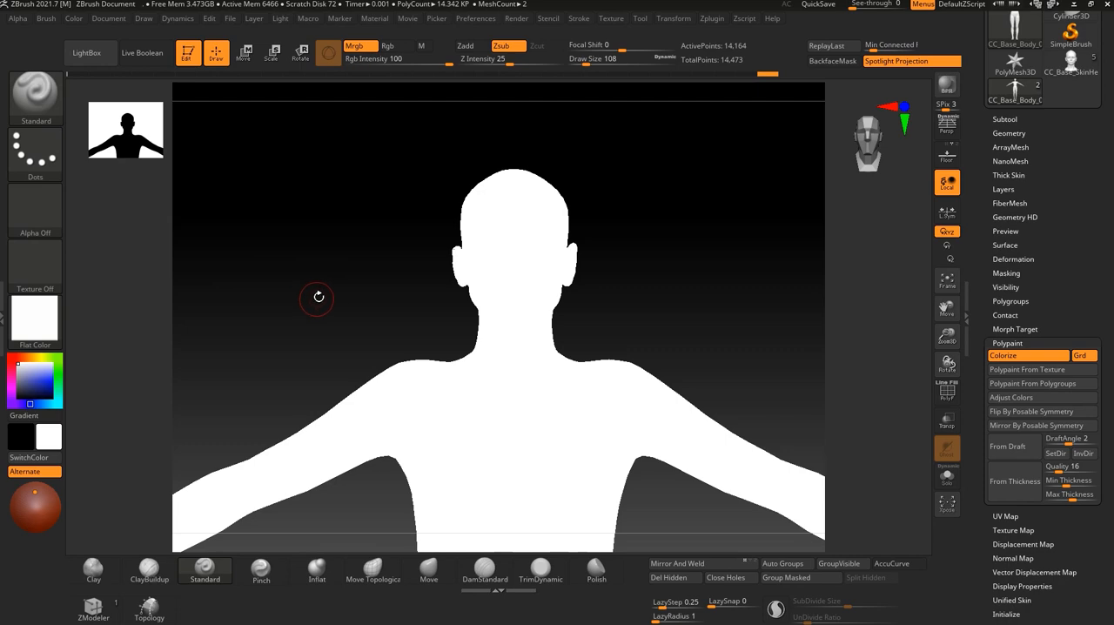
# Switch the body's material from Flat Color to SkinShade4 and on to BasicMaterial.
pyautogui.press('m')
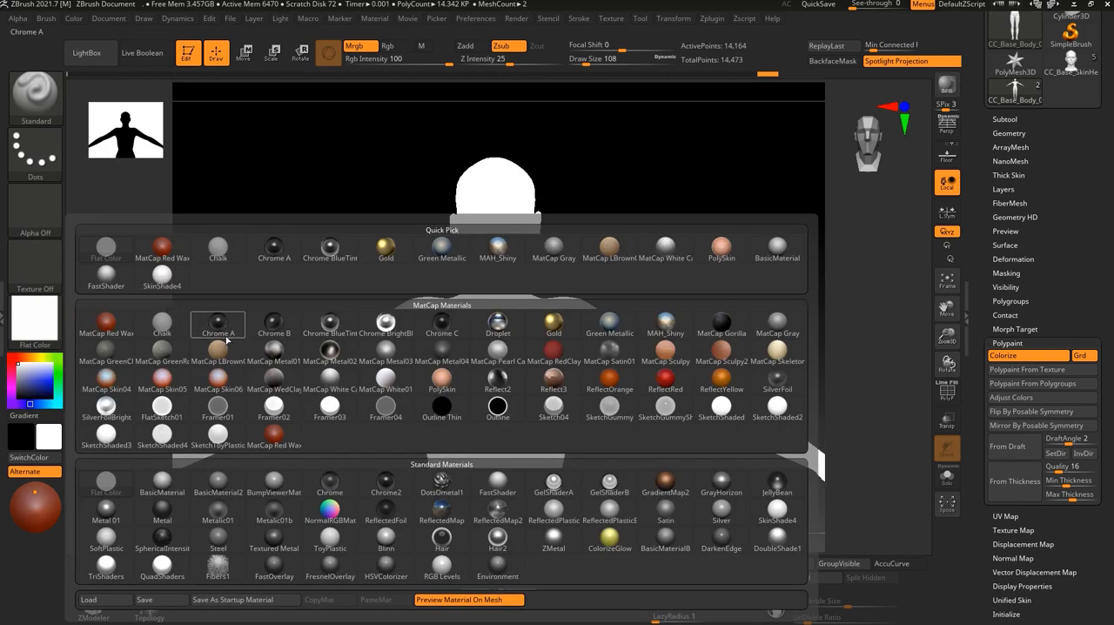
pyautogui.click(160, 281)
pyautogui.keyDown('alt'); pyautogui.moveTo(334, 268); pyautogui.dragTo(329, 356); pyautogui.keyUp('alt')
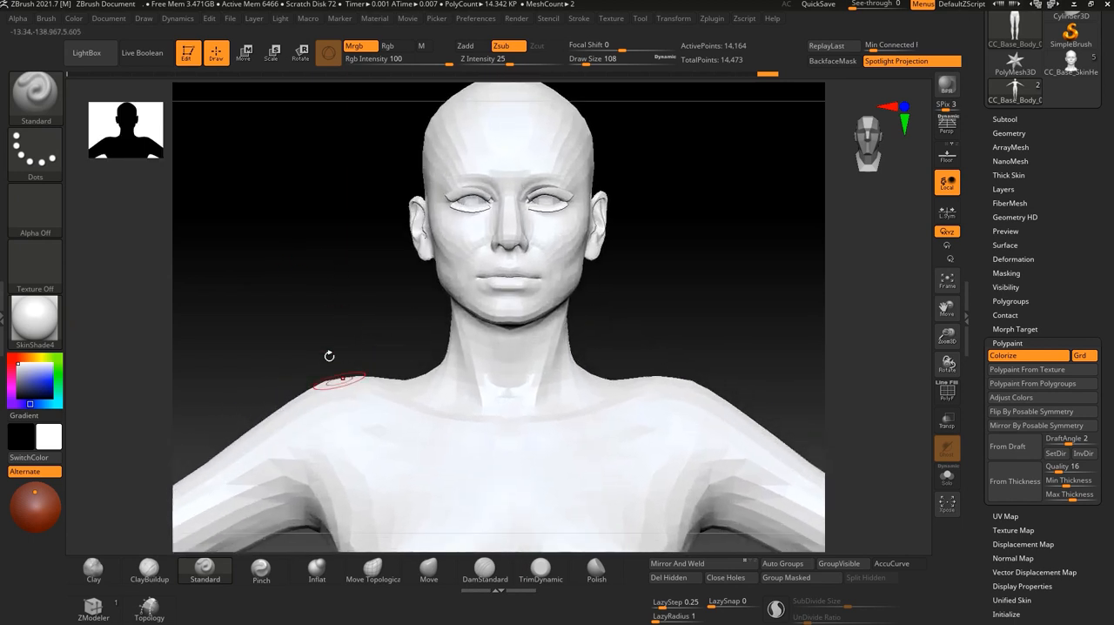
pyautogui.click(50, 324)
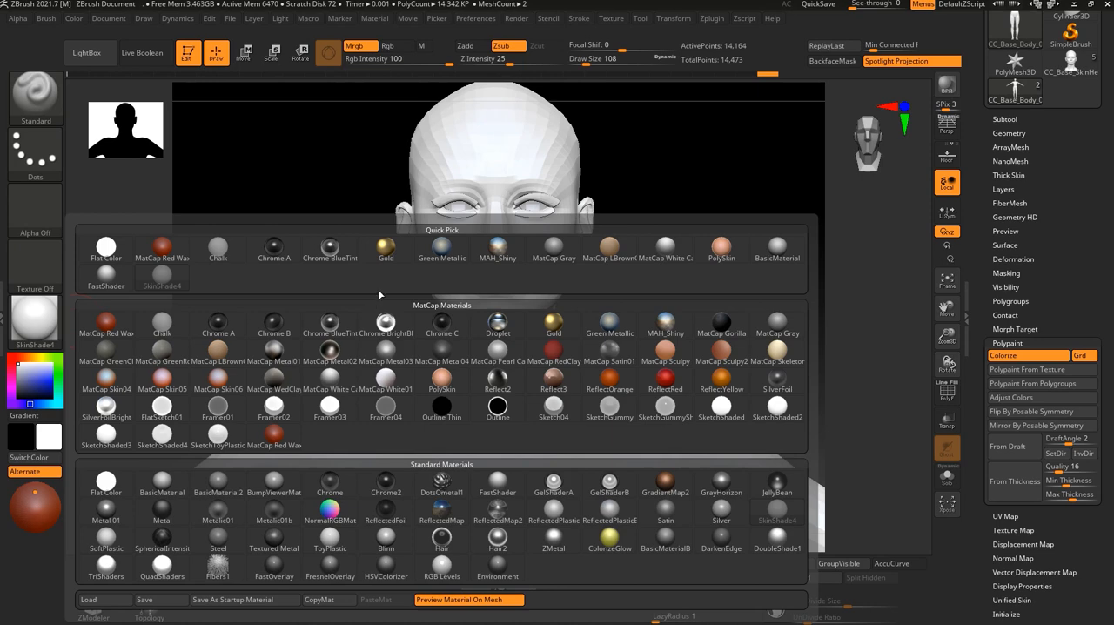
pyautogui.click(161, 493)
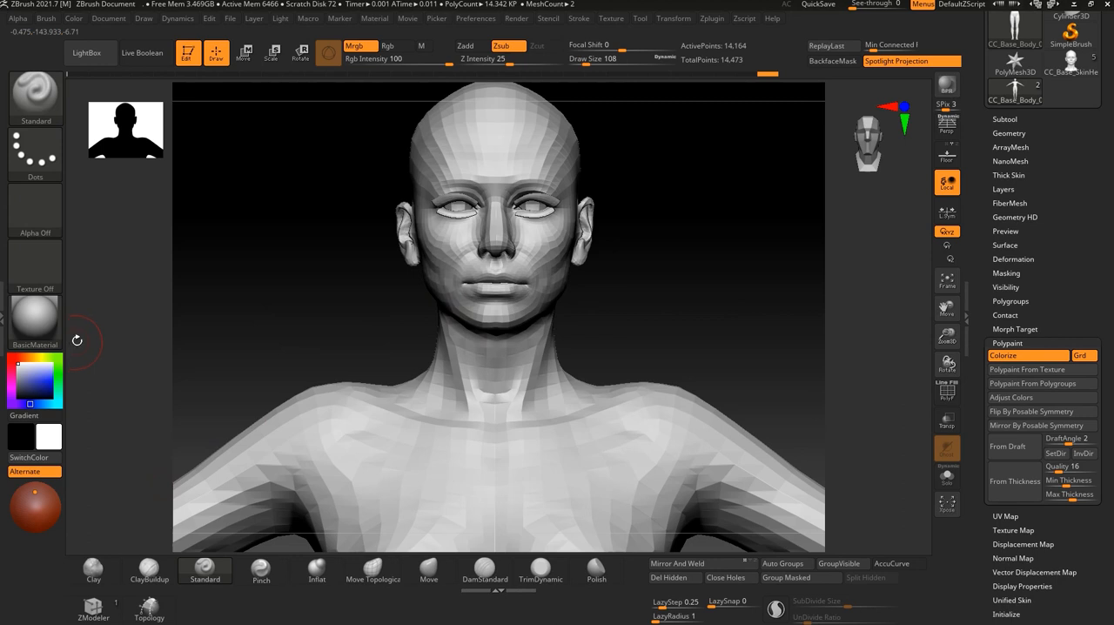
# Switch the body's material from BasicMaterial to SkinShade4.
pyautogui.click(45, 318)
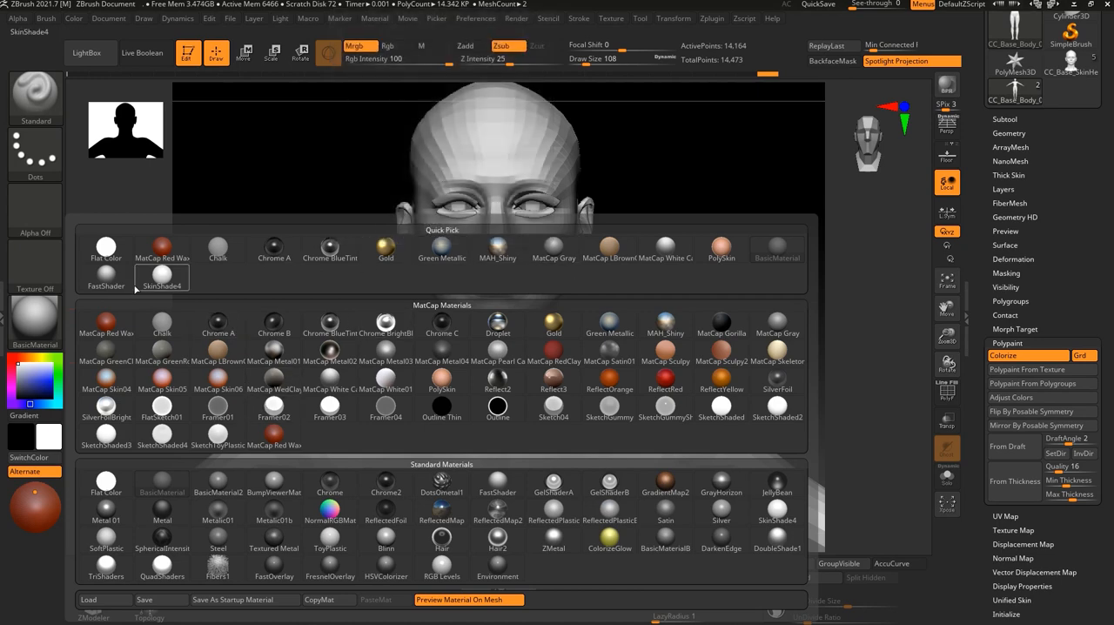
pyautogui.click(162, 276)
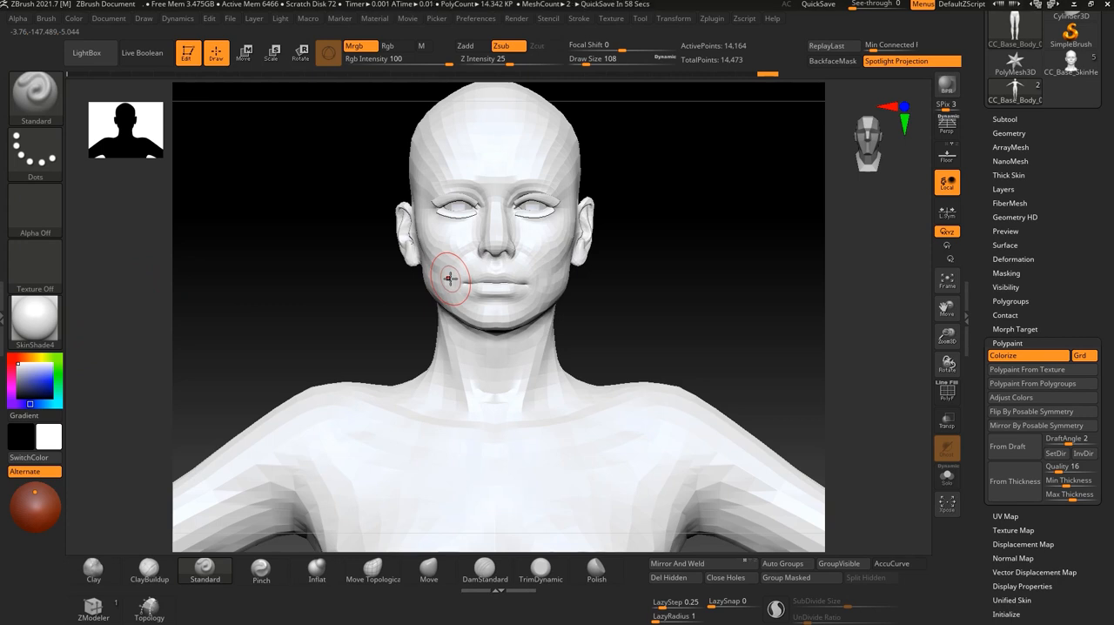
pyautogui.keyDown('alt'); pyautogui.moveTo(667, 266); pyautogui.dragTo(597, 279); pyautogui.keyUp('alt')
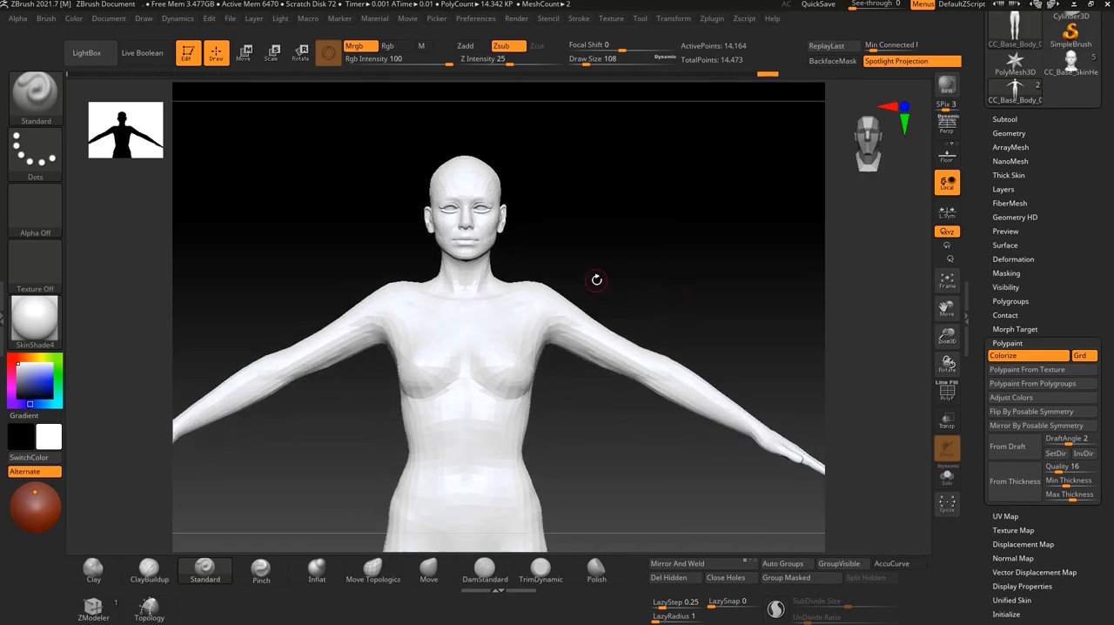
# Look at the character in Character Creator 4 and return to ZBrush.
pyautogui.hotkey('alt', 'Tab')
pyautogui.hotkey('alt', 'Tab')
pyautogui.press('Tab')
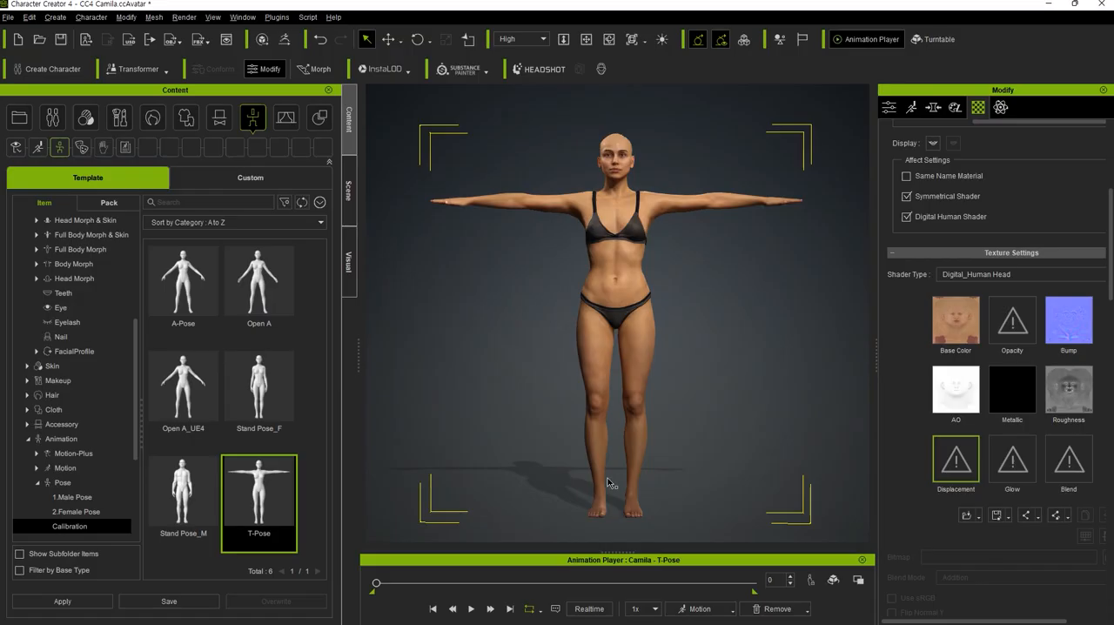
pyautogui.hotkey('alt', 'Tab')
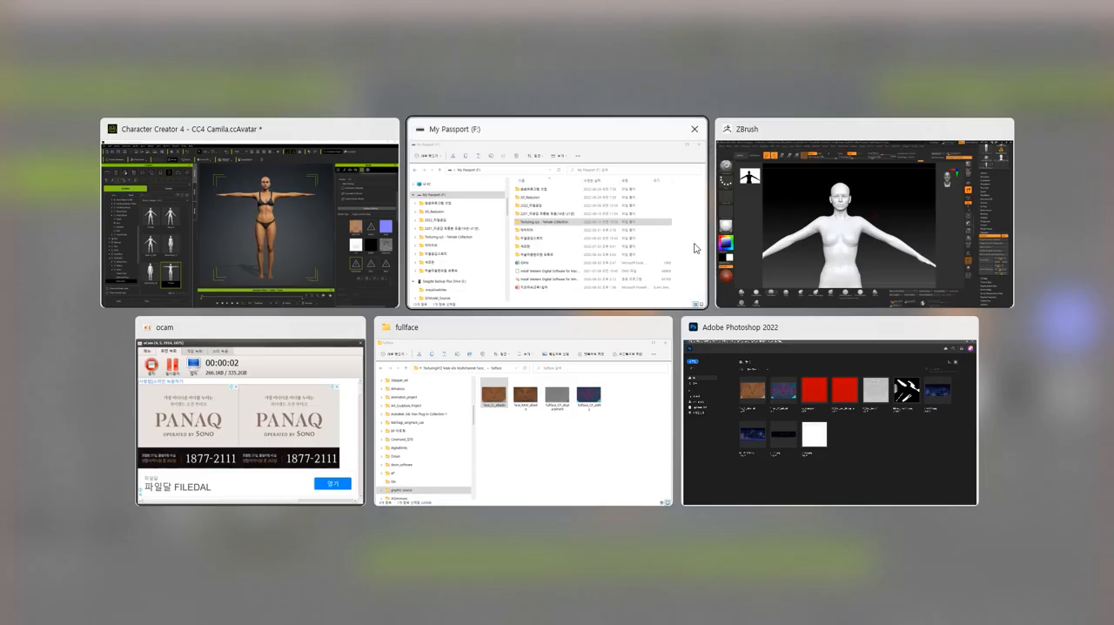
pyautogui.click(718, 278)
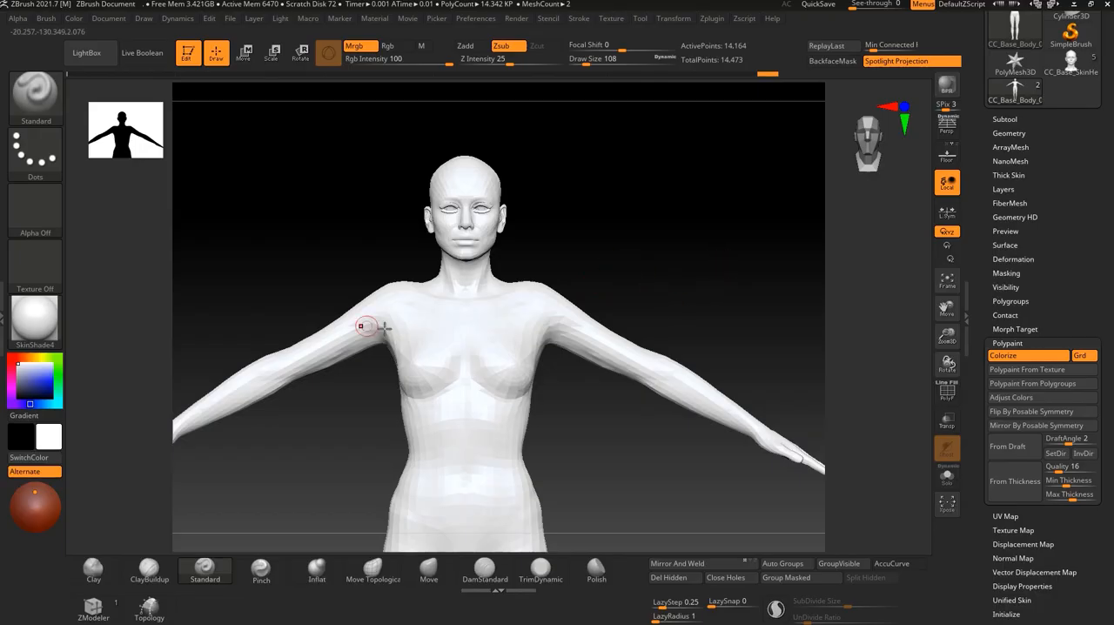
# Send the white body mesh back to Character Creator 4 through GoZ.
pyautogui.moveTo(739, 261)
pyautogui.mouseDown()
pyautogui.moveTo(674, 288)
pyautogui.moveTo(714, 288)
pyautogui.moveTo(654, 335)
pyautogui.moveTo(693, 360)
pyautogui.moveTo(647, 423)
pyautogui.moveTo(614, 405)
pyautogui.moveTo(622, 432)
pyautogui.moveTo(647, 425)
pyautogui.mouseUp()
pyautogui.moveTo(699, 224)
pyautogui.keyDown('alt'); pyautogui.mouseDown()
pyautogui.moveTo(662, 271)
pyautogui.moveTo(698, 335)
pyautogui.moveTo(655, 303)
pyautogui.mouseUp(); pyautogui.keyUp('alt')
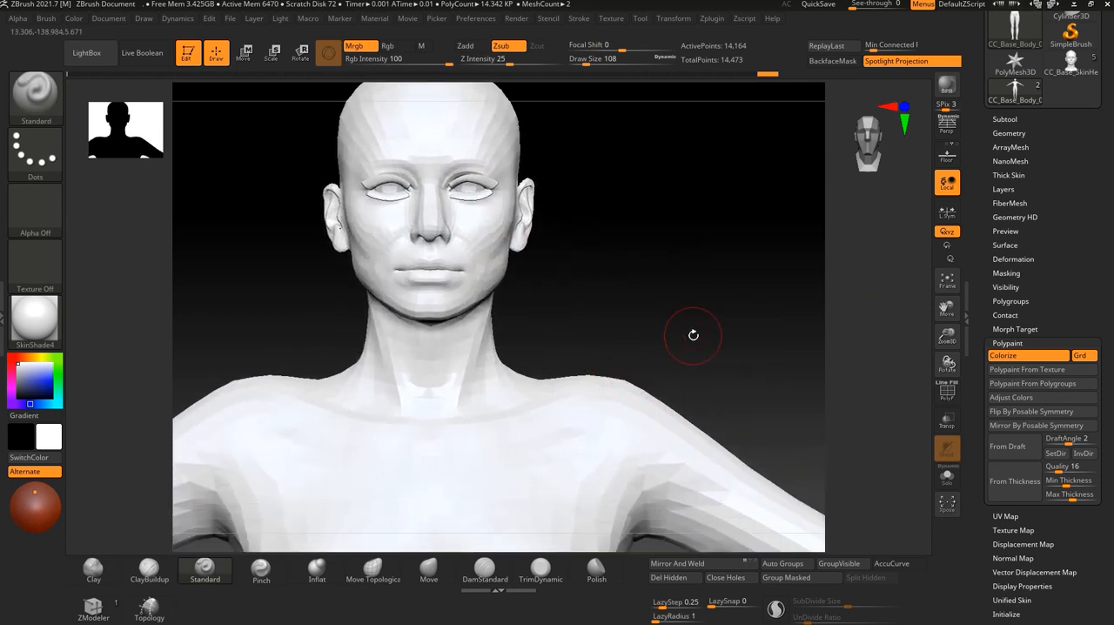
pyautogui.moveTo(676, 308)
pyautogui.keyDown('alt'); pyautogui.mouseDown()
pyautogui.moveTo(638, 304)
pyautogui.moveTo(641, 258)
pyautogui.mouseUp(); pyautogui.keyUp('alt')
pyautogui.scroll(10, 1062, 303)
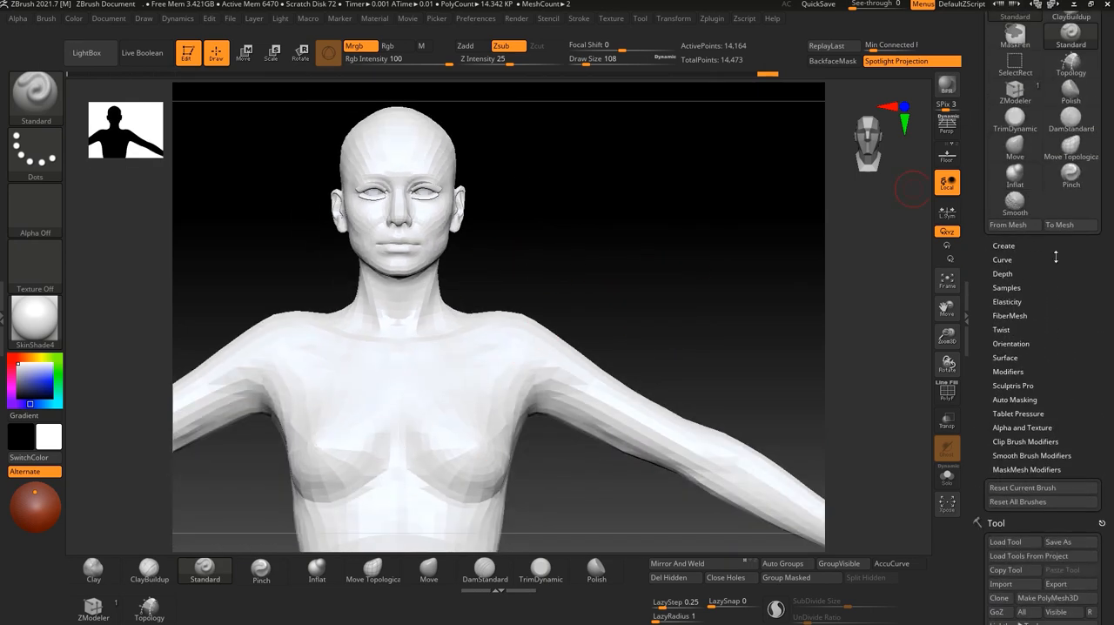
pyautogui.scroll(5, 1022, 225)
pyautogui.scroll(-10, 1019, 245)
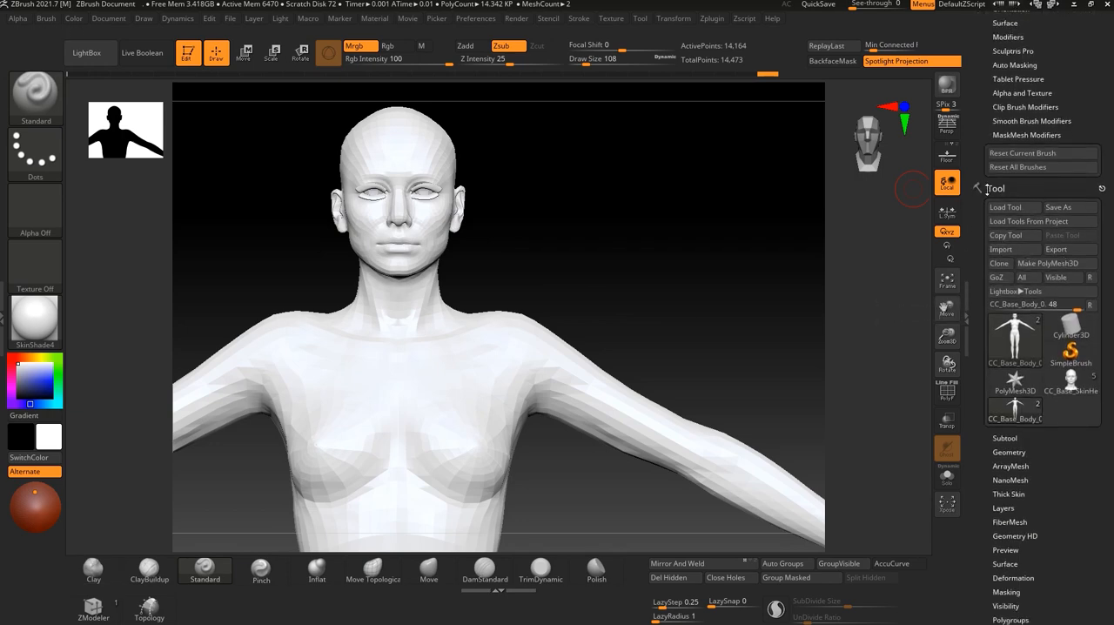
pyautogui.click(996, 277)
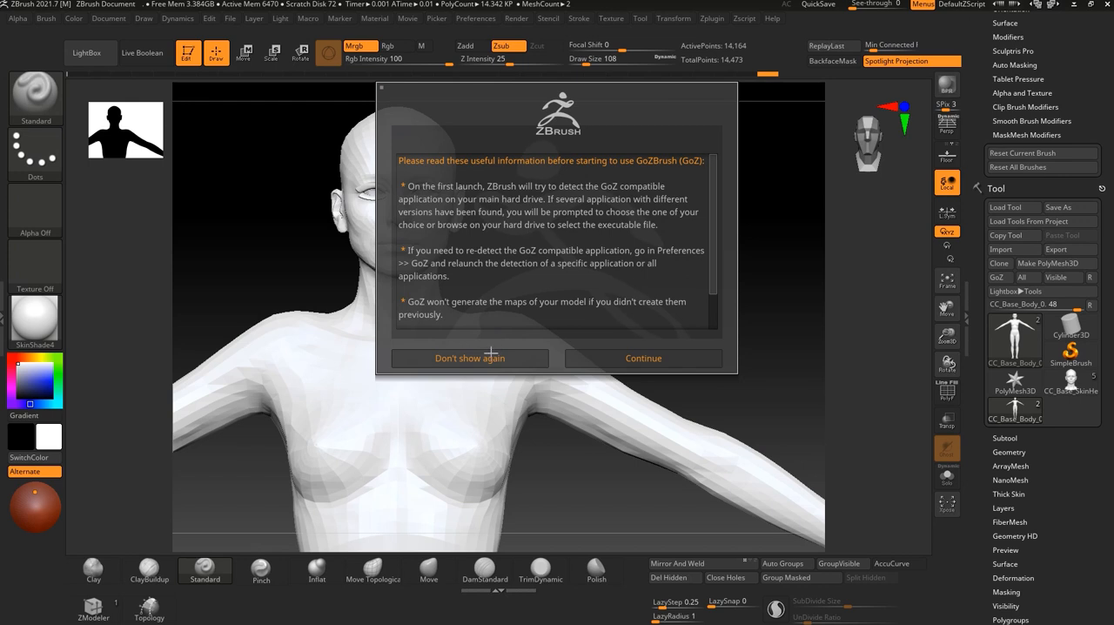
pyautogui.click(642, 356)
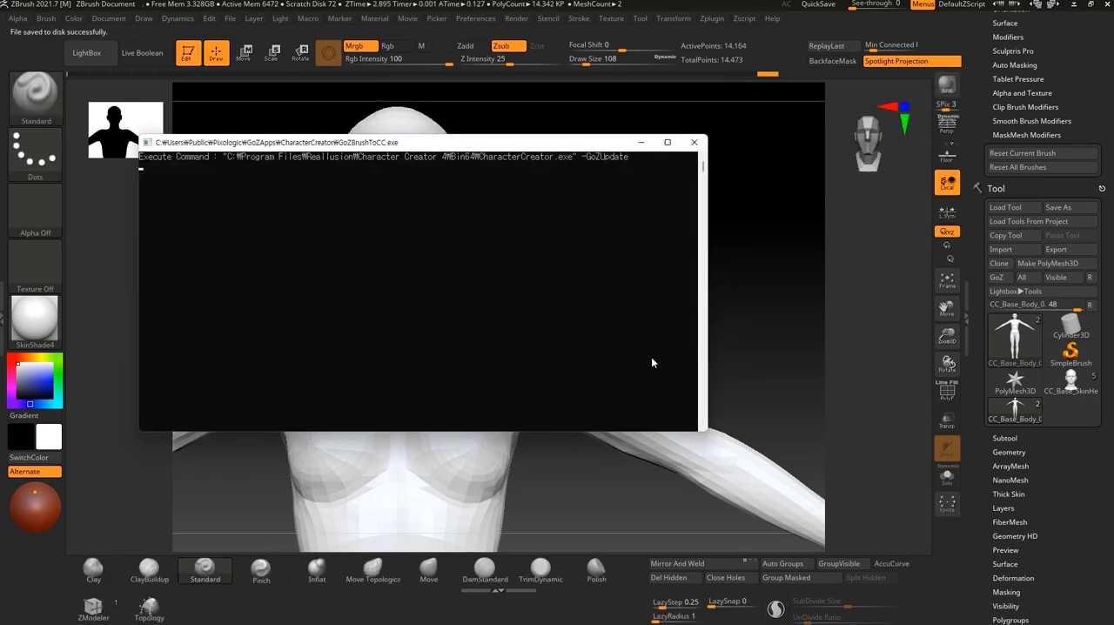
# Switch to Character Creator 4, update the character with Update Mesh & Texture in A-Pose, and inspect the result.
pyautogui.click(1075, 4)
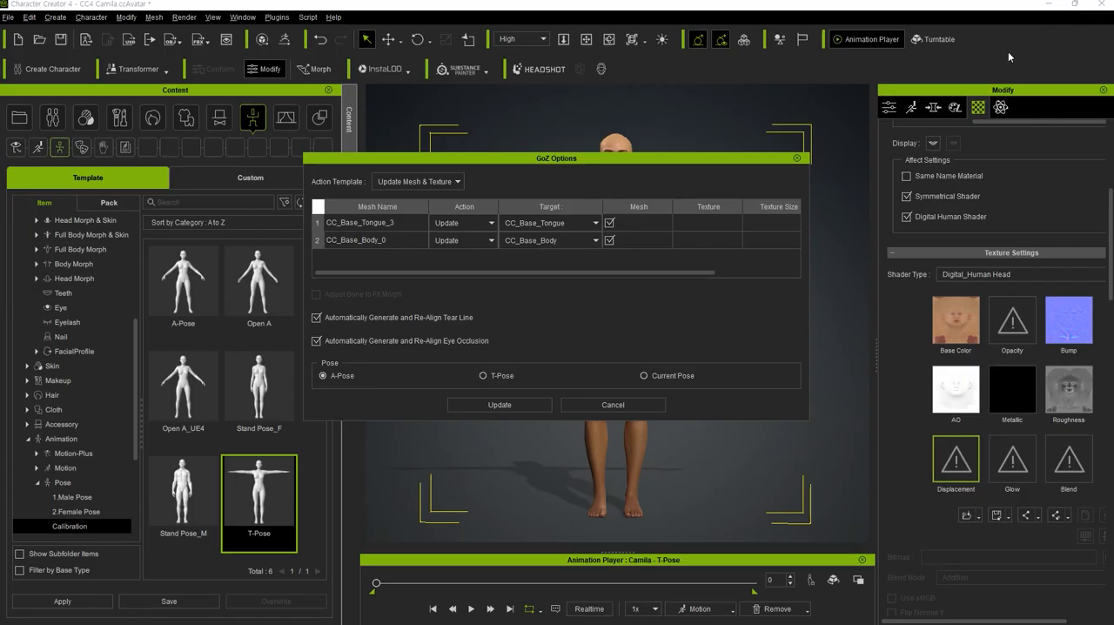
pyautogui.click(500, 404)
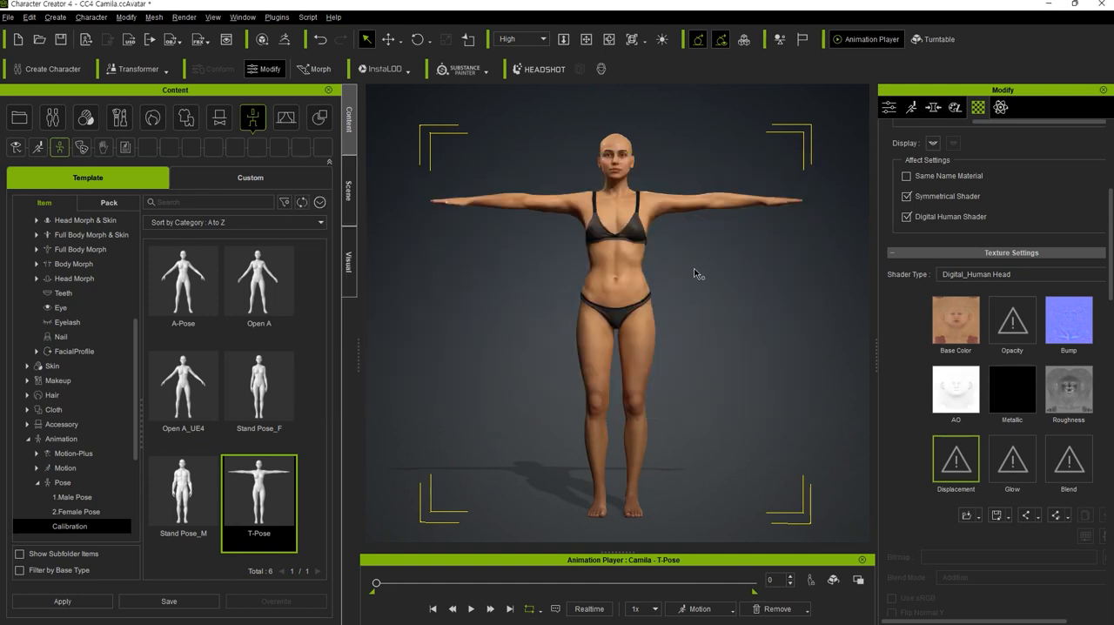
pyautogui.moveTo(694, 274); pyautogui.dragTo(686, 307, button='middle')
pyautogui.moveTo(686, 312); pyautogui.dragTo(747, 338, button='right')
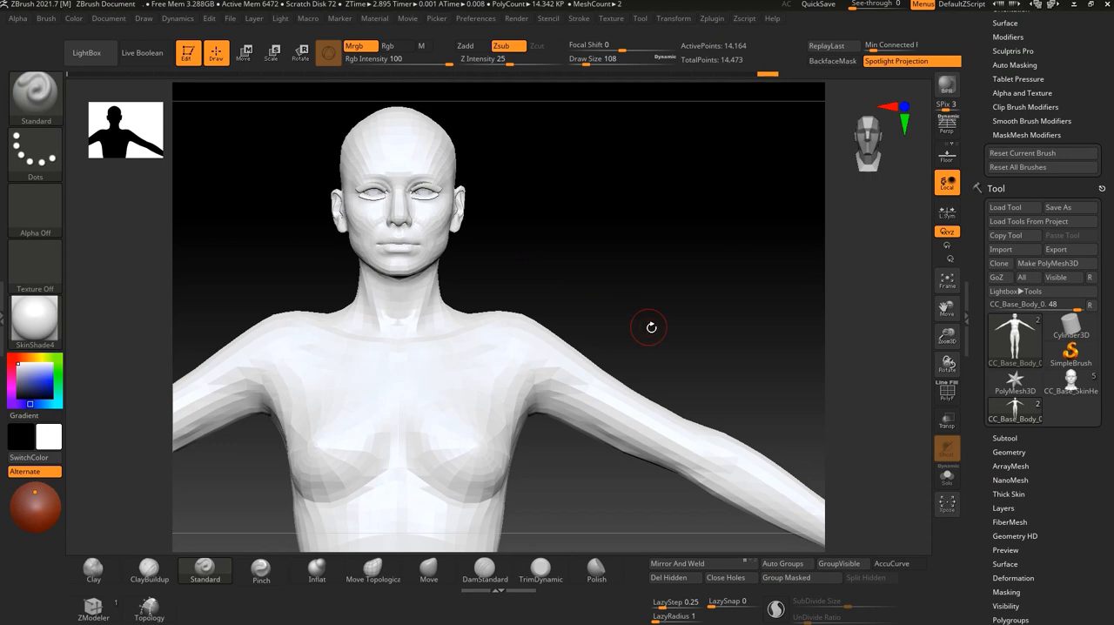
pyautogui.moveTo(646, 323); pyautogui.dragTo(687, 266)
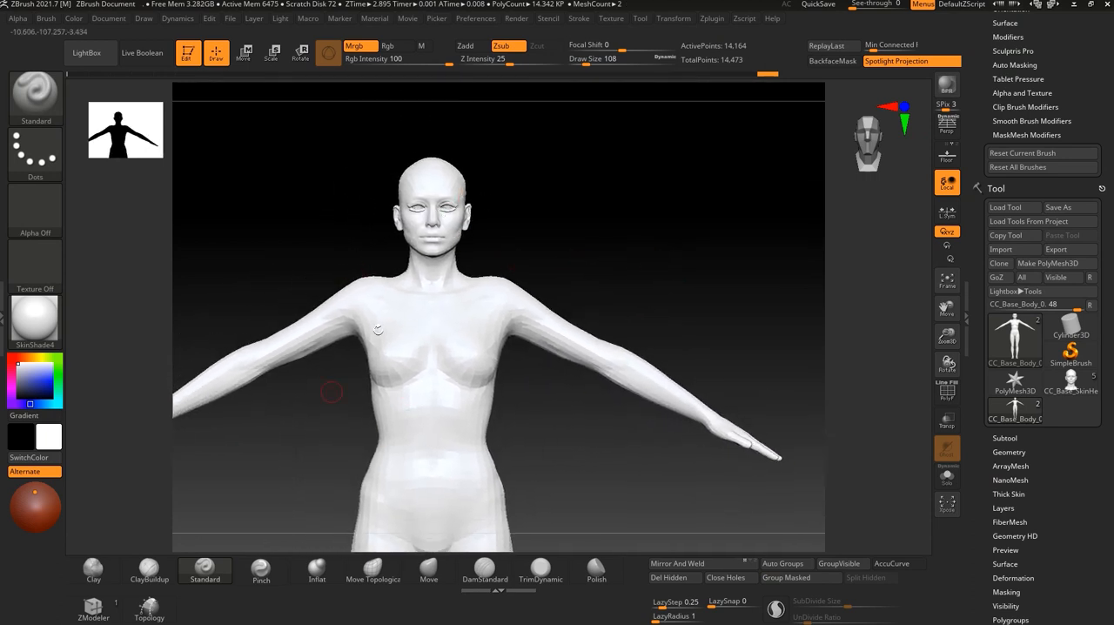
# Return to ZBrush and color the body with Polypaint From Polygroups.
pyautogui.moveTo(498, 288)
pyautogui.mouseDown()
pyautogui.moveTo(560, 286)
pyautogui.moveTo(621, 263)
pyautogui.moveTo(630, 292)
pyautogui.moveTo(684, 249)
pyautogui.moveTo(717, 285)
pyautogui.moveTo(740, 270)
pyautogui.mouseUp()
pyautogui.hotkey('ctrl', 'z')
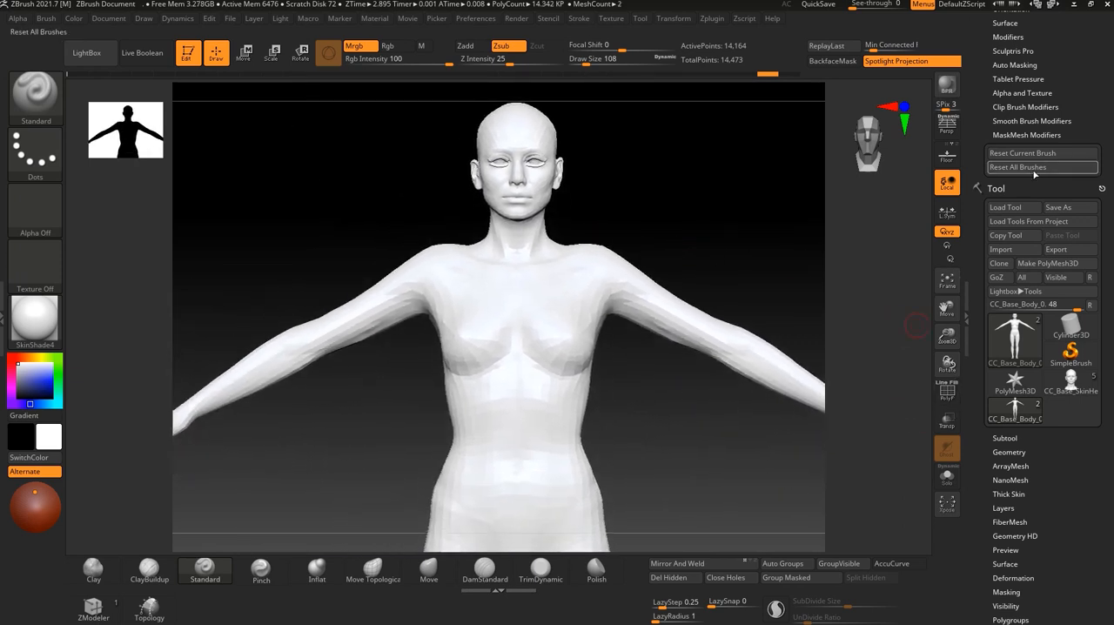
pyautogui.scroll(-10, 1025, 185)
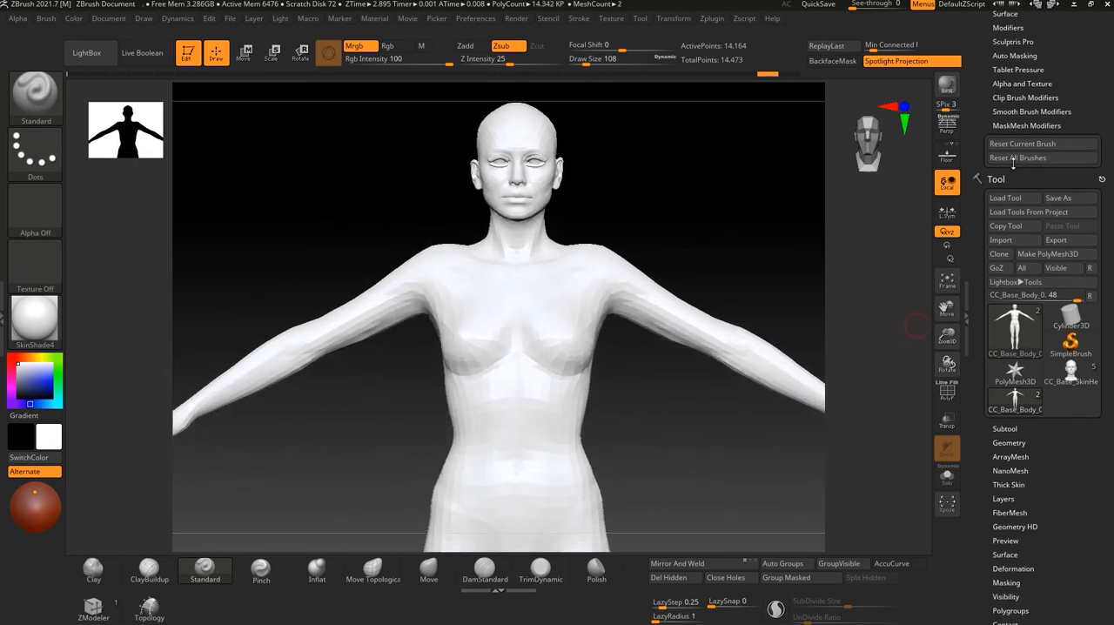
pyautogui.moveTo(1045, 314); pyautogui.dragTo(1044, 322)
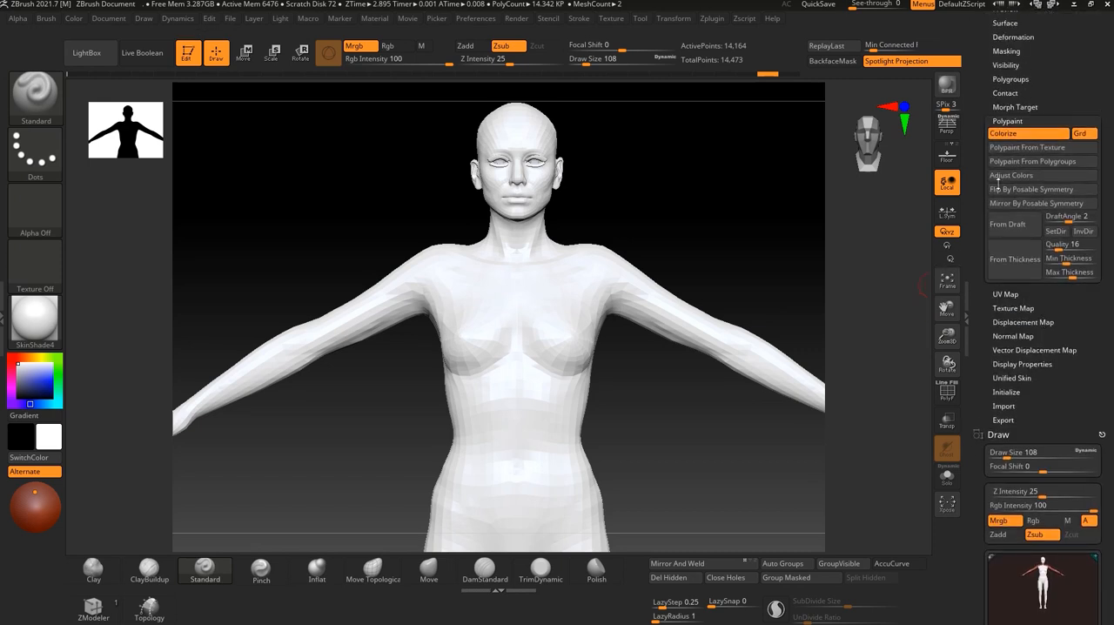
pyautogui.click(1026, 119)
pyautogui.moveTo(1054, 118); pyautogui.dragTo(1056, 218)
pyautogui.moveTo(1056, 164); pyautogui.dragTo(1056, 193)
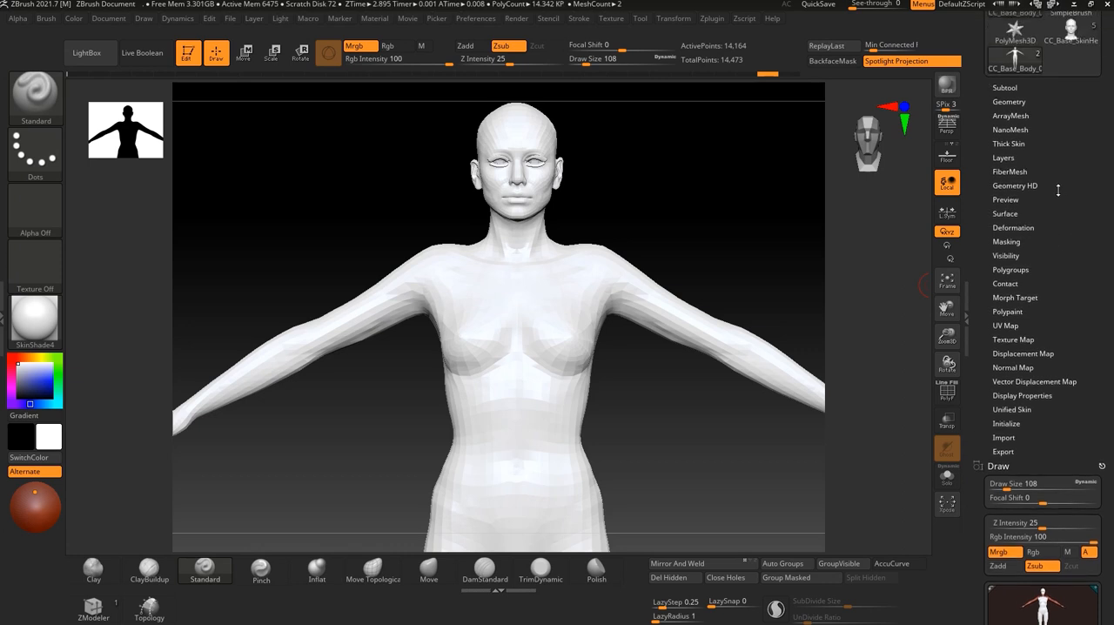
pyautogui.click(1000, 315)
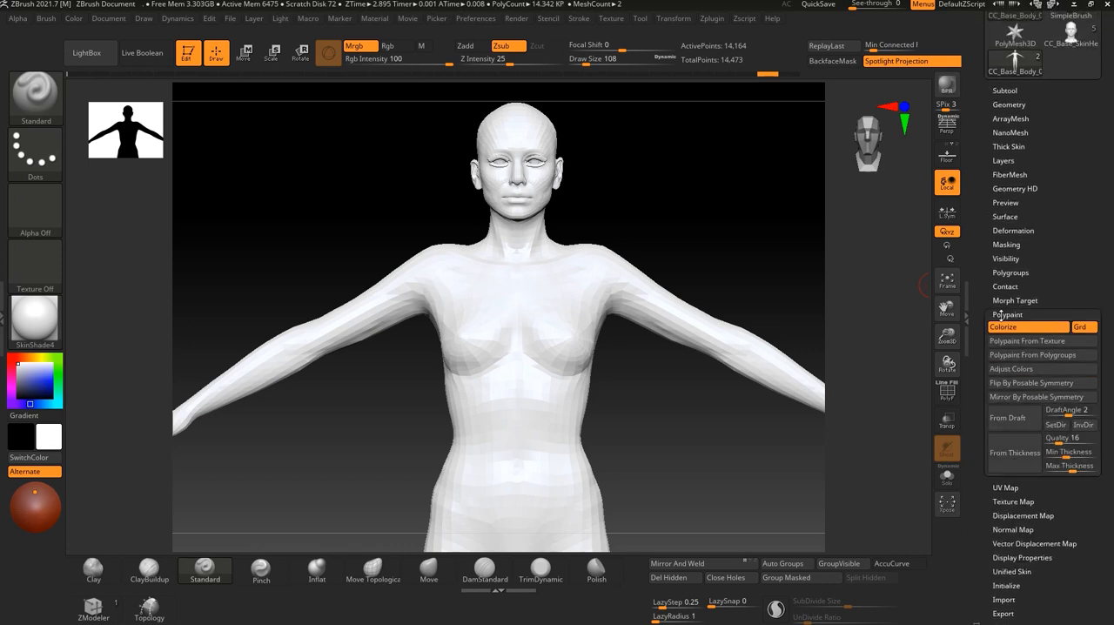
pyautogui.click(1025, 355)
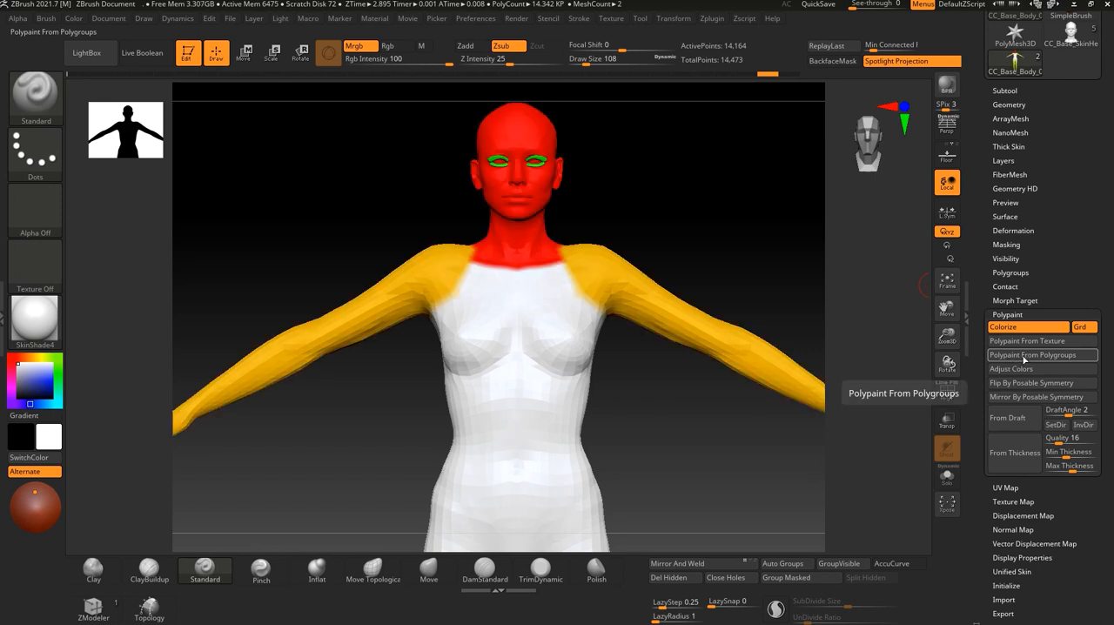
pyautogui.keyDown('alt'); pyautogui.moveTo(687, 452); pyautogui.dragTo(690, 511); pyautogui.keyUp('alt')
pyautogui.moveTo(644, 409); pyautogui.dragTo(883, 386)
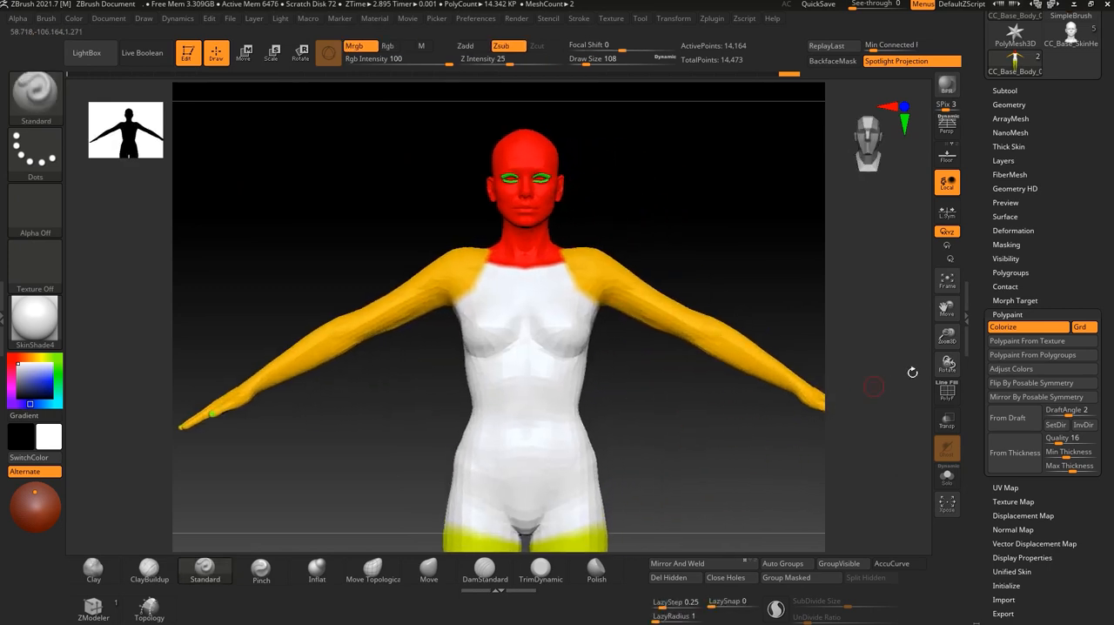
pyautogui.click(1009, 314)
# Try a Standard brush stroke on the cheek with Mrgb and Zsub on, and undo it.
pyautogui.keyDown('alt'); pyautogui.moveTo(651, 199); pyautogui.dragTo(663, 326); pyautogui.keyUp('alt')
pyautogui.keyDown('alt'); pyautogui.moveTo(656, 168); pyautogui.dragTo(771, 336); pyautogui.keyUp('alt')
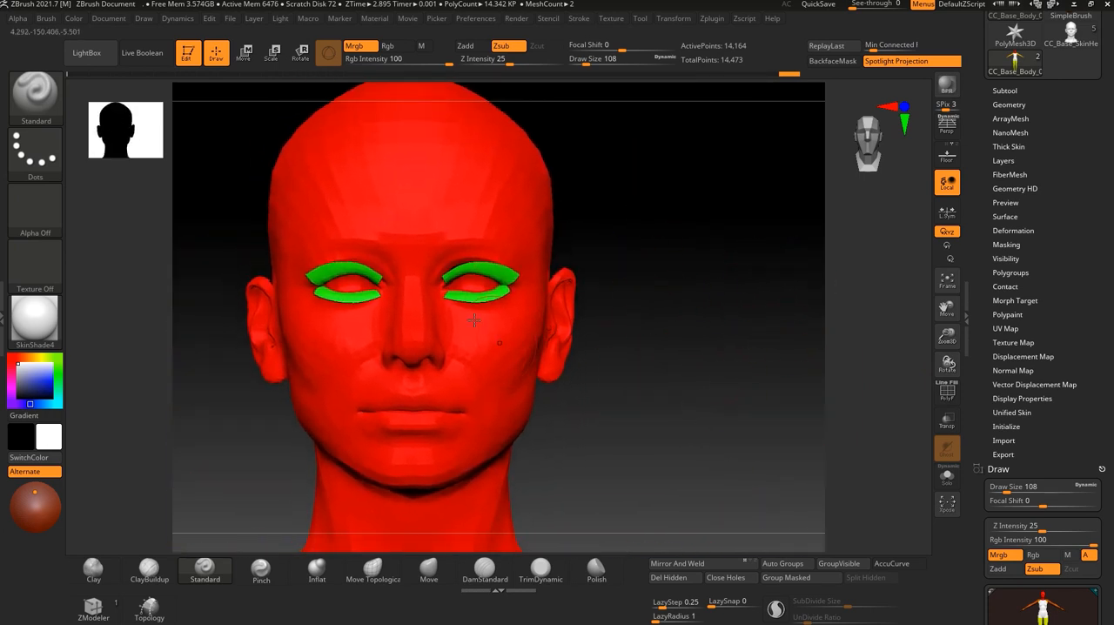
pyautogui.moveTo(476, 343); pyautogui.dragTo(512, 327)
pyautogui.hotkey('ctrl', 'z')
# Turn off Mrgb, switch from Zsub to Zadd, and sculpt on the cheeks with the Standard brush.
pyautogui.click(356, 46)
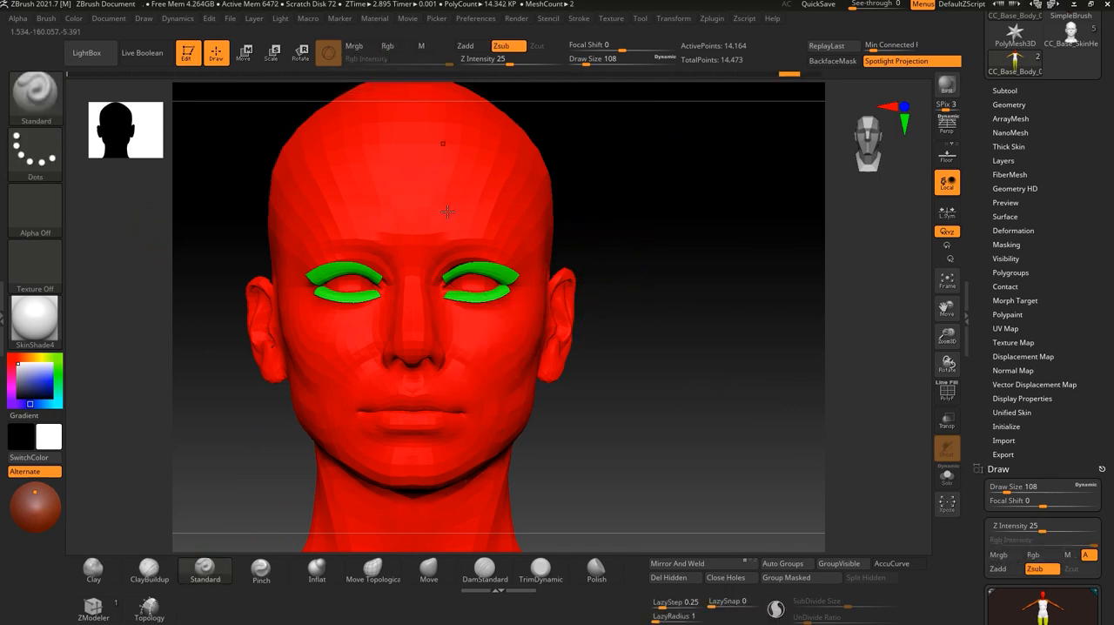
pyautogui.click(465, 46)
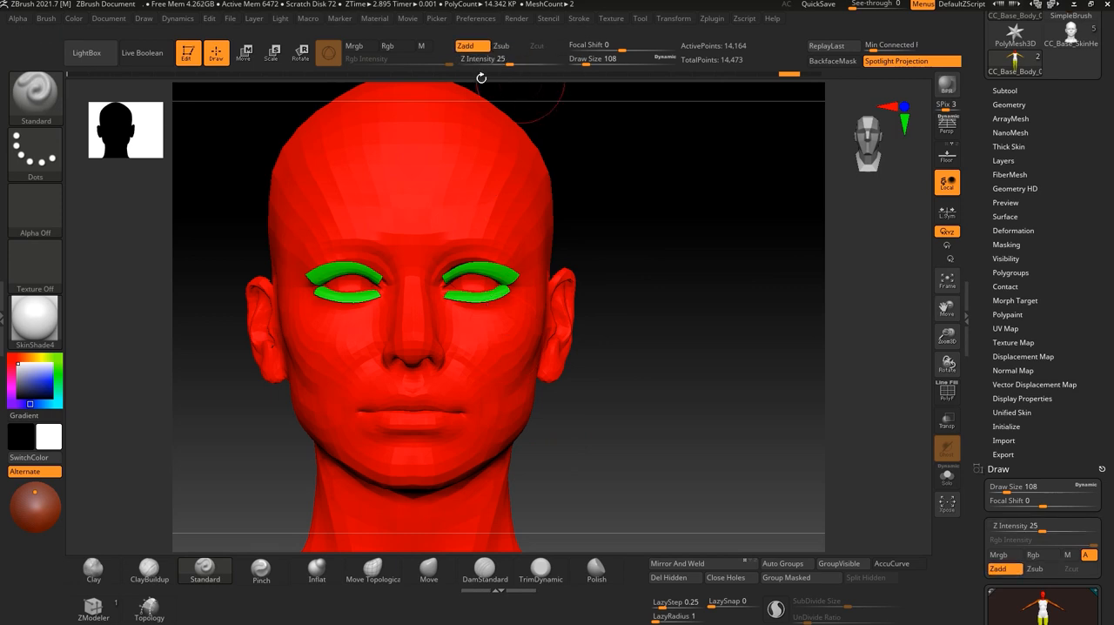
pyautogui.moveTo(621, 356); pyautogui.dragTo(505, 353)
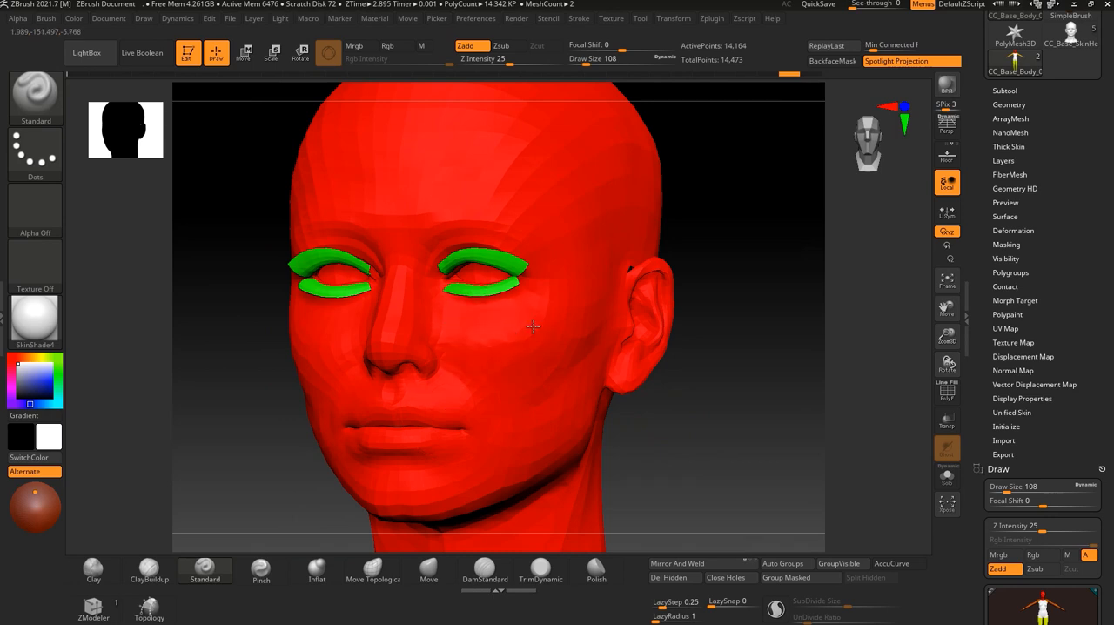
pyautogui.moveTo(533, 326); pyautogui.dragTo(336, 349, button='right')
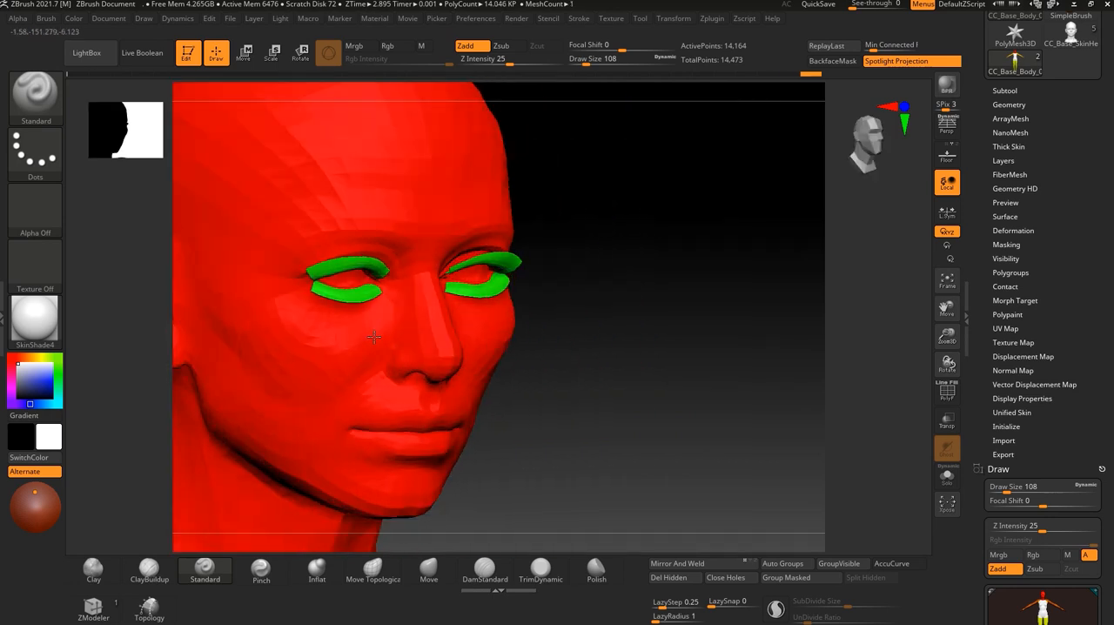
pyautogui.moveTo(552, 360); pyautogui.dragTo(419, 357)
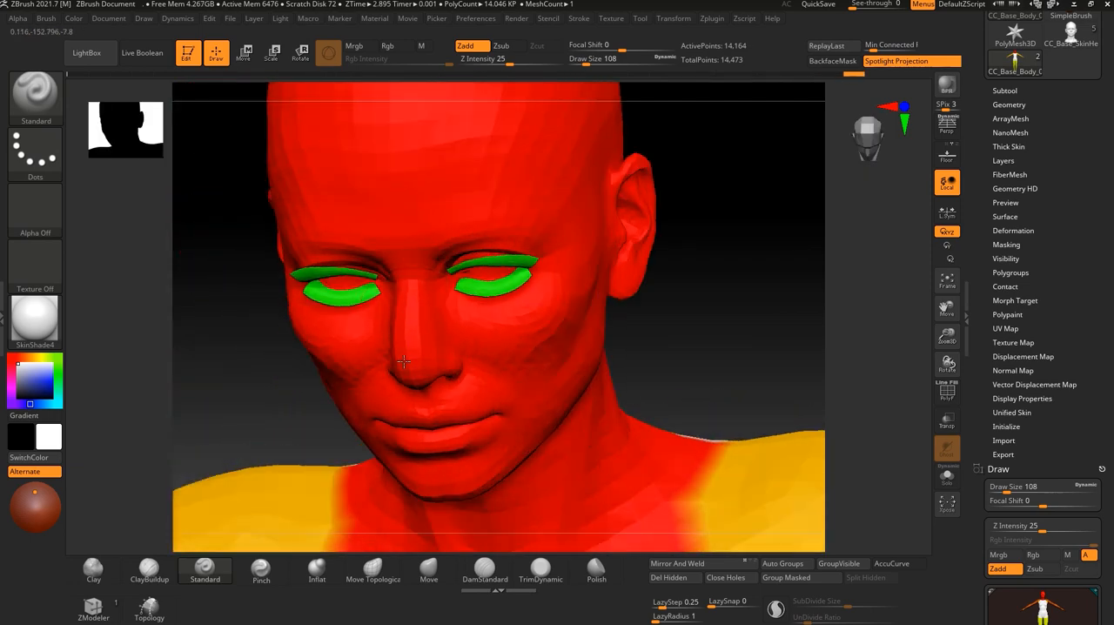
pyautogui.moveTo(698, 388); pyautogui.dragTo(551, 373)
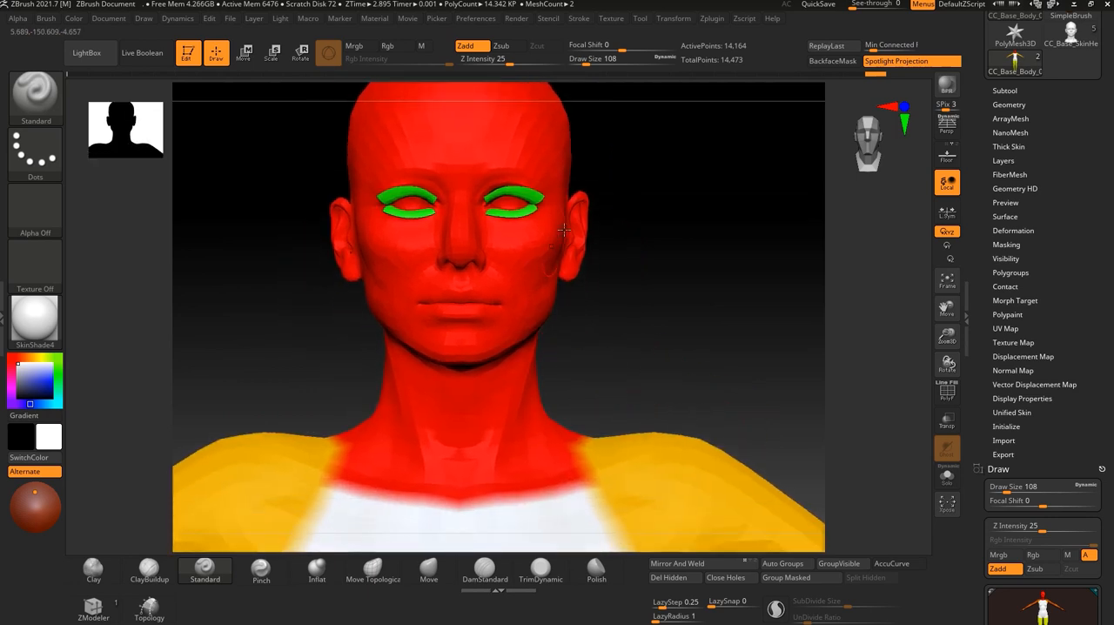
# Send the sculpted, polygroup-colored body to Character Creator 4 through GoZ.
pyautogui.moveTo(711, 382); pyautogui.dragTo(579, 404)
pyautogui.keyDown('alt'); pyautogui.moveTo(714, 365); pyautogui.dragTo(562, 357); pyautogui.keyUp('alt')
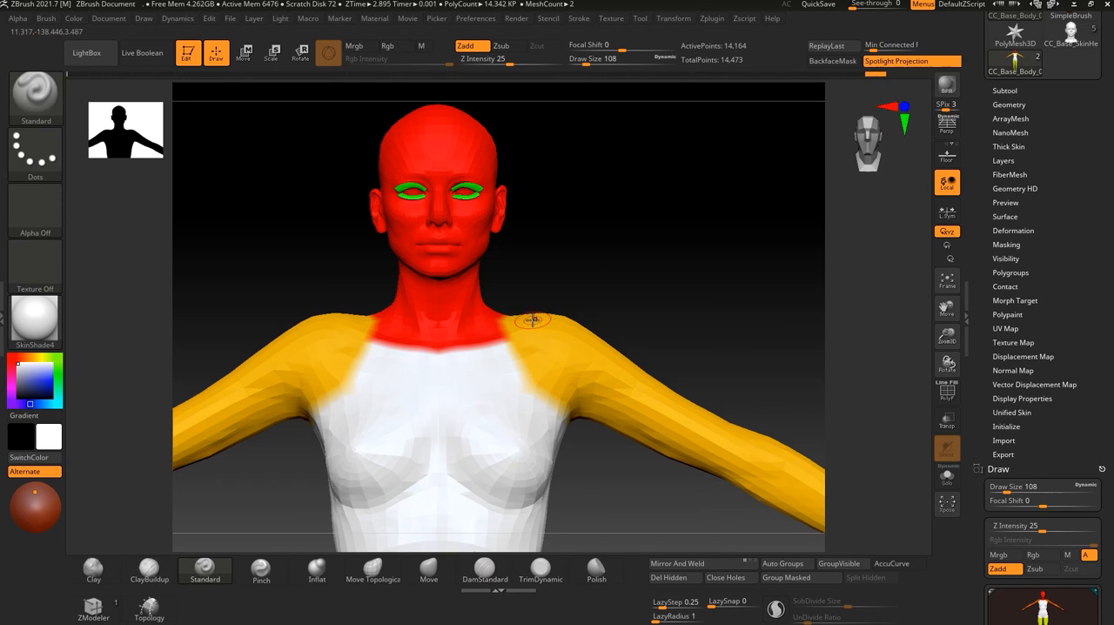
pyautogui.keyDown('alt'); pyautogui.moveTo(589, 188); pyautogui.dragTo(690, 302); pyautogui.keyUp('alt')
pyautogui.keyDown('alt'); pyautogui.moveTo(718, 368); pyautogui.dragTo(724, 365); pyautogui.keyUp('alt')
pyautogui.moveTo(1083, 196); pyautogui.dragTo(1083, 411)
pyautogui.click(1026, 147)
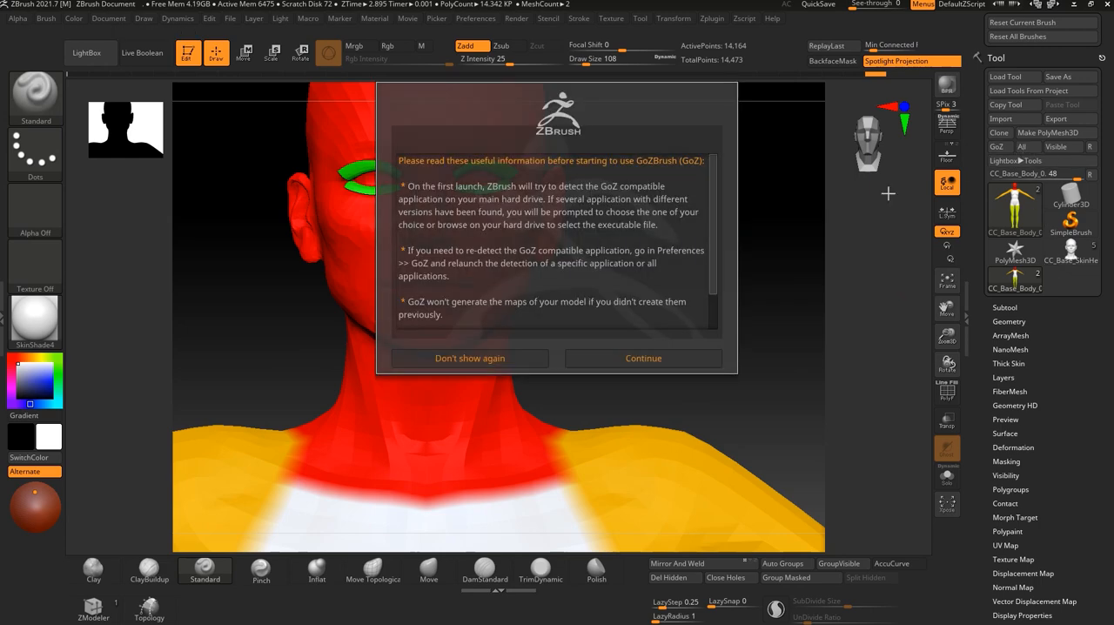
pyautogui.click(643, 357)
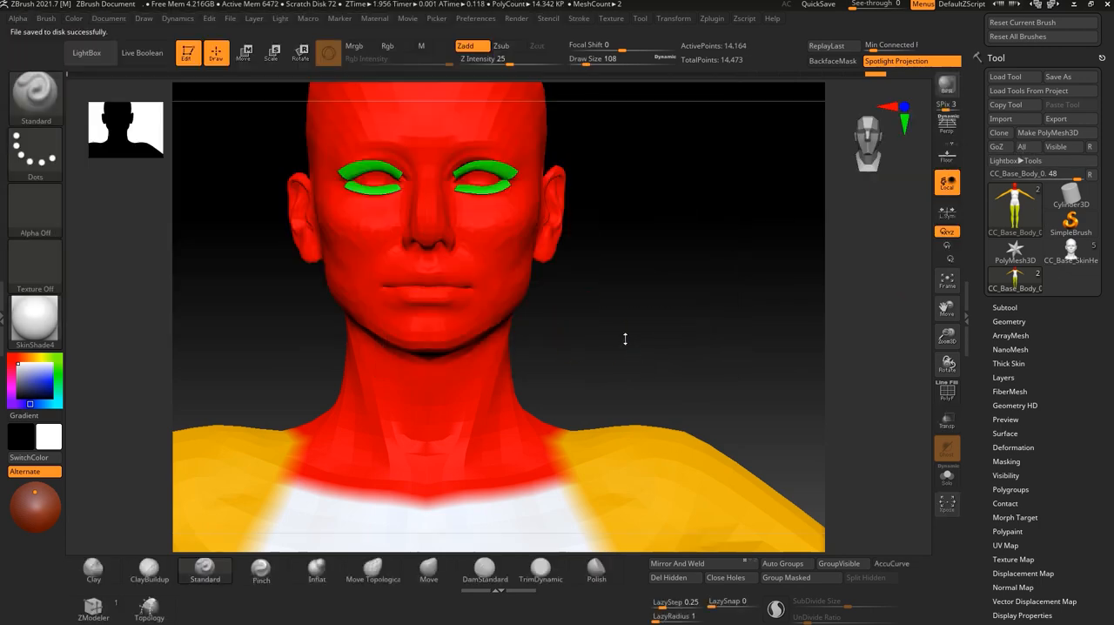
# Switch to Character Creator 4, apply the GoZ mesh and texture update in A-Pose, and inspect the upper body up close.
pyautogui.hotkey('alt', 'Tab')
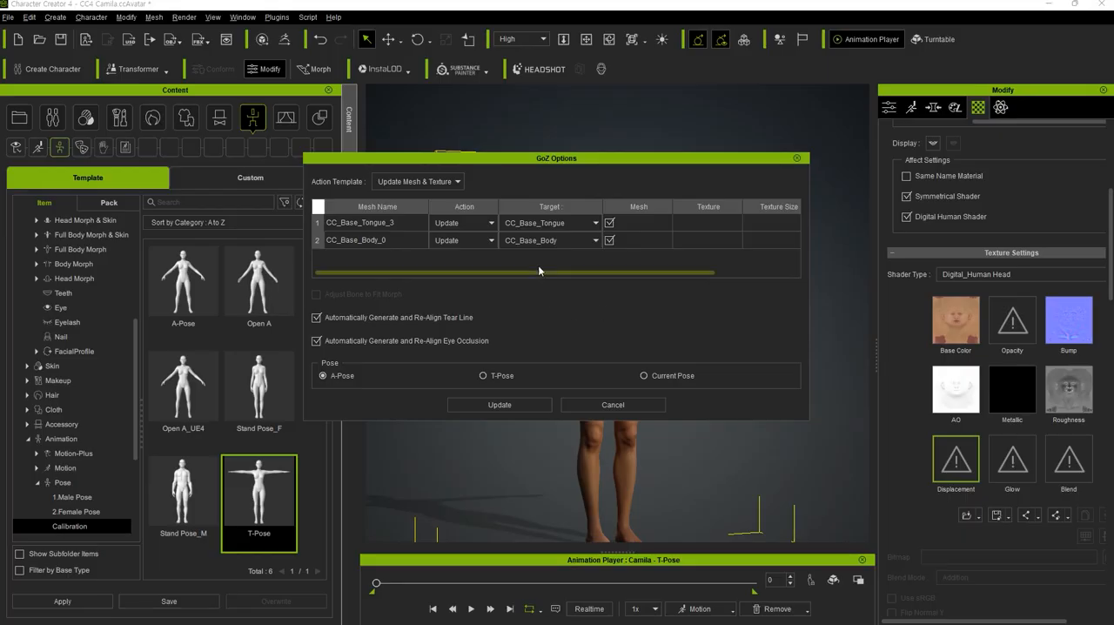
pyautogui.click(509, 405)
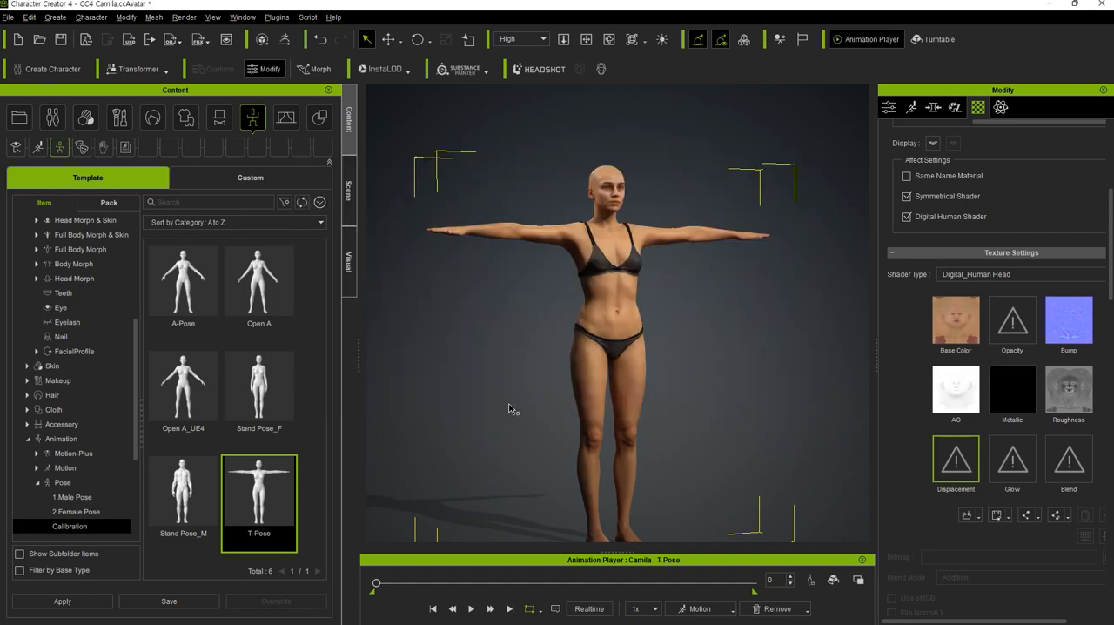
pyautogui.moveTo(673, 326); pyautogui.dragTo(691, 323, button='right')
pyautogui.scroll(5, 694, 296)
pyautogui.scroll(10, 702, 289)
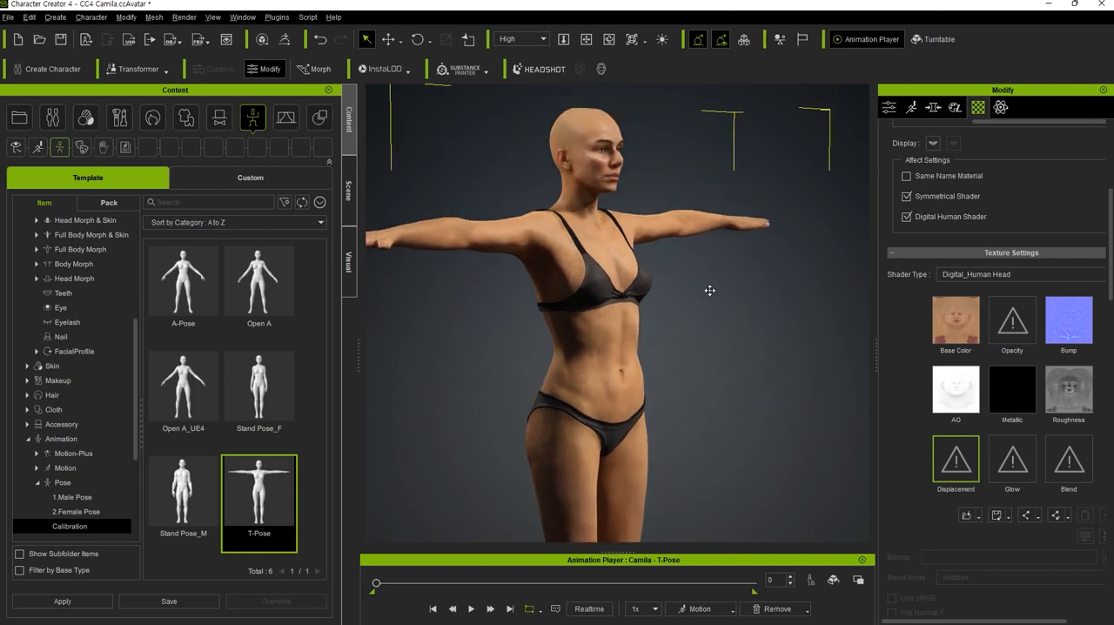
# Examine the head and cheek up close from several angles and check the head's Base Color texture.
pyautogui.moveTo(665, 185); pyautogui.dragTo(736, 507, button='middle')
pyautogui.moveTo(746, 334); pyautogui.dragTo(435, 357, button='right')
pyautogui.moveTo(773, 368); pyautogui.dragTo(853, 361, button='middle')
pyautogui.moveTo(853, 360); pyautogui.dragTo(660, 344, button='right')
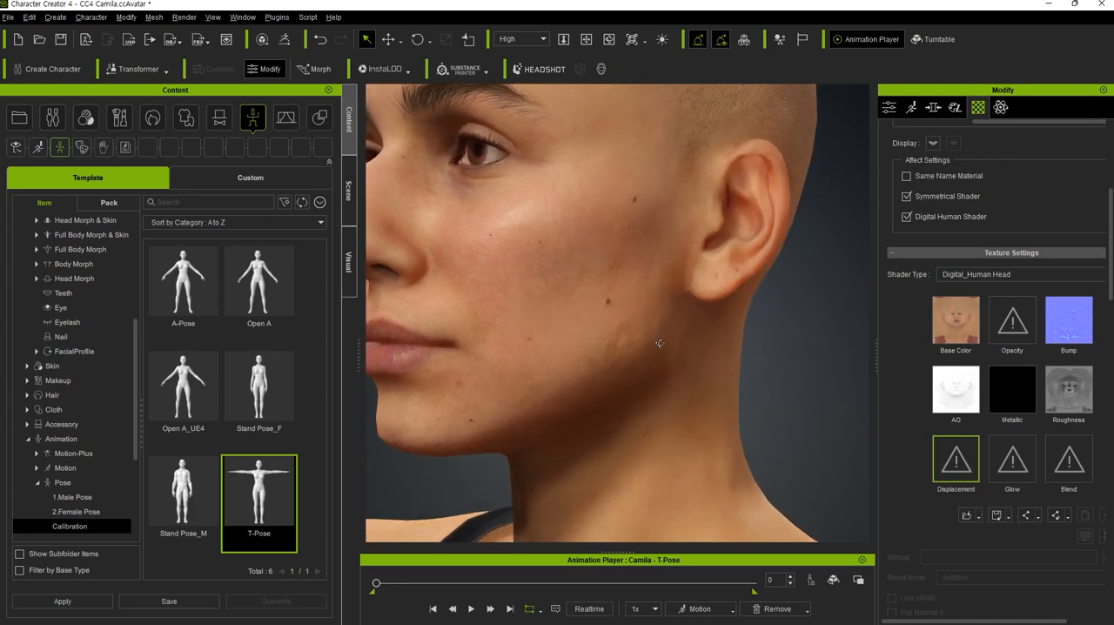
pyautogui.scroll(-8, 660, 343)
pyautogui.moveTo(782, 368); pyautogui.dragTo(855, 353, button='right')
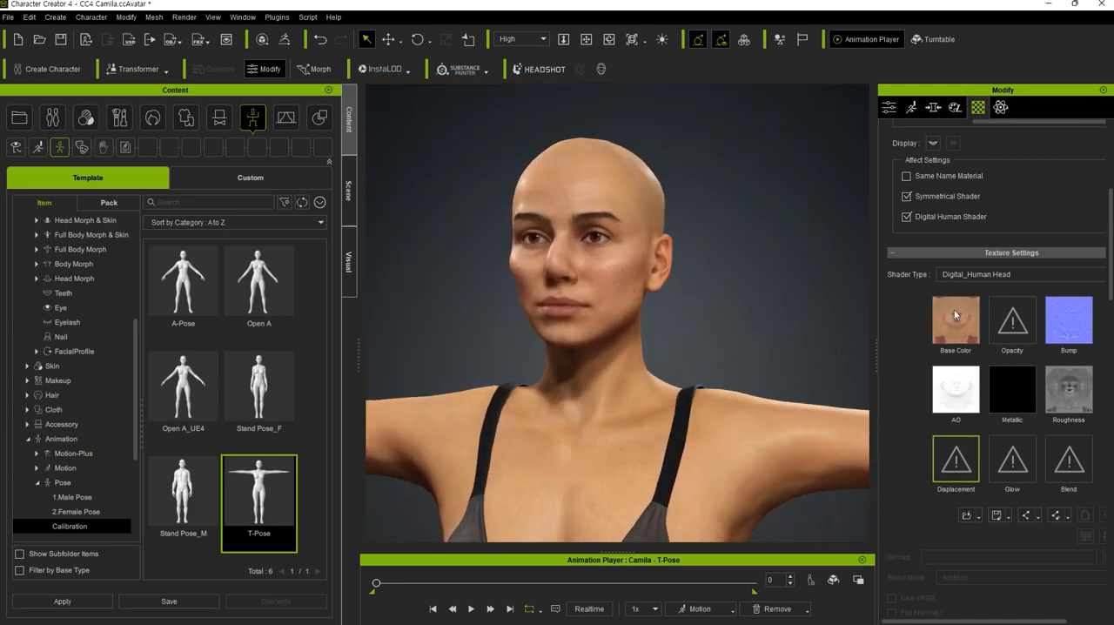
pyautogui.moveTo(957, 317)
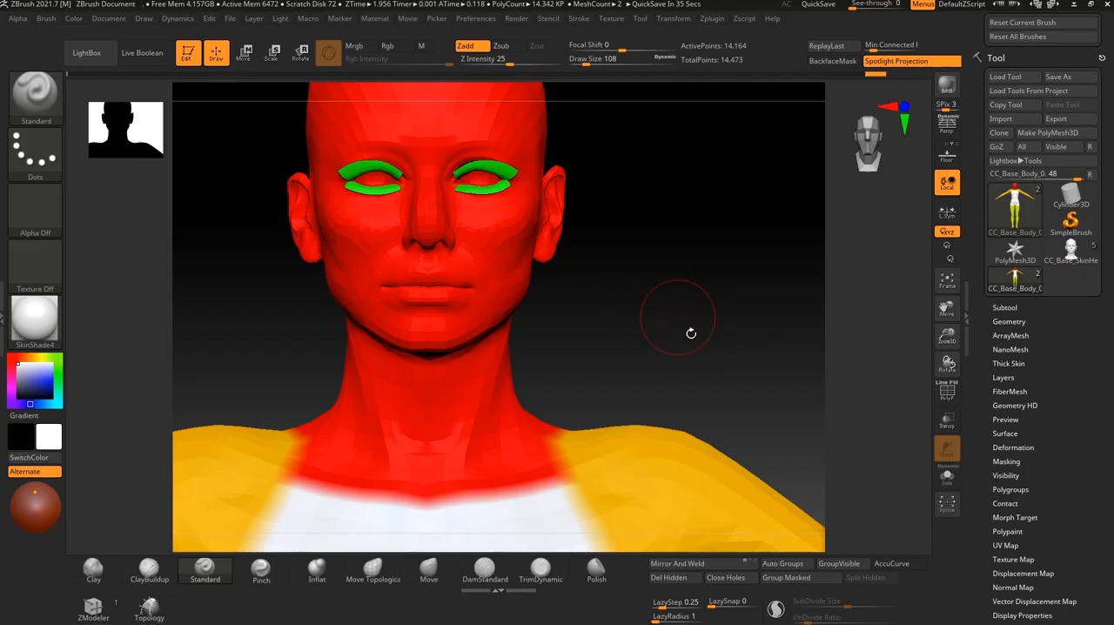
# Switch to ZBrush, create a new texture map from the whole body's polypaint, and preview it.
pyautogui.keyDown('alt'); pyautogui.moveTo(691, 334); pyautogui.dragTo(696, 282); pyautogui.keyUp('alt')
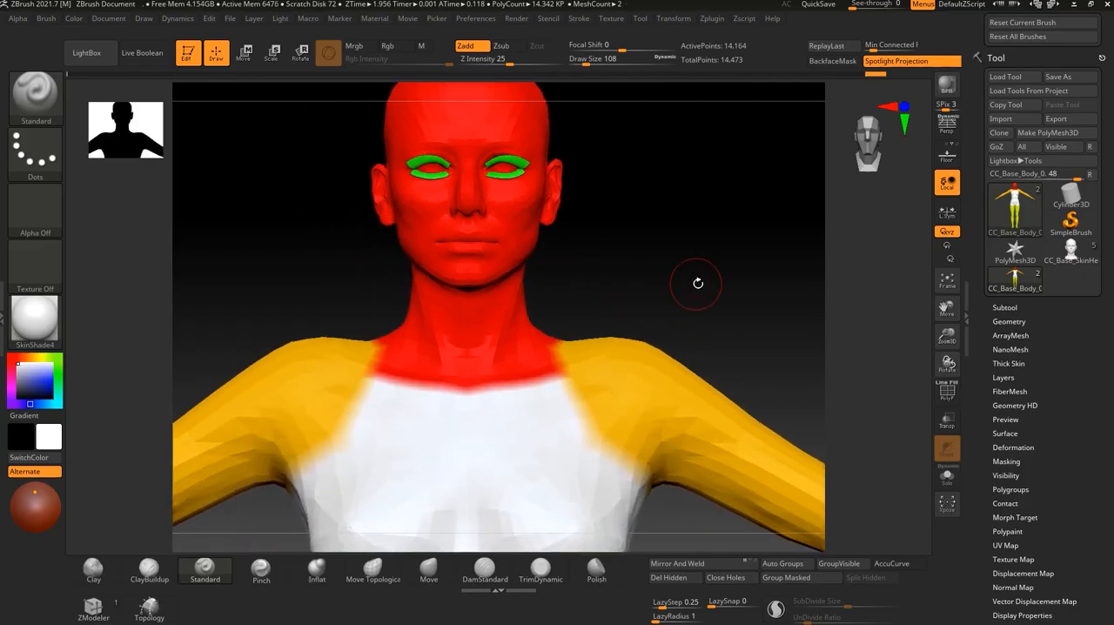
pyautogui.moveTo(1075, 451); pyautogui.dragTo(1057, 375)
pyautogui.scroll(-2, 1057, 375)
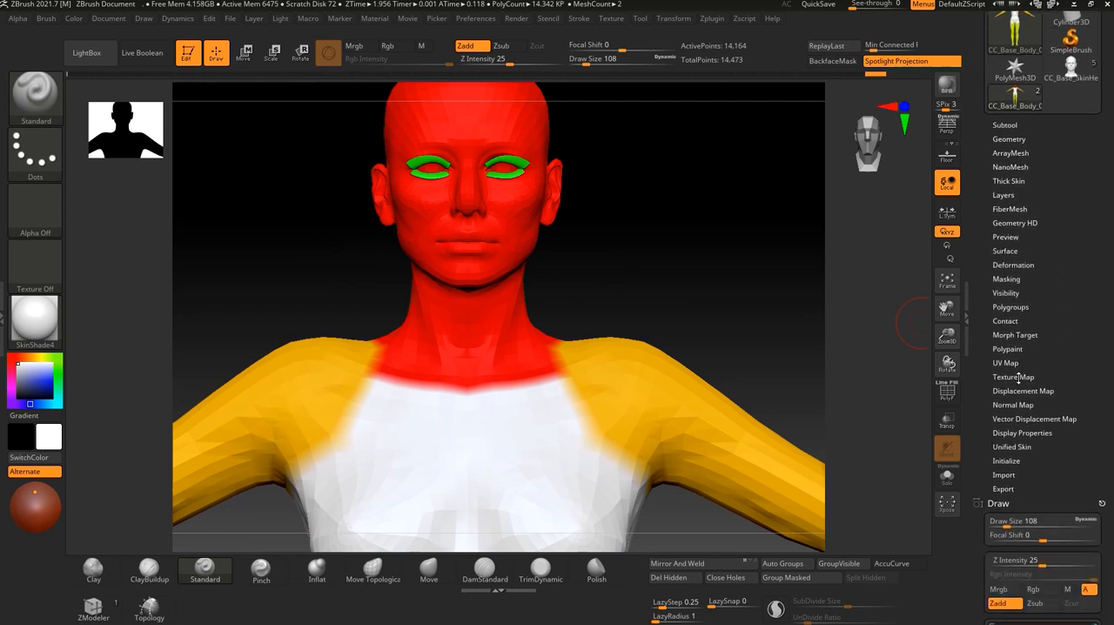
pyautogui.click(1011, 376)
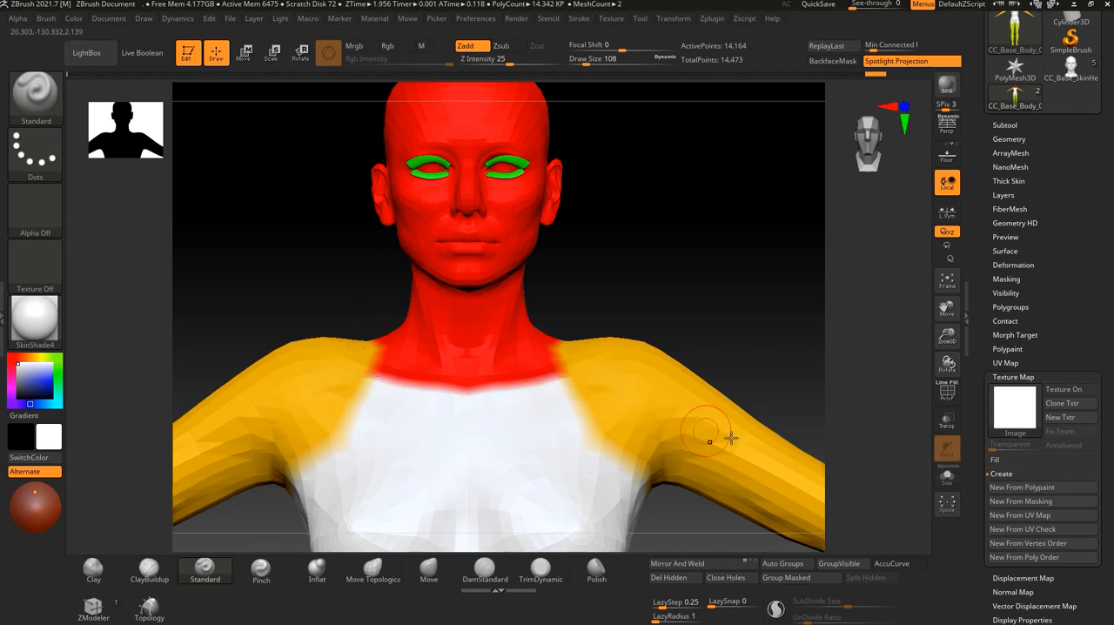
pyautogui.click(1022, 487)
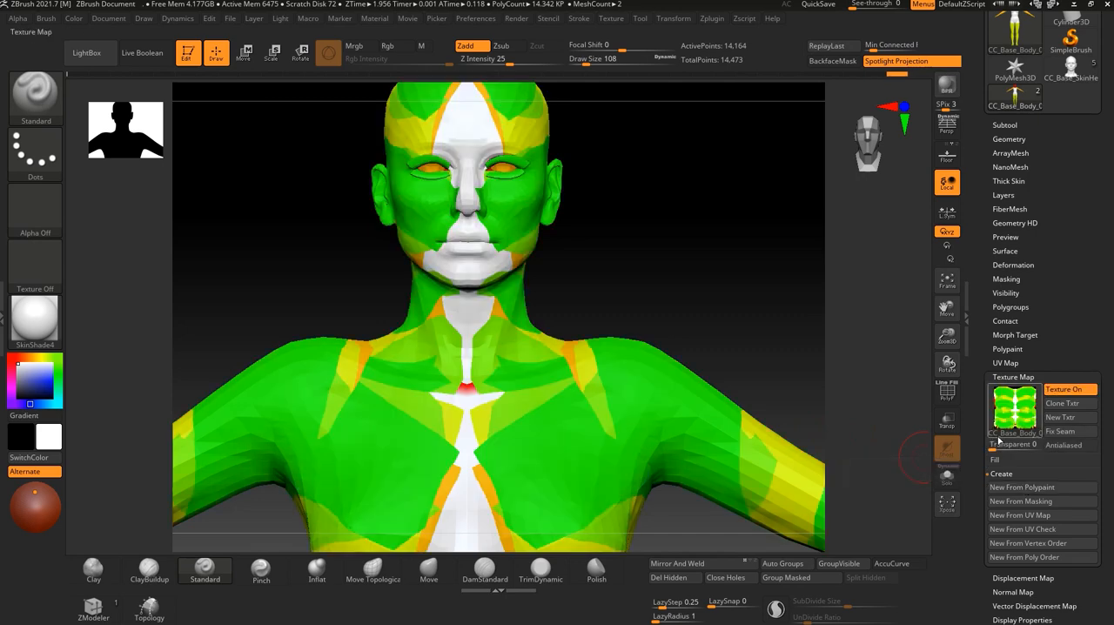
pyautogui.scroll(3, 1021, 442)
pyautogui.scroll(-2, 1013, 473)
pyautogui.moveTo(1013, 470)
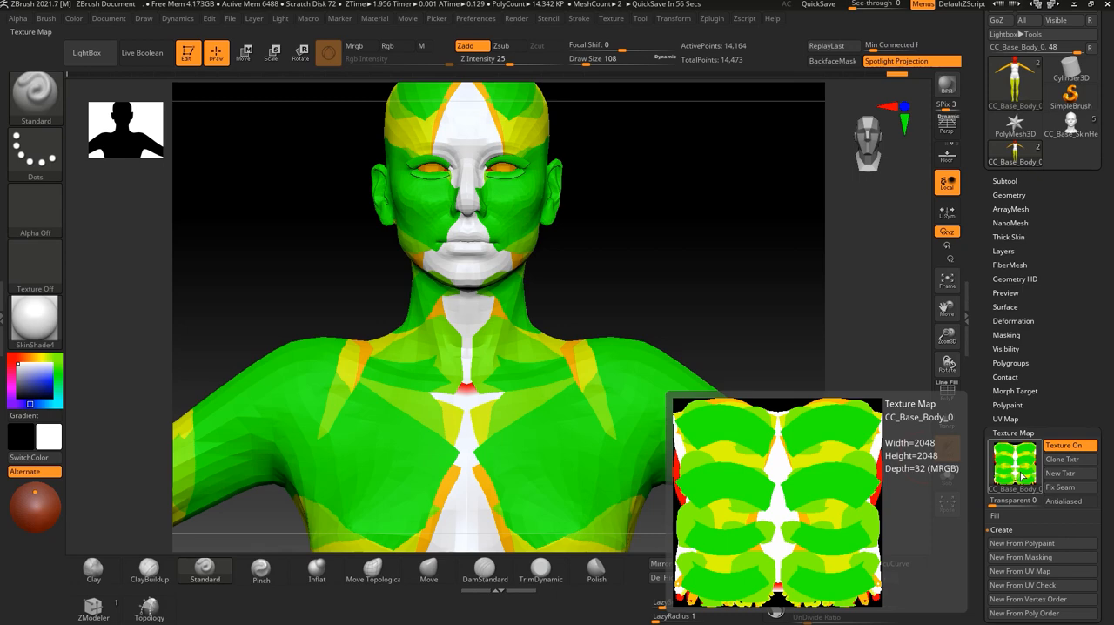
# Inspect the new texture on the head and turn off the texture map display on the body.
pyautogui.keyDown('alt'); pyautogui.moveTo(701, 291); pyautogui.dragTo(682, 239); pyautogui.keyUp('alt')
pyautogui.moveTo(707, 435); pyautogui.dragTo(692, 409)
pyautogui.moveTo(713, 134); pyautogui.dragTo(746, 325)
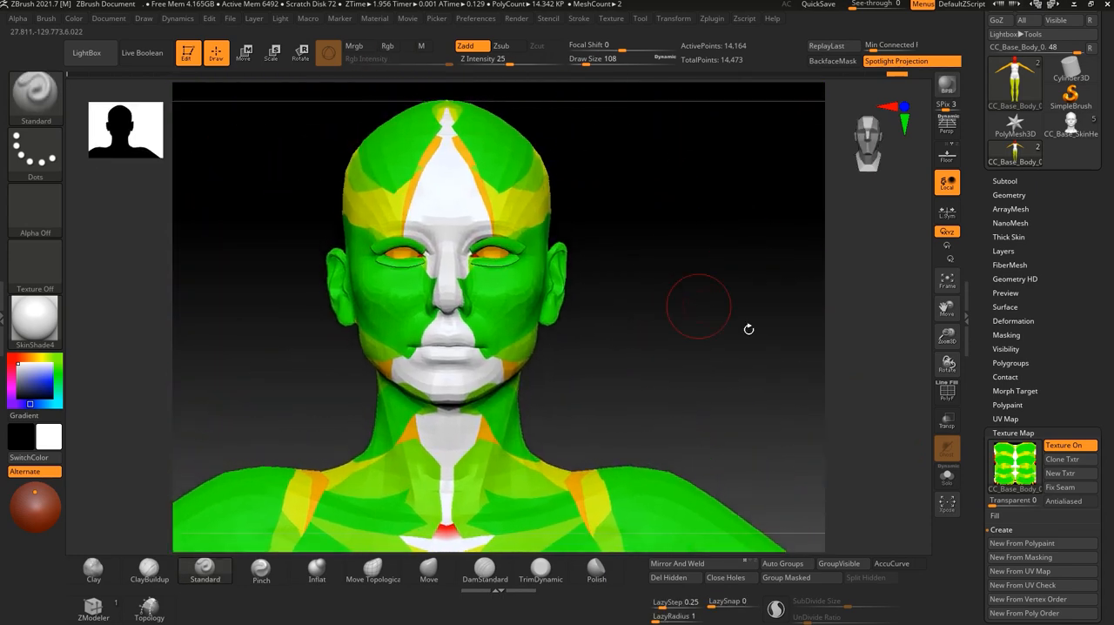
pyautogui.click(1064, 446)
# Isolate the red head and neck polygroup so the rest of the body is hidden.
pyautogui.keyDown('alt'); pyautogui.moveTo(714, 365); pyautogui.dragTo(629, 233); pyautogui.keyUp('alt')
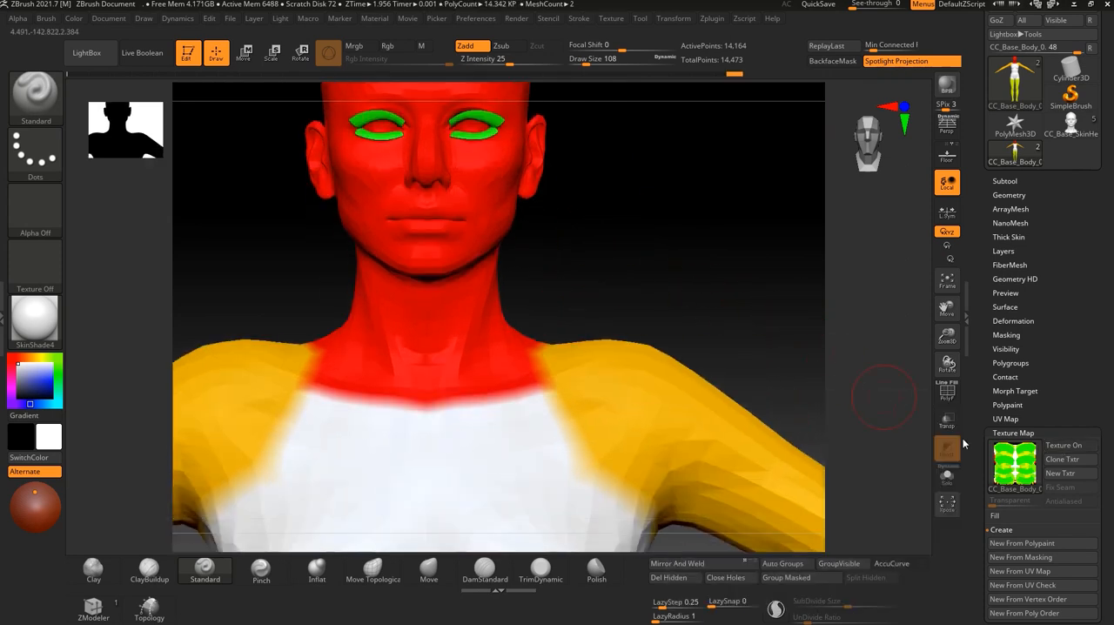
pyautogui.keyDown('alt'); pyautogui.moveTo(714, 247); pyautogui.dragTo(625, 302); pyautogui.keyUp('alt')
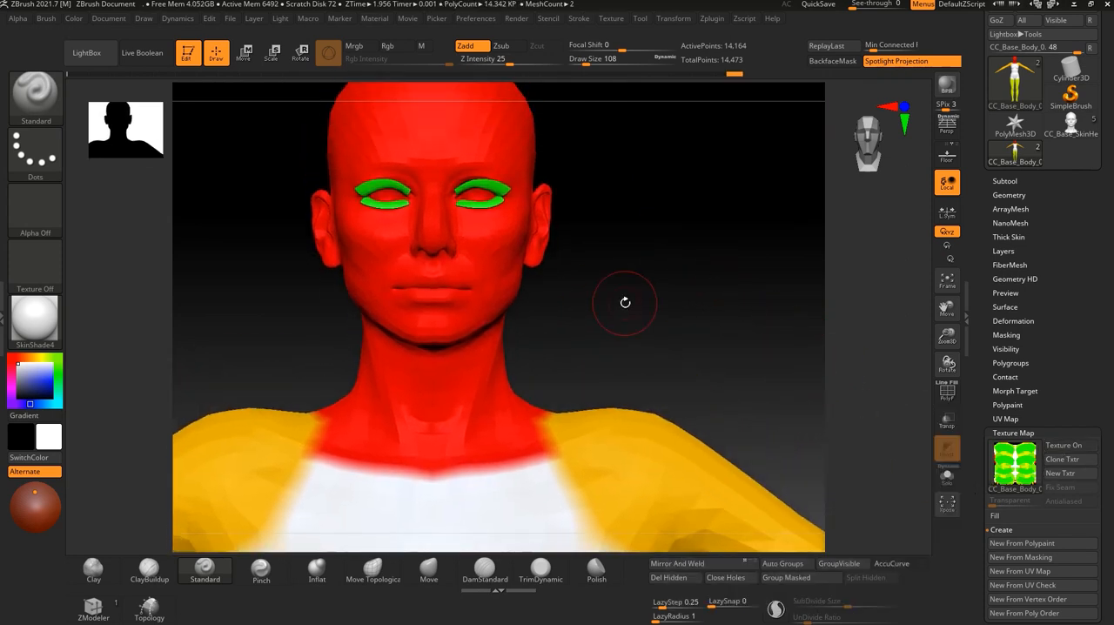
pyautogui.keyDown('ctrl'); pyautogui.keyDown('shift'); pyautogui.click(486, 252); pyautogui.keyUp('shift'); pyautogui.keyUp('ctrl')
pyautogui.moveTo(626, 351)
pyautogui.mouseDown()
pyautogui.moveTo(652, 365)
pyautogui.moveTo(628, 354)
pyautogui.mouseUp()
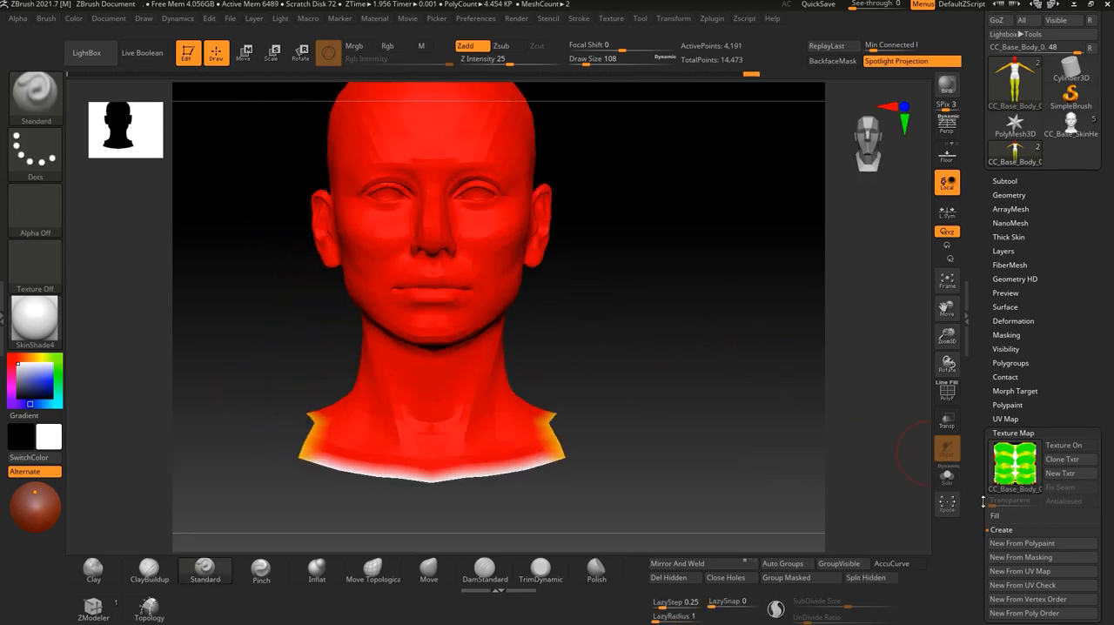
# Create a new texture map from the isolated head's polypaint and clone it as the current texture.
pyautogui.click(1018, 543)
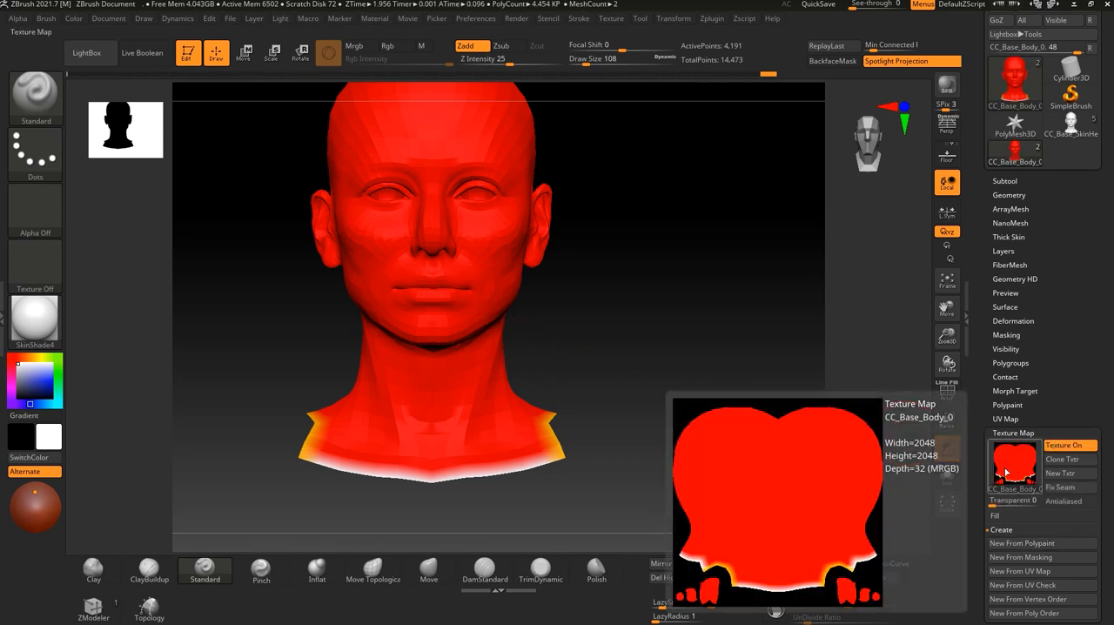
pyautogui.click(1060, 467)
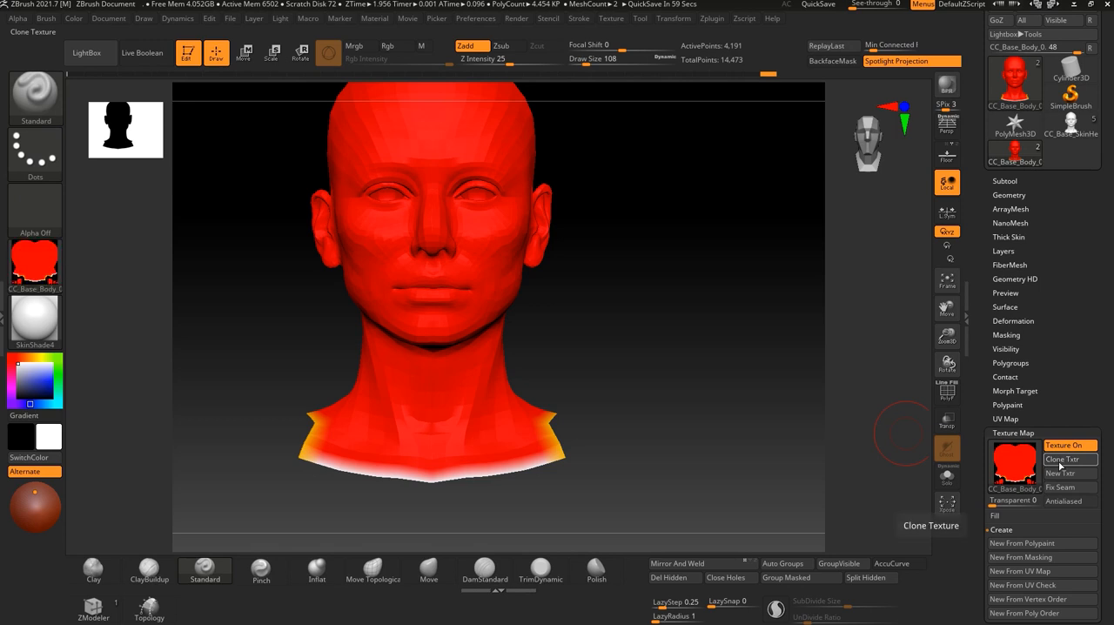
pyautogui.moveTo(41, 265)
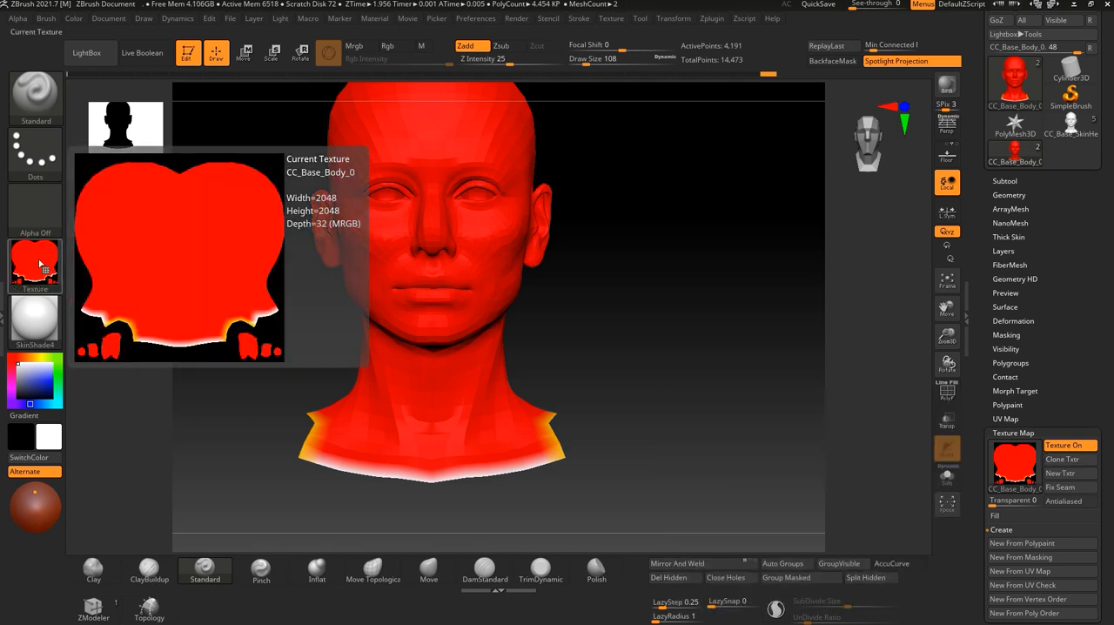
# Preview the cloned head texture among the available textures, and check the head's texture slots in Character Creator 4 before returning to ZBrush.
pyautogui.click(608, 19)
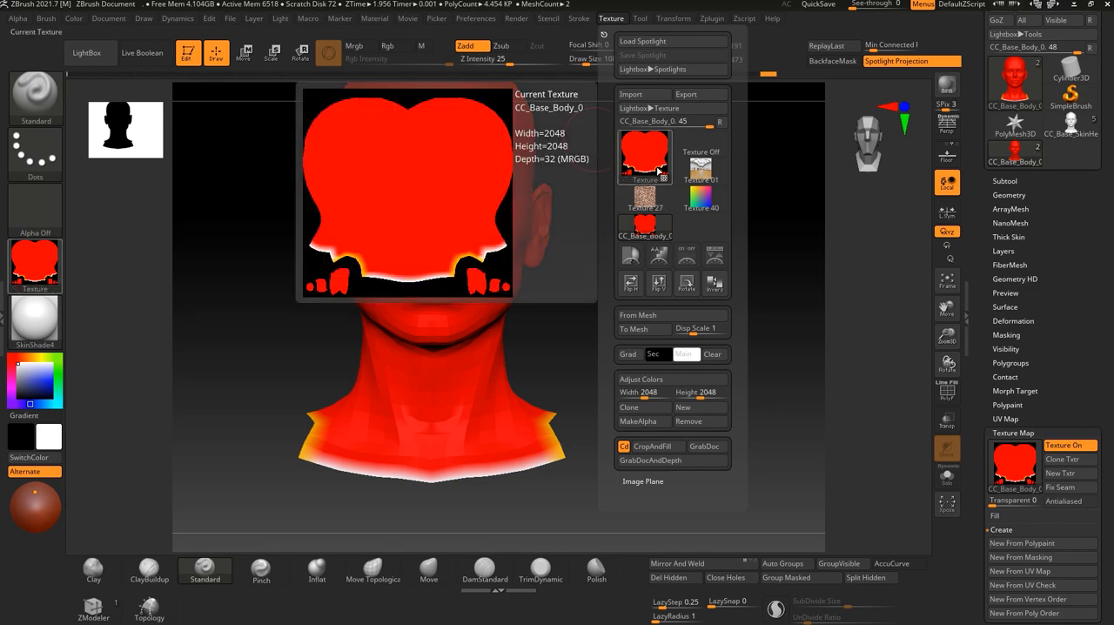
pyautogui.click(610, 19)
pyautogui.click(609, 19)
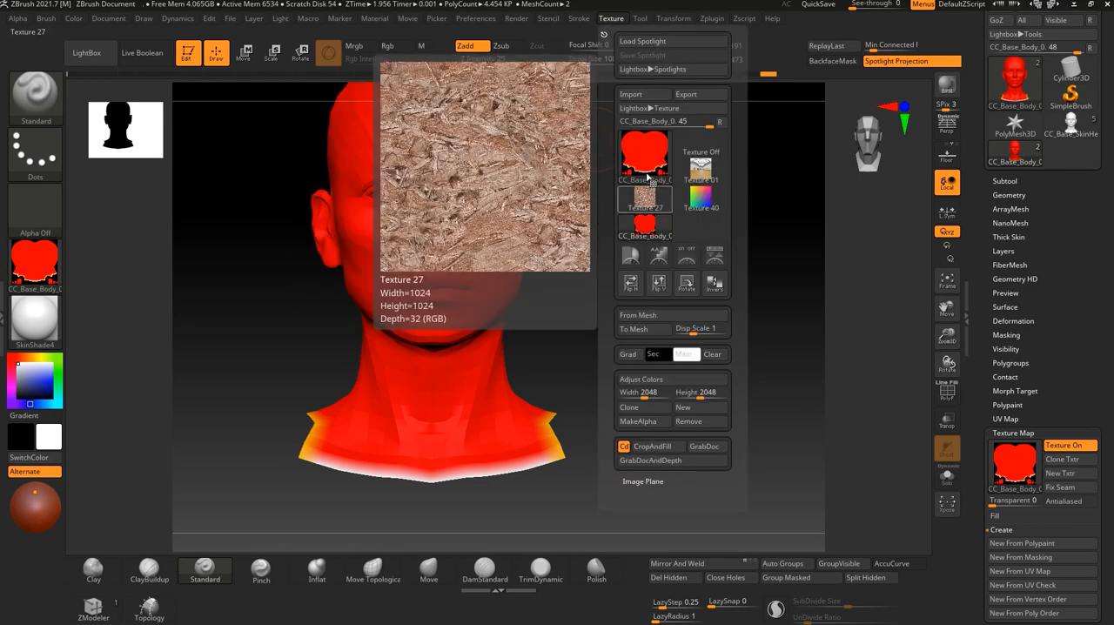
pyautogui.moveTo(647, 157)
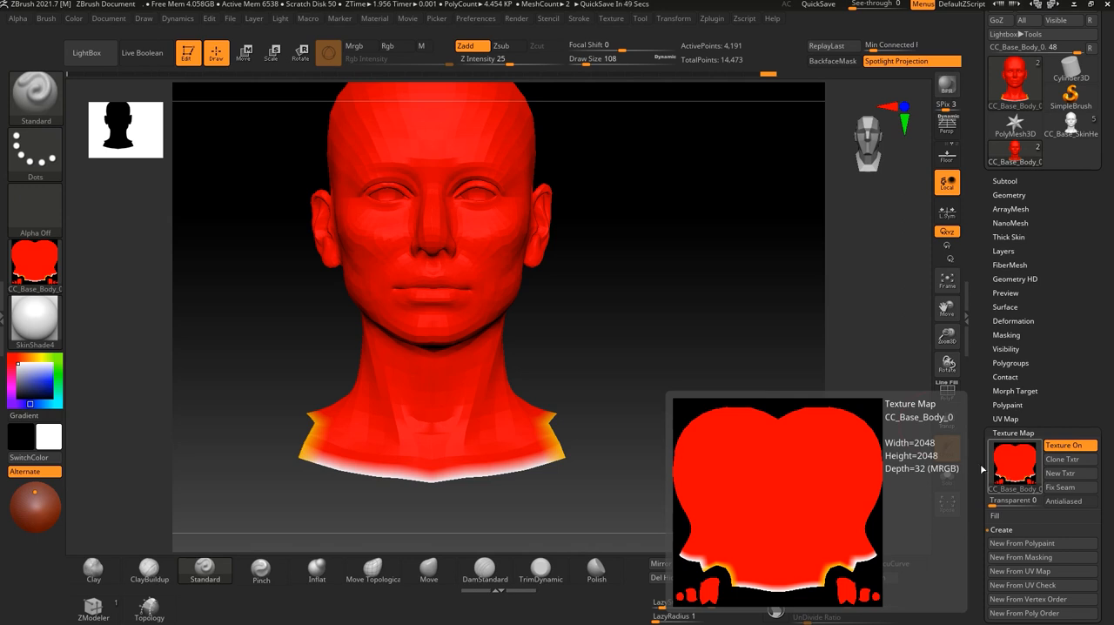
pyautogui.hotkey('alt', 'Tab')
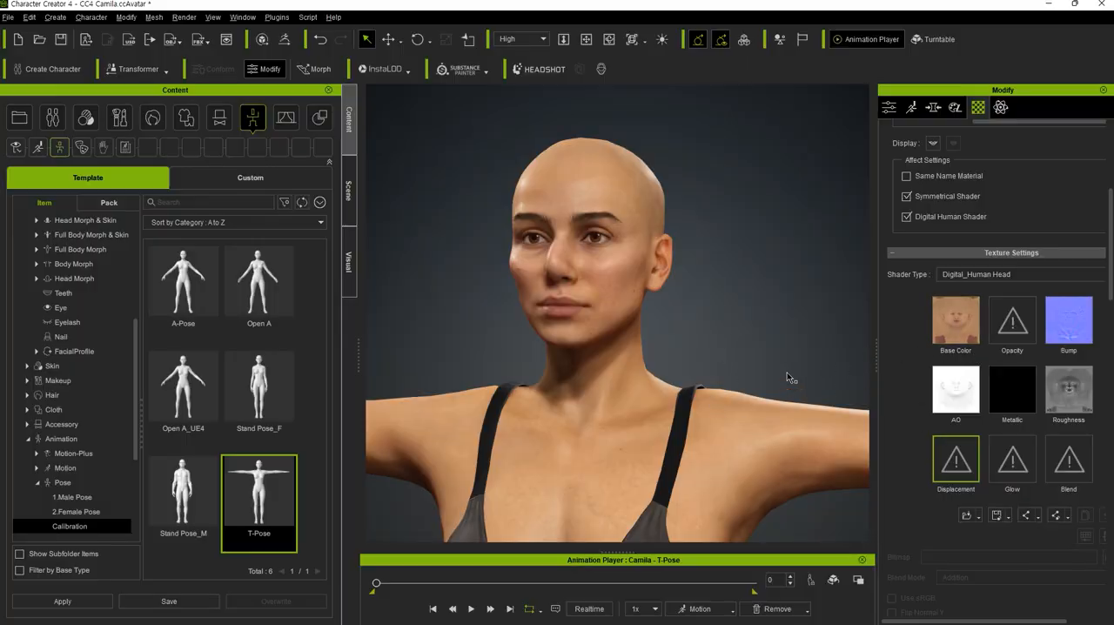
pyautogui.hotkey('alt', 'Tab')
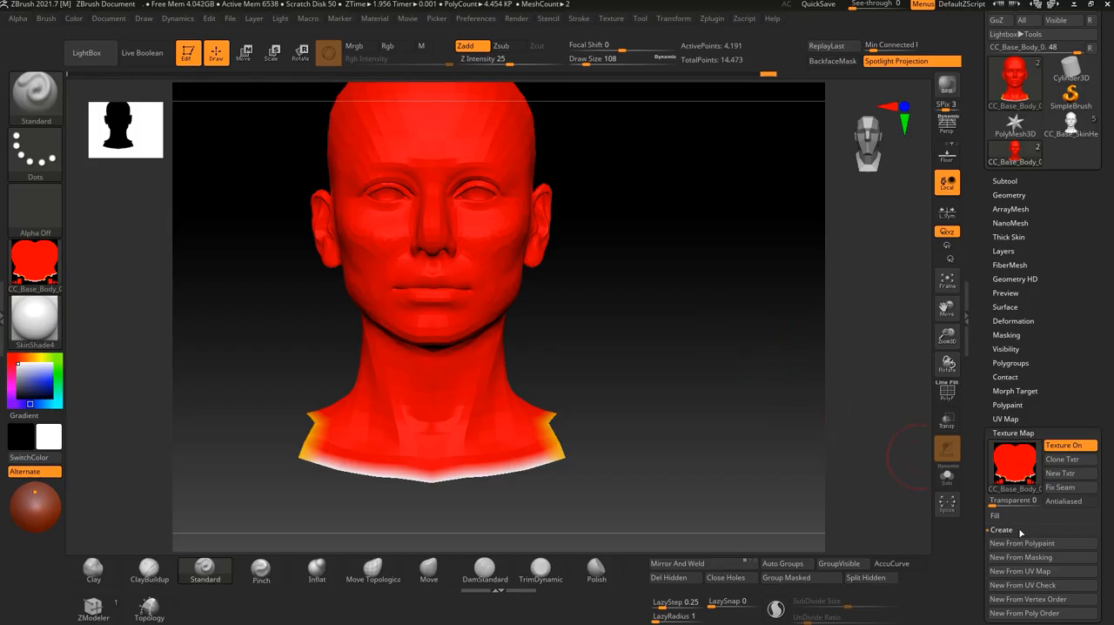
# Set the UV map size to 4096 and check the existing texture map and the displacement map settings.
pyautogui.click(1023, 419)
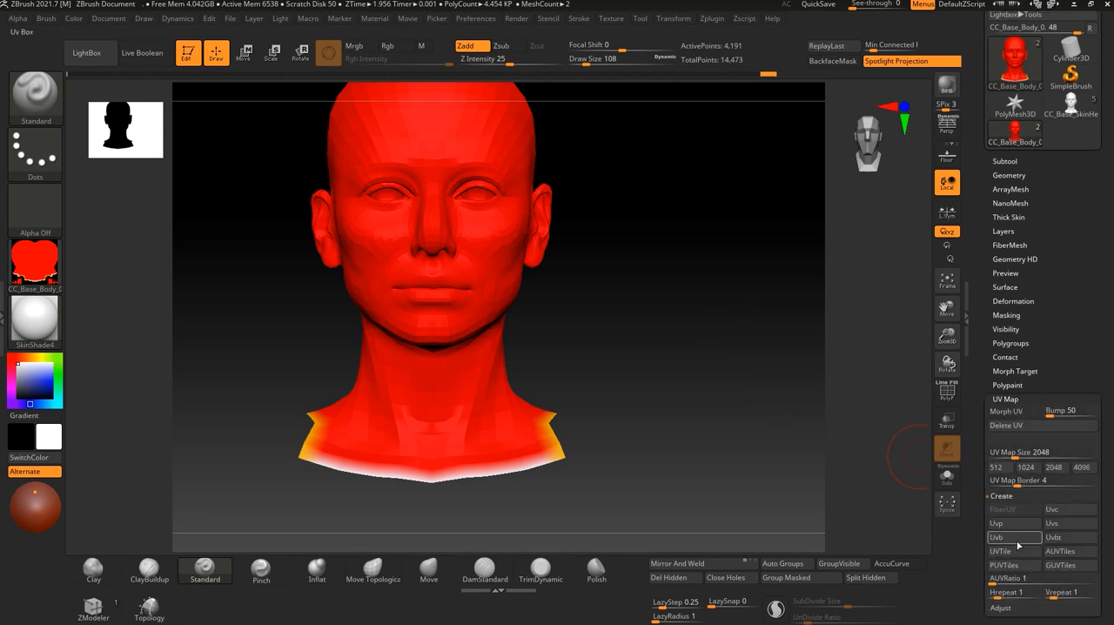
pyautogui.click(1082, 468)
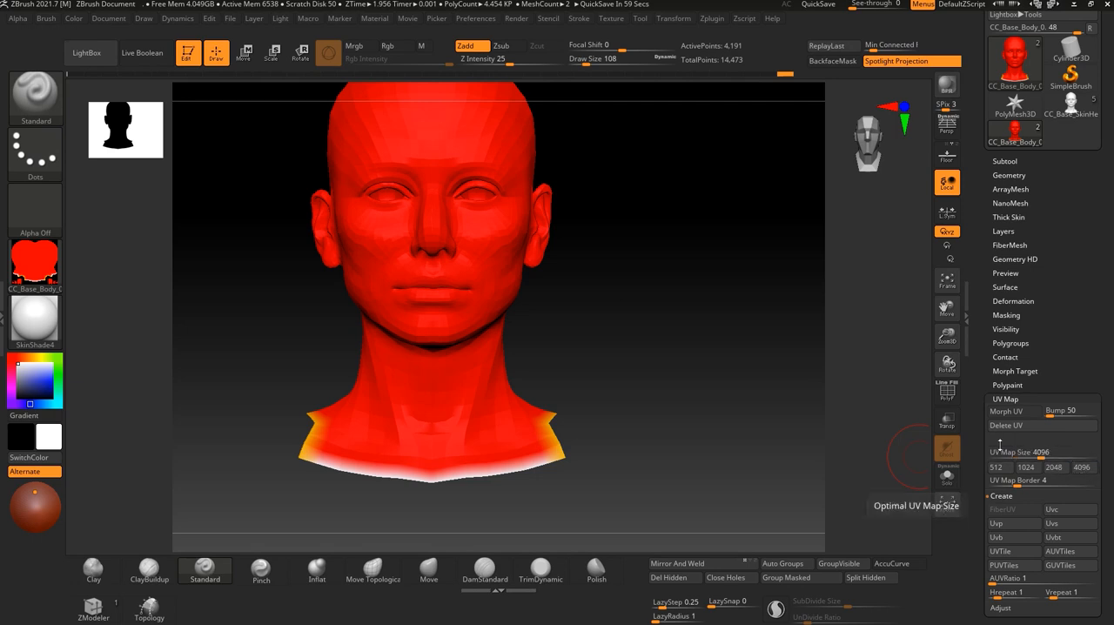
pyautogui.scroll(-3, 1029, 546)
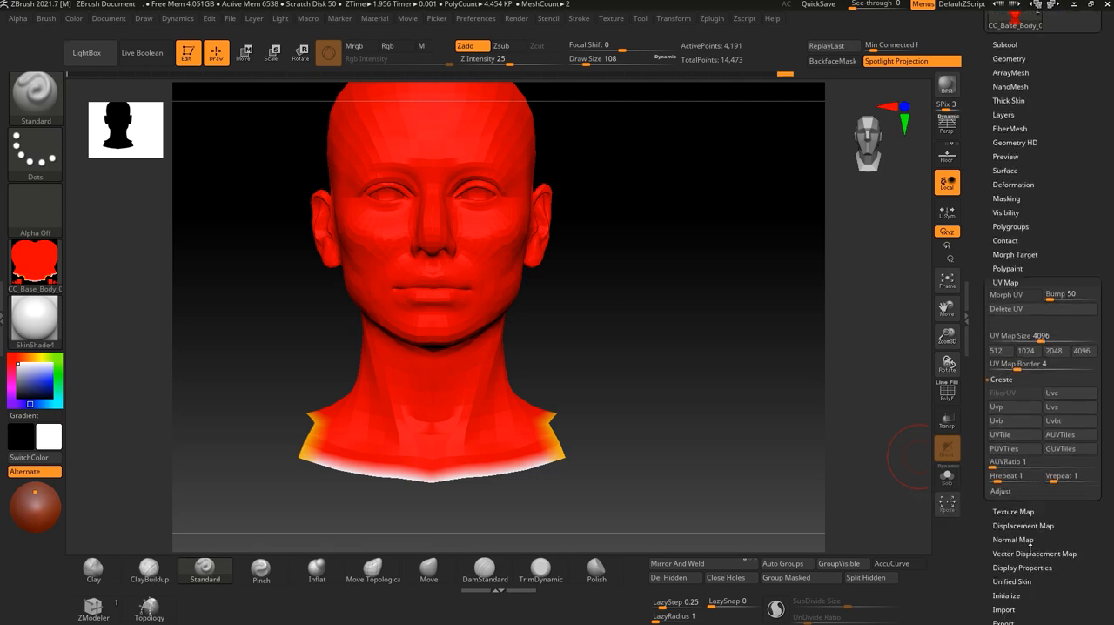
pyautogui.click(1015, 511)
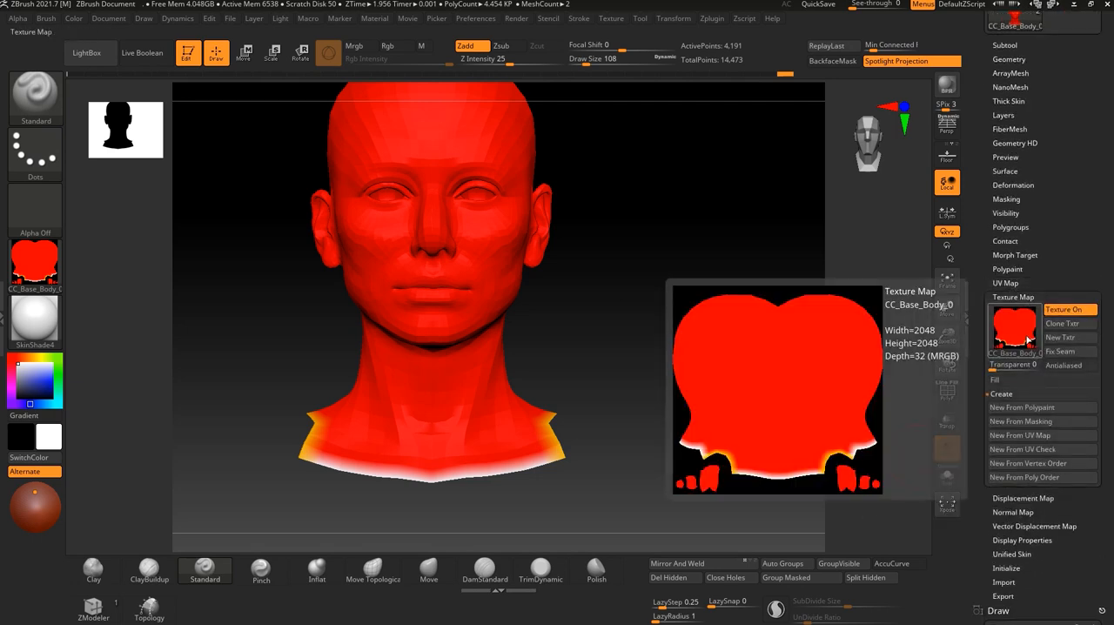
pyautogui.click(1018, 498)
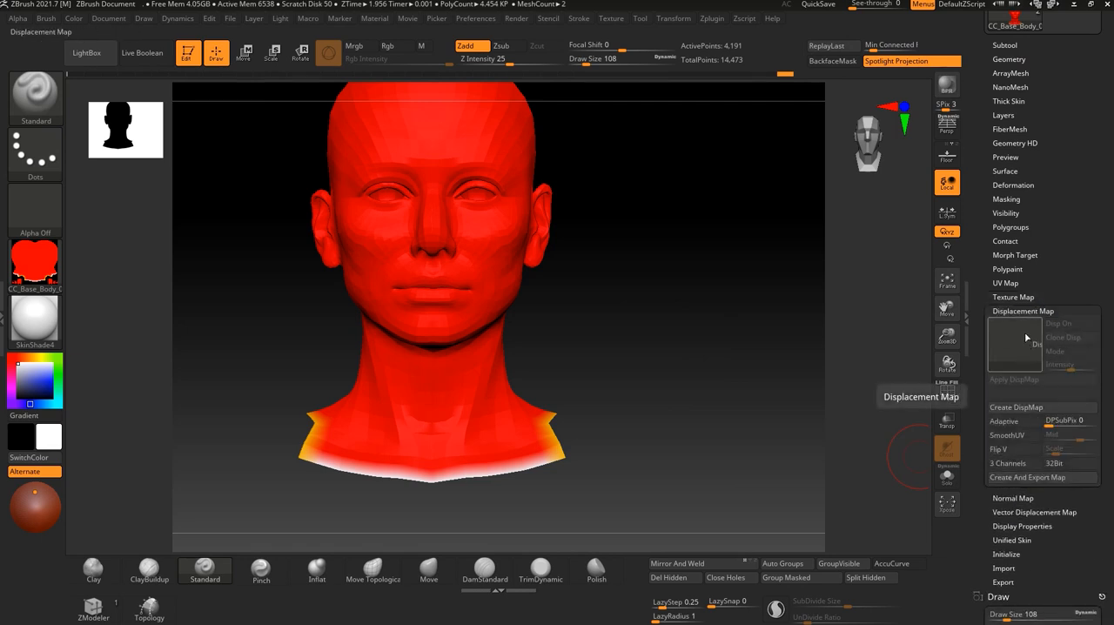
# Set the head's UV map size to 8192.
pyautogui.click(1006, 283)
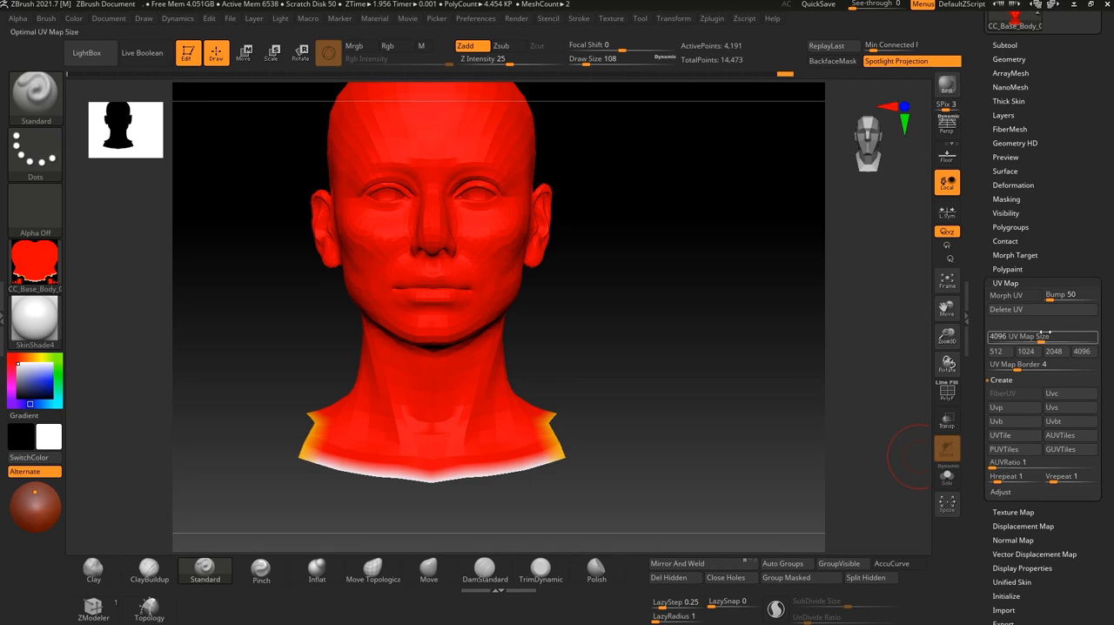
pyautogui.moveTo(1038, 335); pyautogui.dragTo(1075, 341)
pyautogui.moveTo(1096, 342); pyautogui.dragTo(1107, 344)
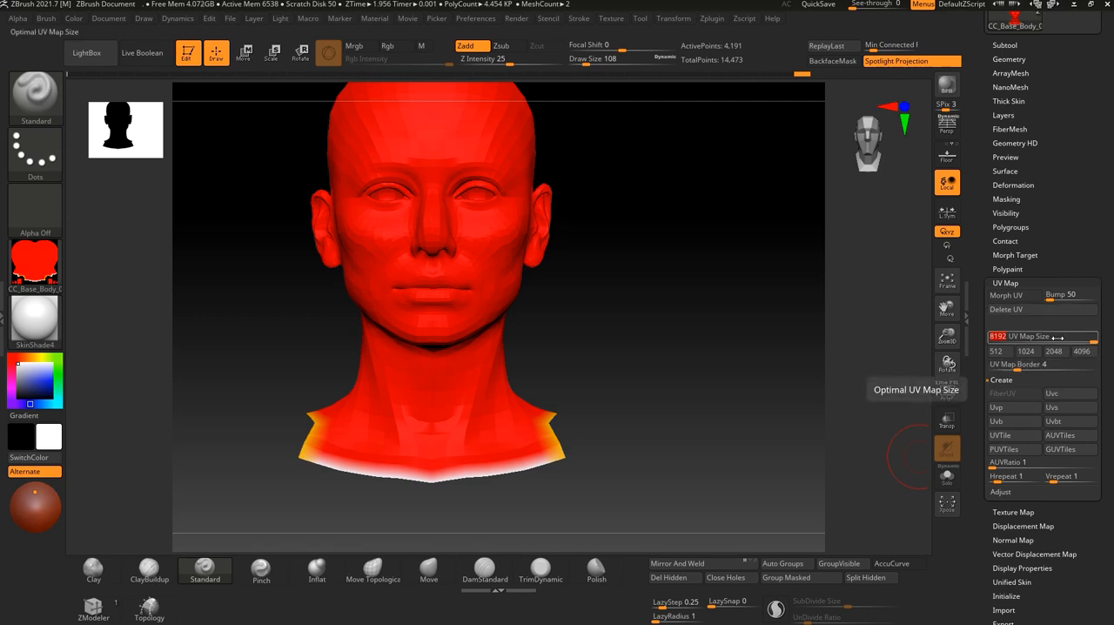
pyautogui.moveTo(1057, 337); pyautogui.dragTo(1109, 341)
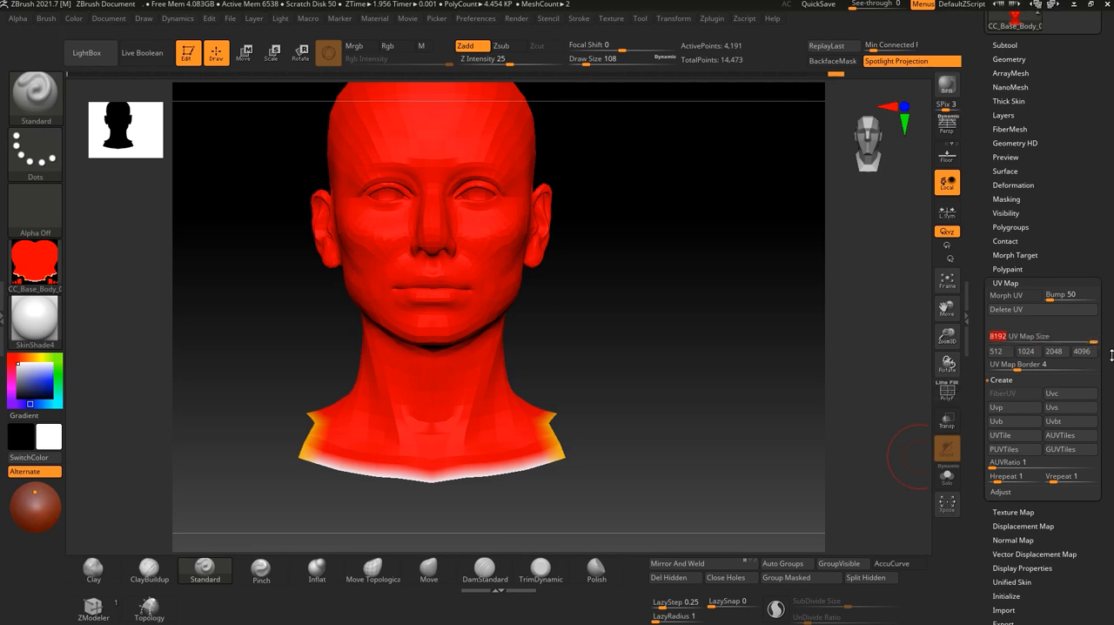
# Compare the existing head texture map's dimensions with the UV map size setting.
pyautogui.click(1005, 281)
pyautogui.click(1005, 282)
pyautogui.click(1005, 282)
pyautogui.click(1012, 297)
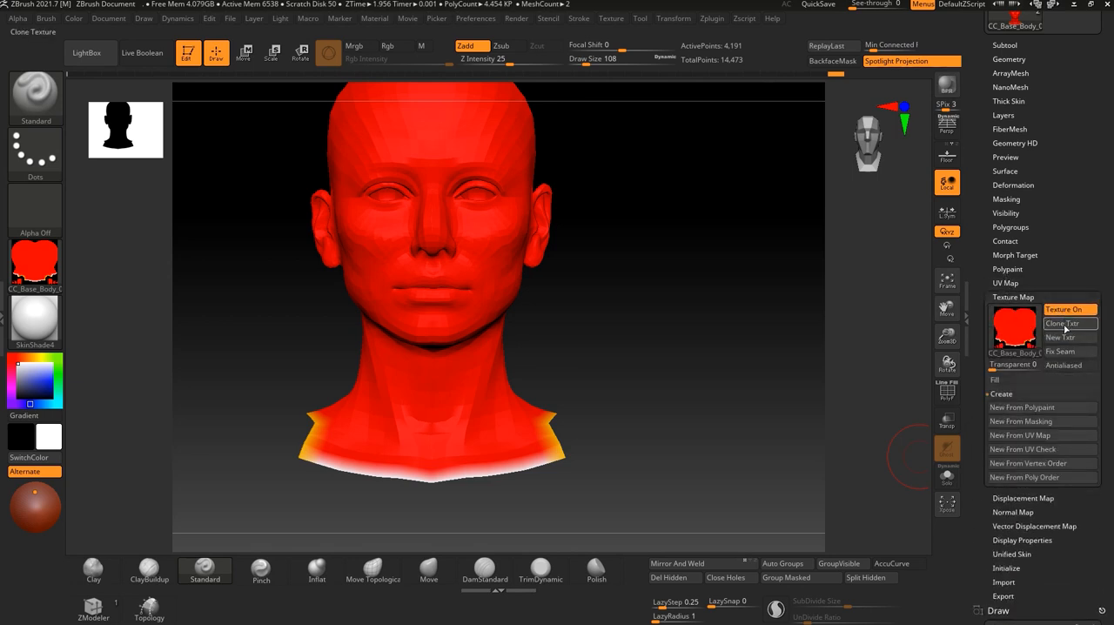
pyautogui.moveTo(1023, 332)
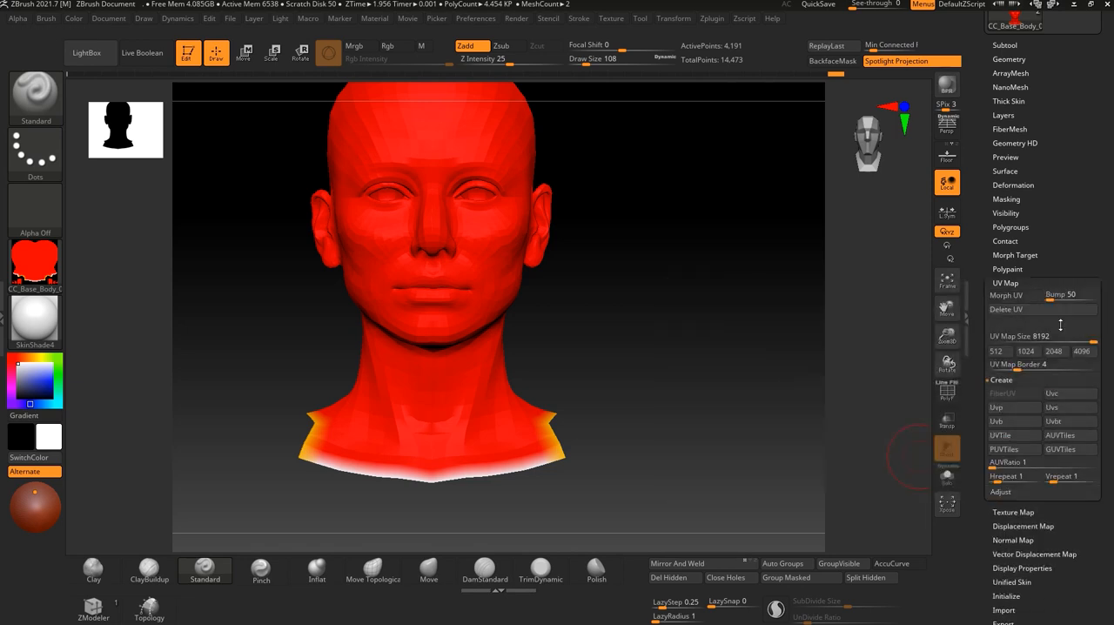
pyautogui.click(1008, 294)
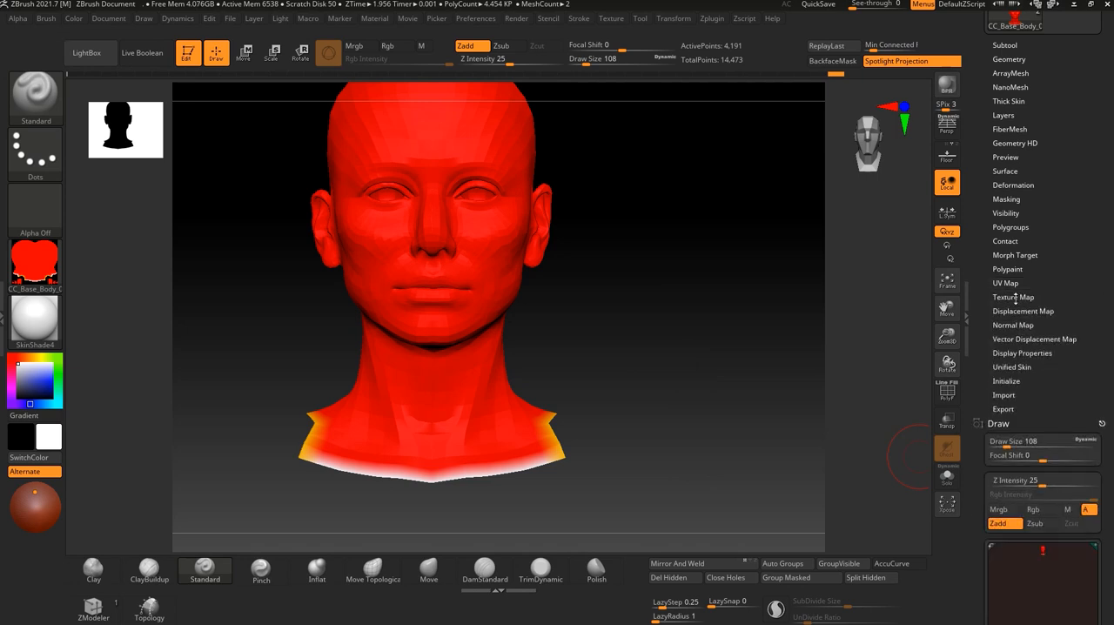
pyautogui.click(1013, 297)
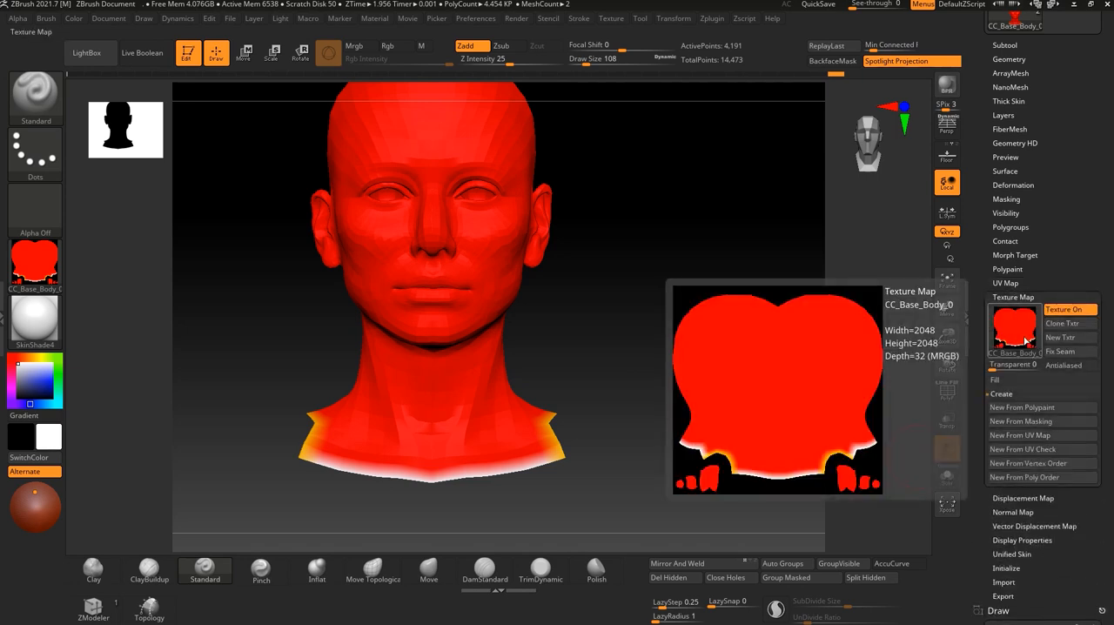
pyautogui.click(1006, 283)
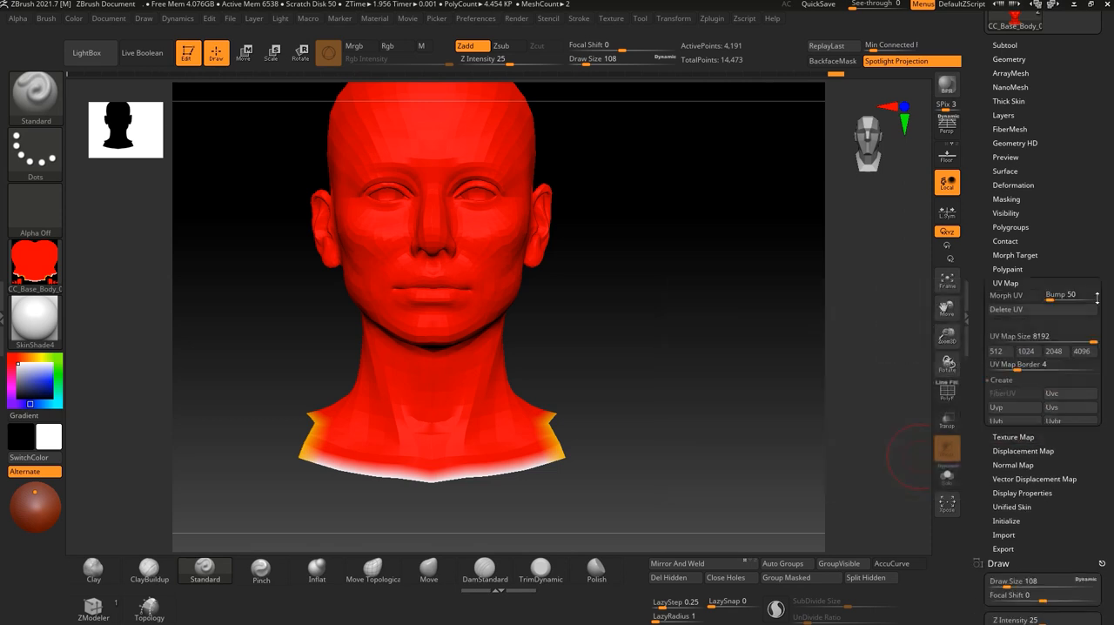
# Create a new texture map from the head's polypaint at the current UV map size.
pyautogui.click(1002, 283)
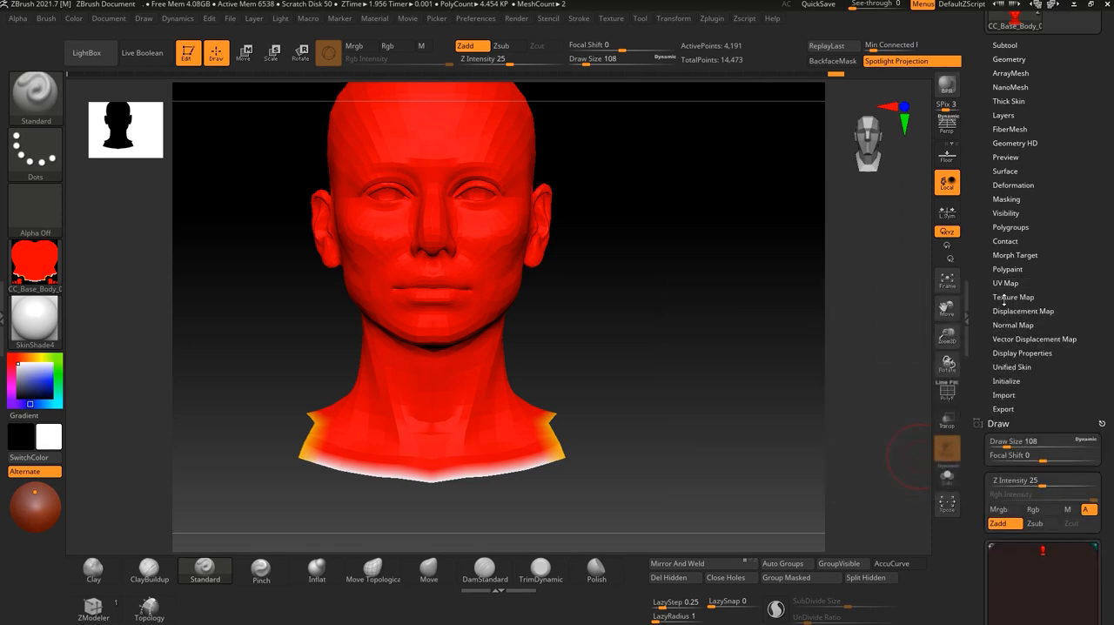
pyautogui.click(1004, 298)
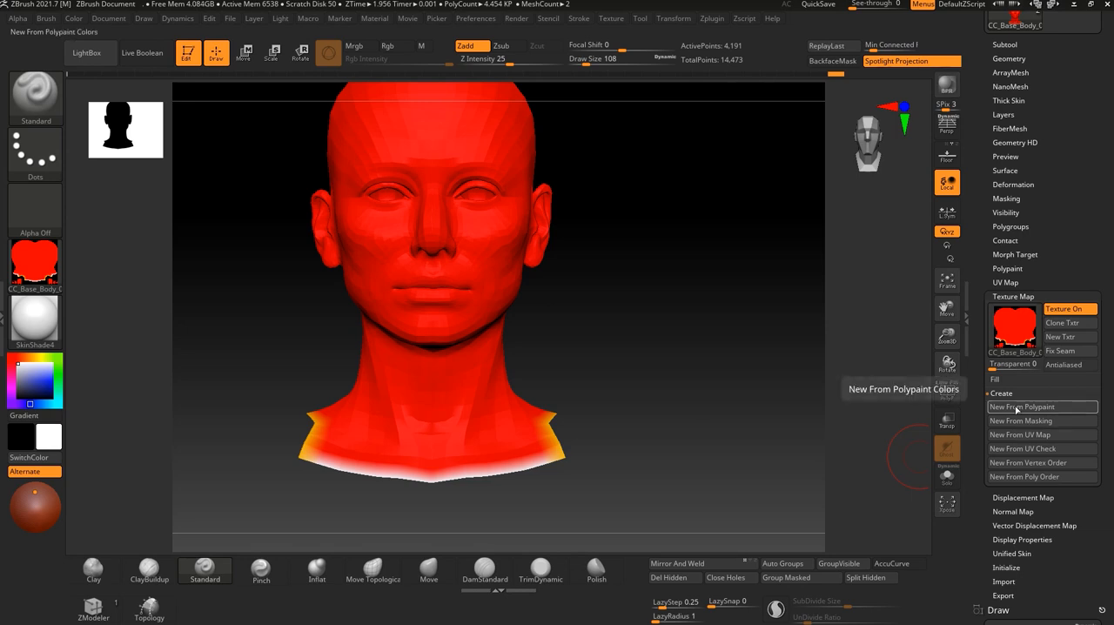
pyautogui.click(1030, 408)
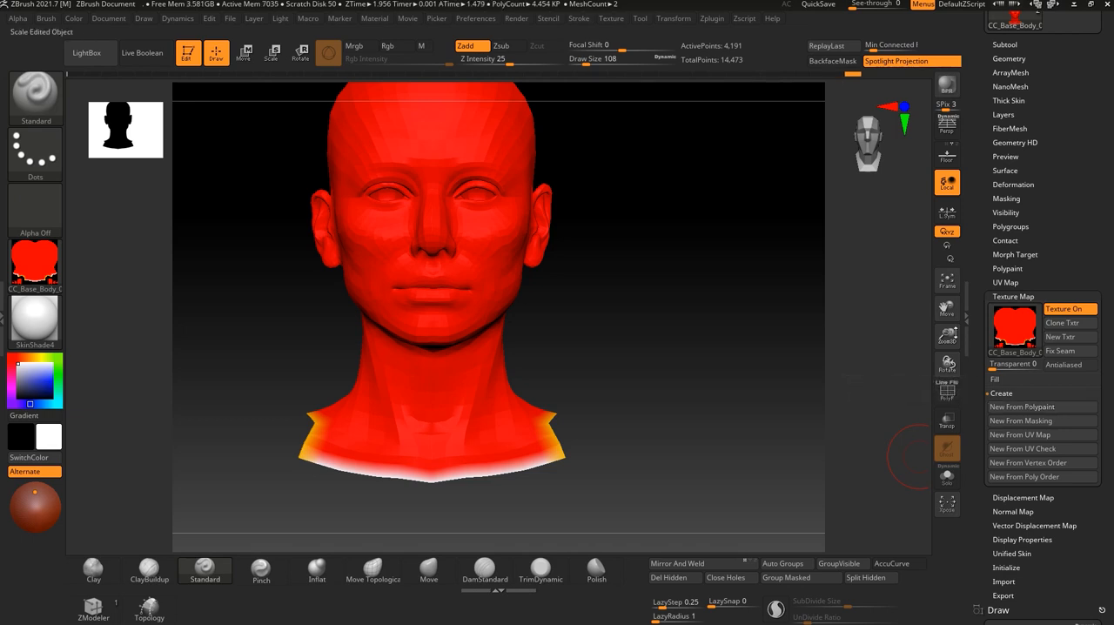
# Check the new head texture map's dimensions against the UV map size setting.
pyautogui.moveTo(1028, 342)
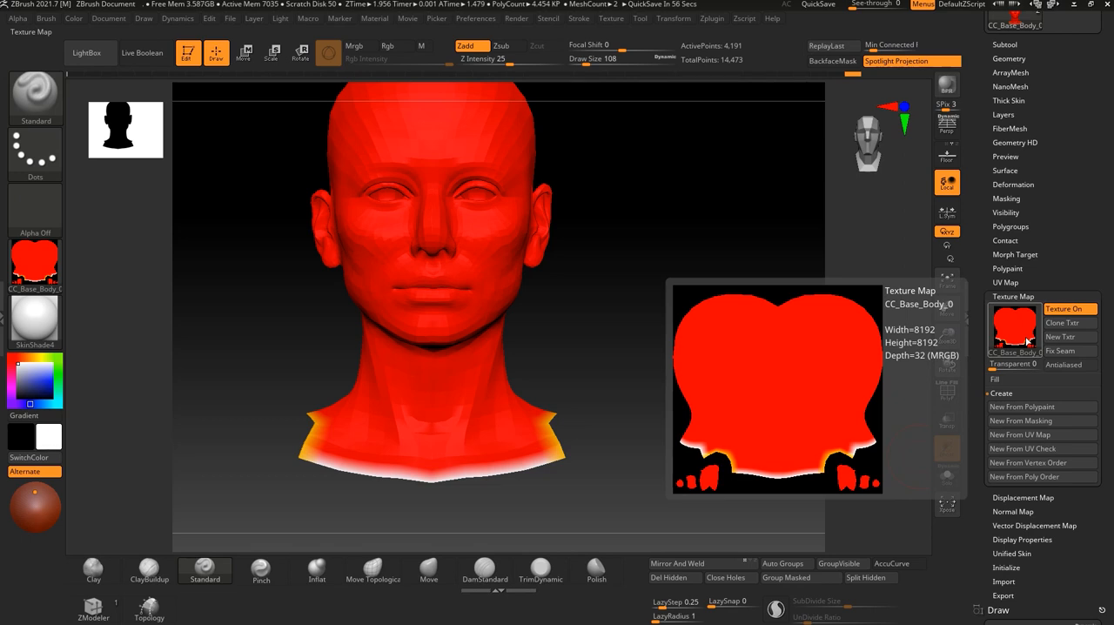
pyautogui.click(1006, 282)
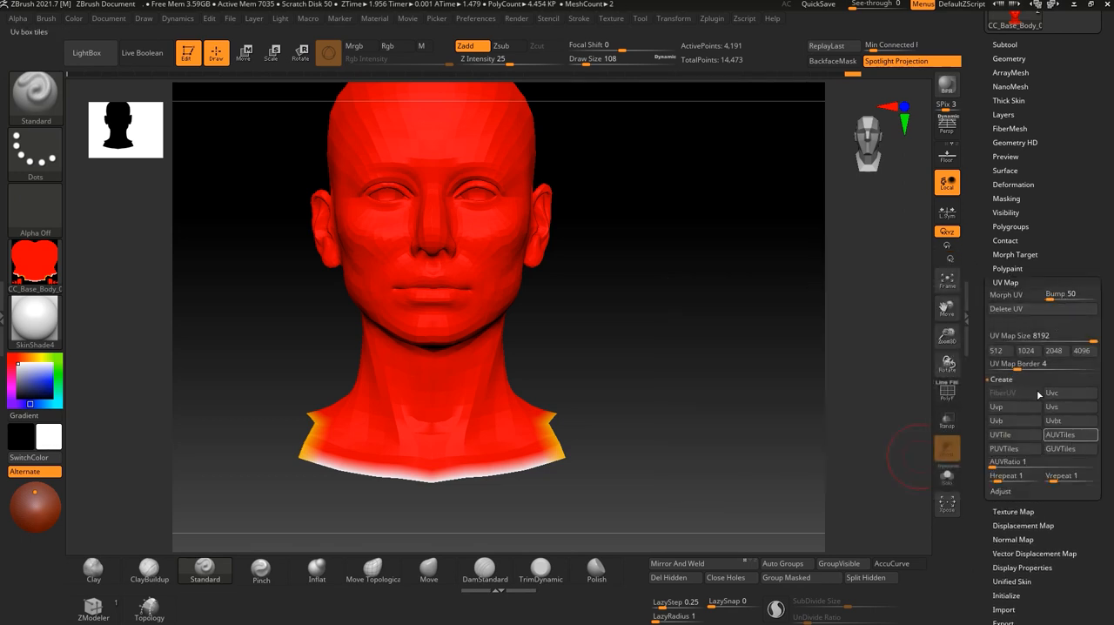
pyautogui.click(1009, 284)
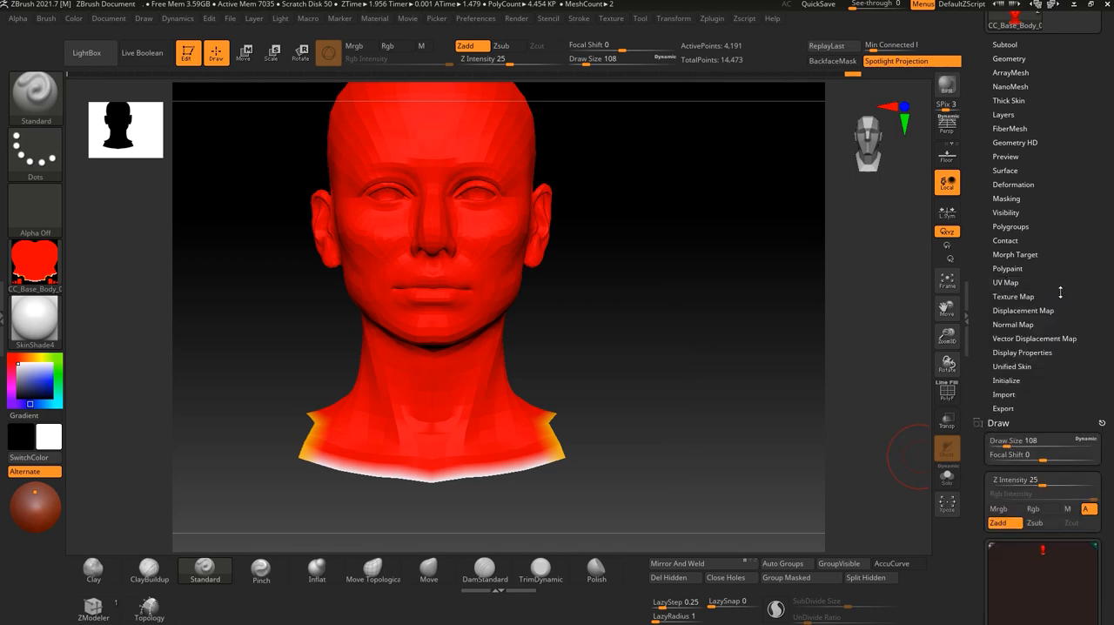
pyautogui.click(1010, 296)
pyautogui.moveTo(1011, 314)
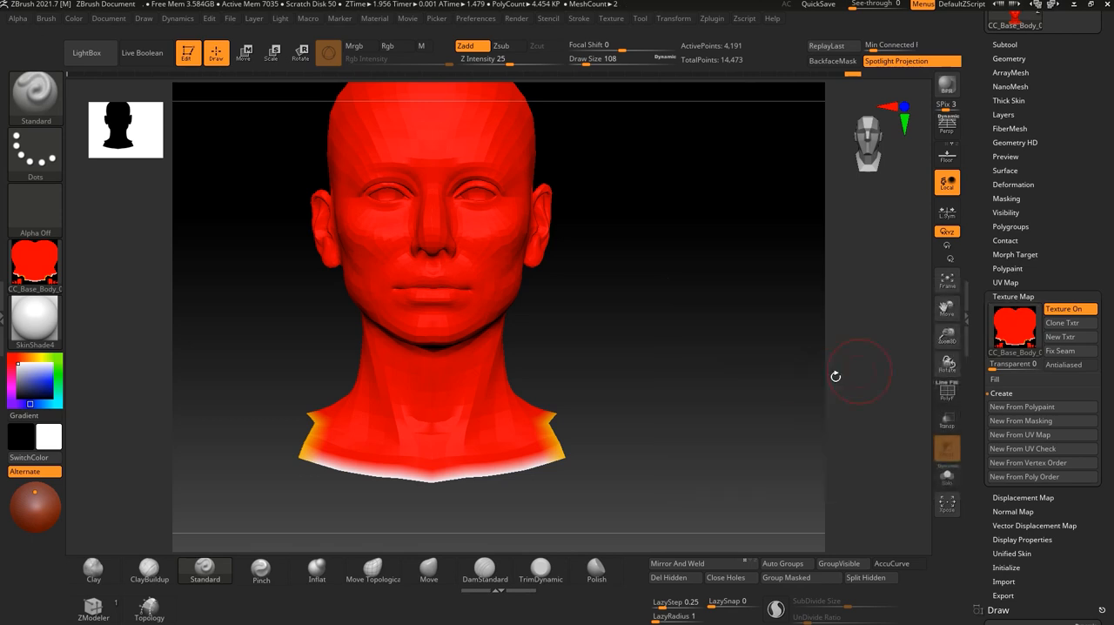
# Clone the head's texture map into the texture palette and select the CC_Base_Body_1 copy after comparing it with CC_Base_Body_0.
pyautogui.click(1069, 324)
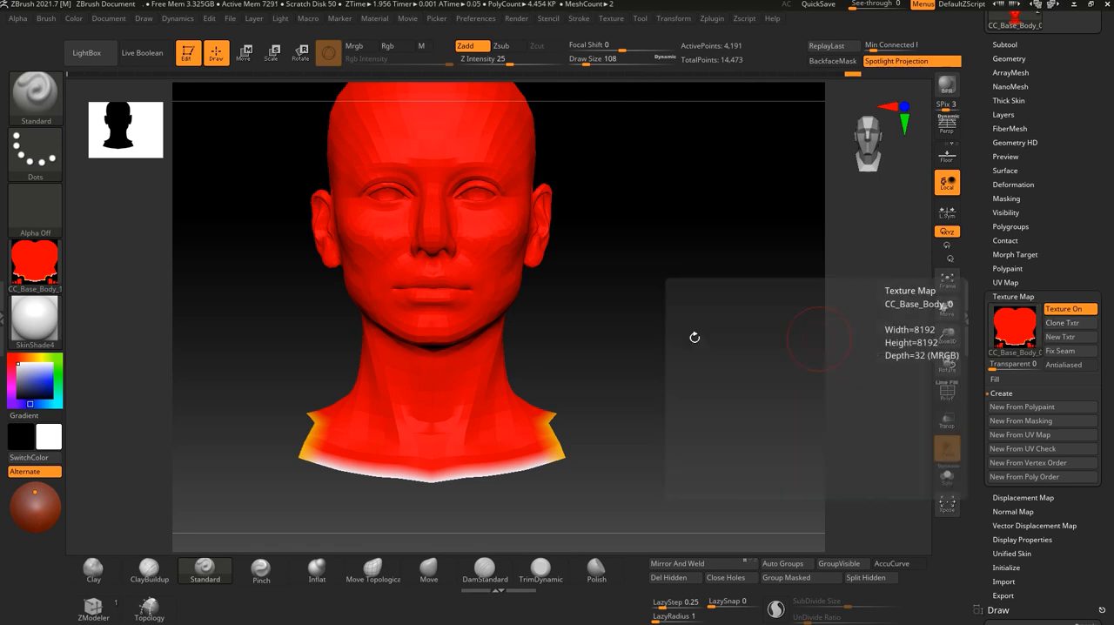
pyautogui.moveTo(32, 281)
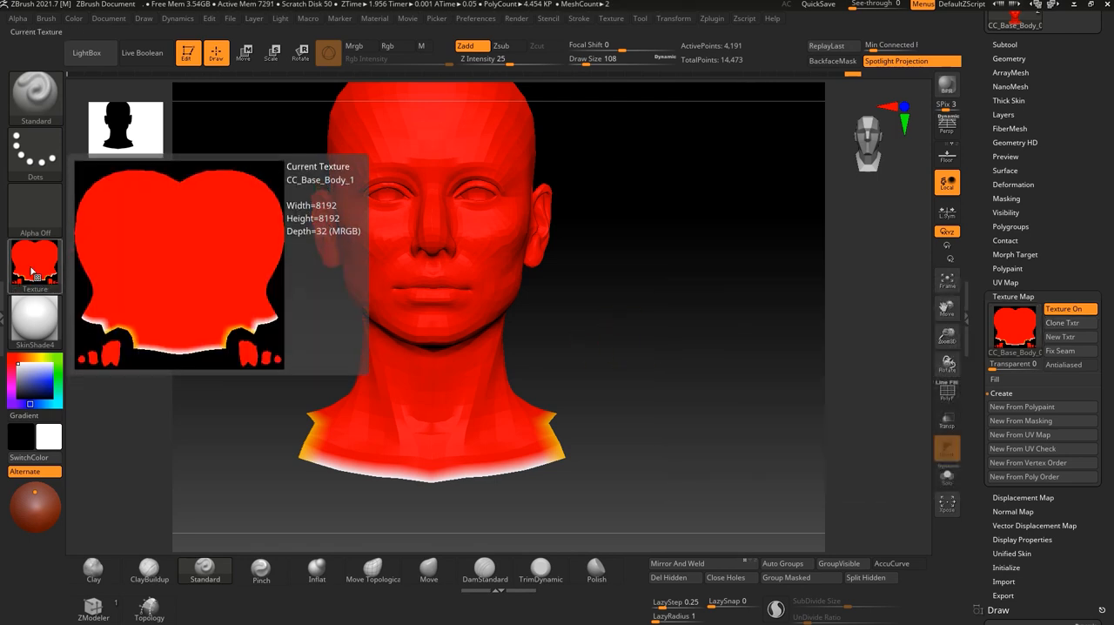
pyautogui.click(611, 19)
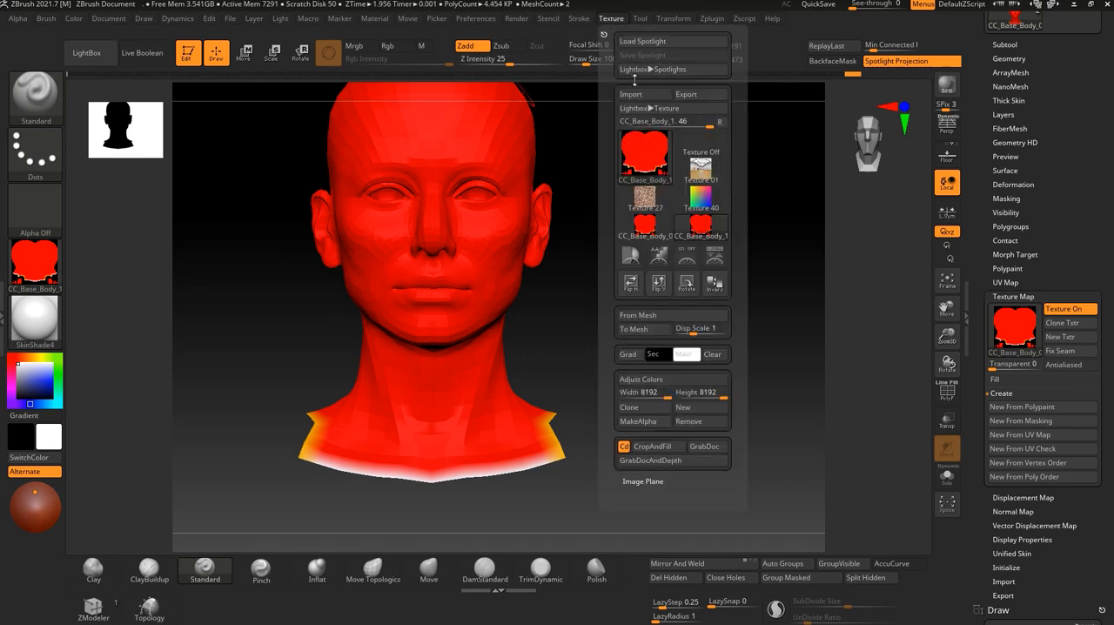
pyautogui.moveTo(692, 229)
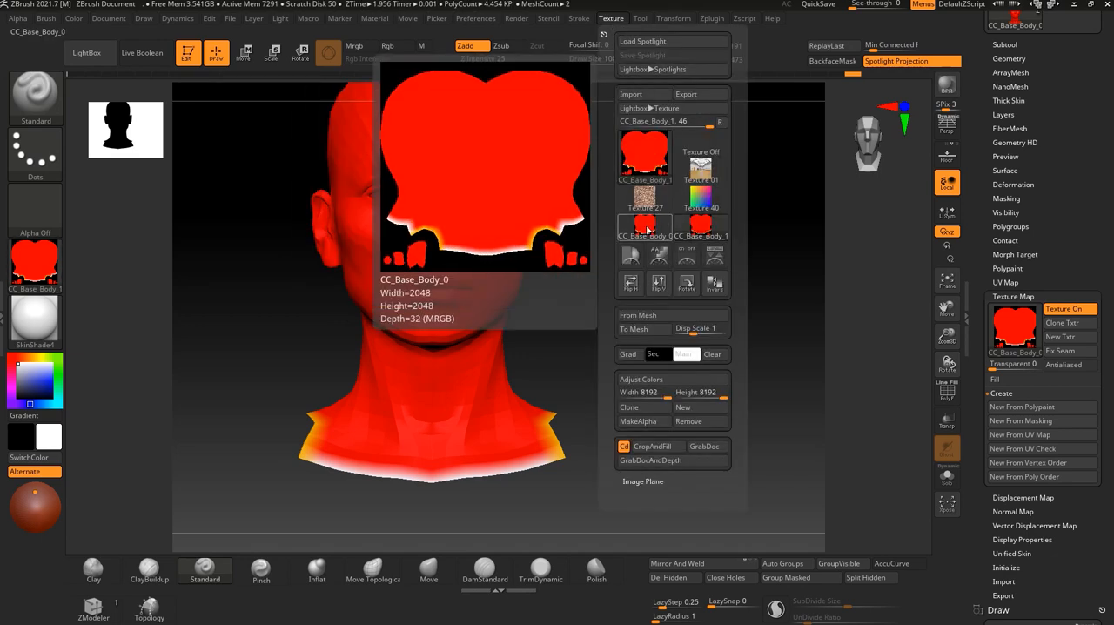
pyautogui.click(645, 228)
pyautogui.click(702, 228)
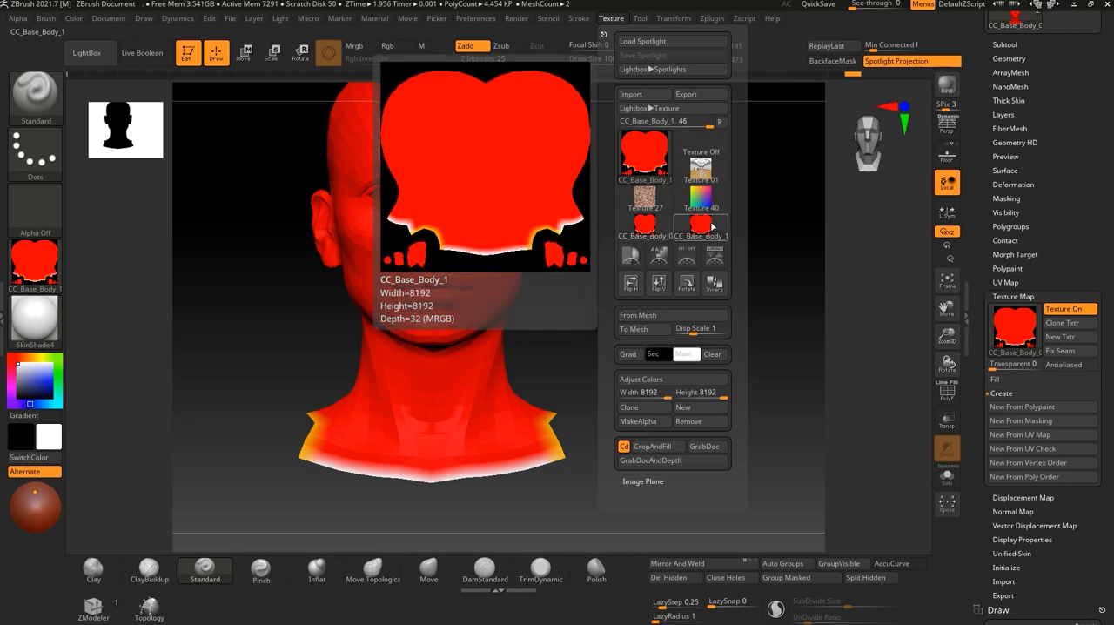
# Start exporting the CC_Base_Body_1 texture and choose the desktop as the destination folder.
pyautogui.click(699, 96)
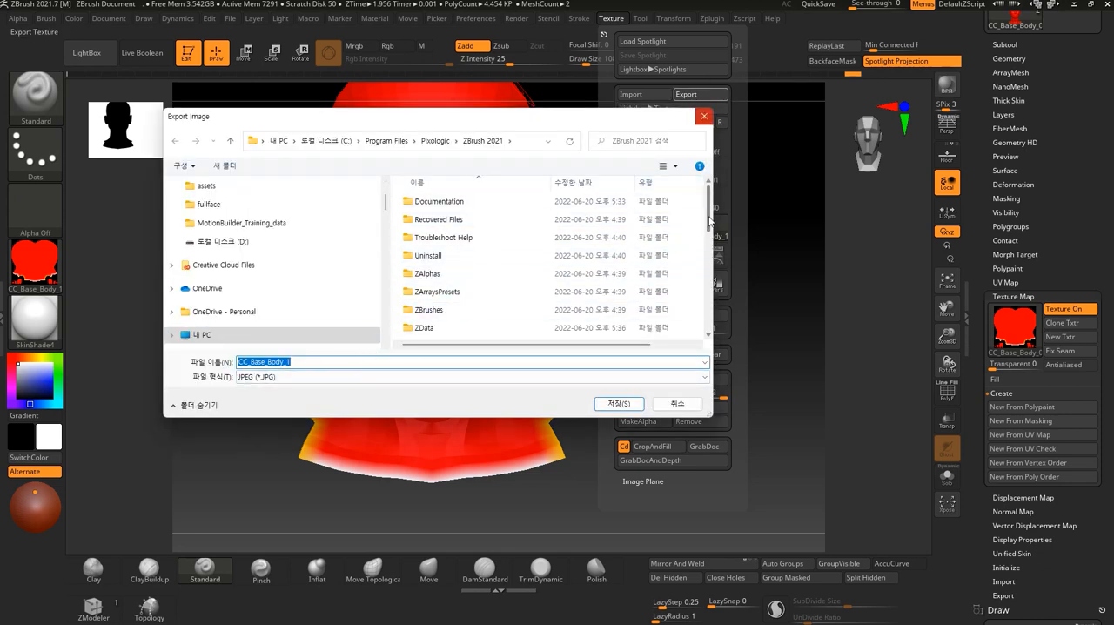
pyautogui.moveTo(710, 220); pyautogui.dragTo(736, 184)
pyautogui.scroll(2, 266, 277)
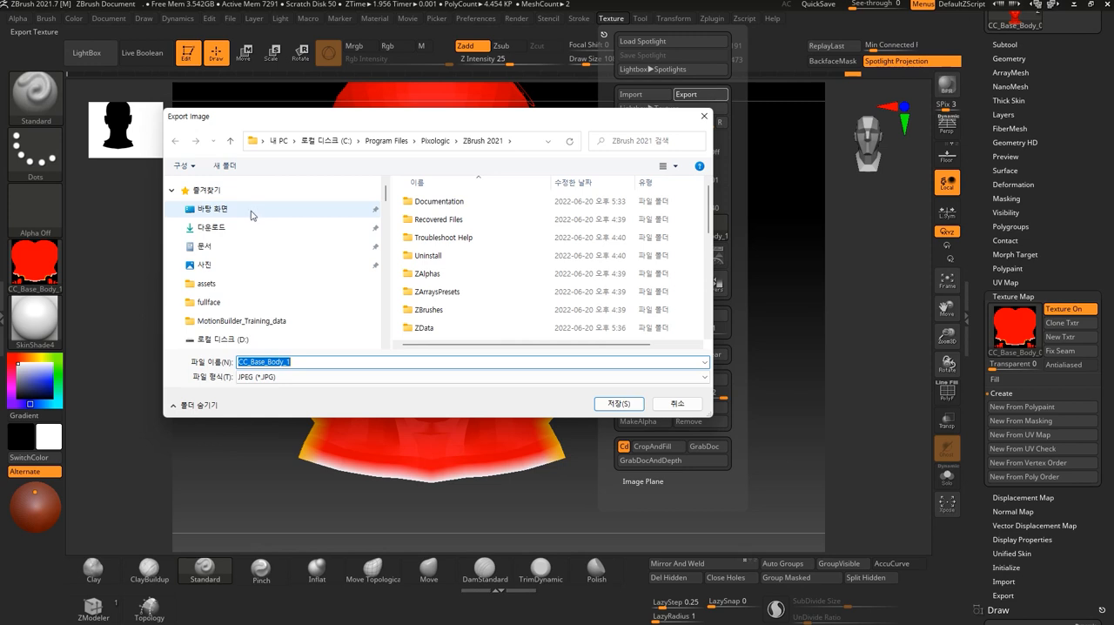
pyautogui.click(225, 214)
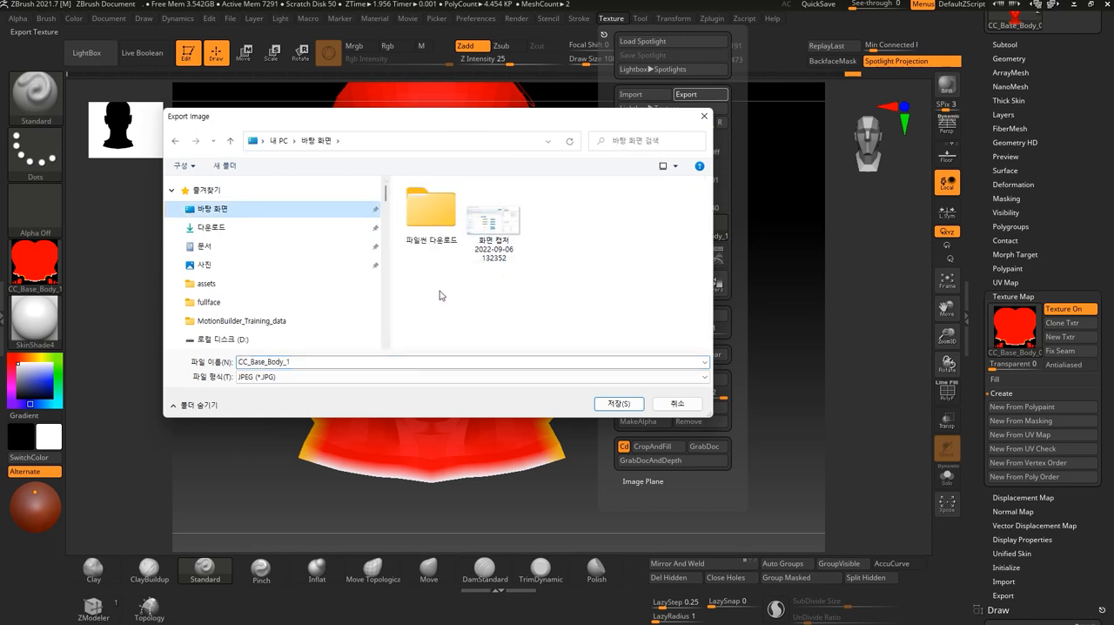
# Name the exported texture file CC_Base_face_red.
pyautogui.click(361, 361)
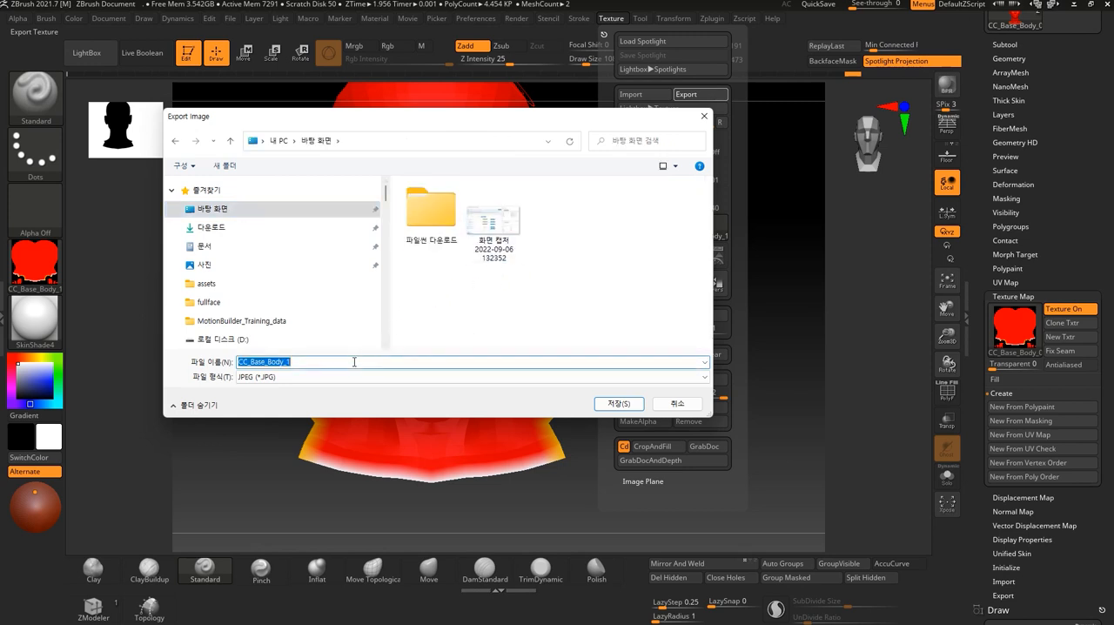
pyautogui.click(372, 365)
pyautogui.press('BackSpace')
pyautogui.press('BackSpace')
pyautogui.press('BackSpace')
pyautogui.press('BackSpace')
pyautogui.press('BackSpace')
pyautogui.press('BackSpace')
pyautogui.write('face_re')
# Set the export file format to PNG and save the texture image.
pyautogui.click(273, 378)
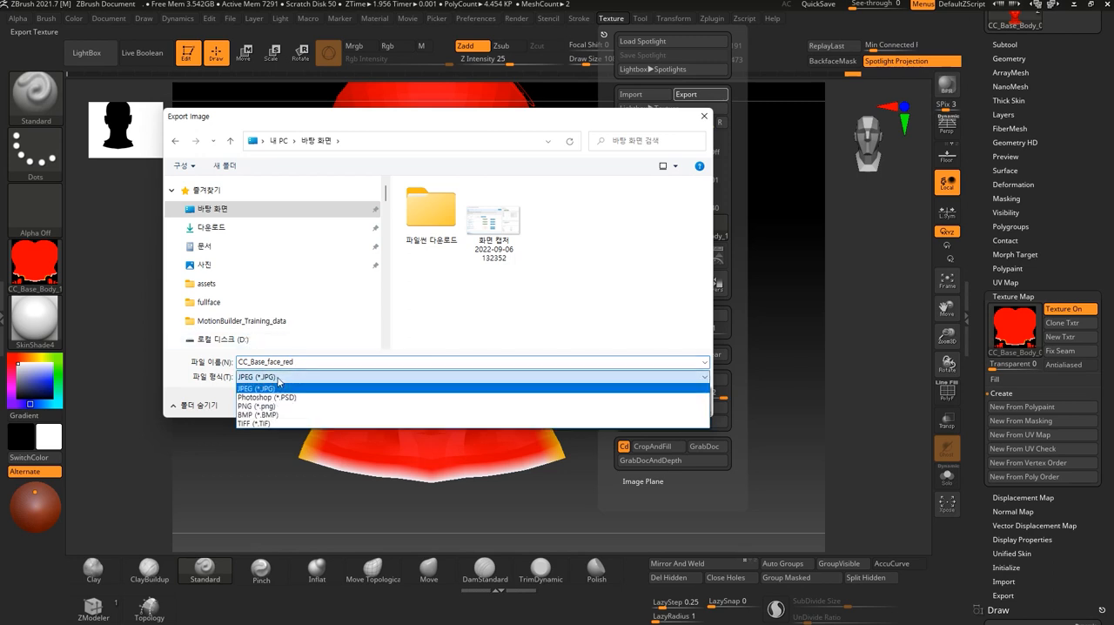
pyautogui.click(264, 405)
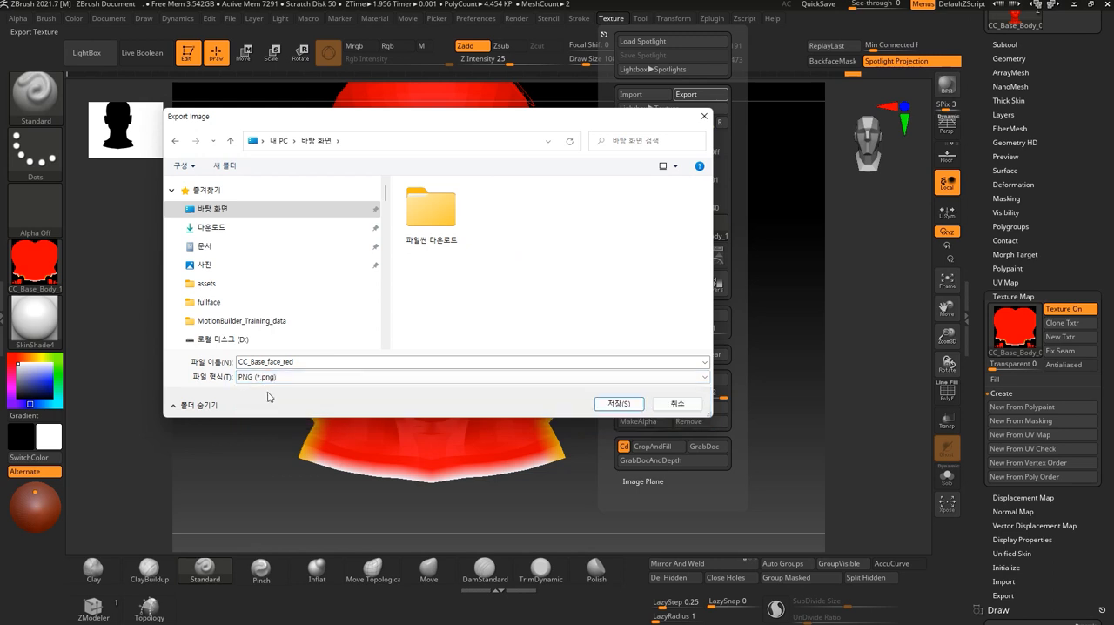
pyautogui.click(278, 378)
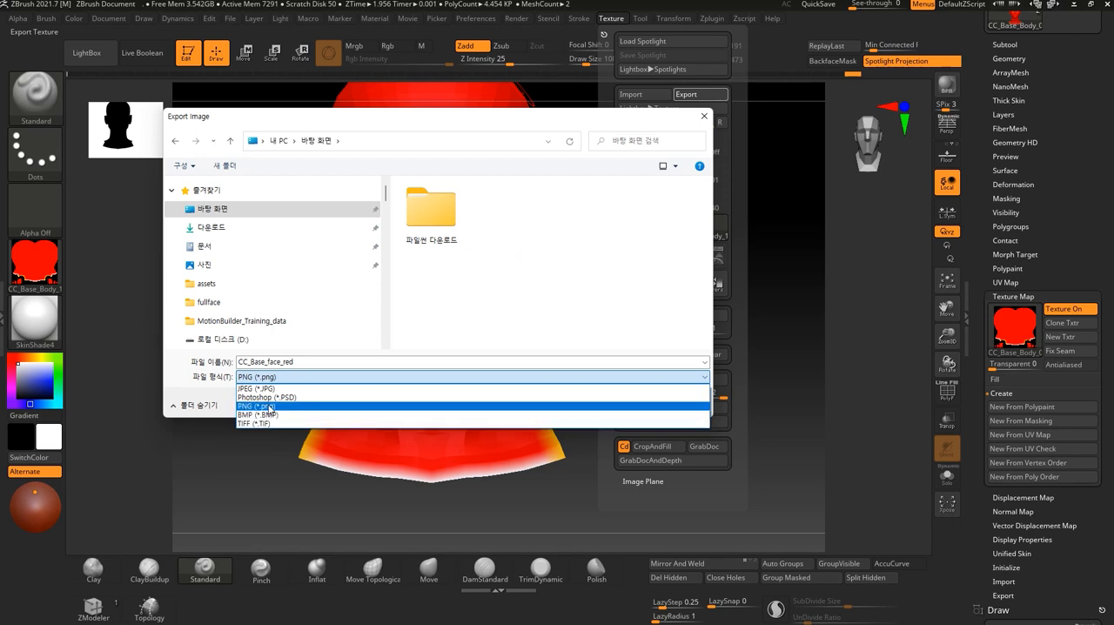
pyautogui.click(270, 407)
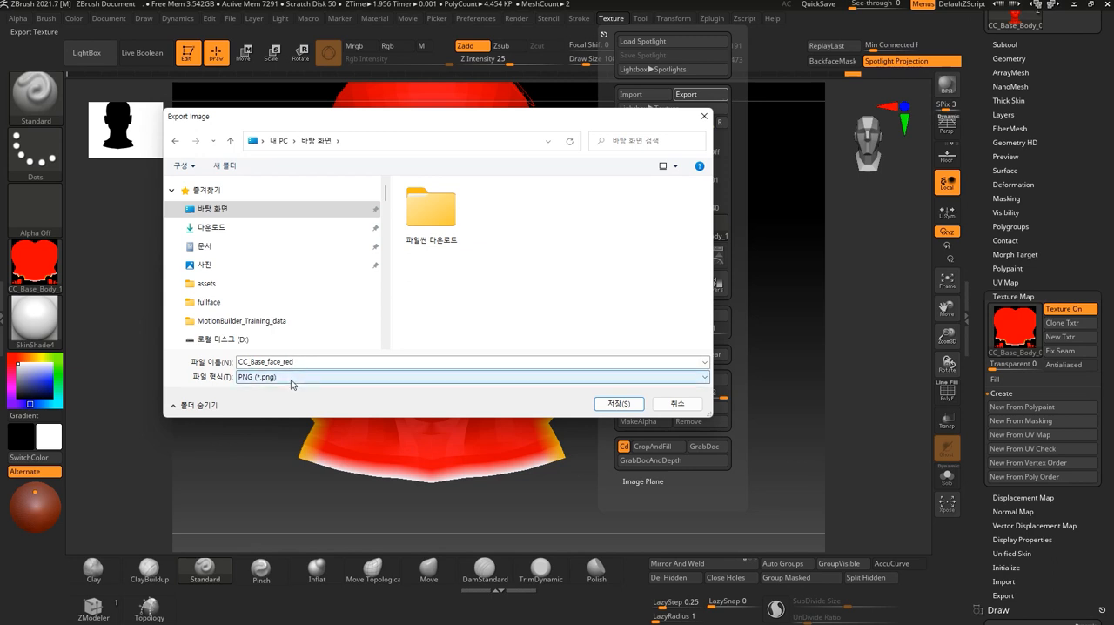
pyautogui.click(612, 406)
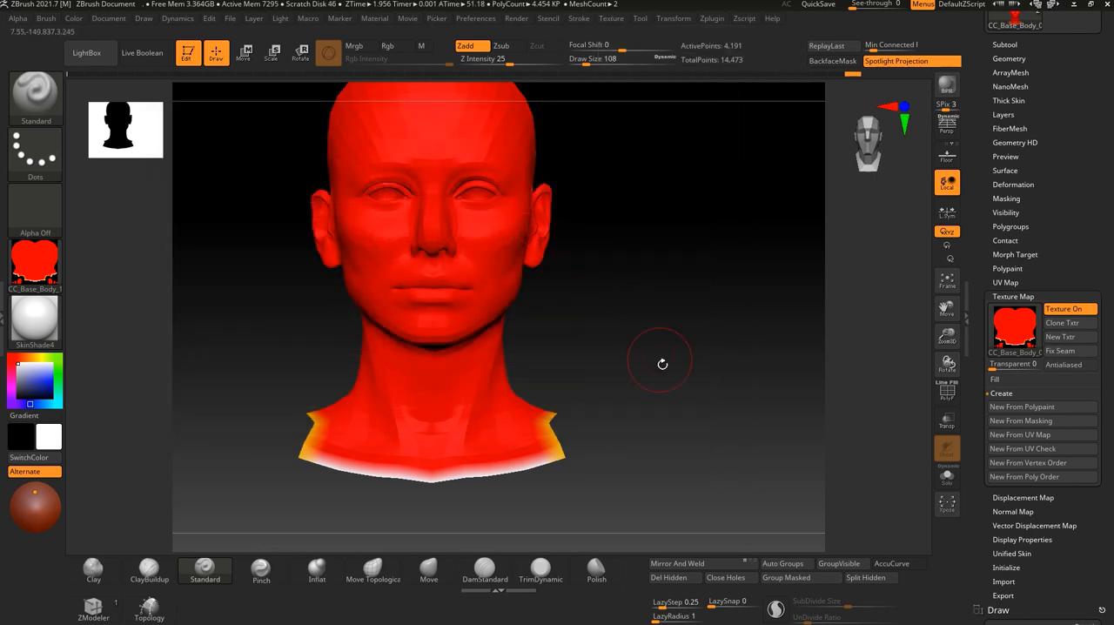
# Switch to Character Creator 4, load CC_Base_face_red from the desktop as the head's Base Color texture and inspect the face and neck.
pyautogui.moveTo(658, 356); pyautogui.dragTo(676, 378)
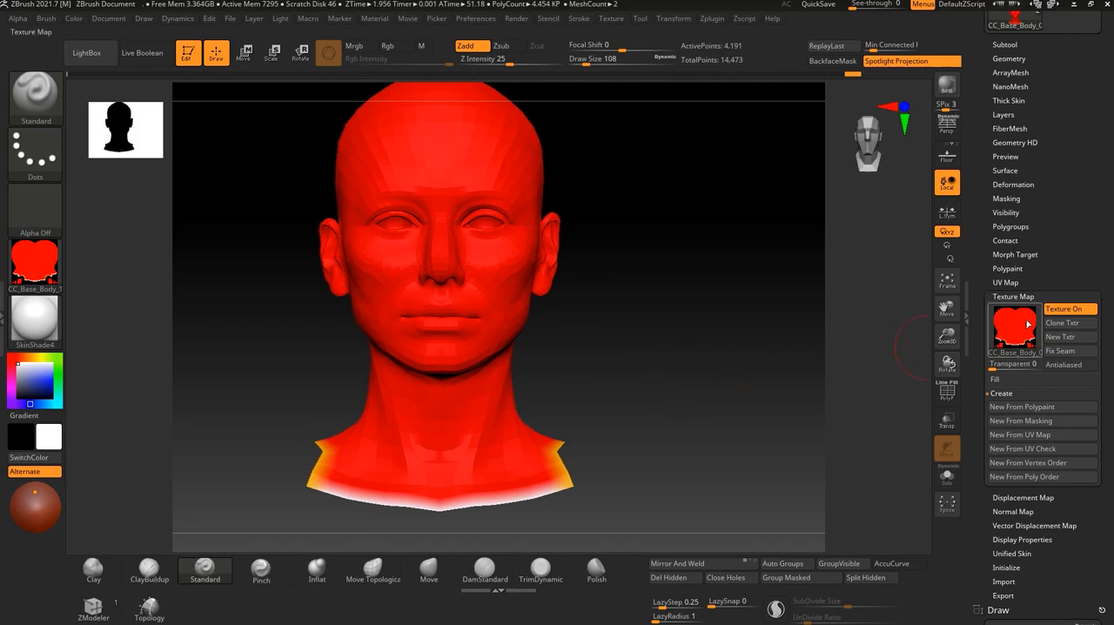
pyautogui.click(1075, 5)
pyautogui.click(955, 324)
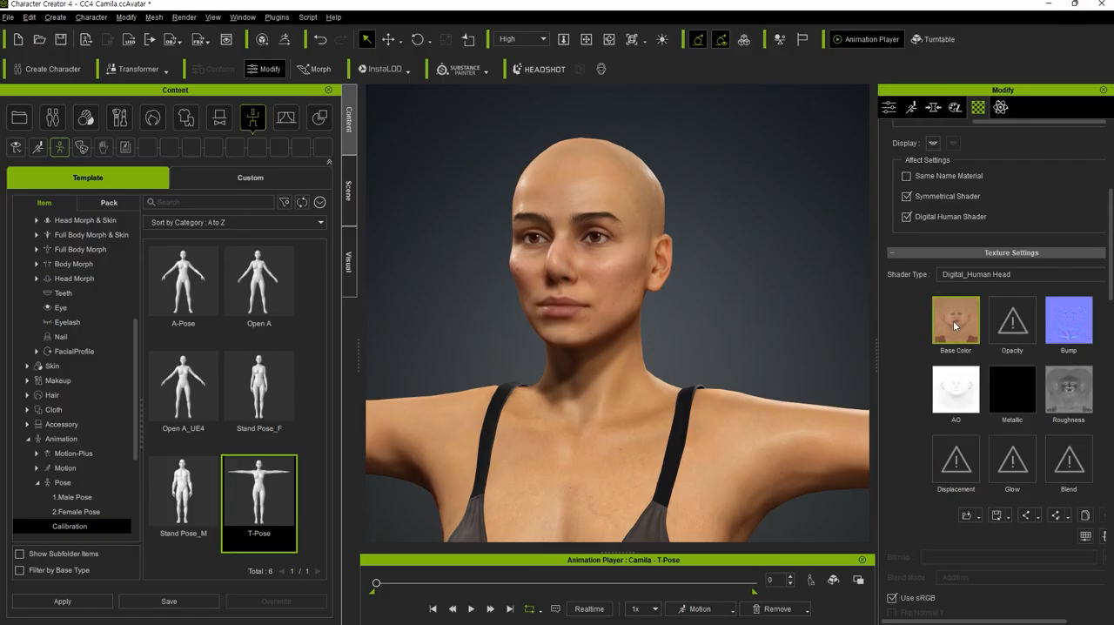
pyautogui.doubleClick(952, 325)
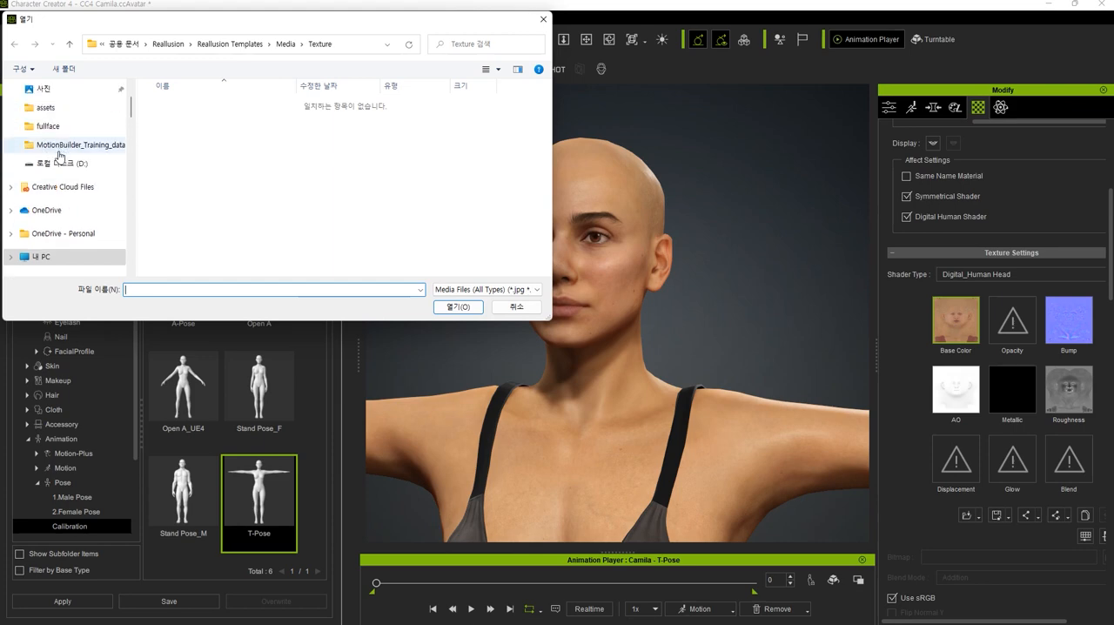
pyautogui.click(51, 111)
pyautogui.click(311, 117)
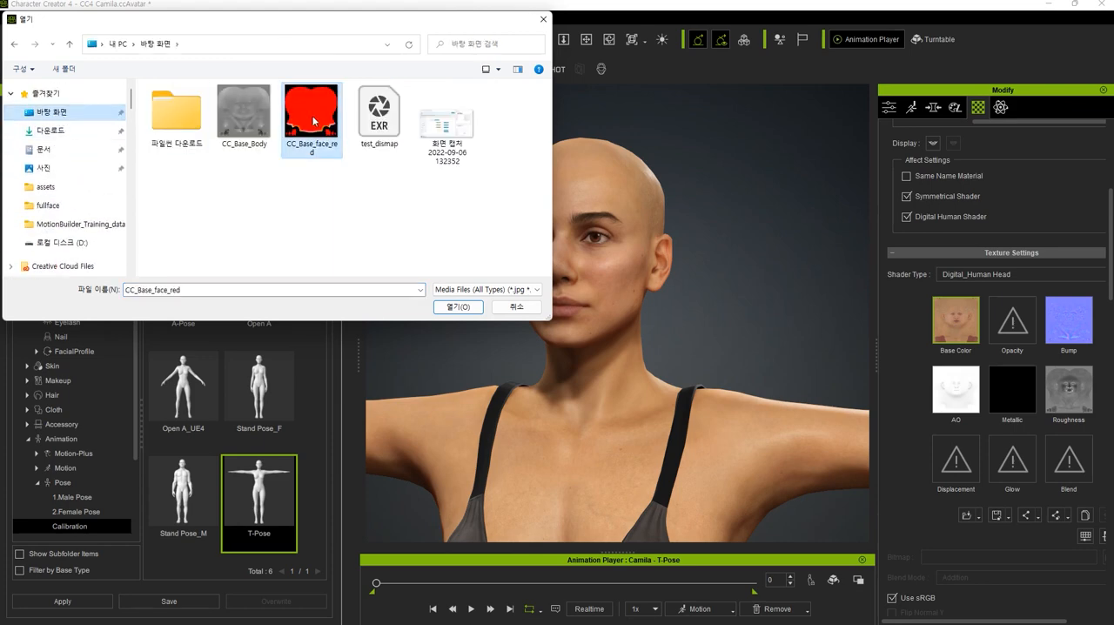
pyautogui.click(458, 306)
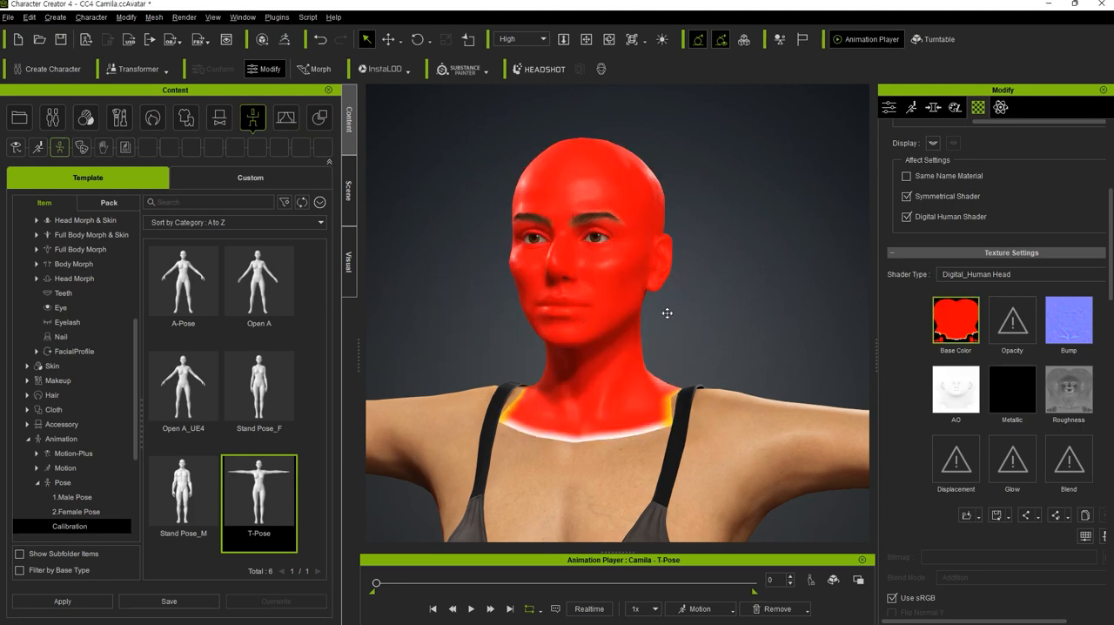
pyautogui.scroll(5, 666, 313)
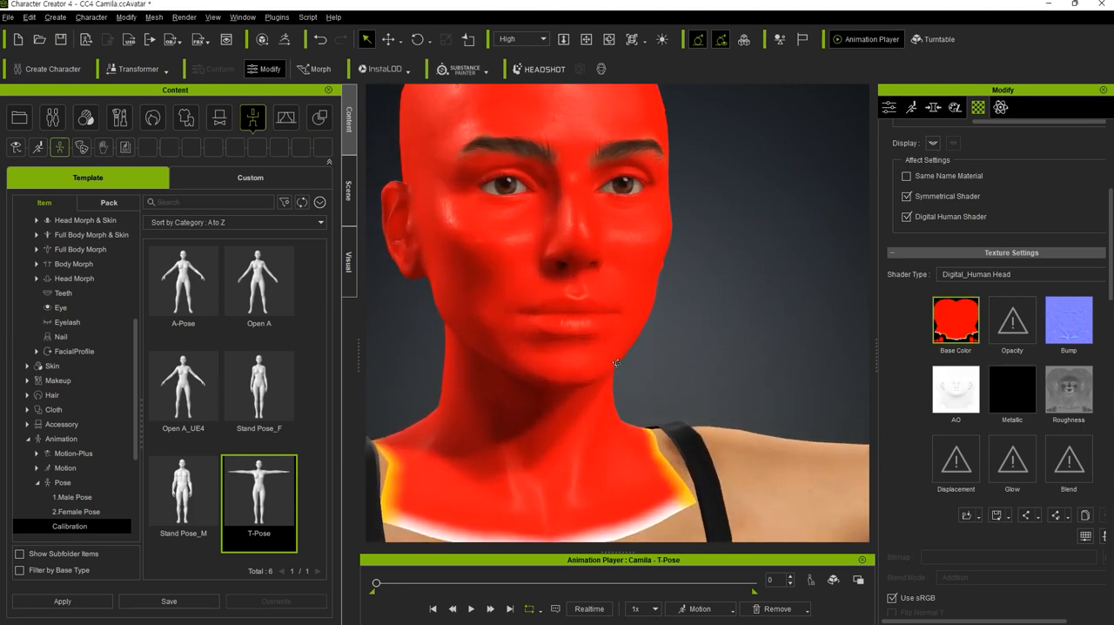
pyautogui.moveTo(616, 363); pyautogui.dragTo(791, 337, button='right')
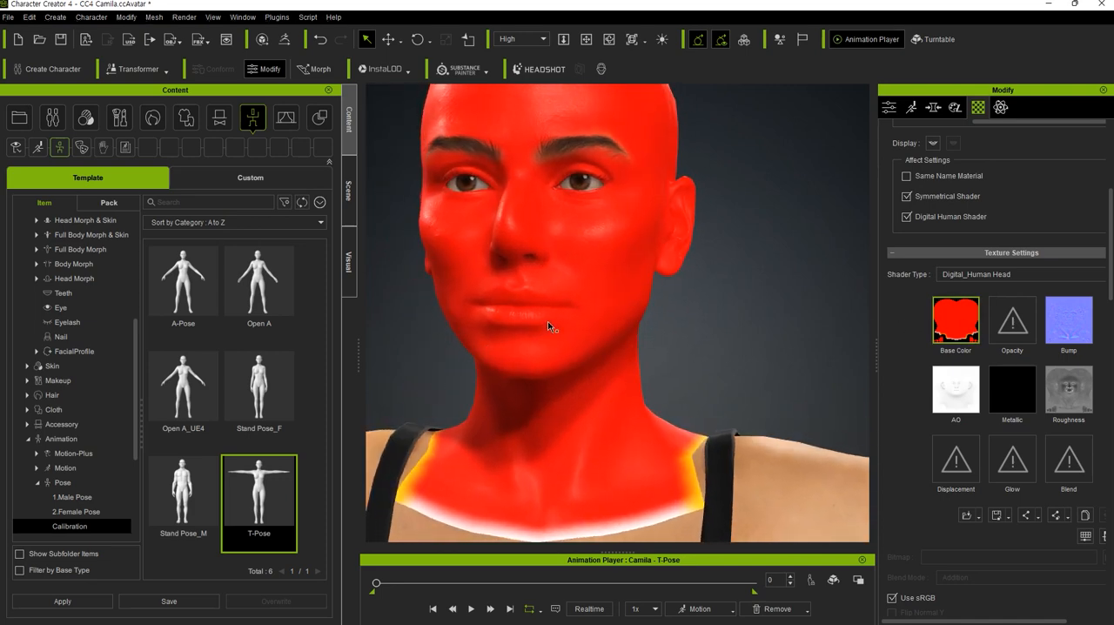
pyautogui.moveTo(748, 353); pyautogui.dragTo(741, 347, button='middle')
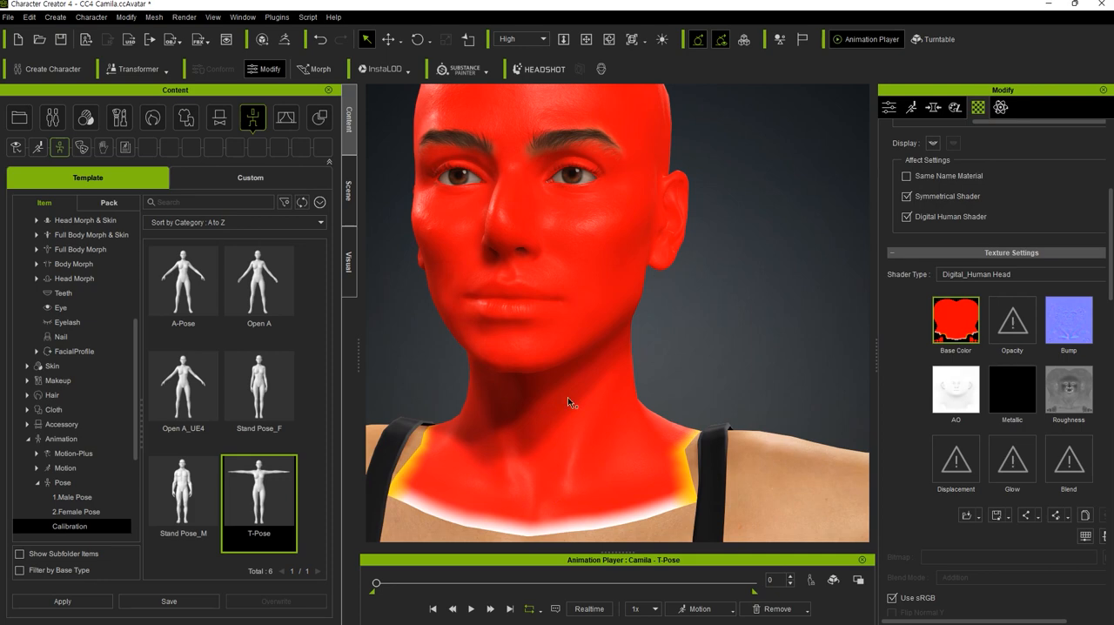
pyautogui.moveTo(711, 363); pyautogui.dragTo(461, 349, button='right')
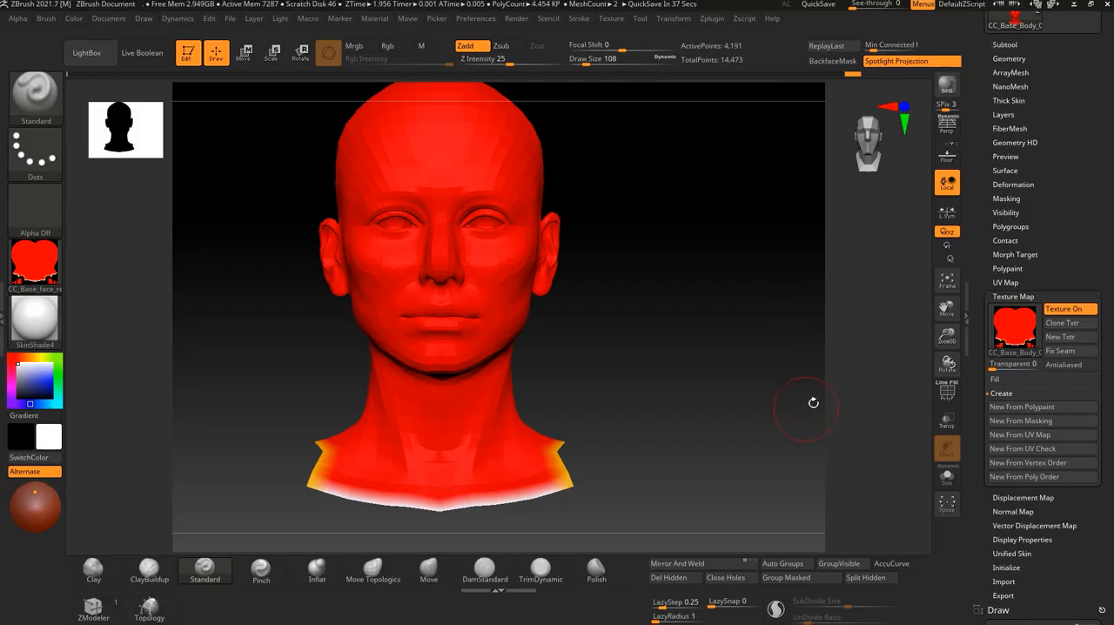
# Switch back to ZBrush, turn off the head's texture map display and recheck the map, comparing the head with the Character Creator 4 result.
pyautogui.moveTo(1019, 319)
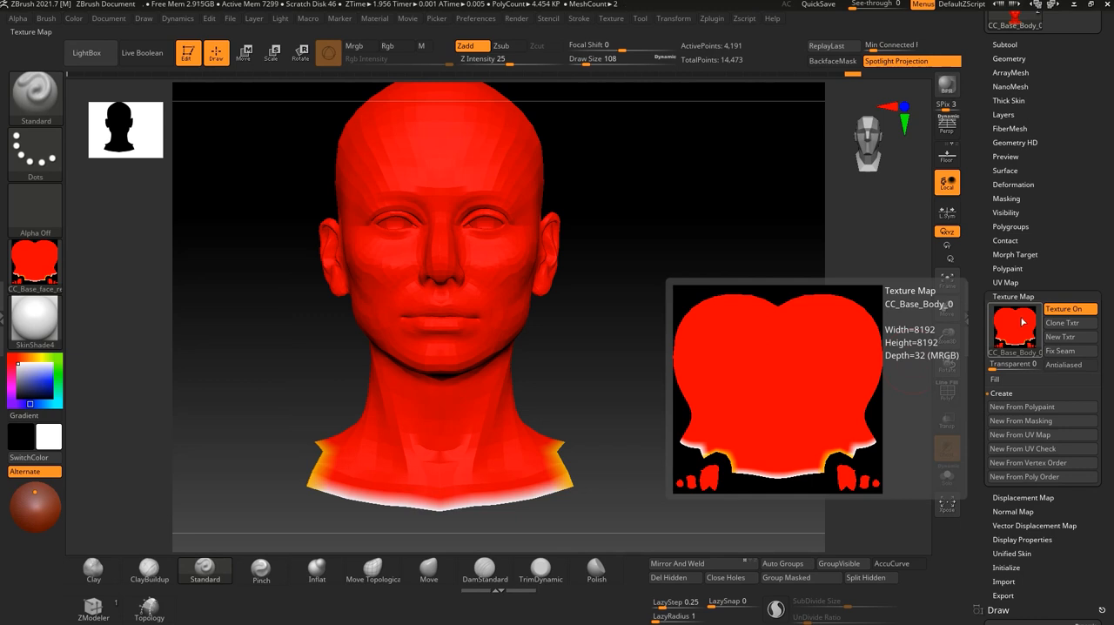
pyautogui.moveTo(667, 316); pyautogui.dragTo(553, 289)
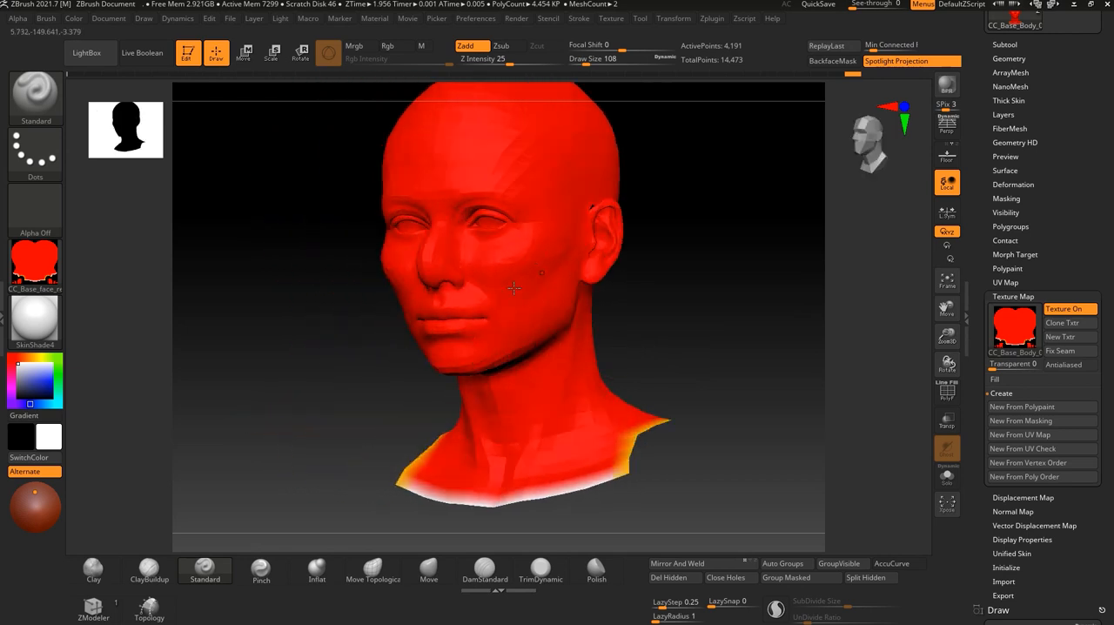
pyautogui.click(1053, 297)
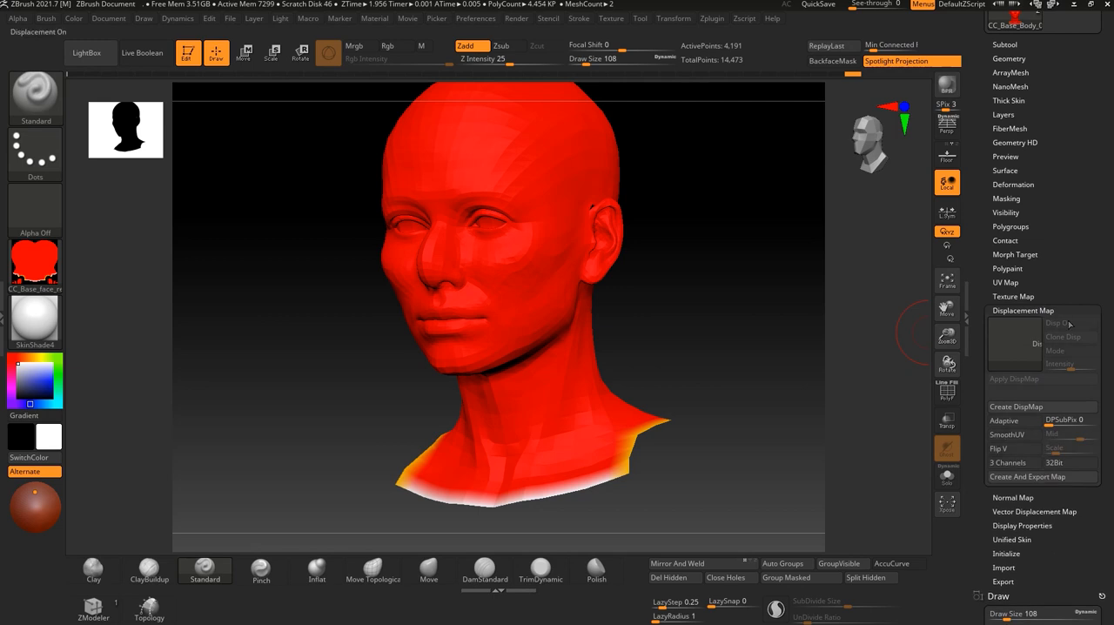
pyautogui.click(1014, 309)
pyautogui.click(1018, 296)
pyautogui.click(1063, 310)
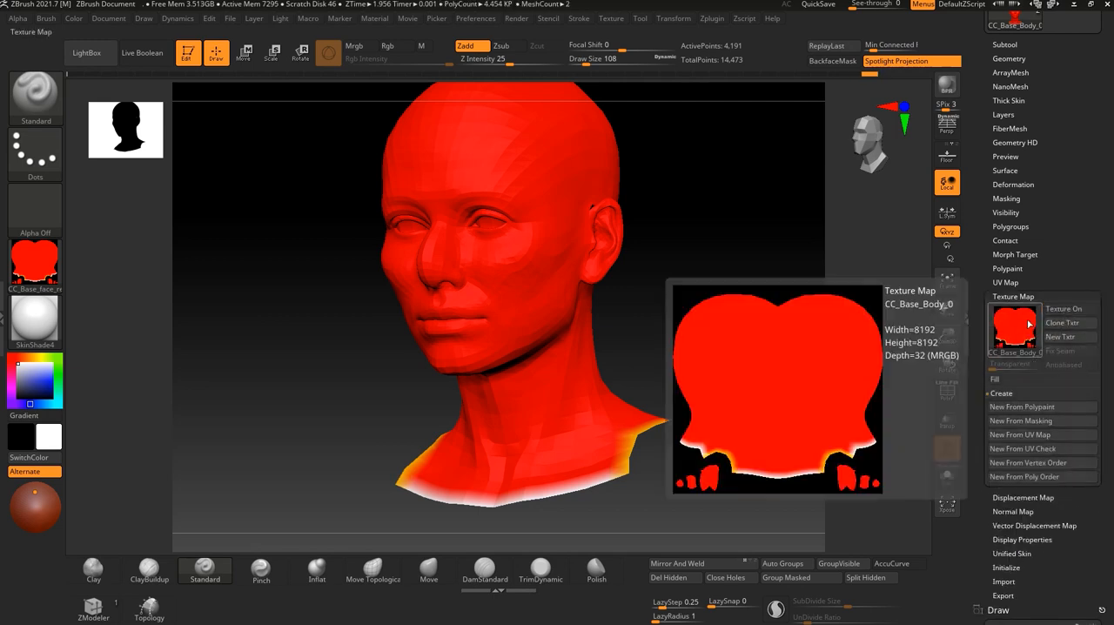
pyautogui.click(1014, 326)
pyautogui.moveTo(708, 294)
pyautogui.mouseDown()
pyautogui.moveTo(717, 301)
pyautogui.moveTo(662, 316)
pyautogui.moveTo(711, 312)
pyautogui.mouseUp()
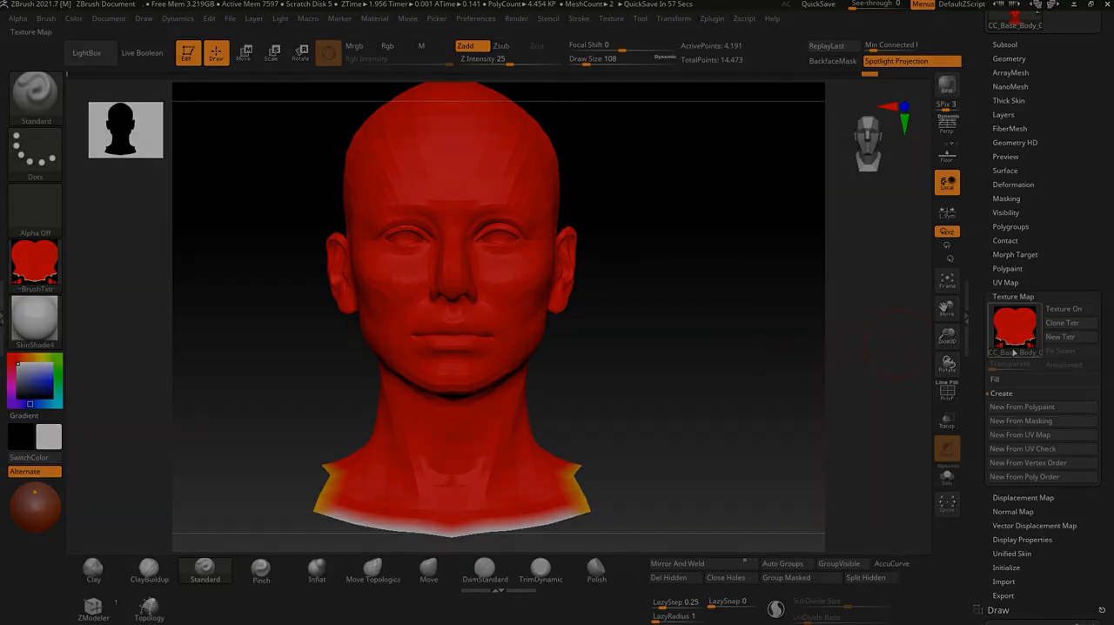
pyautogui.moveTo(1026, 337)
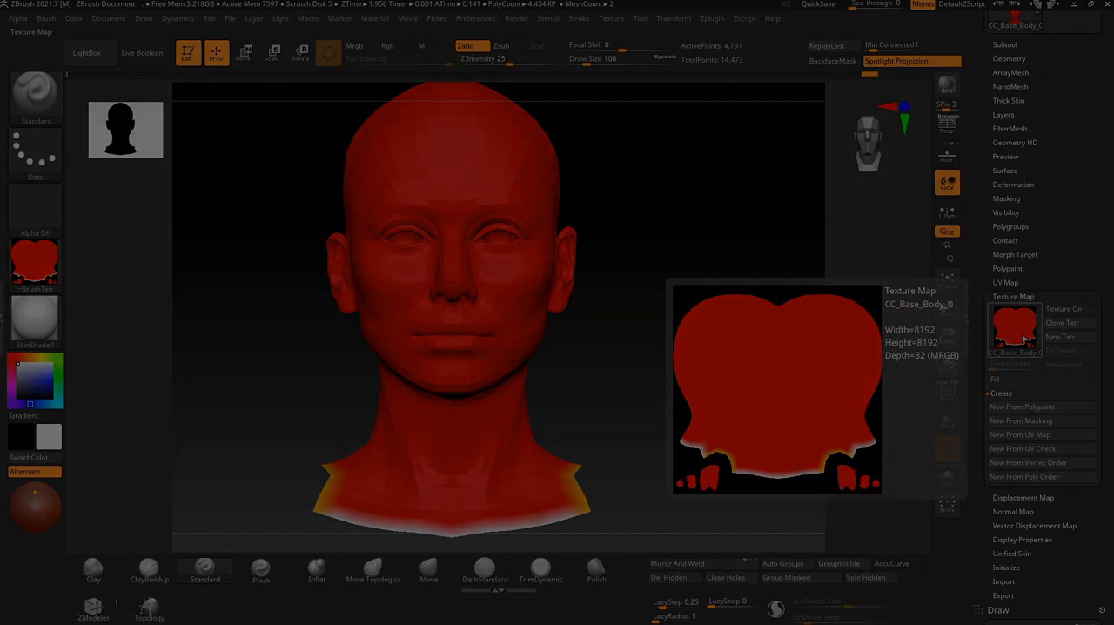